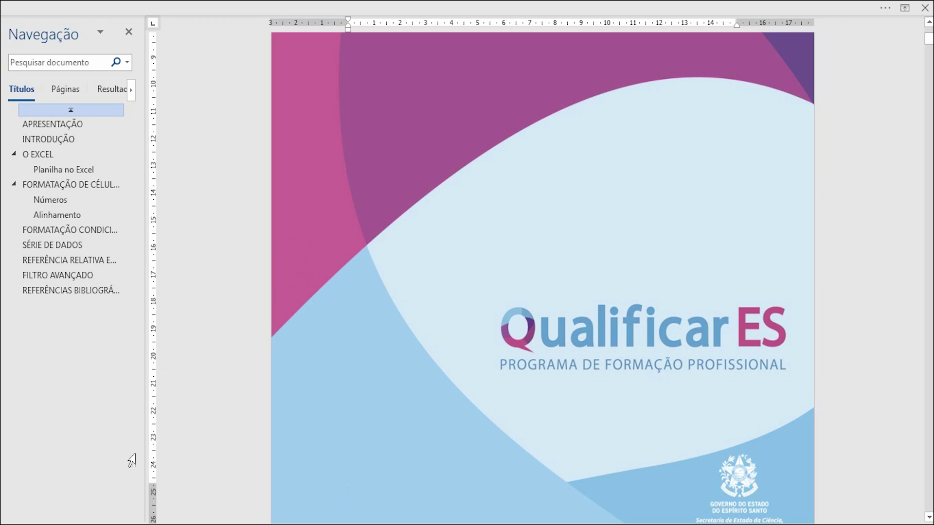
- Launch Excel from the Start menu and maximize its blank Pasta1 workbook window
key(super)
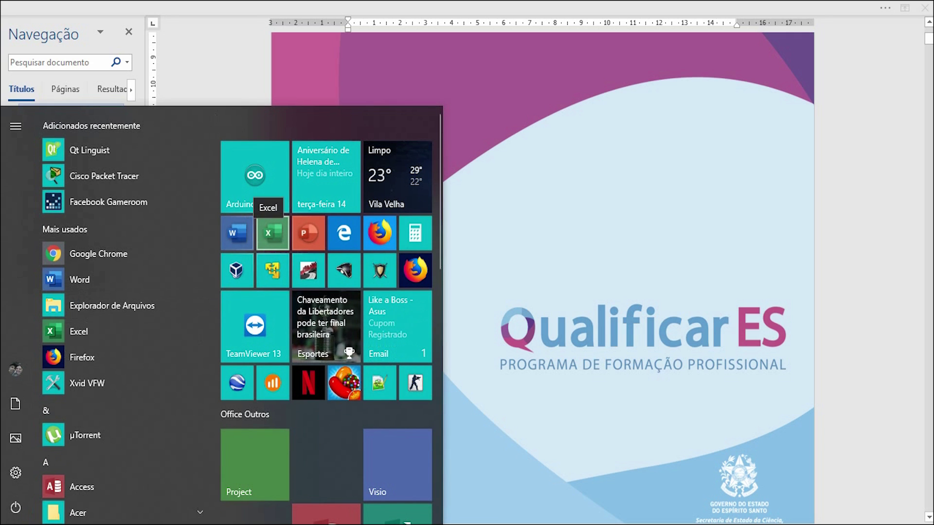
click(270, 235)
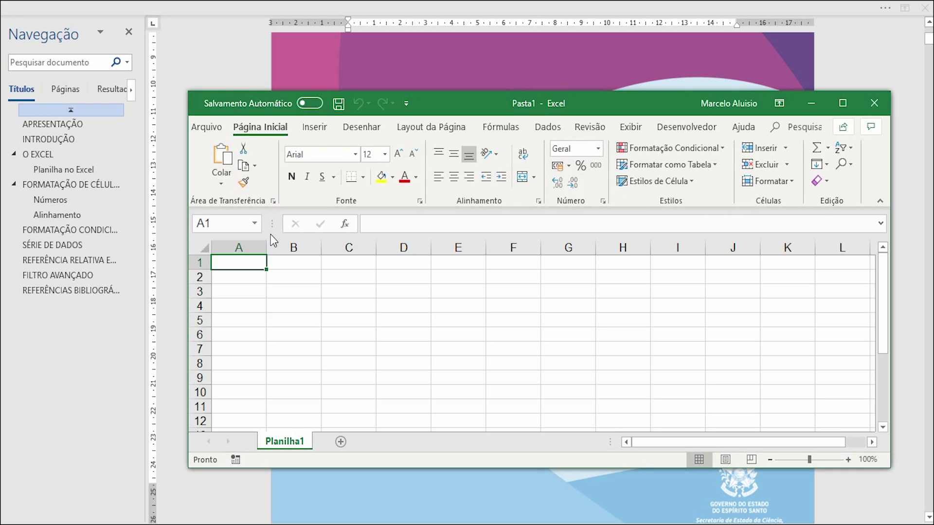
click(843, 103)
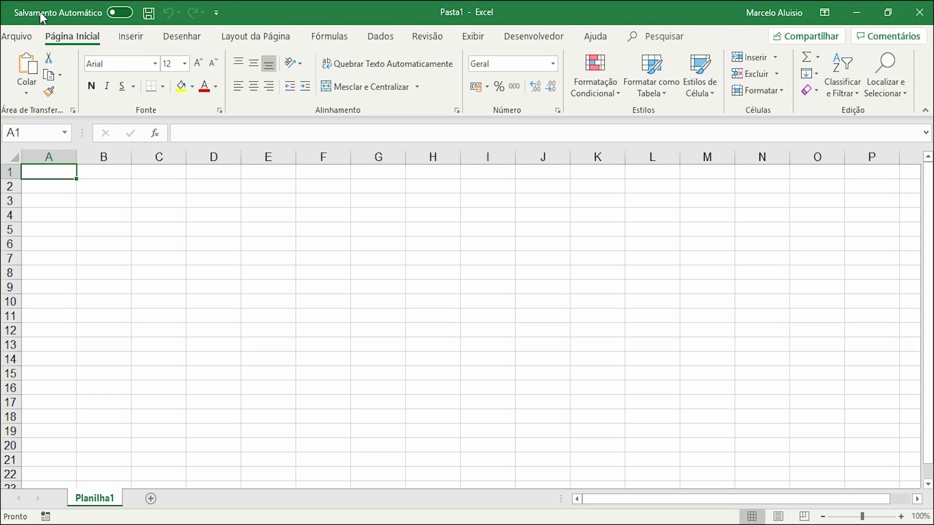
click(119, 12)
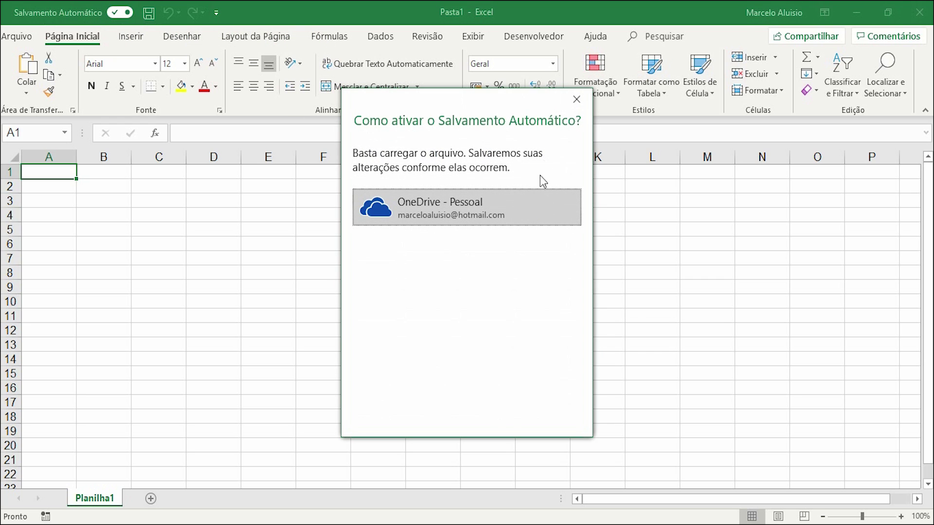
click(580, 101)
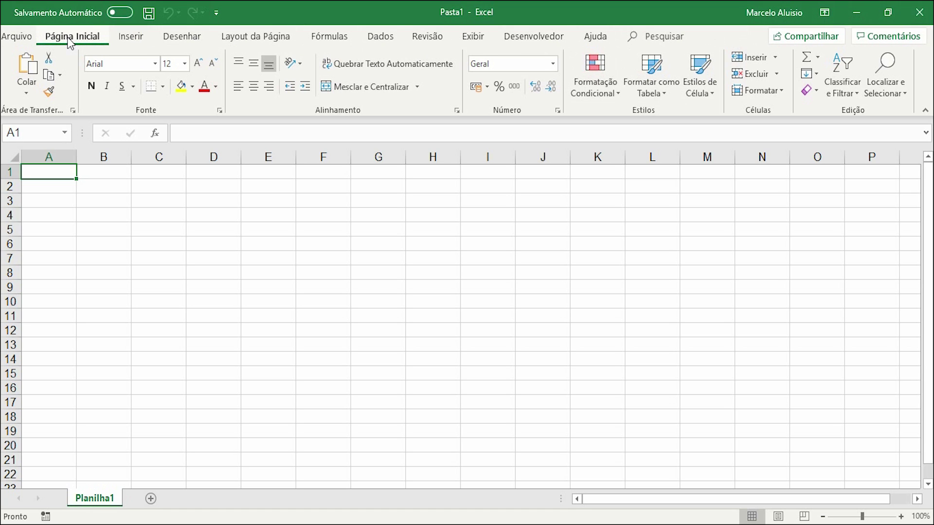
click(130, 37)
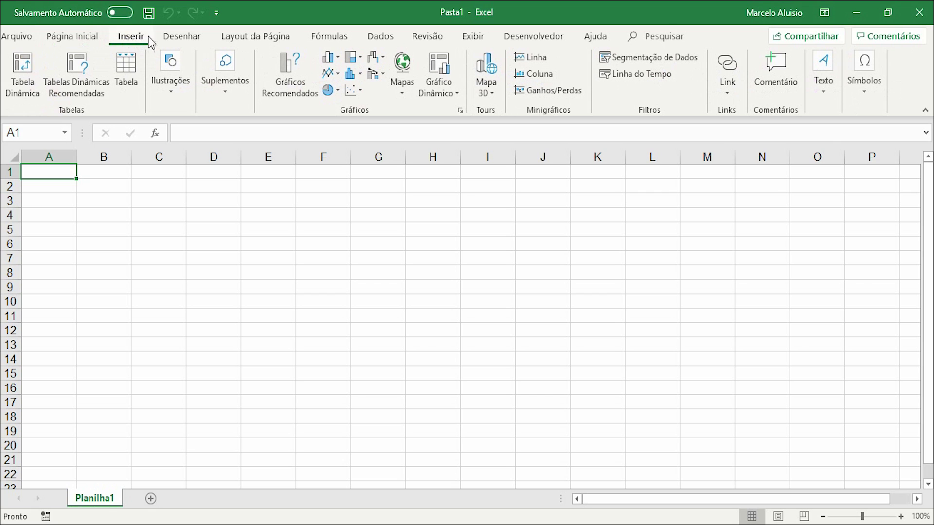
click(175, 43)
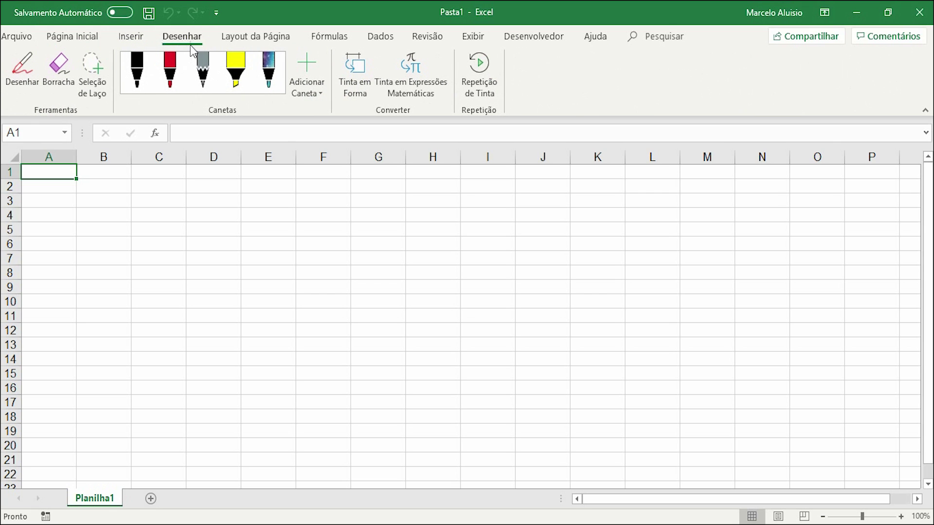
click(271, 42)
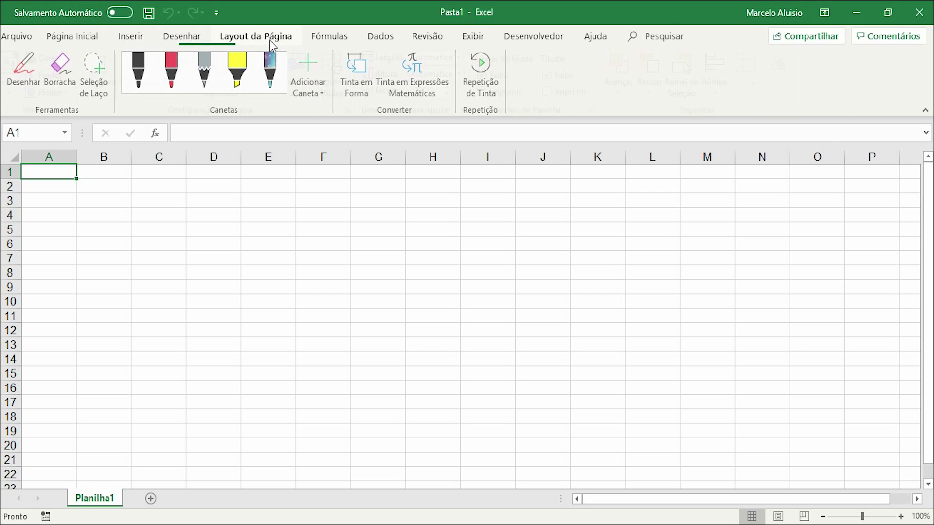
click(334, 39)
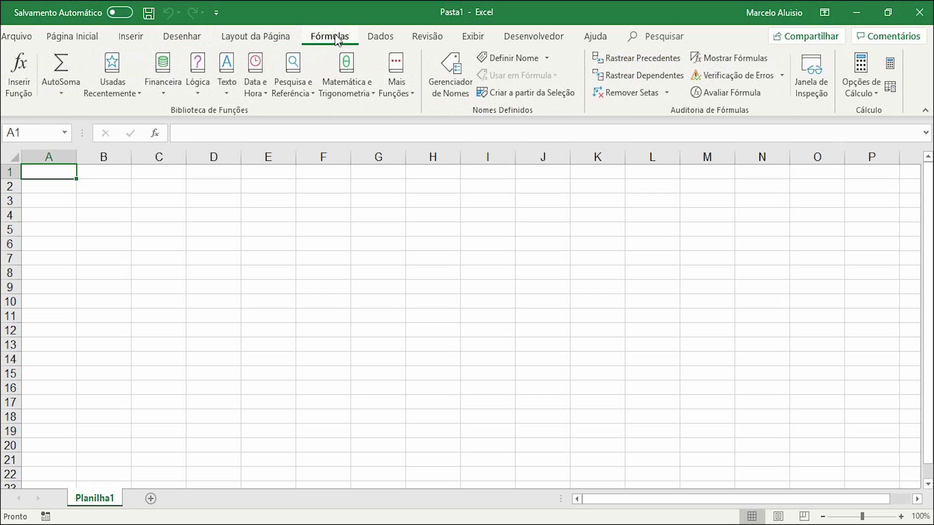
click(389, 39)
click(427, 39)
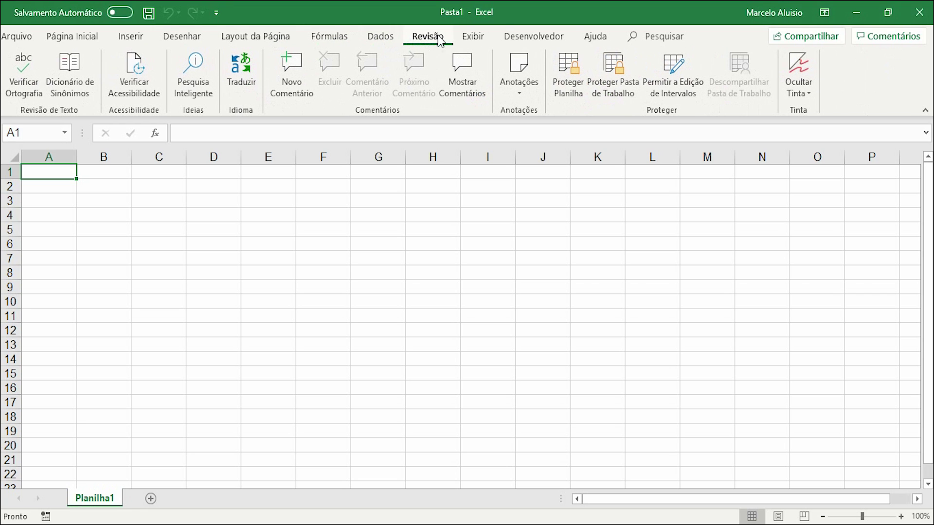
click(473, 39)
click(533, 38)
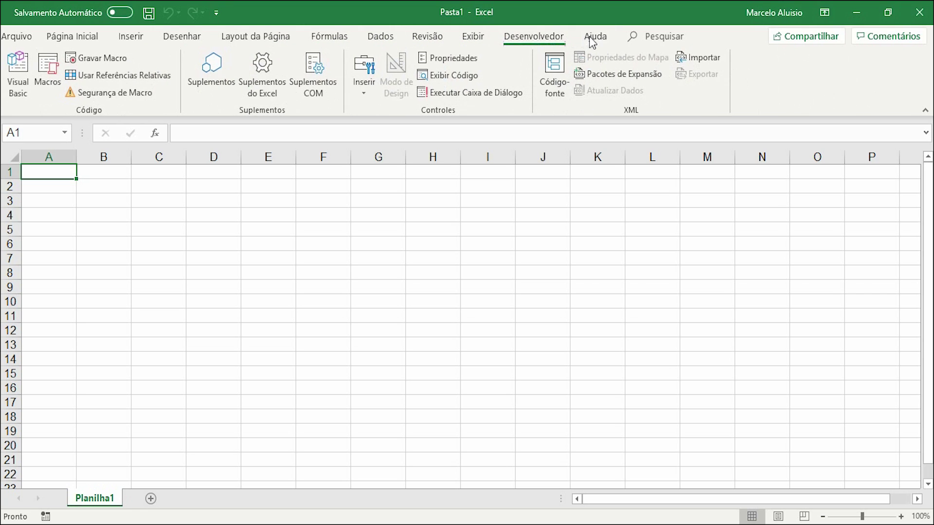
click(595, 39)
click(705, 37)
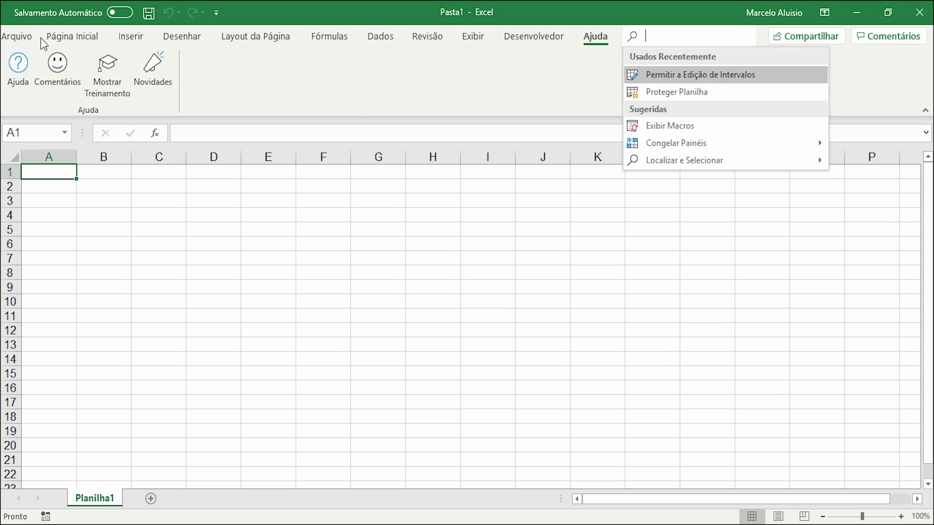
click(60, 37)
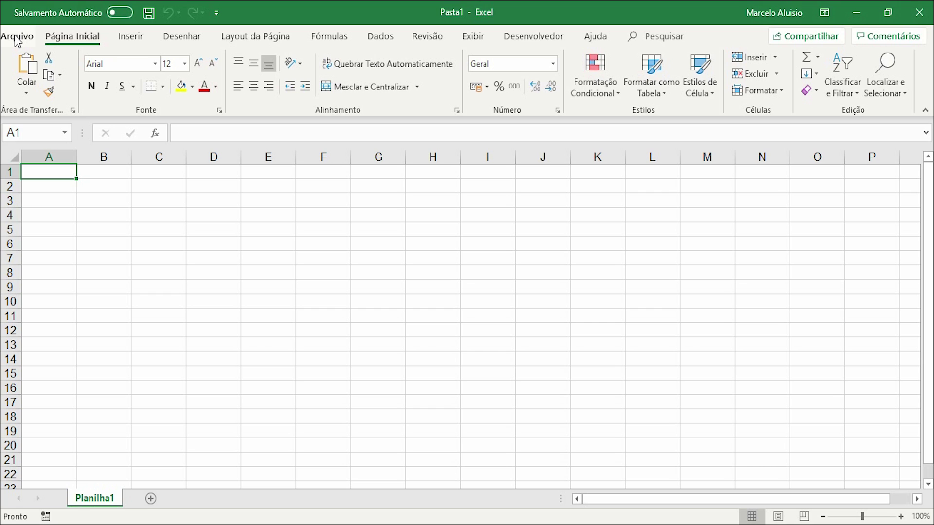
- Browse the Arquivo pages Imprimir and Compartilhar, ending on the Informações page
click(17, 38)
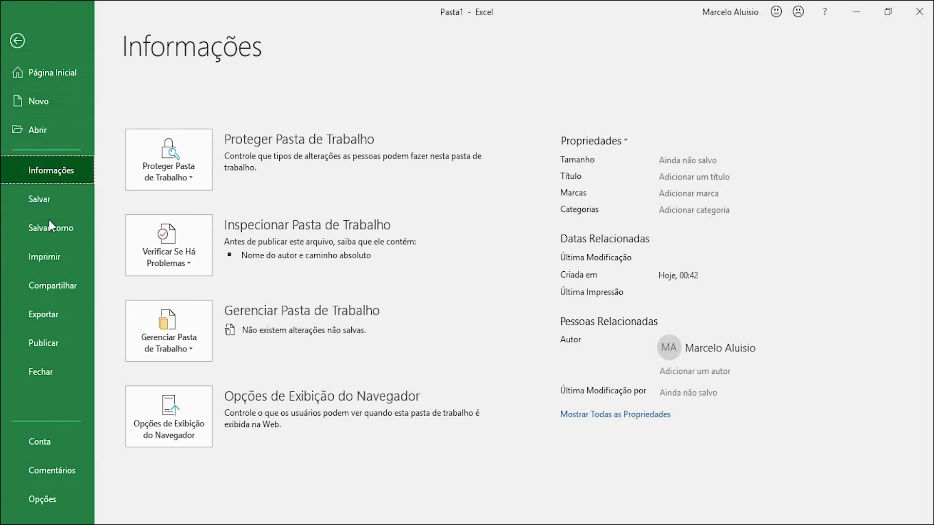
click(51, 256)
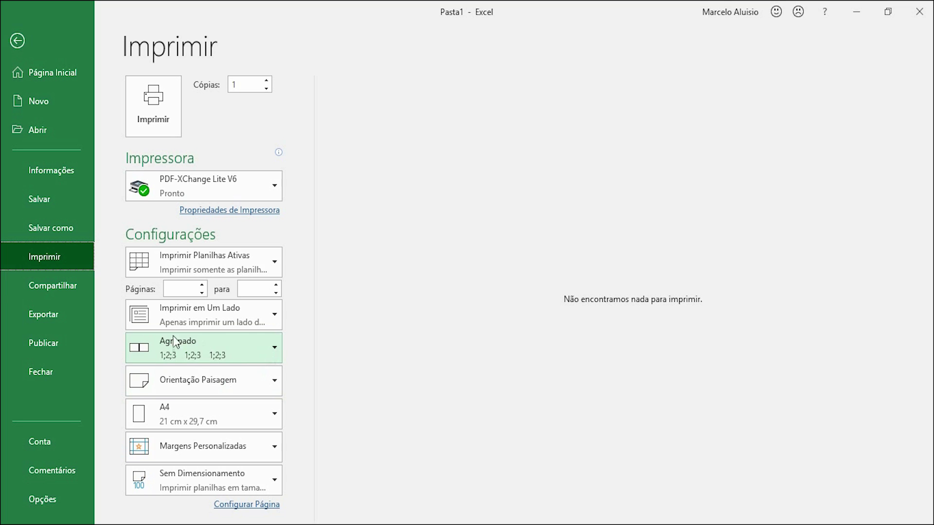
click(46, 285)
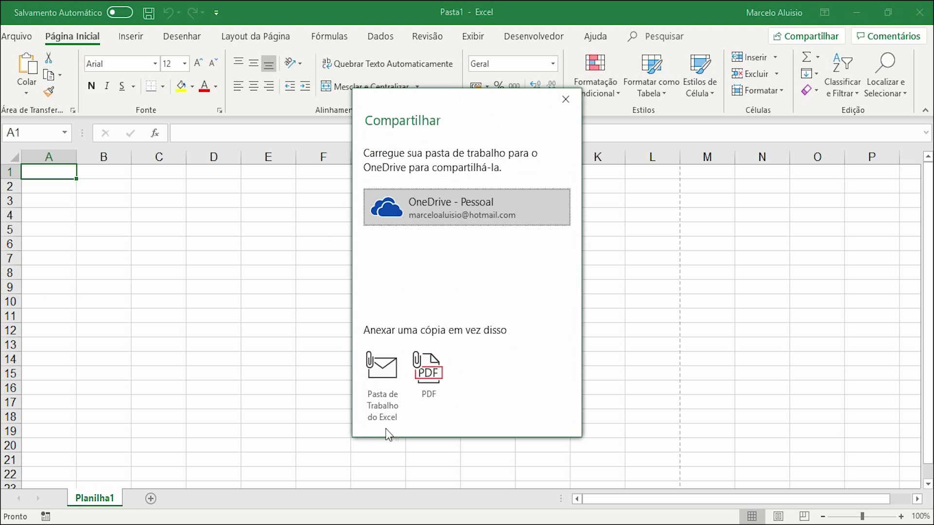
click(565, 99)
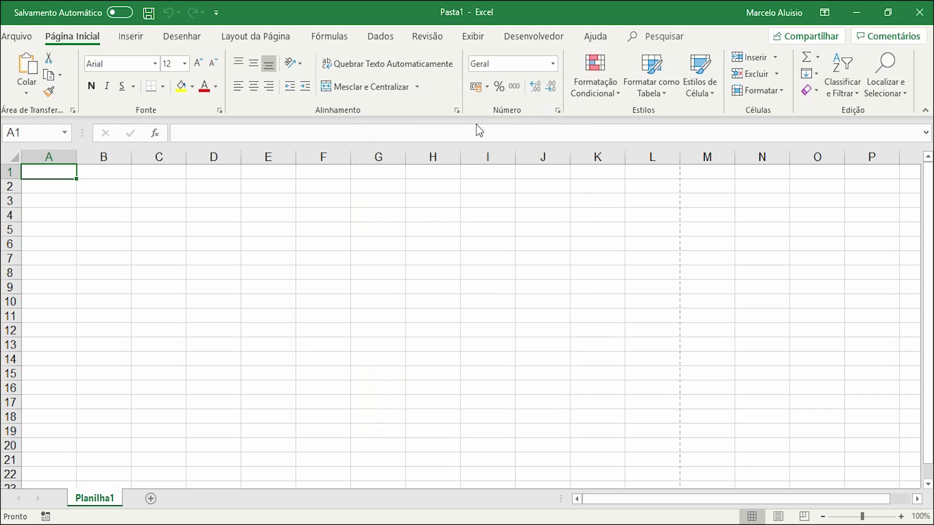
click(21, 42)
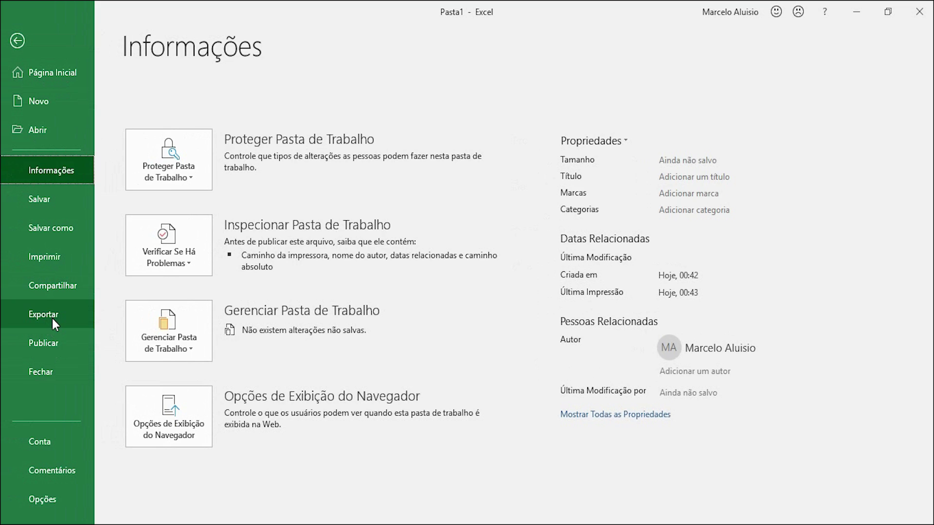
- Look through the Exportar, Publicar, Conta and Página Inicial file pages
click(51, 318)
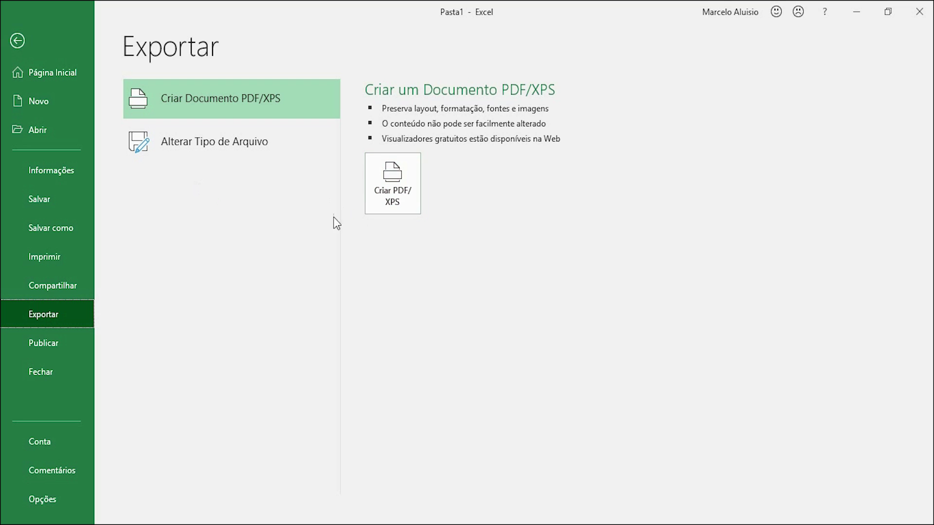
click(39, 344)
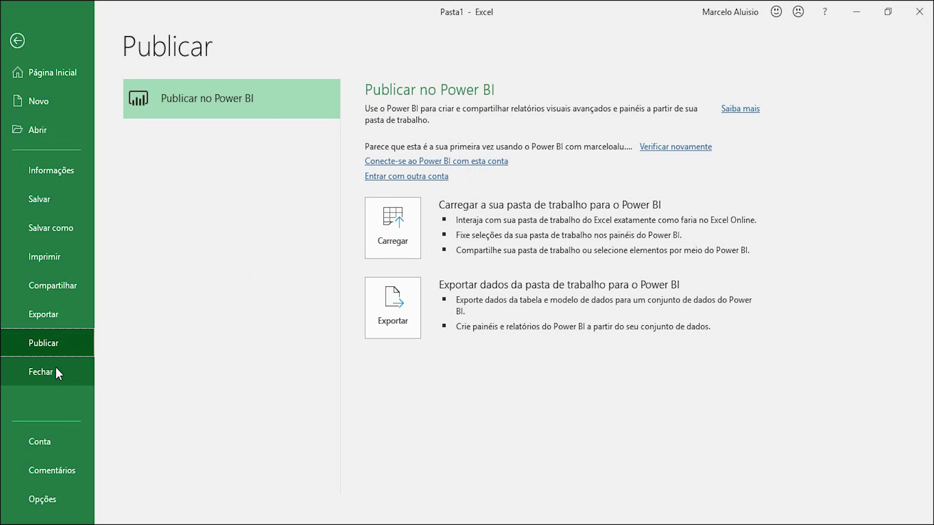
click(49, 445)
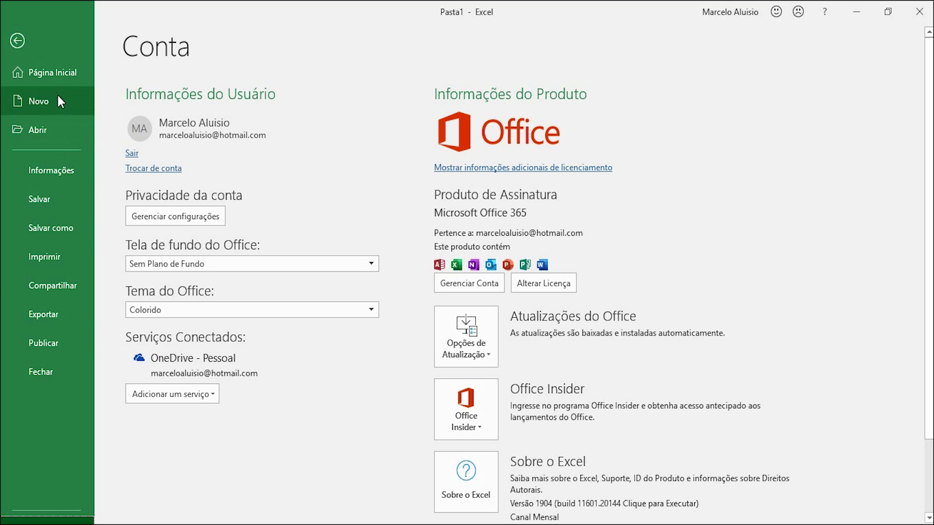
click(57, 73)
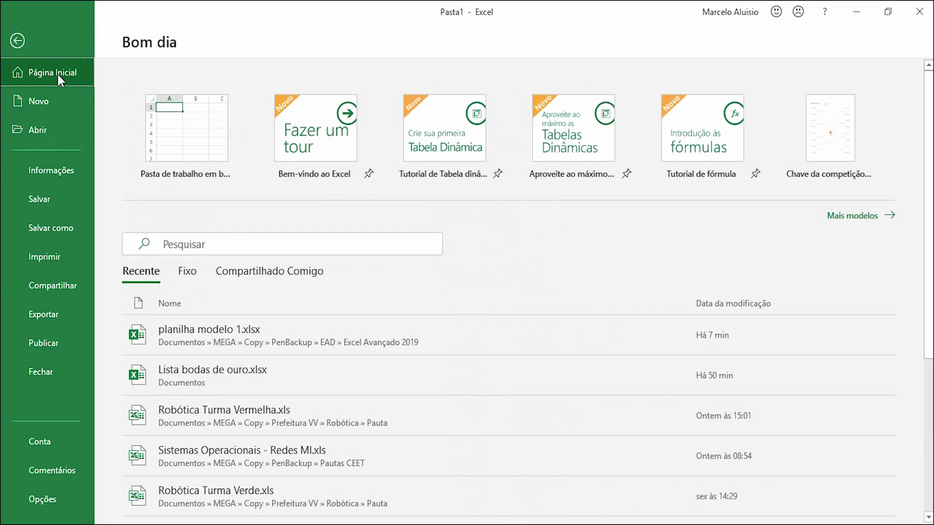
- Open Excel Opções, cancel without changes, and return to the worksheet
click(51, 499)
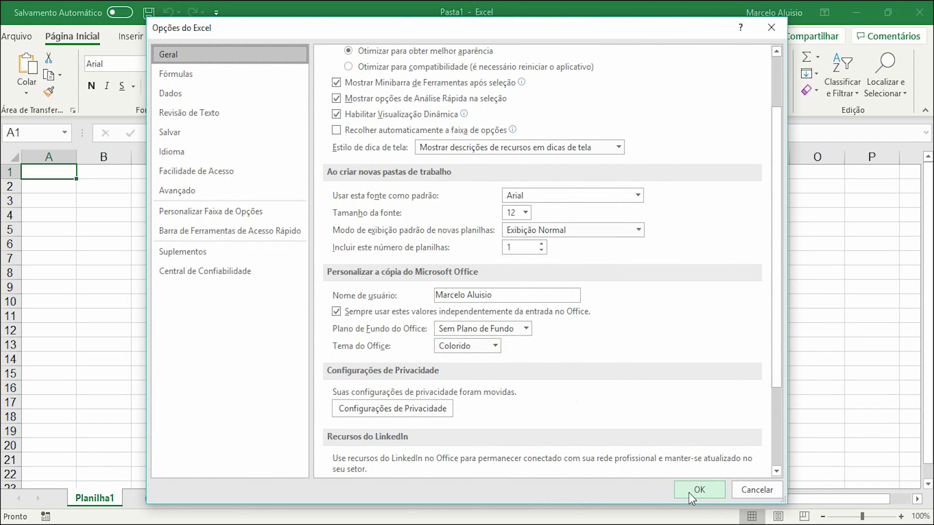
click(759, 489)
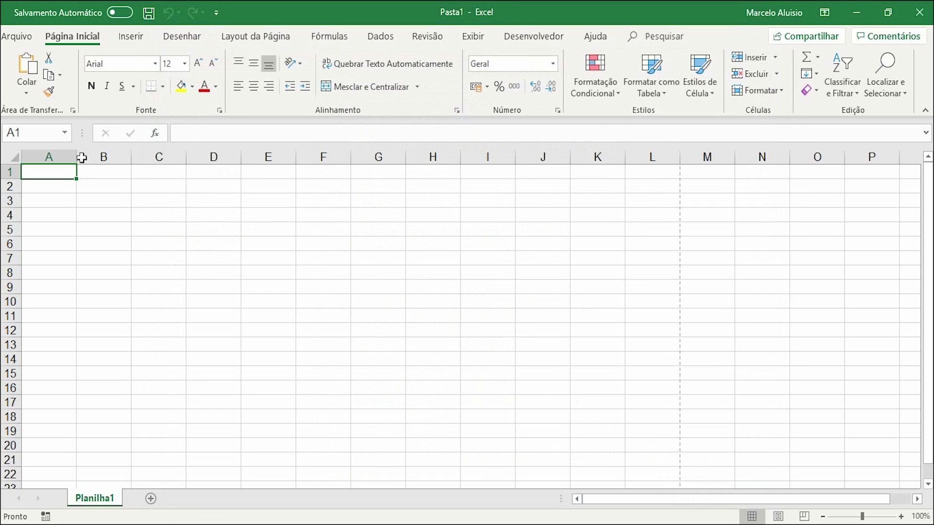
click(17, 39)
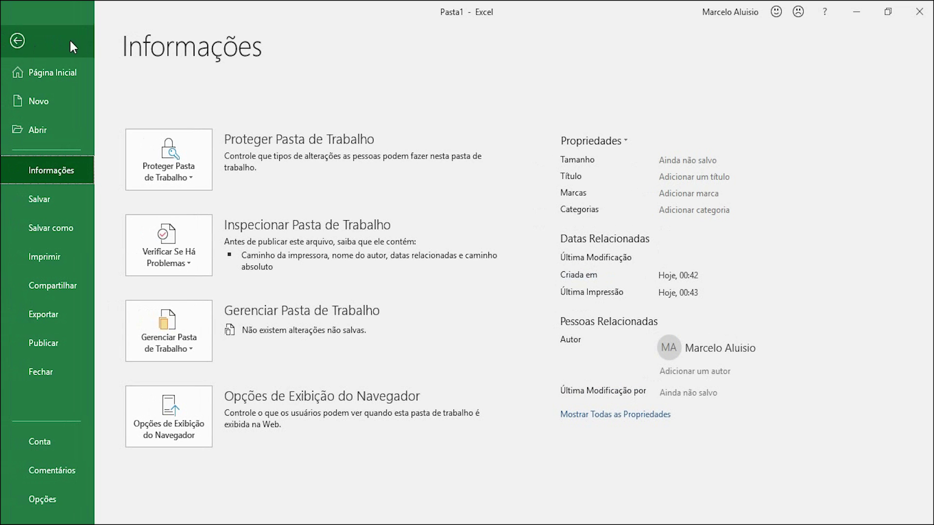
click(17, 41)
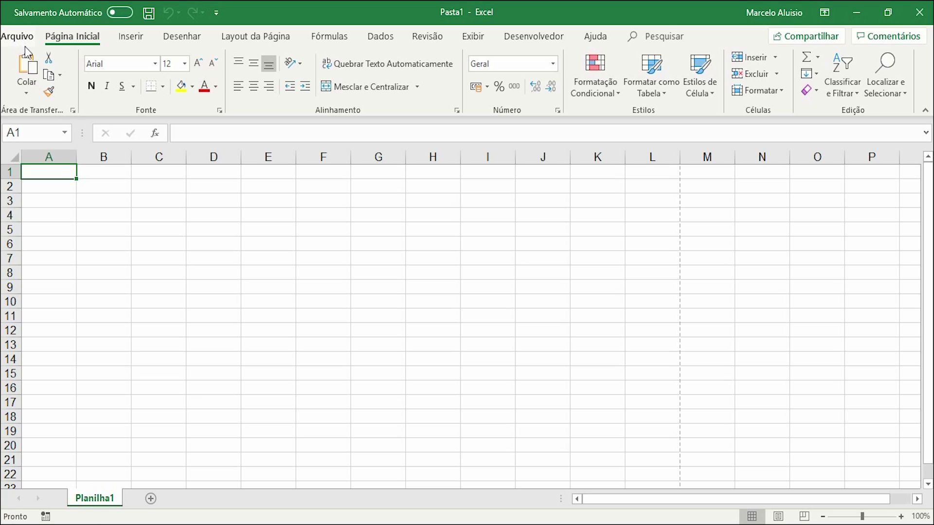
click(62, 77)
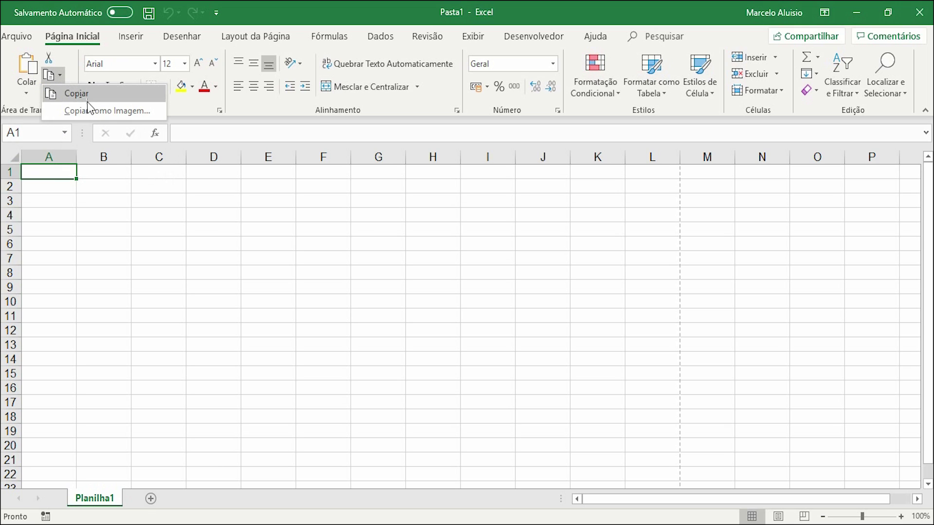
click(58, 78)
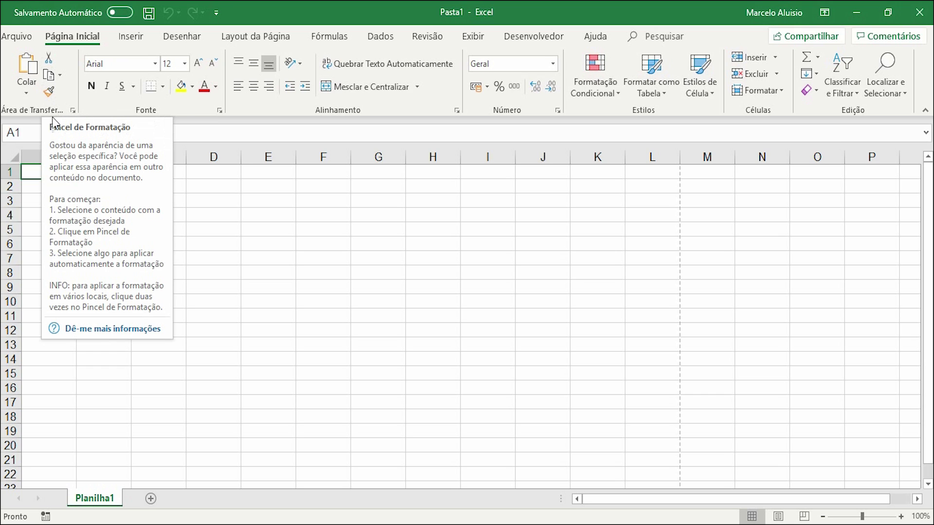
click(217, 189)
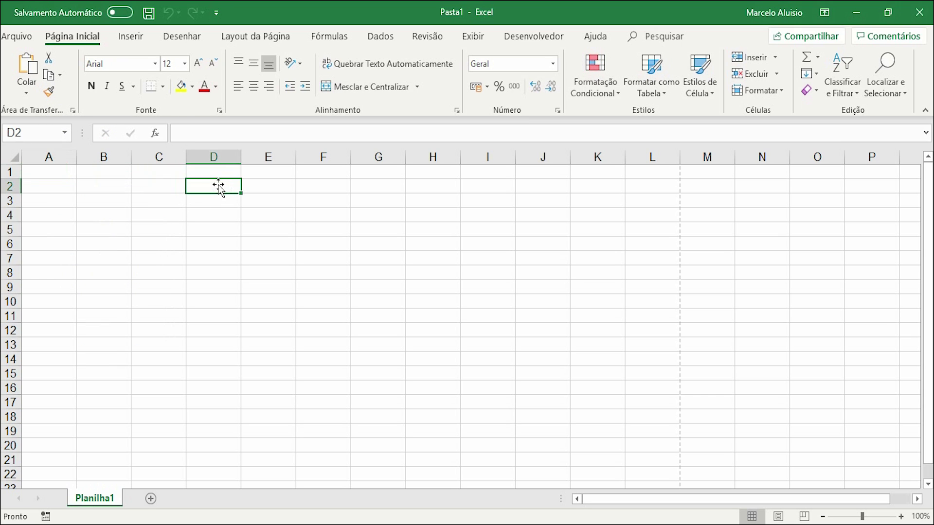
click(214, 250)
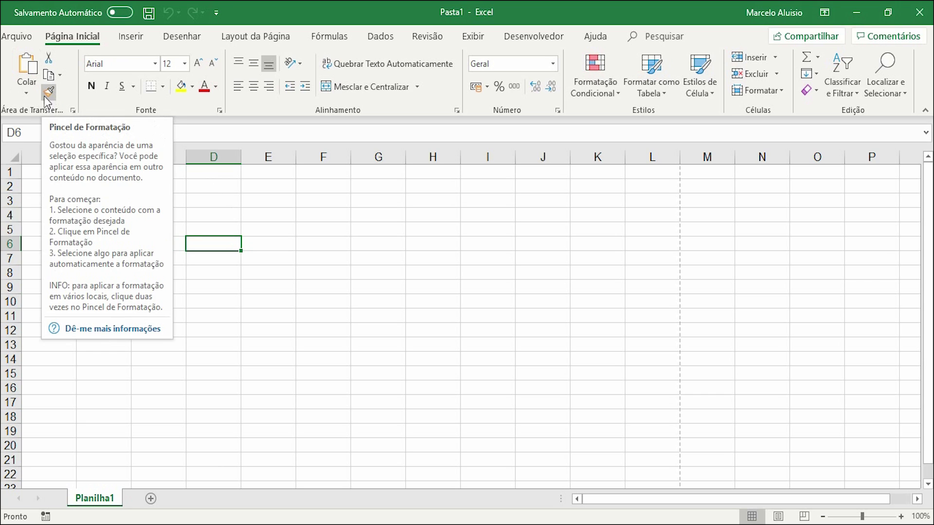
click(27, 96)
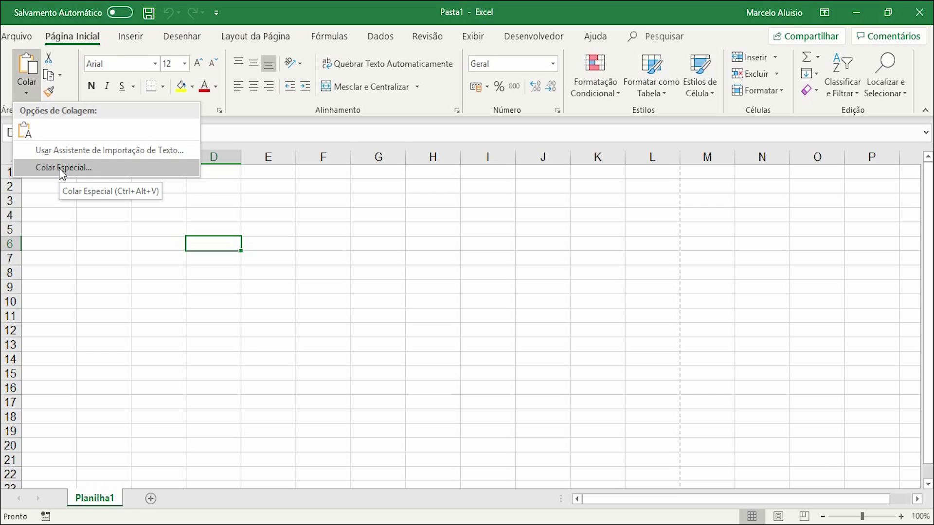
click(340, 209)
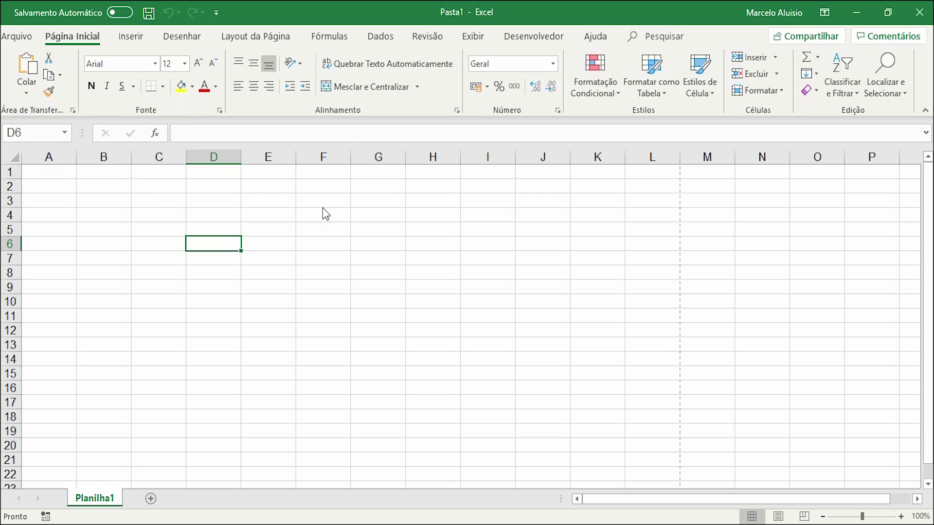
click(38, 173)
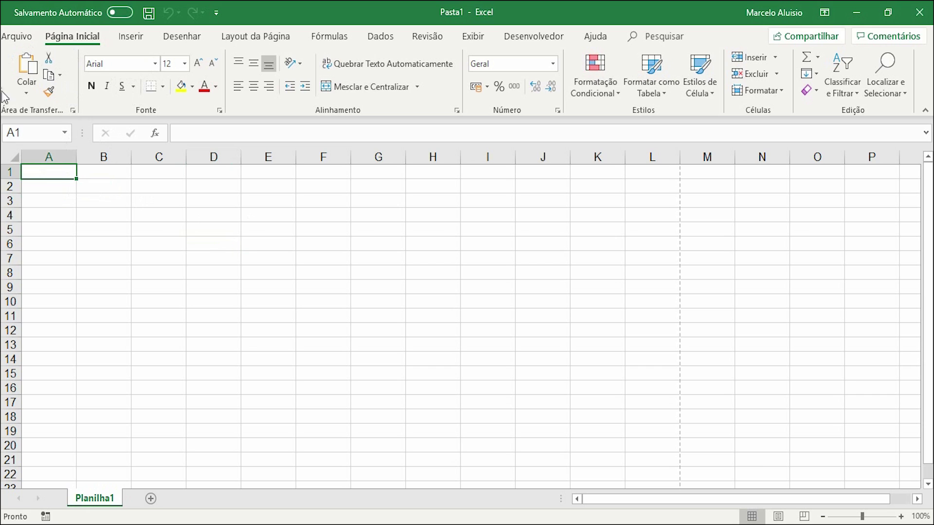
click(73, 111)
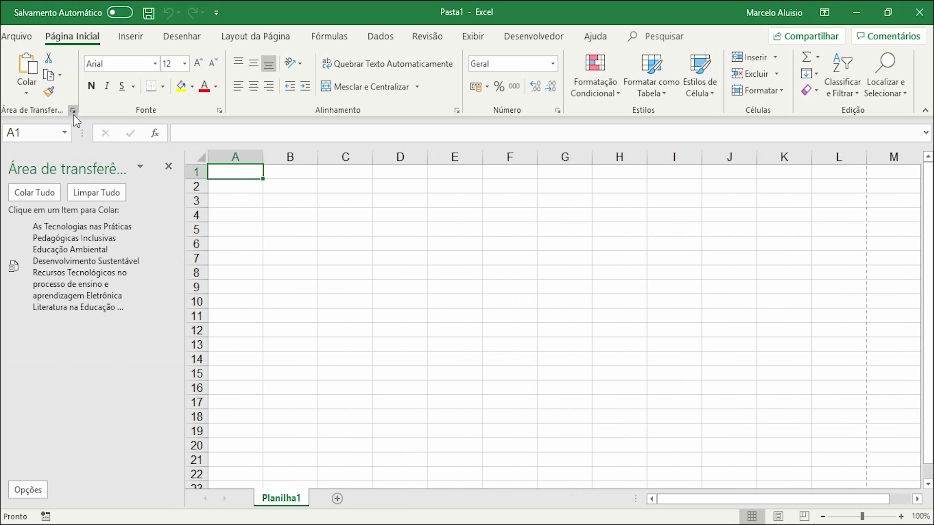
click(170, 168)
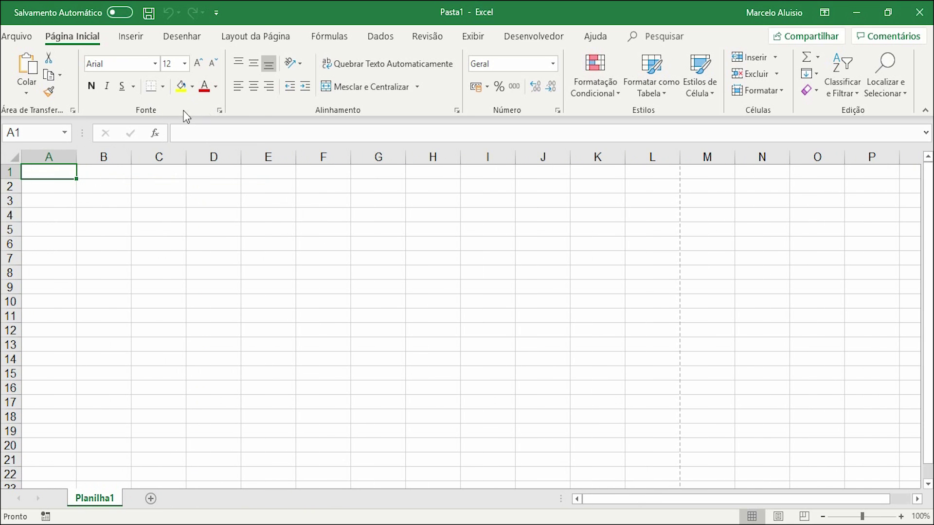
- Inspect the font, underline and border settings for A1 without applying anything
click(219, 111)
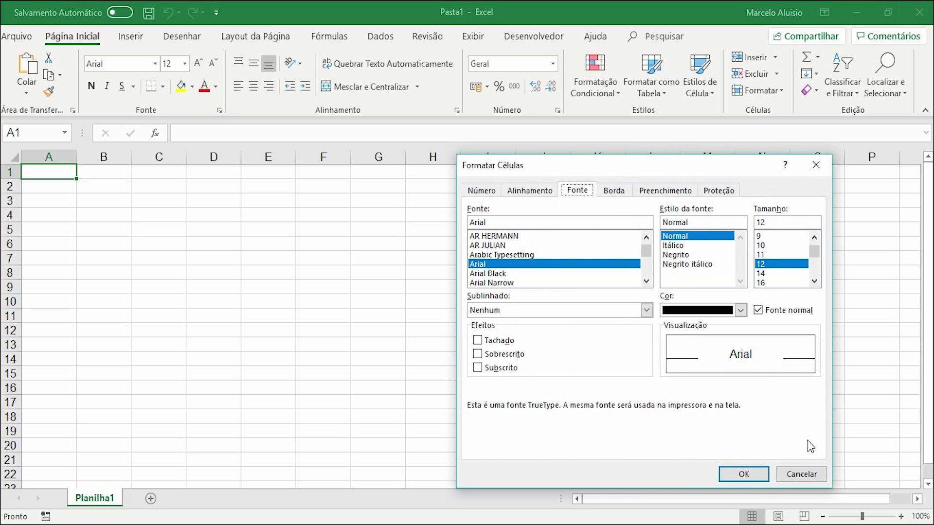
click(801, 474)
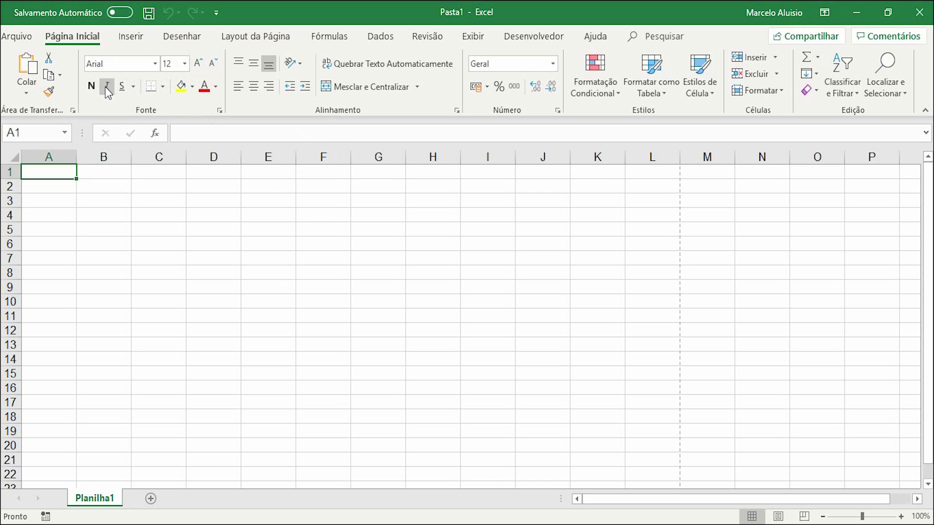
click(132, 87)
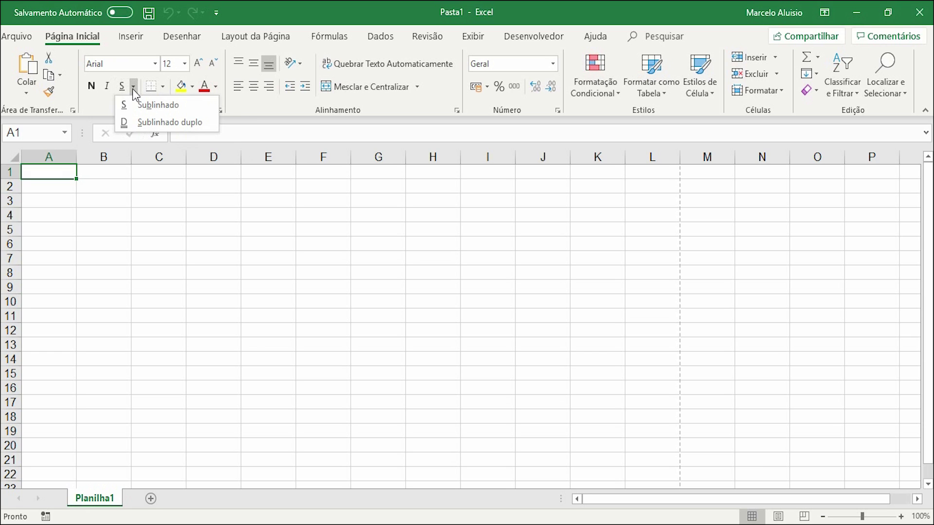
click(133, 88)
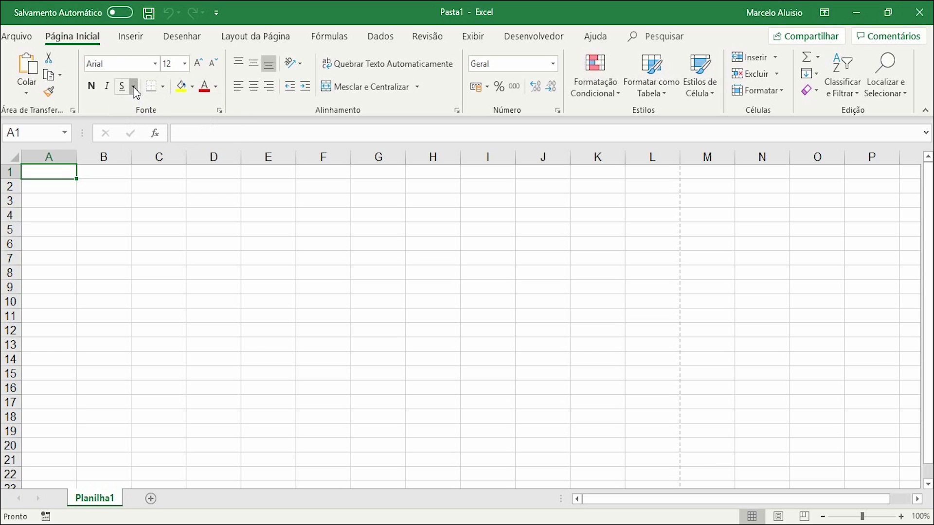
click(163, 87)
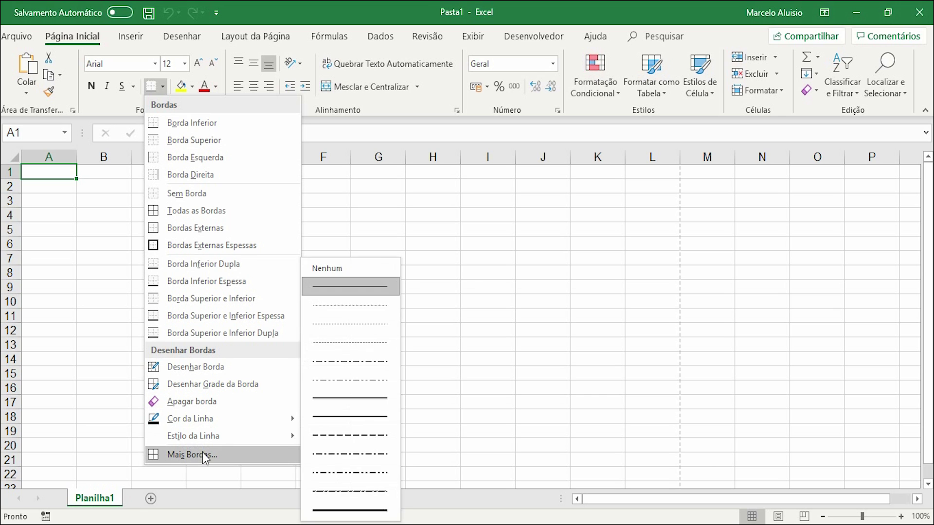
click(188, 456)
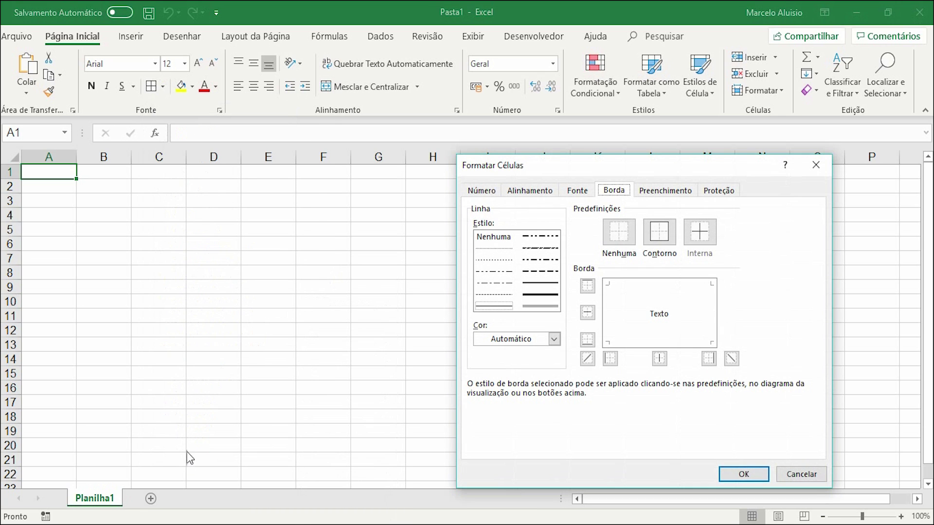
click(816, 167)
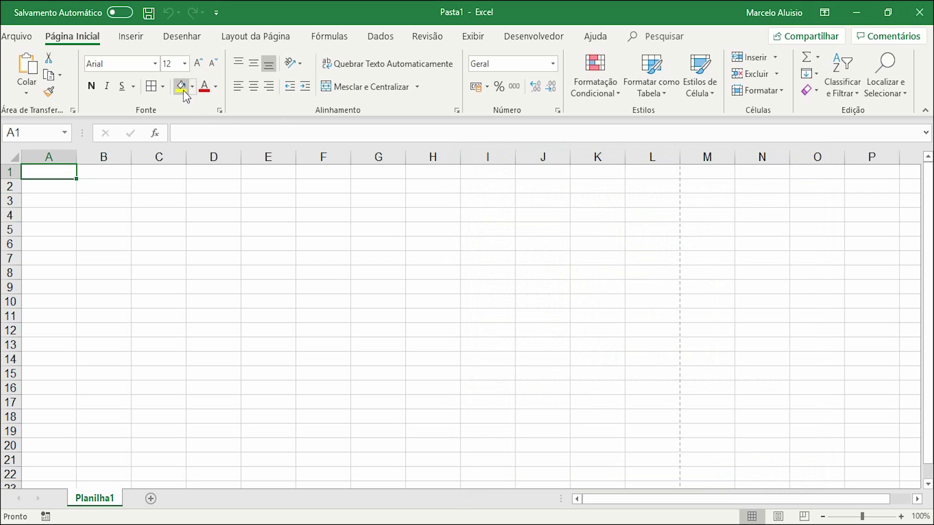
- Fill A1 yellow, switch it to Sem Preenchimento, then view the colour palettes
click(183, 90)
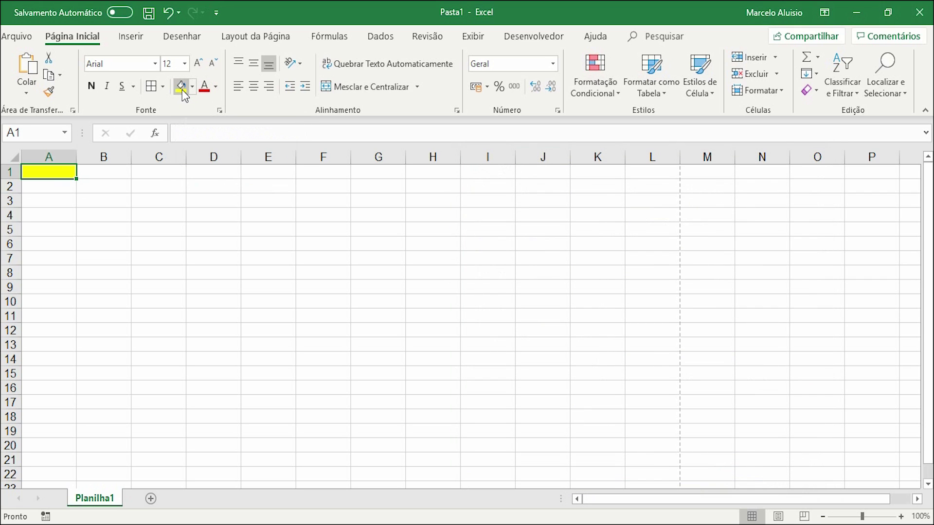
click(193, 88)
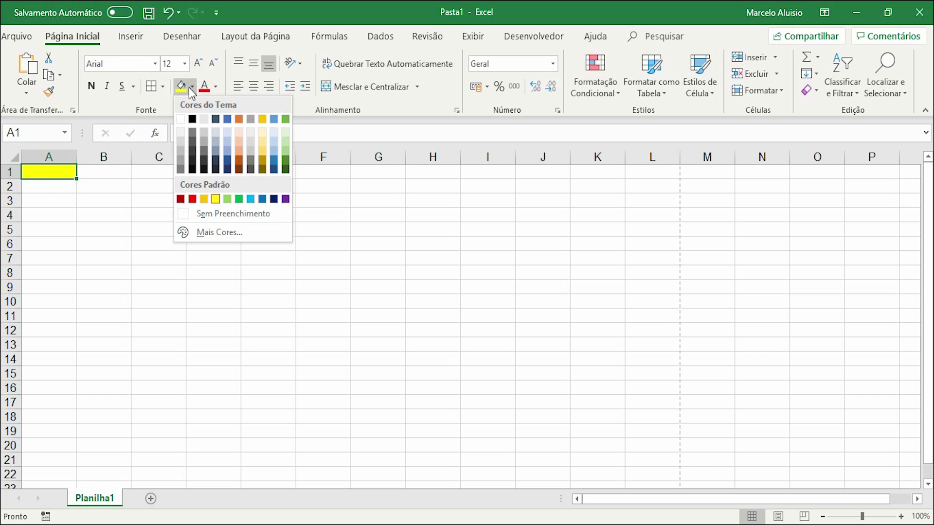
click(213, 217)
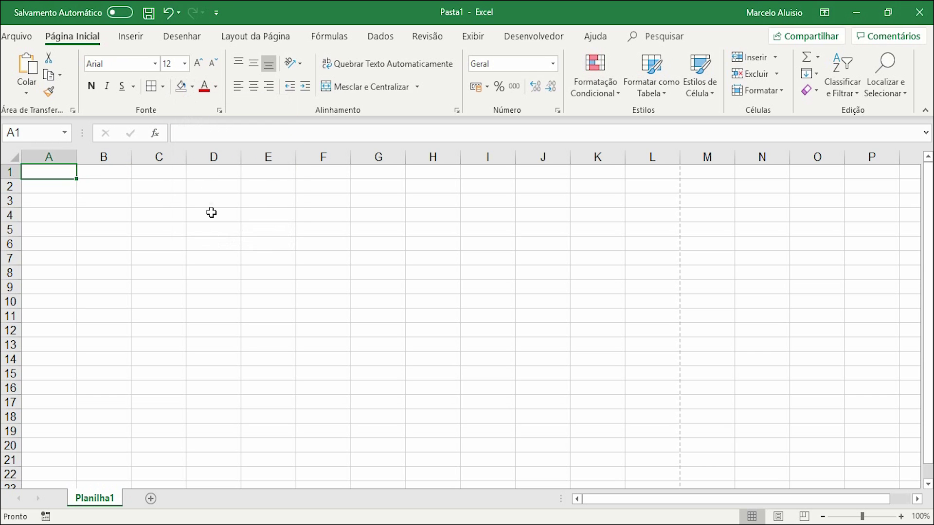
click(217, 87)
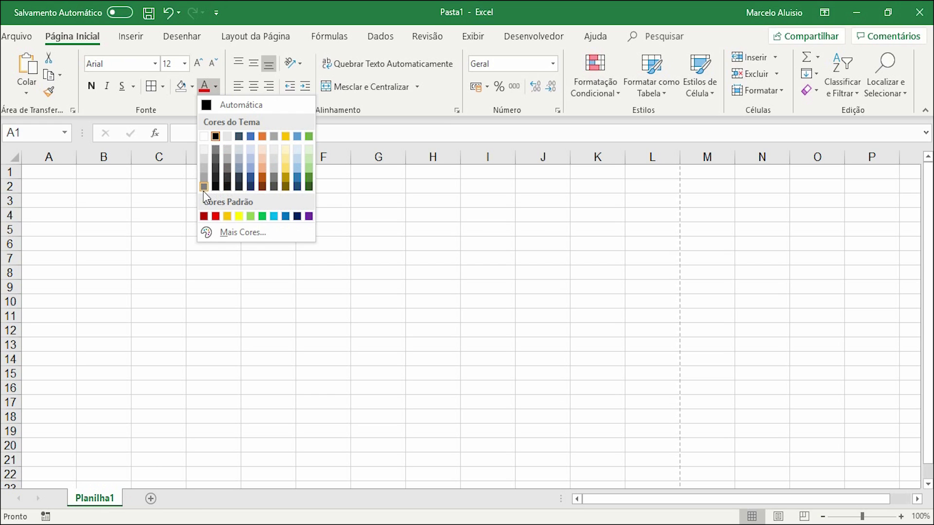
click(48, 174)
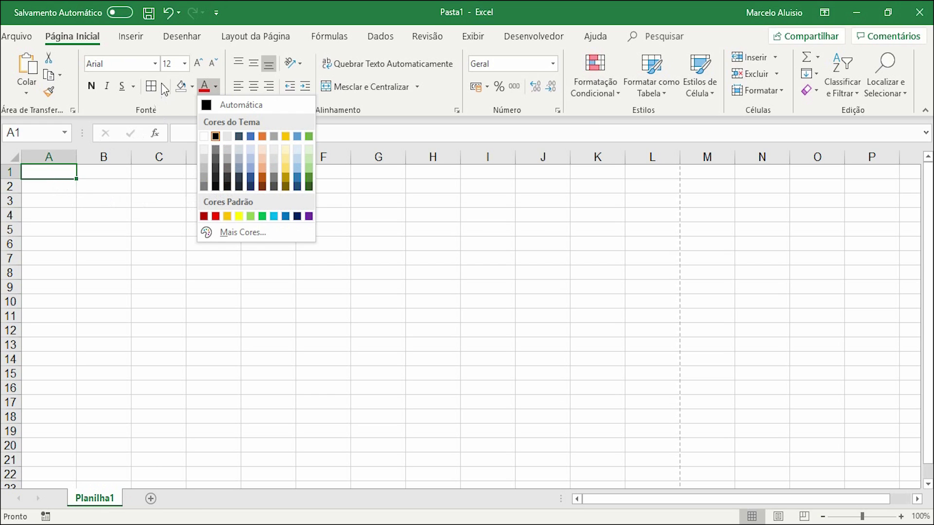
click(193, 87)
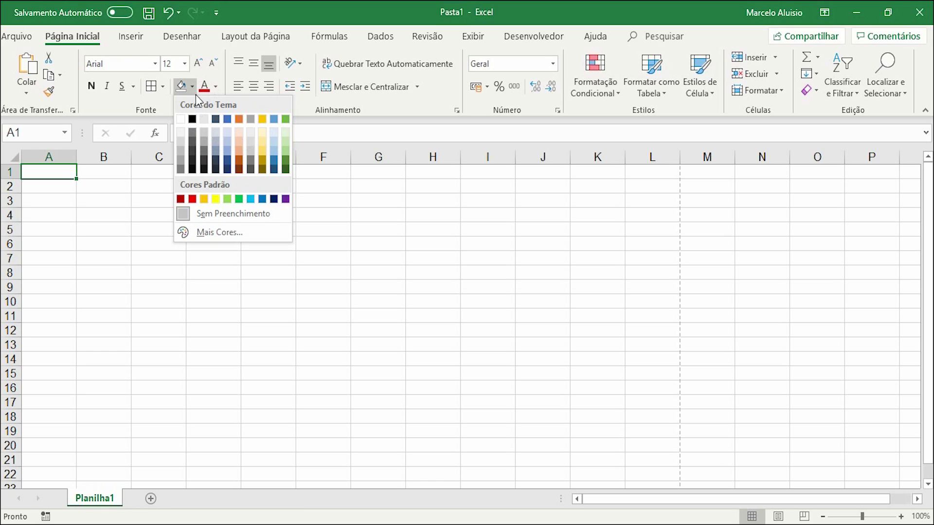
click(217, 39)
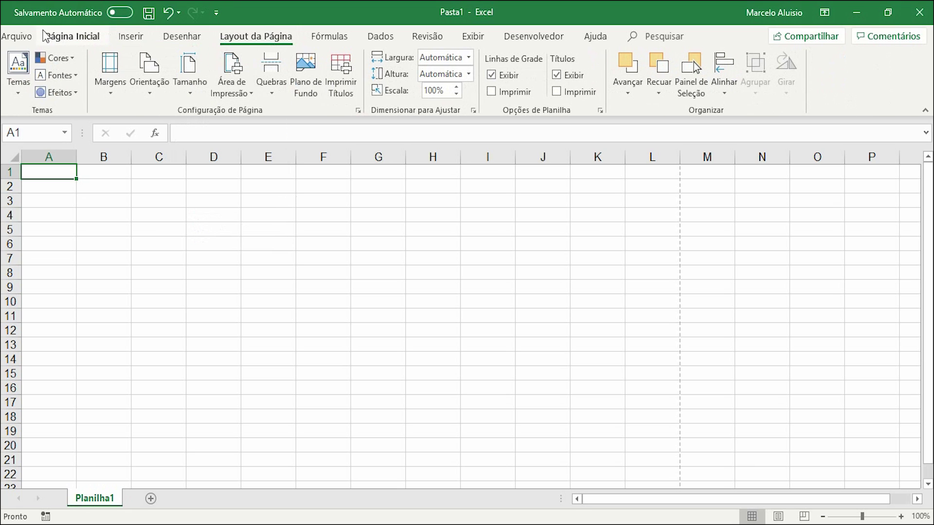
click(45, 37)
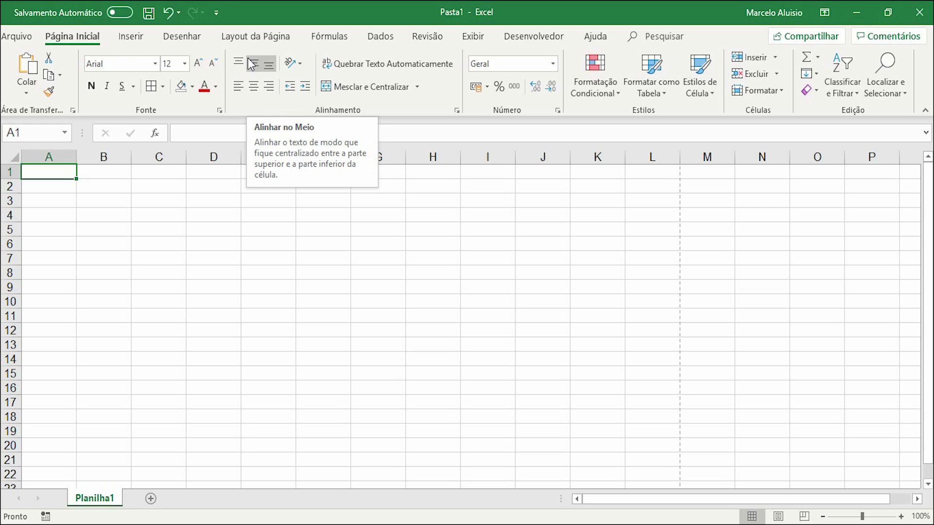
click(237, 87)
click(271, 84)
click(272, 86)
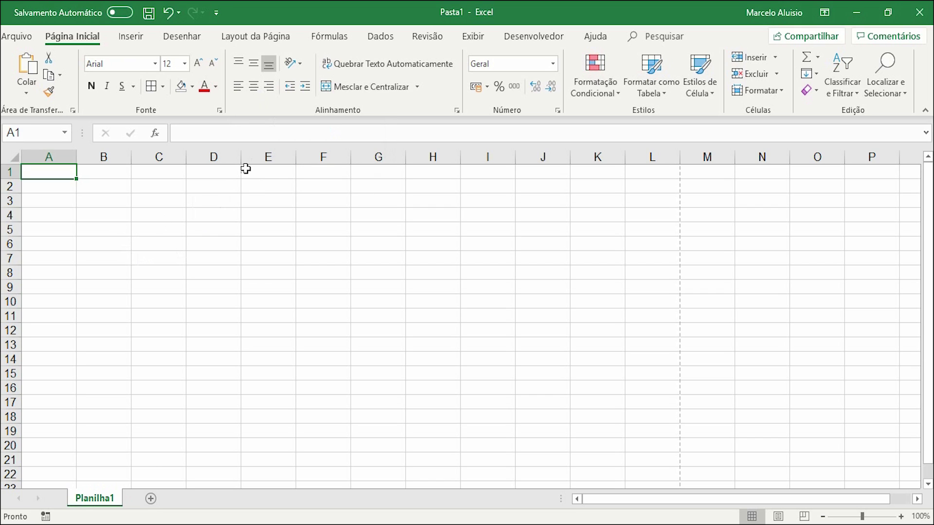
click(299, 65)
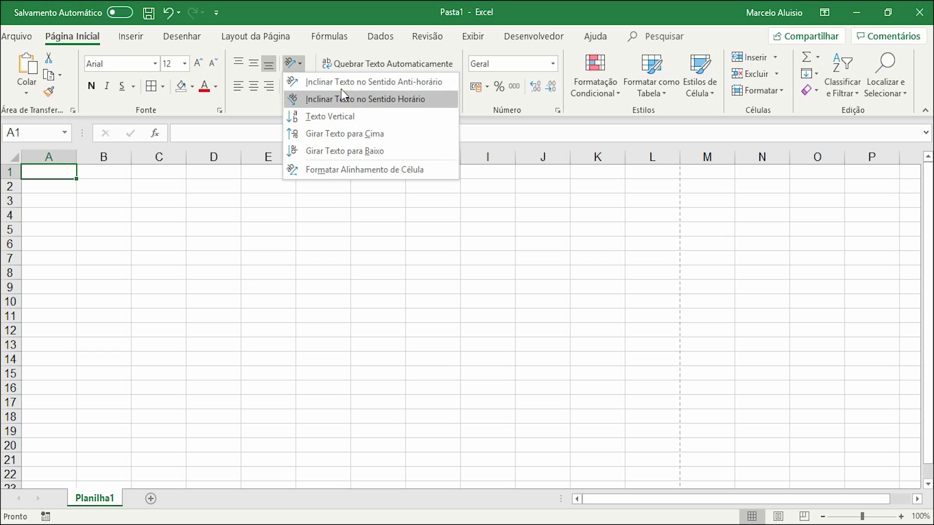
click(298, 66)
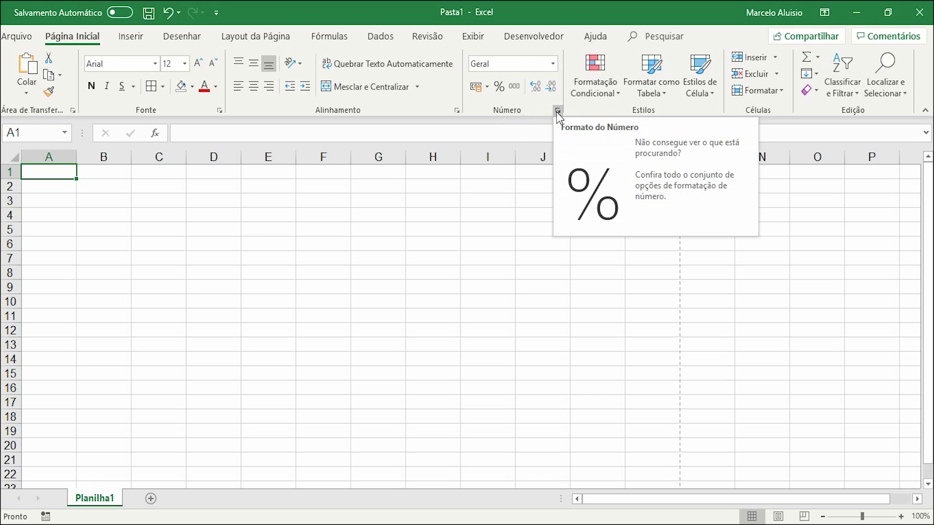
click(487, 86)
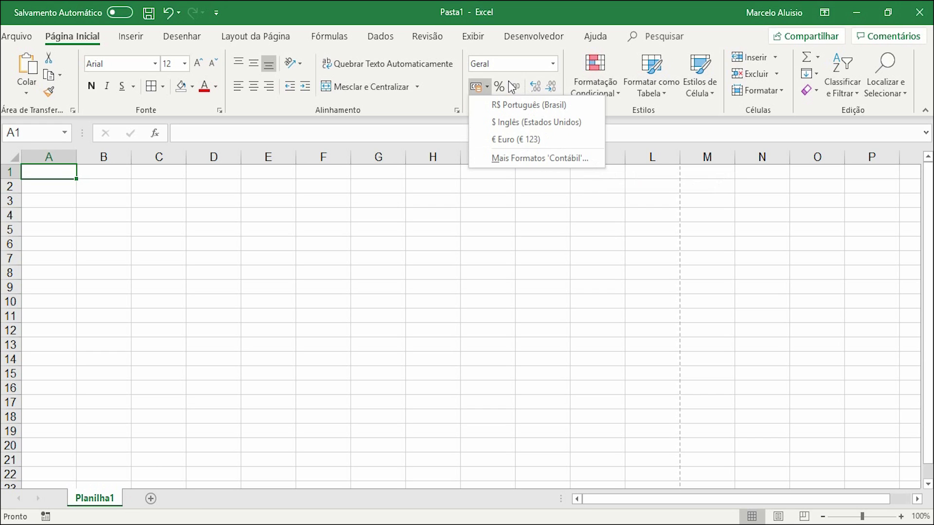
click(522, 49)
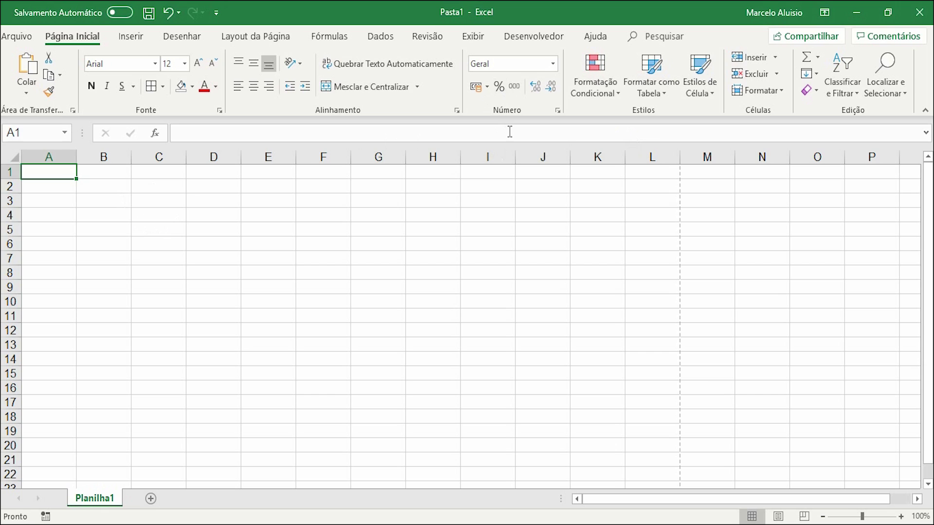
click(557, 111)
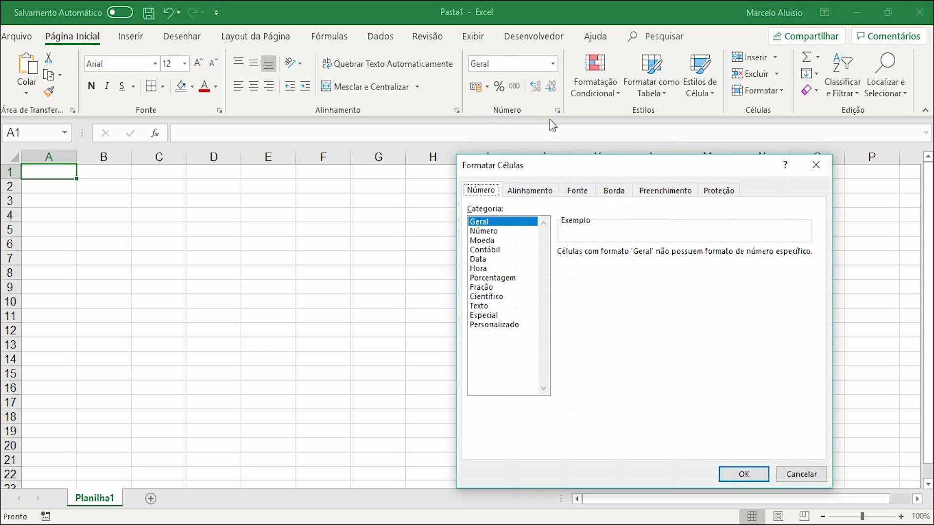
click(505, 324)
click(491, 317)
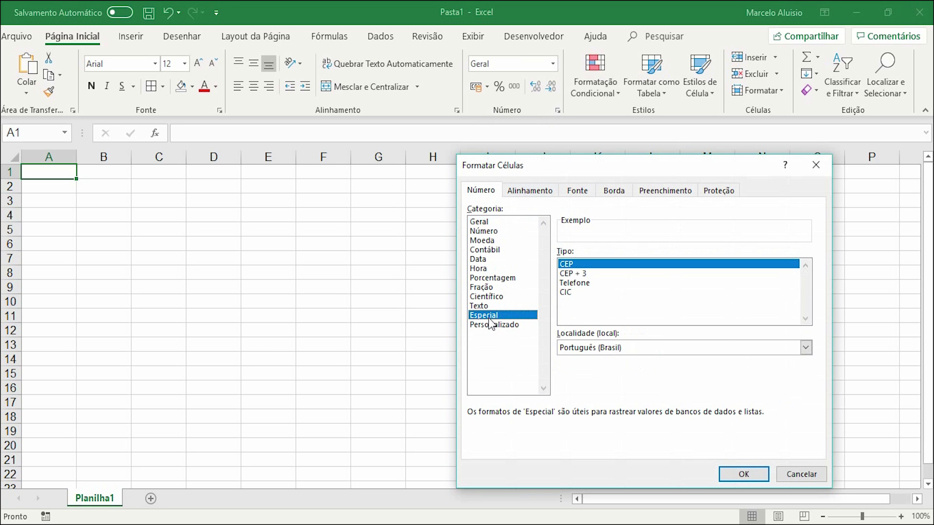
click(487, 306)
click(486, 298)
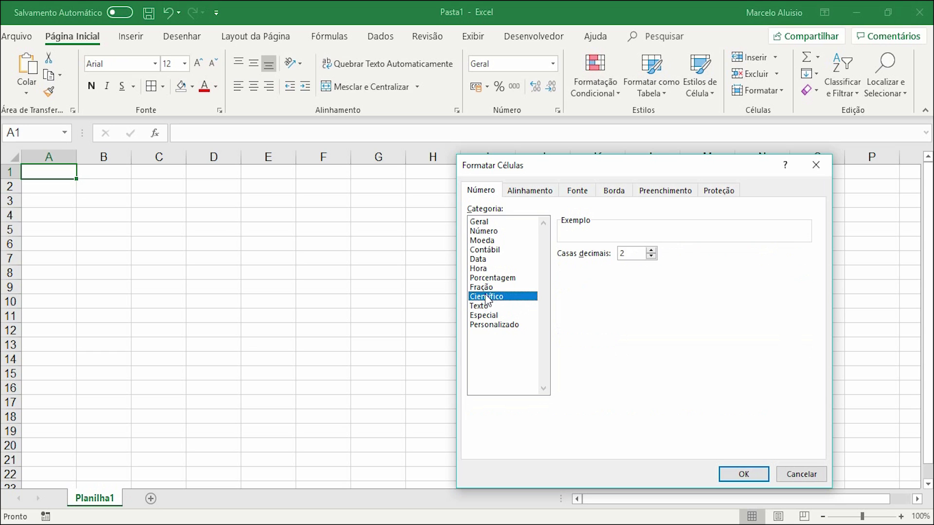
click(486, 288)
click(486, 261)
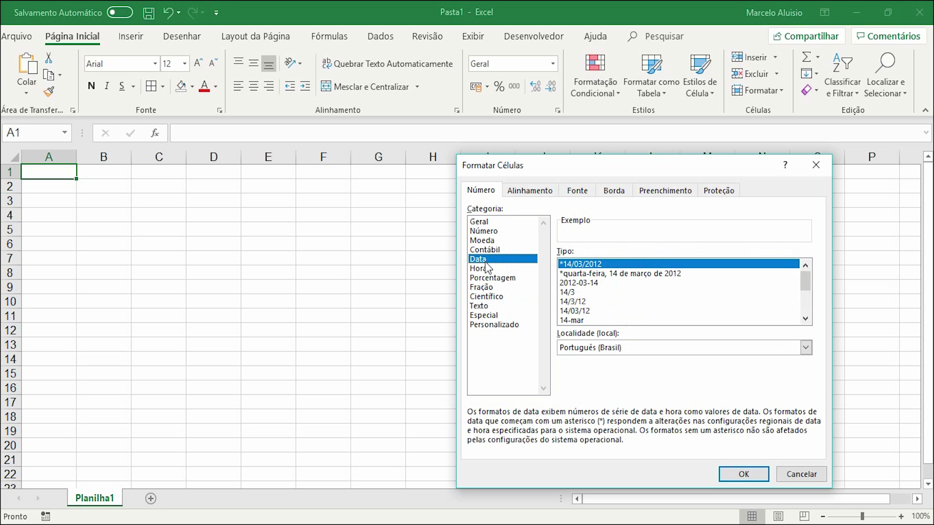
click(822, 170)
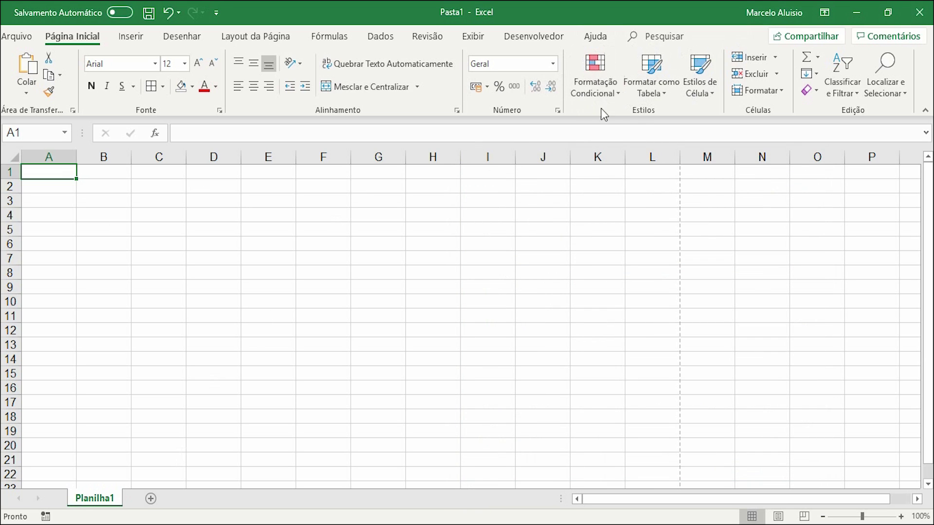
click(620, 91)
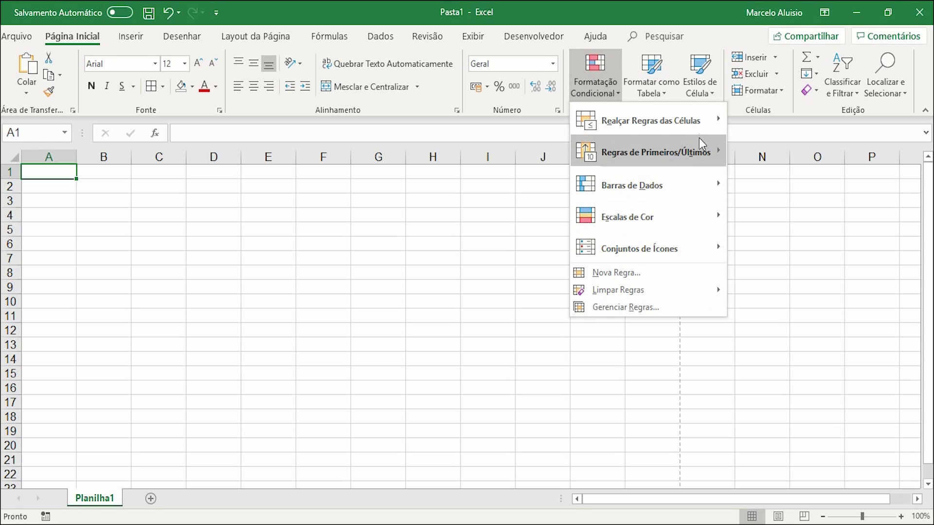
click(703, 42)
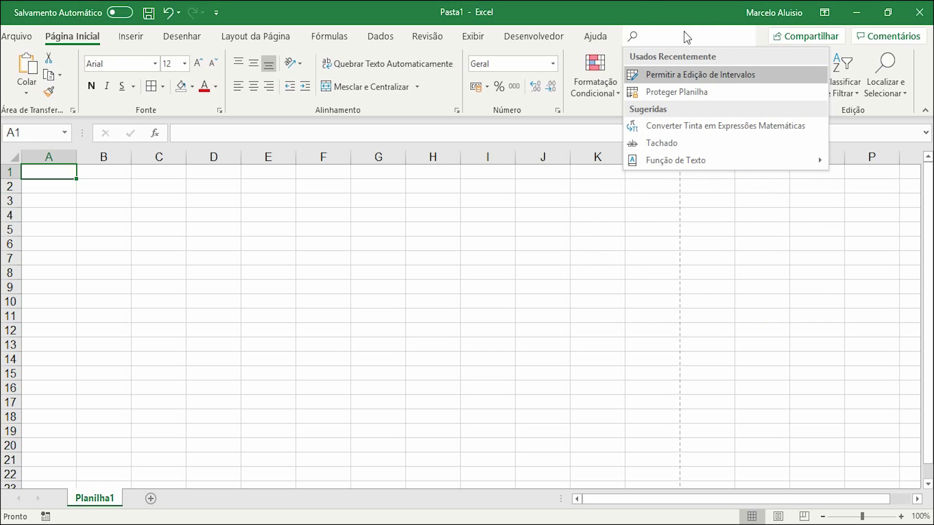
click(643, 3)
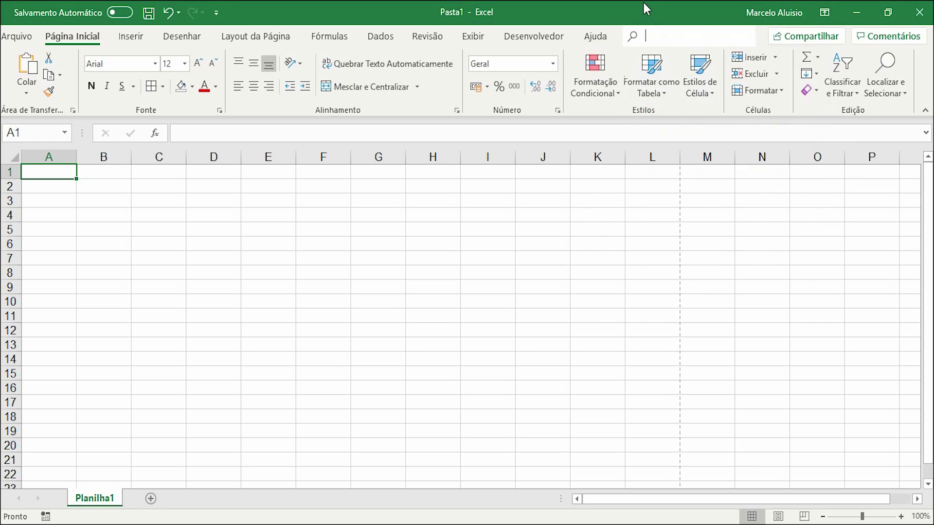
click(666, 94)
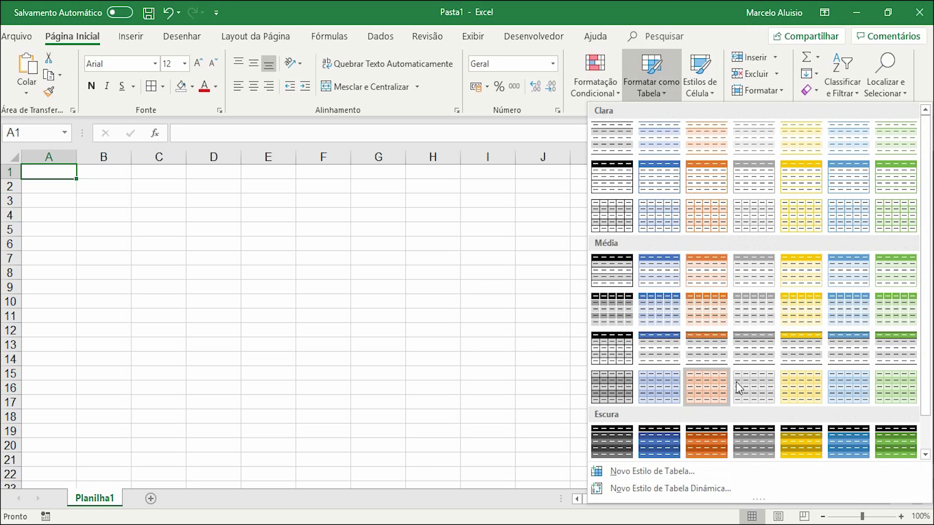
click(665, 88)
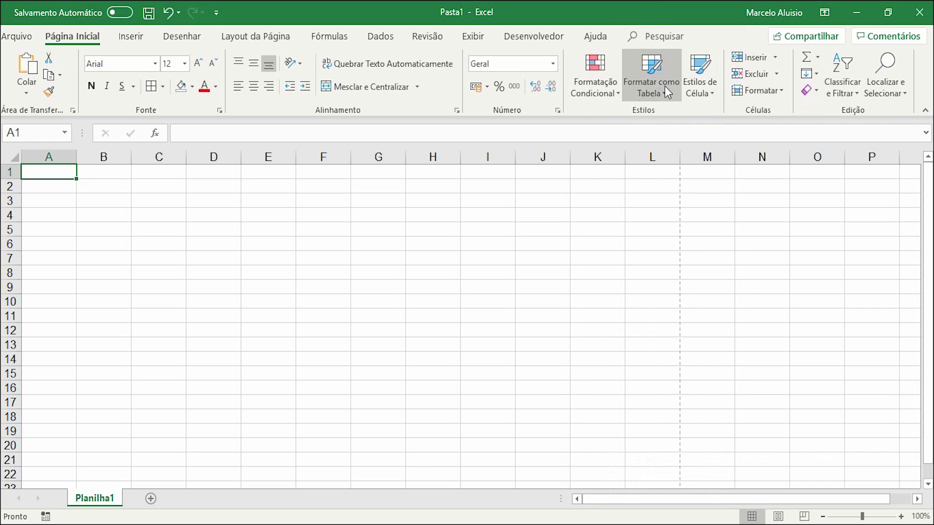
click(711, 92)
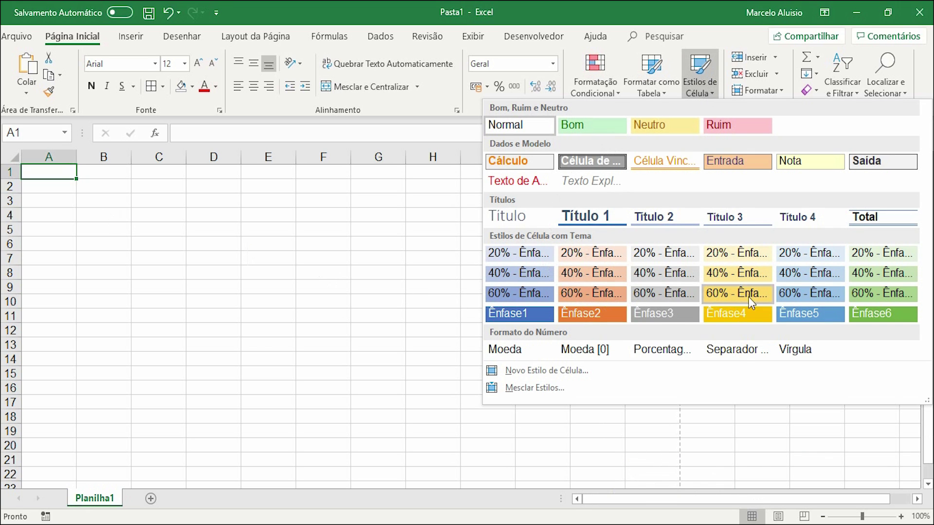
click(718, 90)
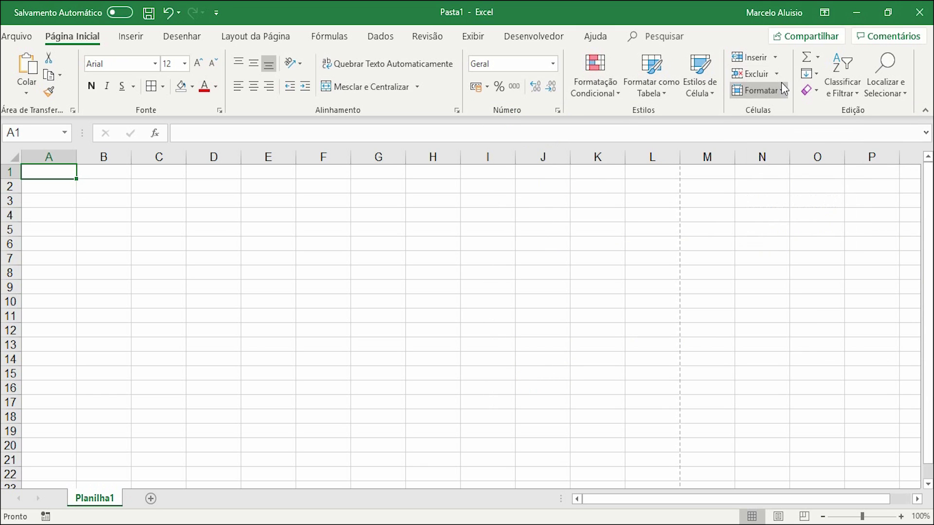
- Browse the Inserir and Excluir dropdowns in the Células group, then open the Formatar menu
click(776, 56)
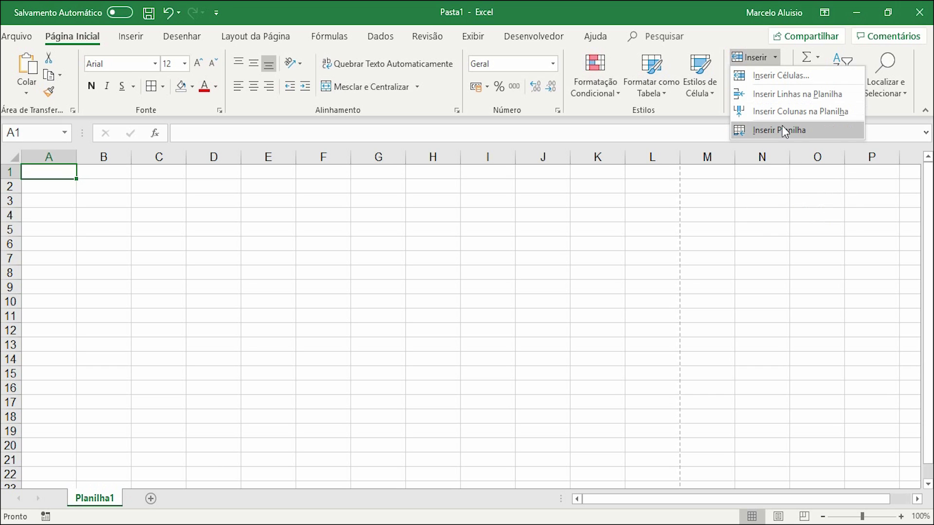
click(774, 57)
click(778, 74)
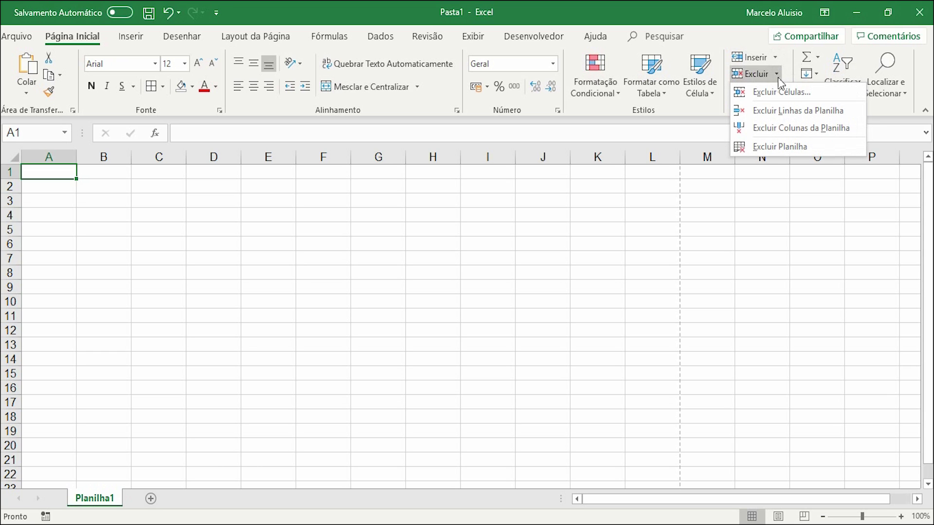
click(773, 74)
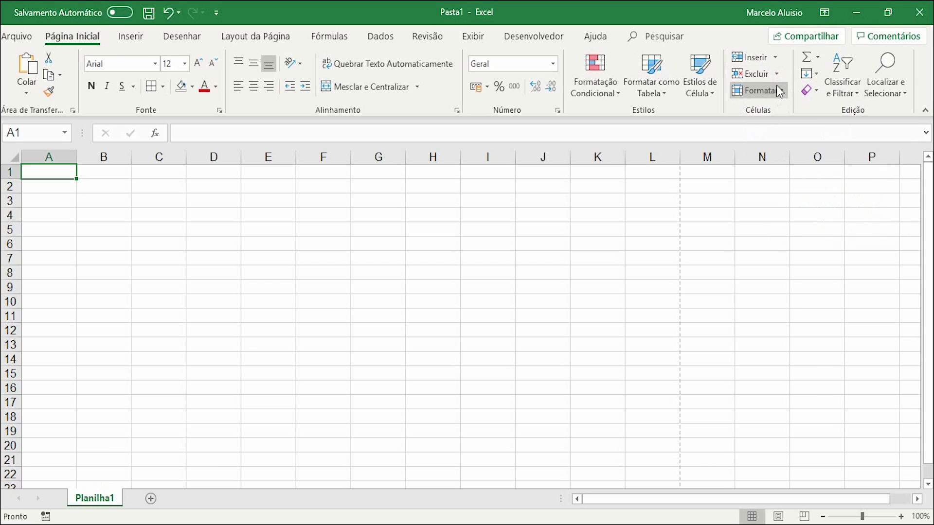
click(778, 72)
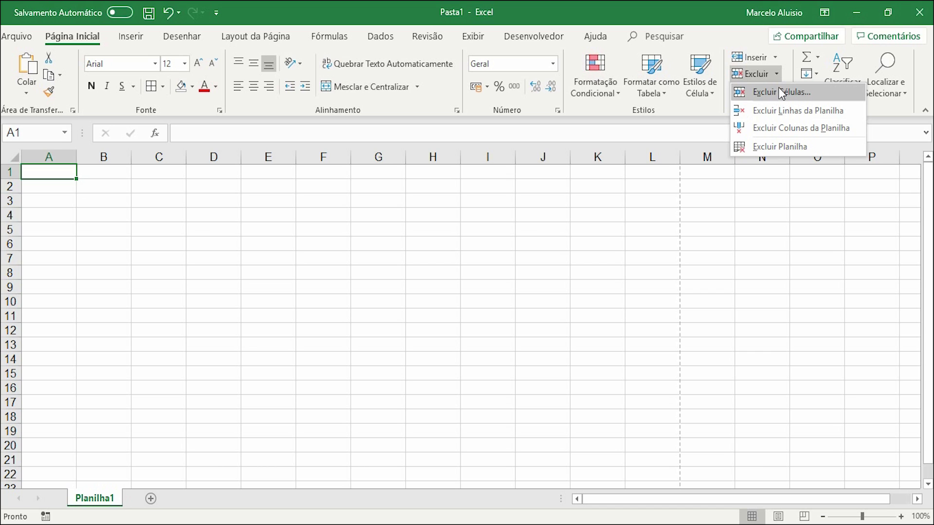
click(776, 57)
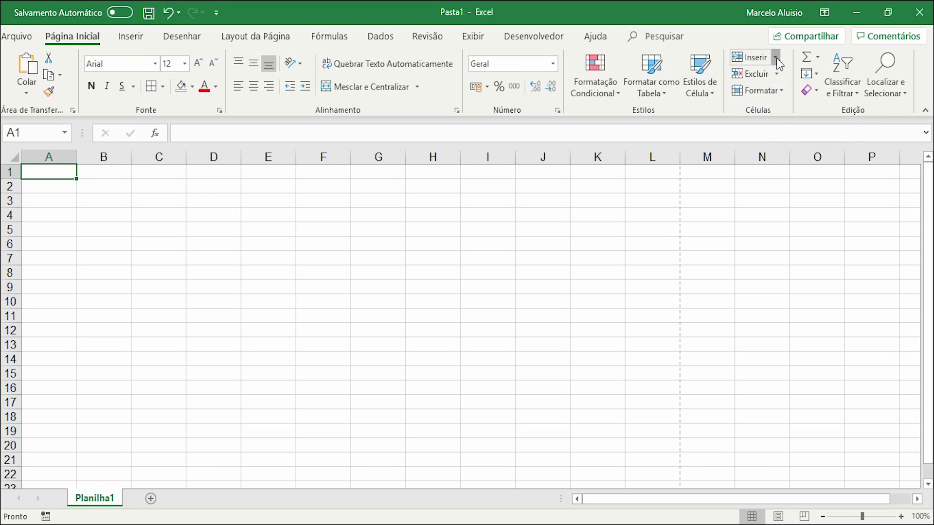
click(776, 57)
click(776, 57)
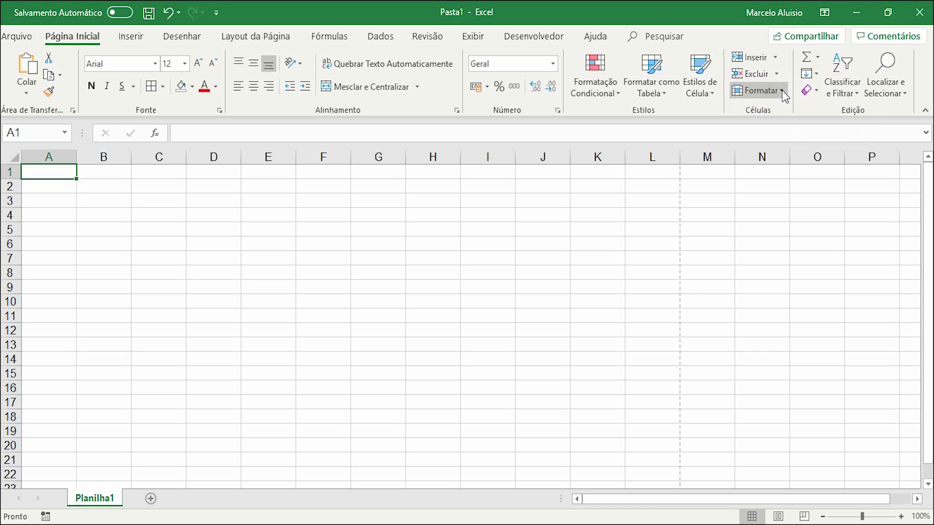
click(780, 89)
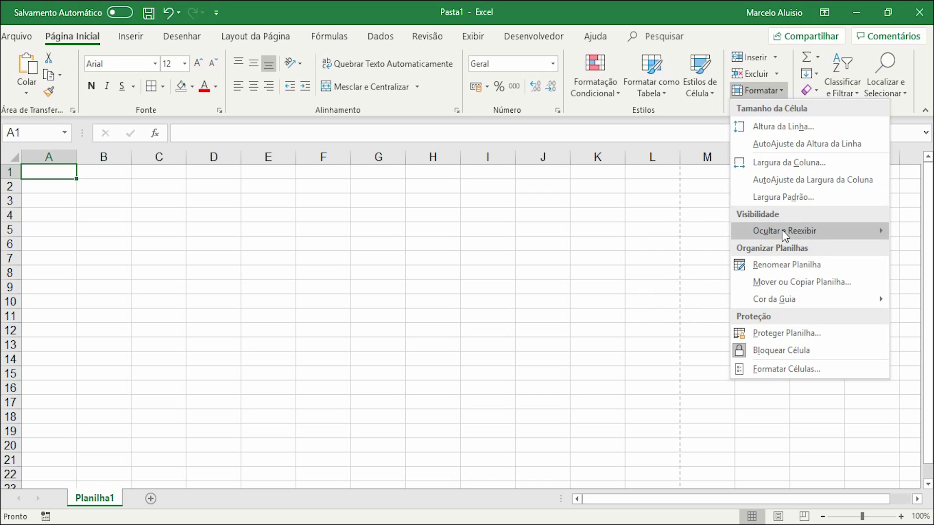
mouse_move(784, 236)
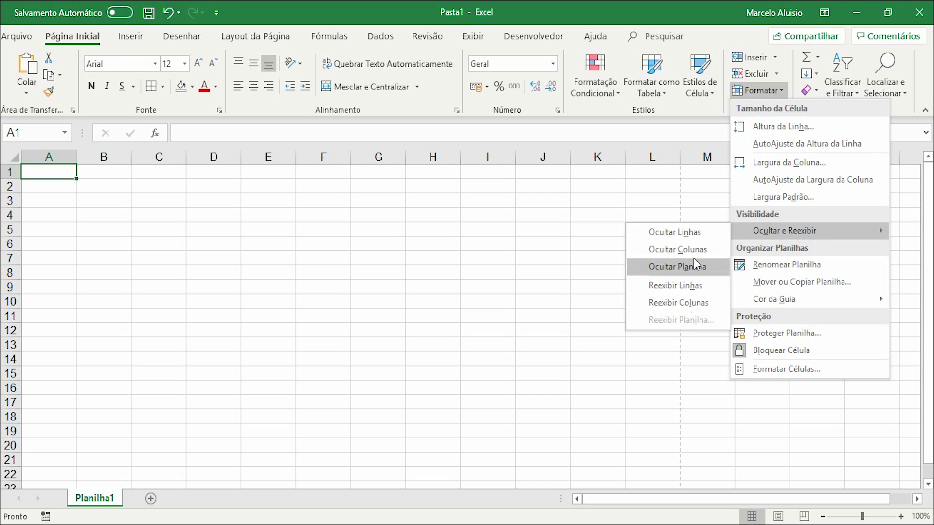
click(221, 158)
click(221, 157)
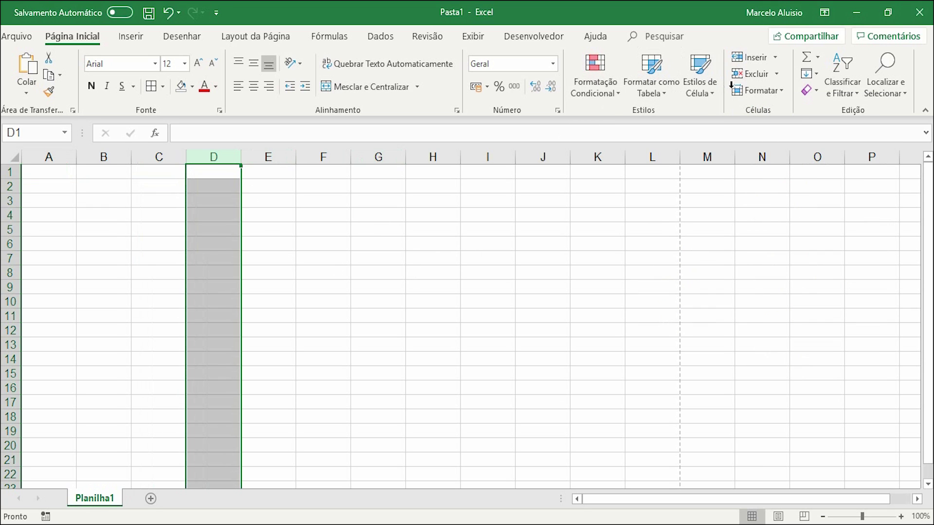
click(778, 90)
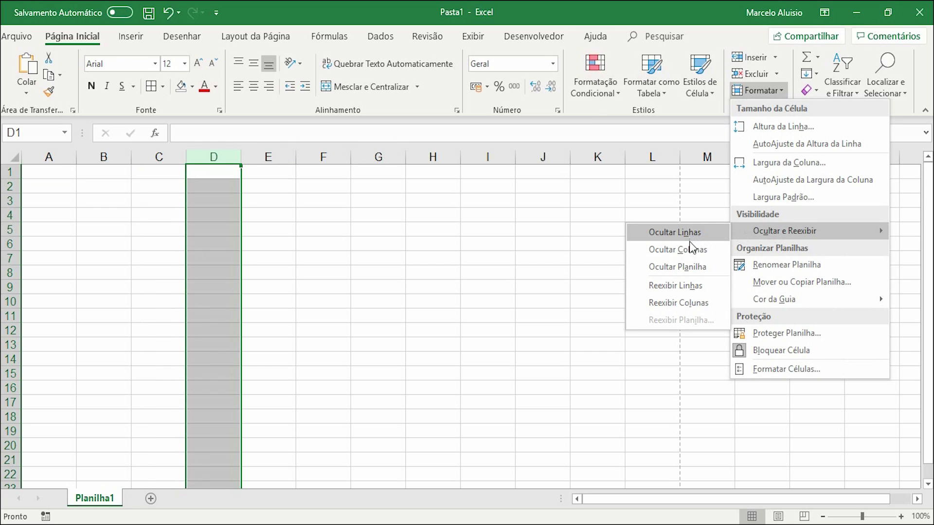
click(689, 248)
click(217, 202)
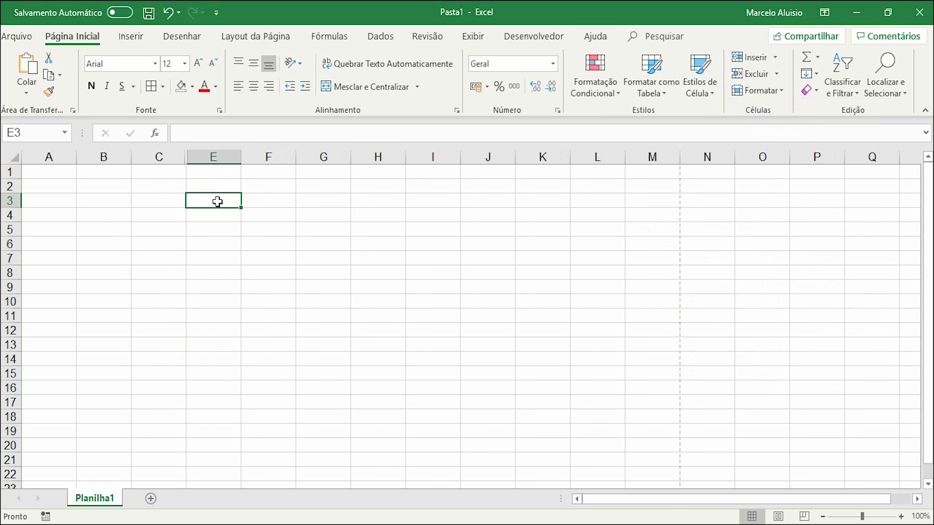
drag(190, 157, 243, 157)
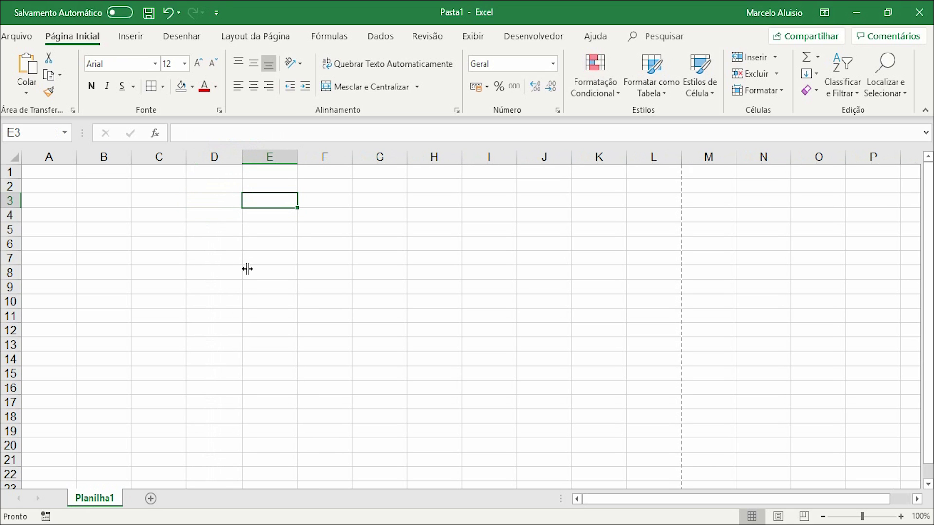
click(778, 97)
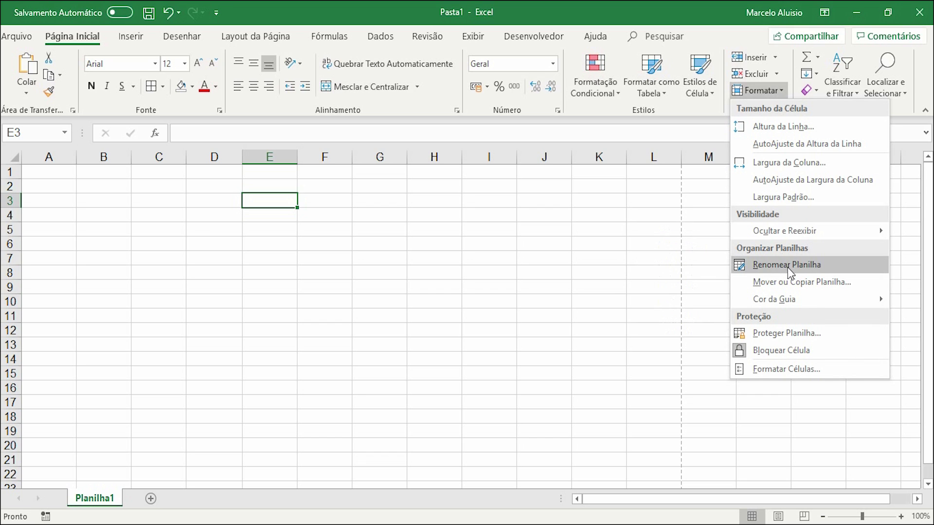
- Rename the Planilha1 sheet to 'Exemplo'
click(103, 501)
double_click(95, 499)
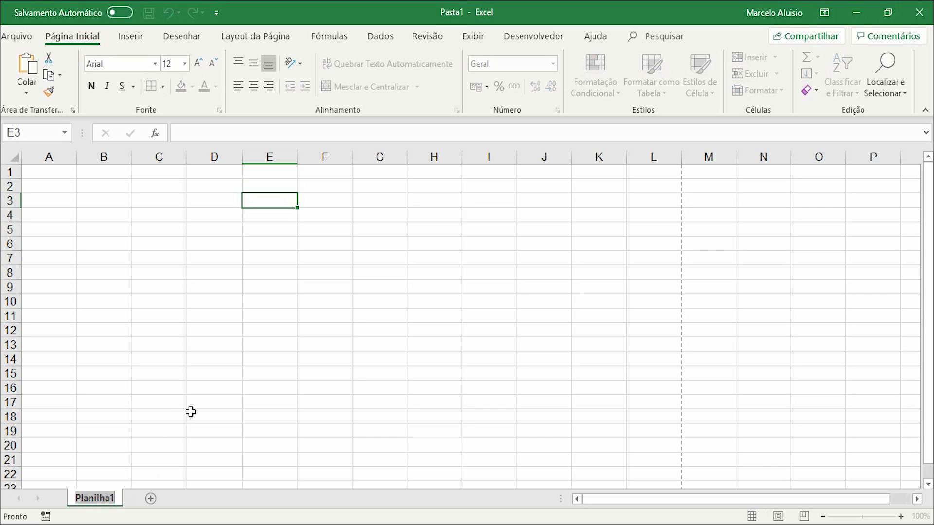
text(Ex)
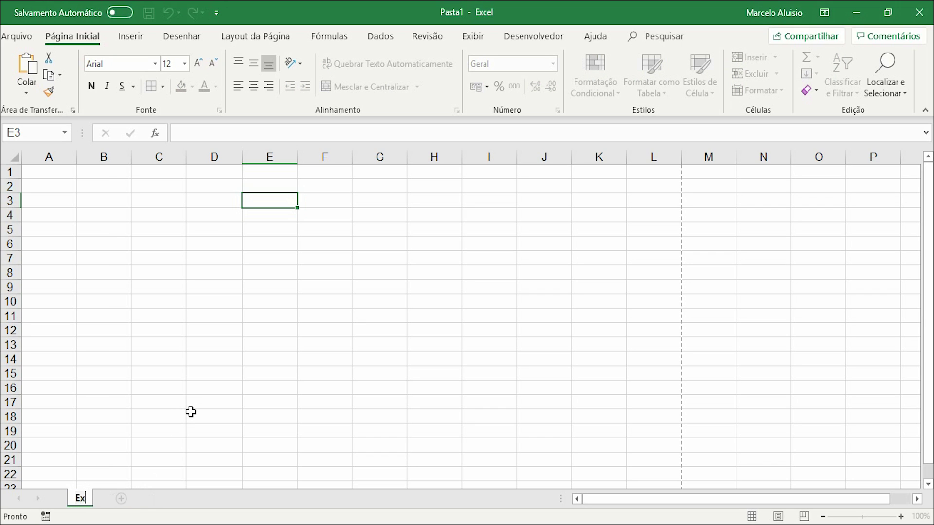
text(emplo)
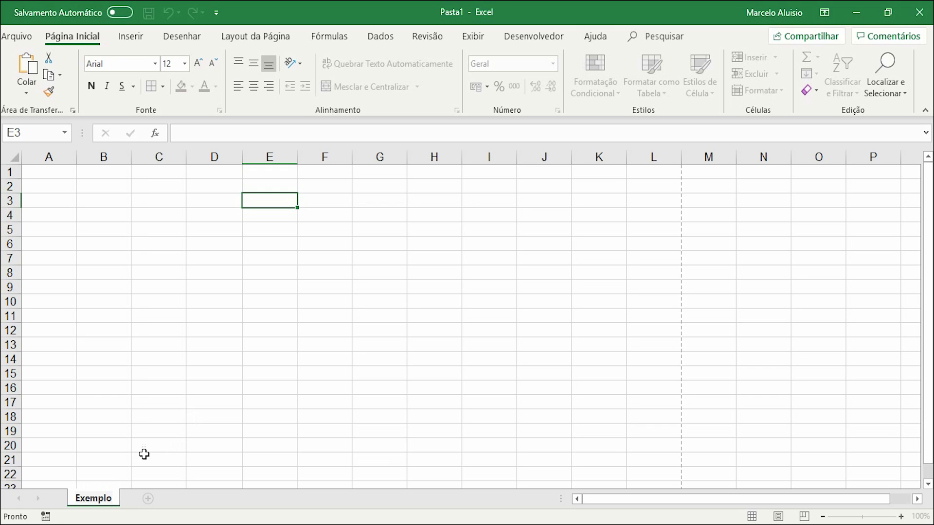
click(192, 439)
- Set the Exemplo sheet tab colour to red
right_click(87, 502)
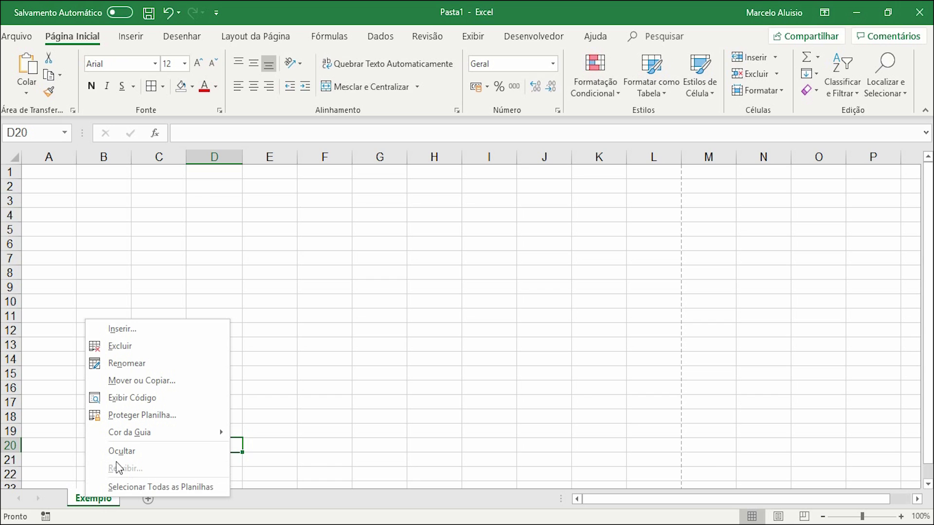
mouse_move(164, 429)
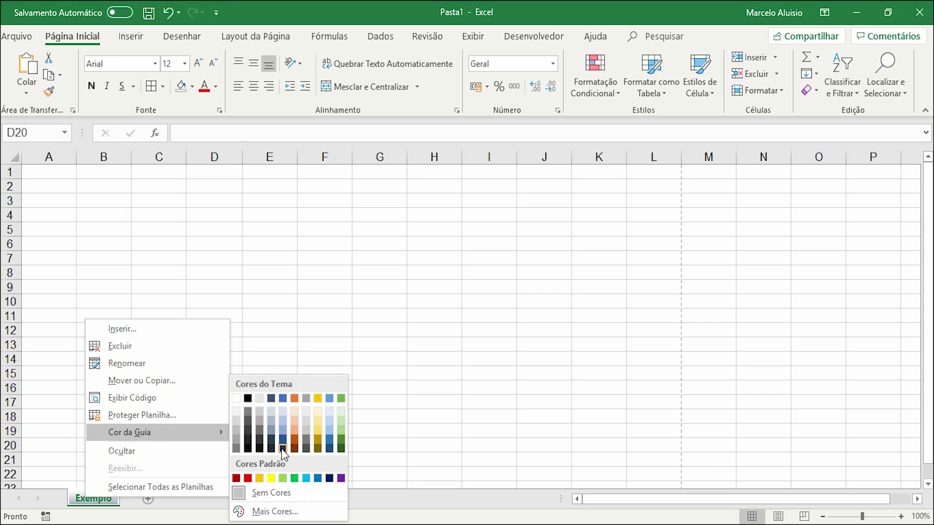
click(248, 478)
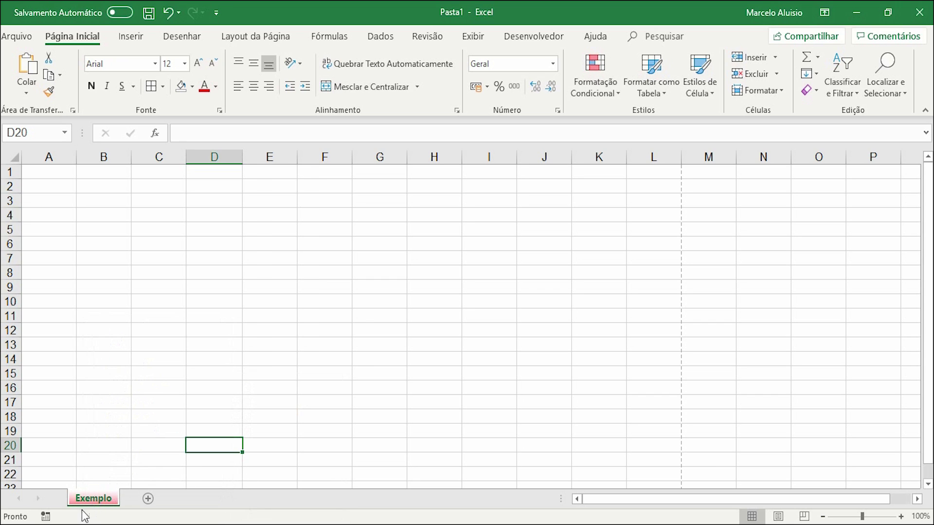
- Add a new sheet renamed 'Estatística de notas', then a blank Planilha3, and reselect Estatística de notas
click(148, 499)
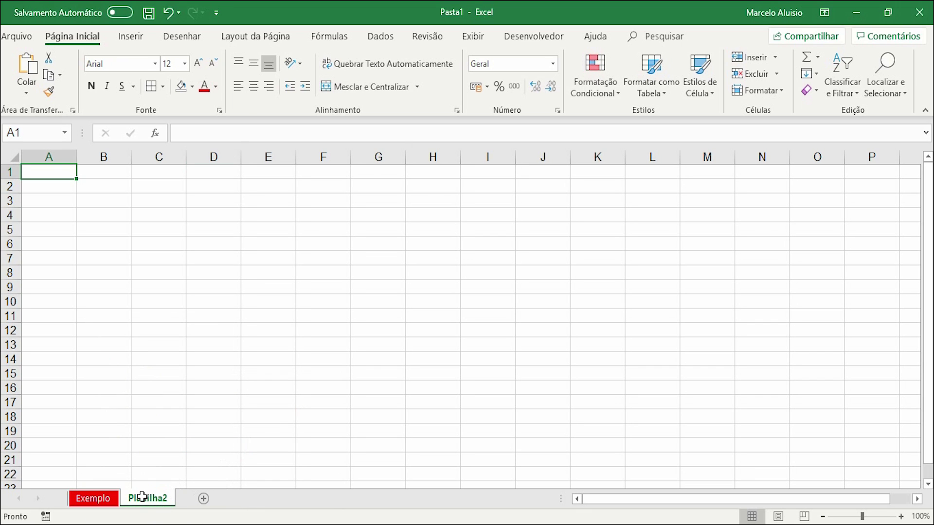
double_click(142, 496)
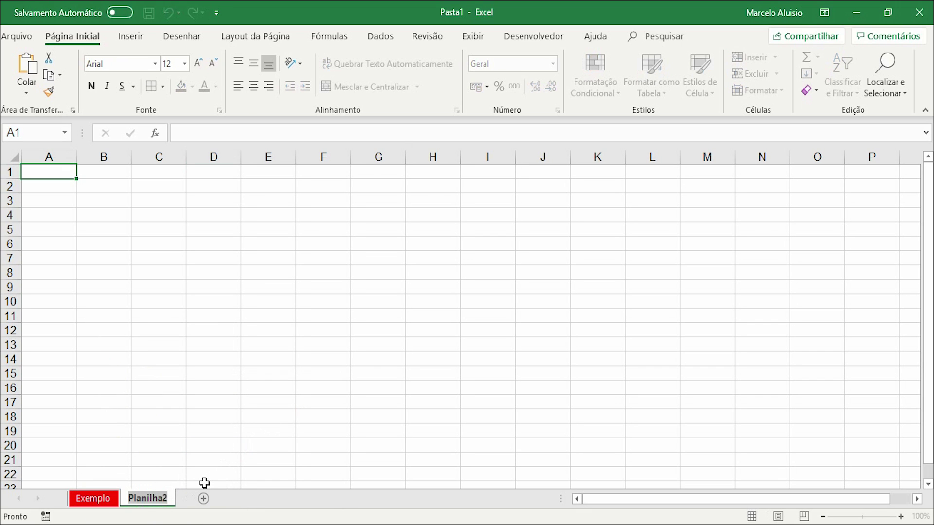
text(Plani)
key(BackSpace)
key(BackSpace)
key(BackSpace)
key(BackSpace)
key(BackSpace)
text(Estat)
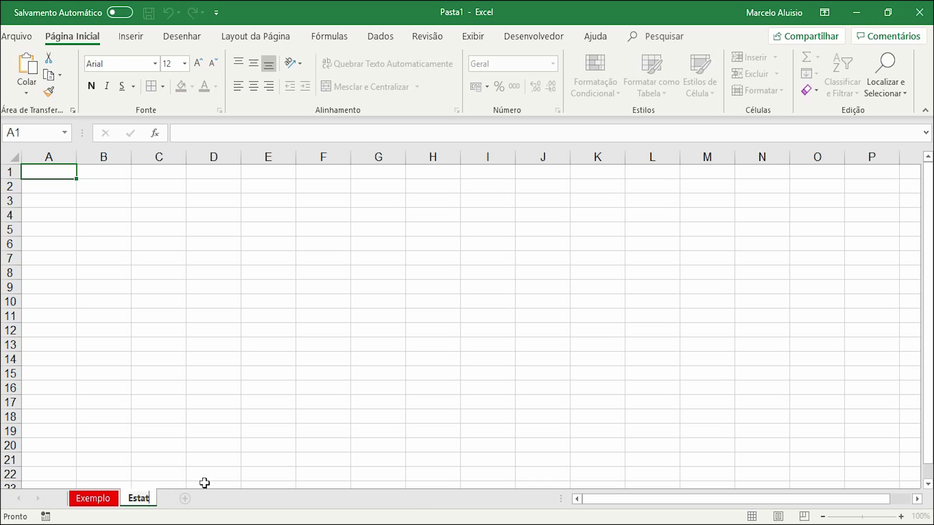
text(ística)
key(Return)
text(n)
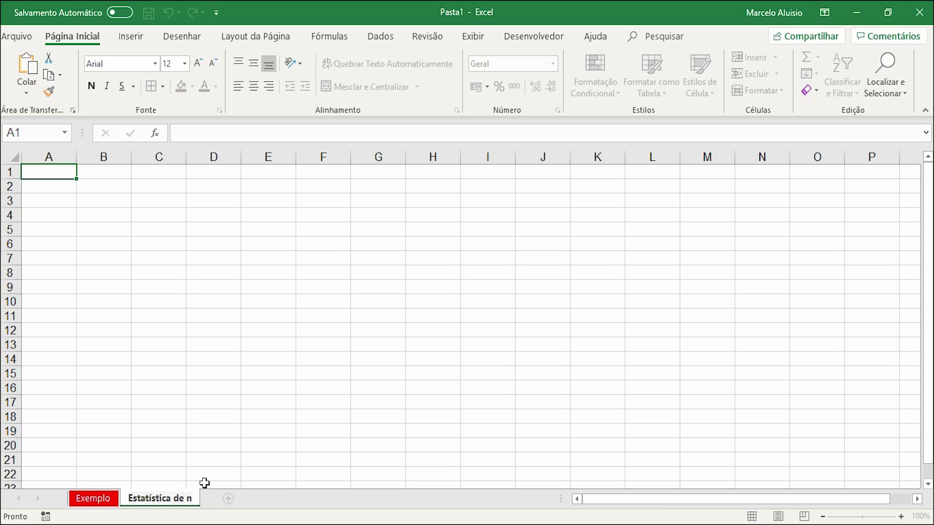
text(otas)
click(302, 398)
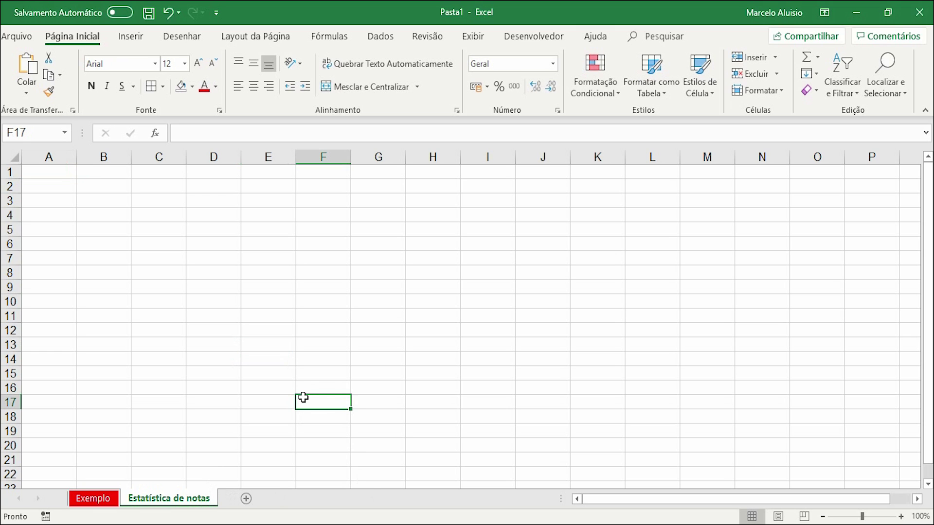
click(246, 498)
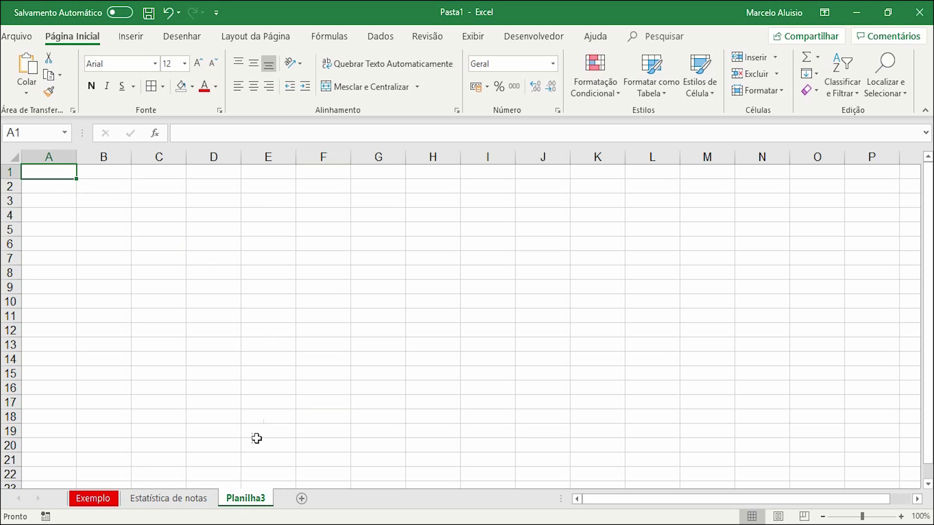
click(148, 505)
- Give the Estatística de notas sheet tab a gold colour
right_click(148, 501)
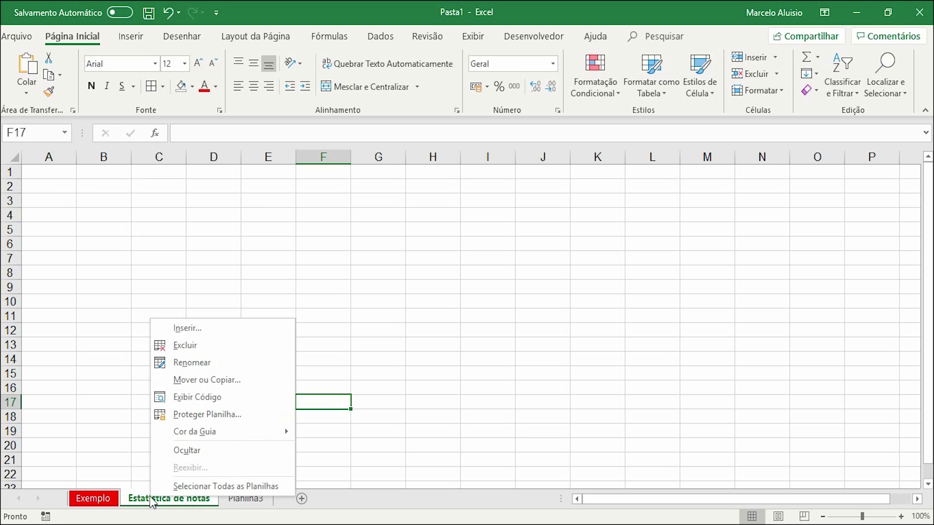
mouse_move(217, 431)
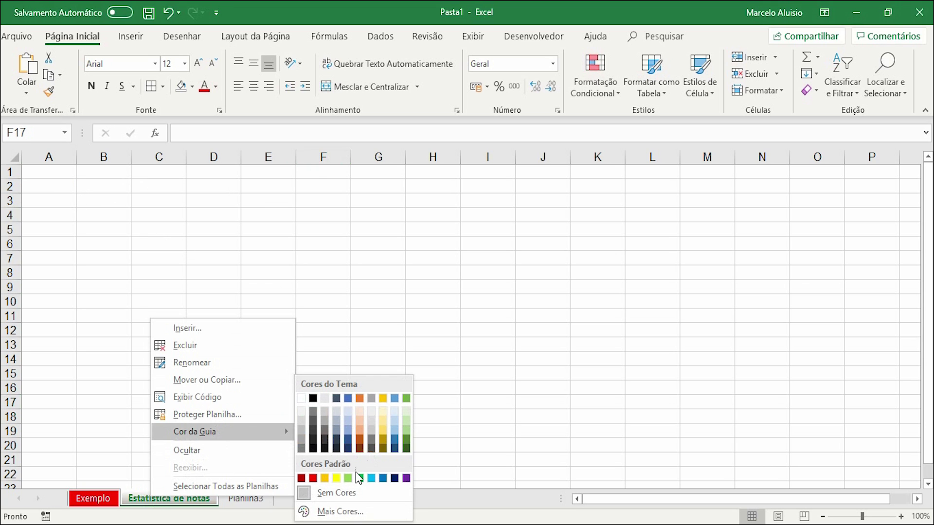
click(325, 479)
click(210, 430)
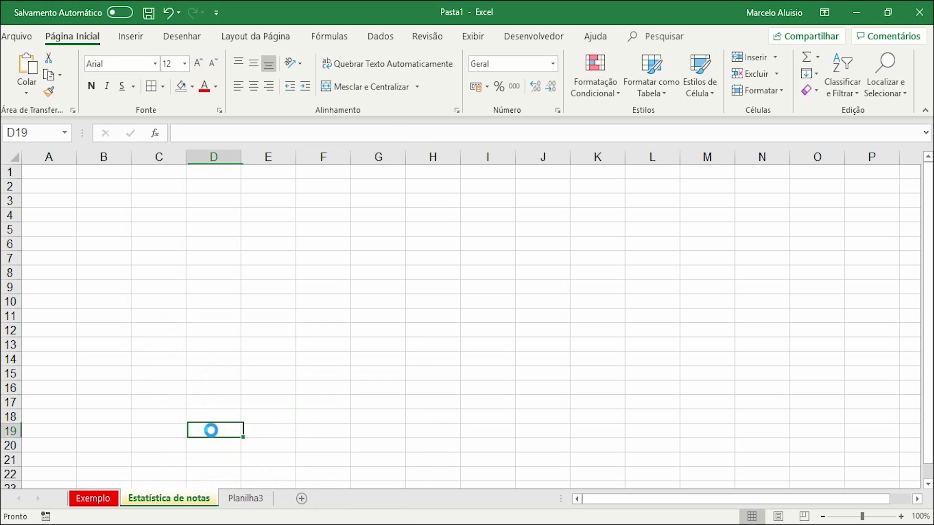
- Switch through the Exemplo, Estatística de notas and Planilha3 sheets, ending on Exemplo
click(107, 502)
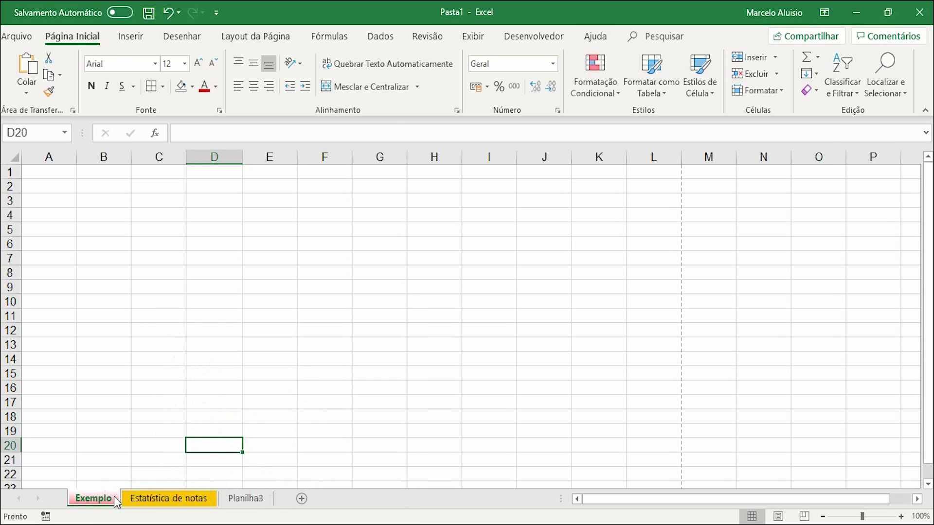
click(175, 504)
click(235, 498)
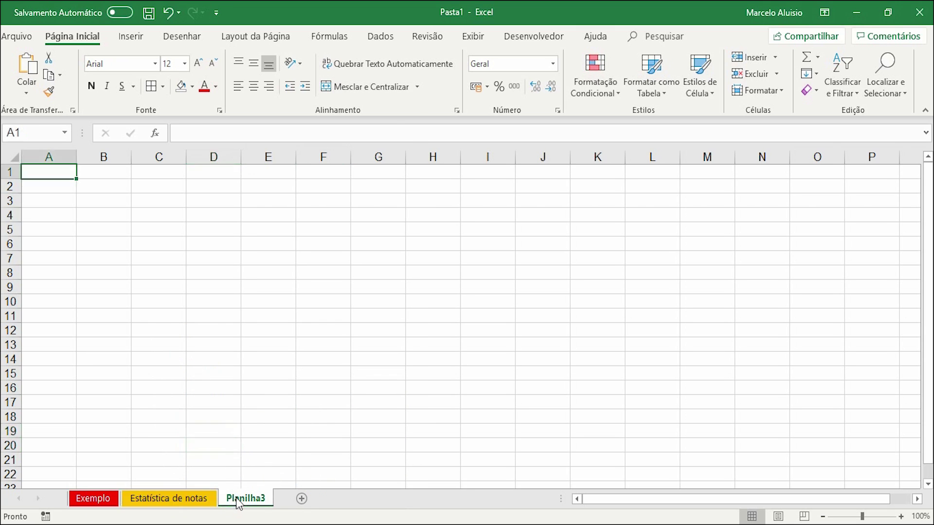
click(143, 497)
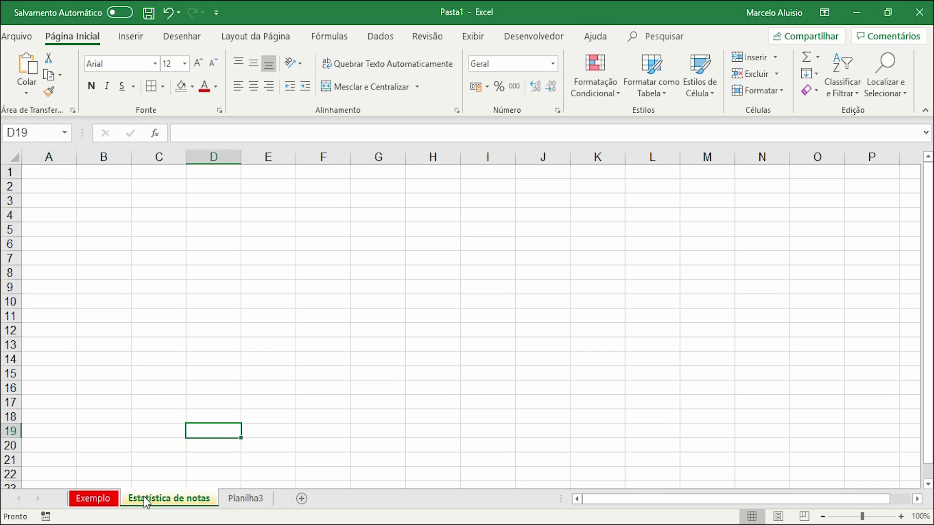
click(88, 505)
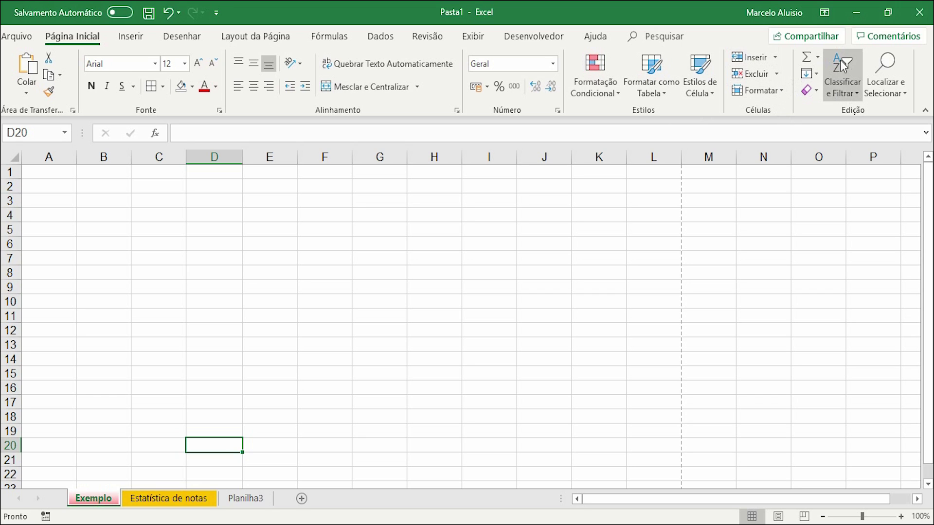
click(818, 58)
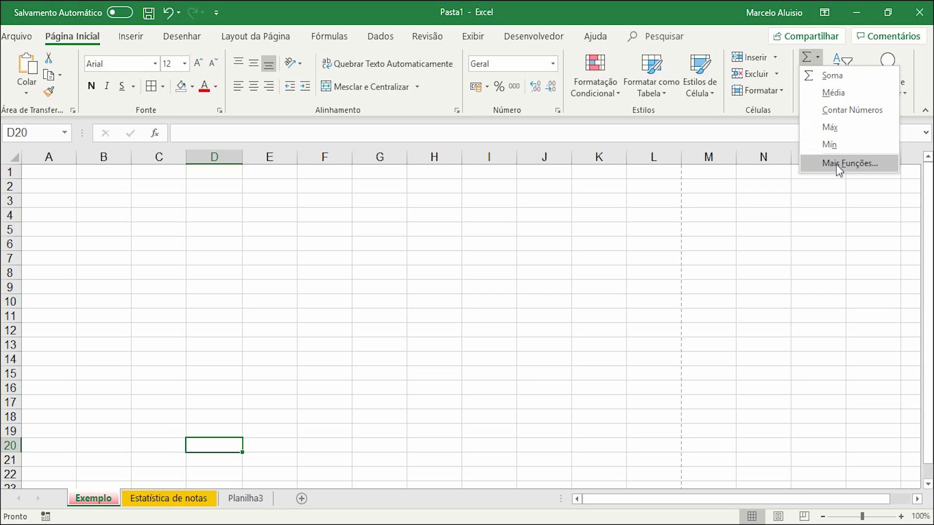
click(702, 242)
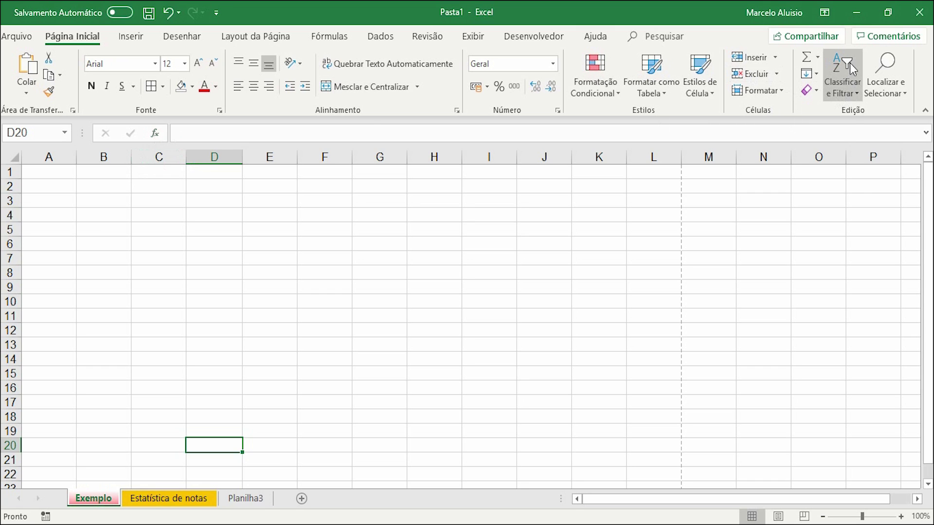
click(859, 95)
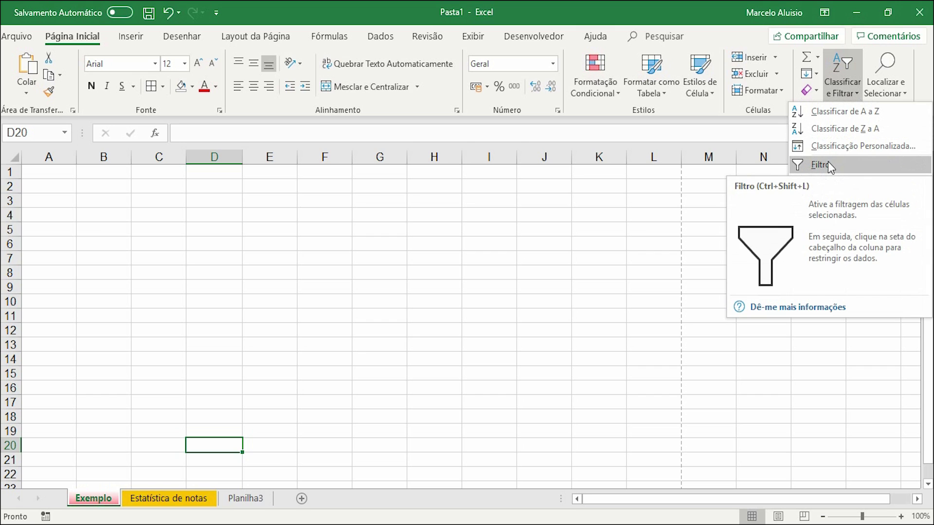
click(781, 140)
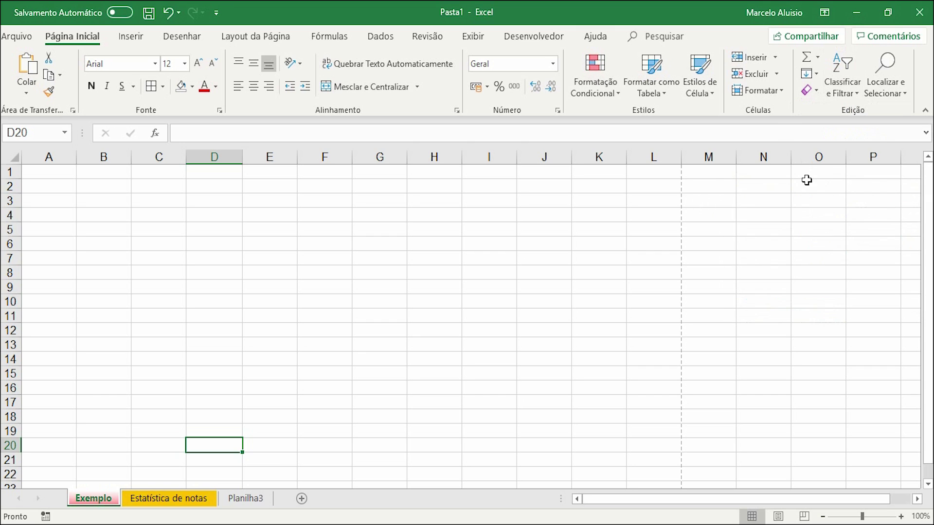
click(893, 67)
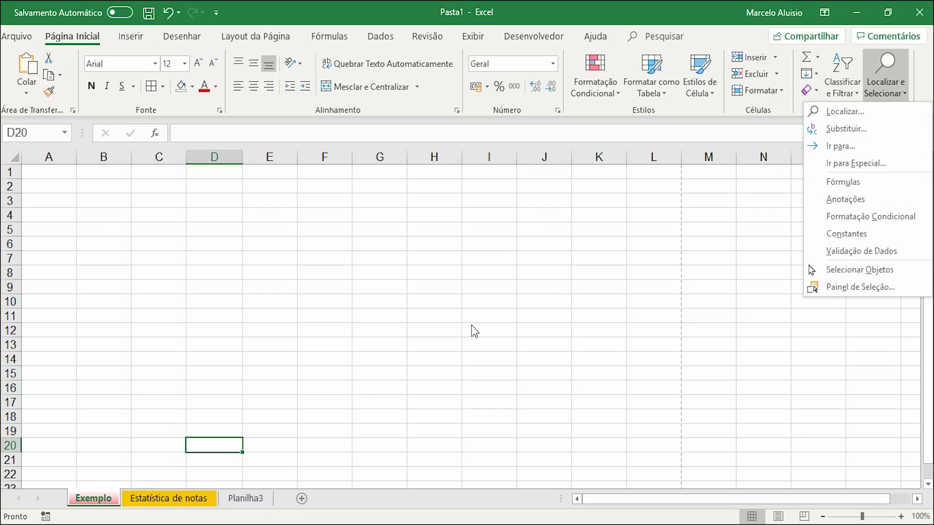
click(554, 245)
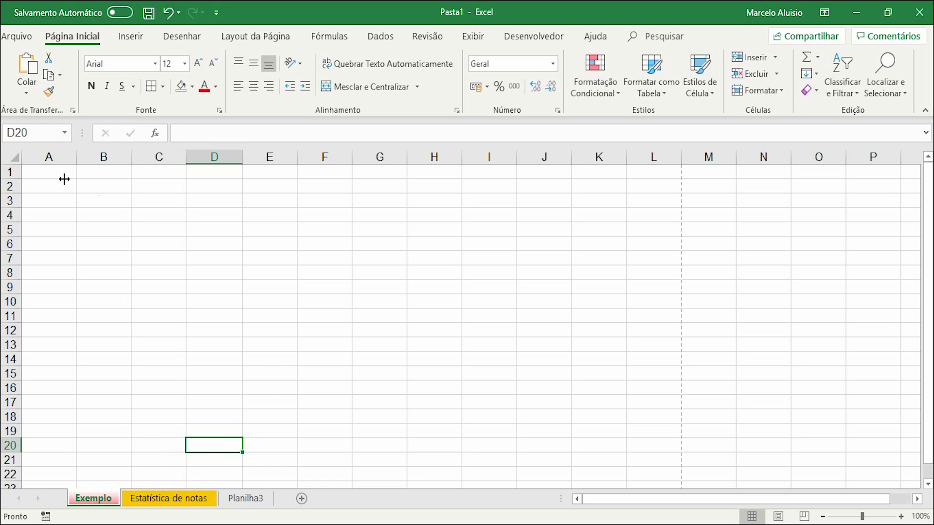
- Use the Name Box to go to E31, then A12, and scroll back to the top
click(31, 134)
text(e31)
key(Return)
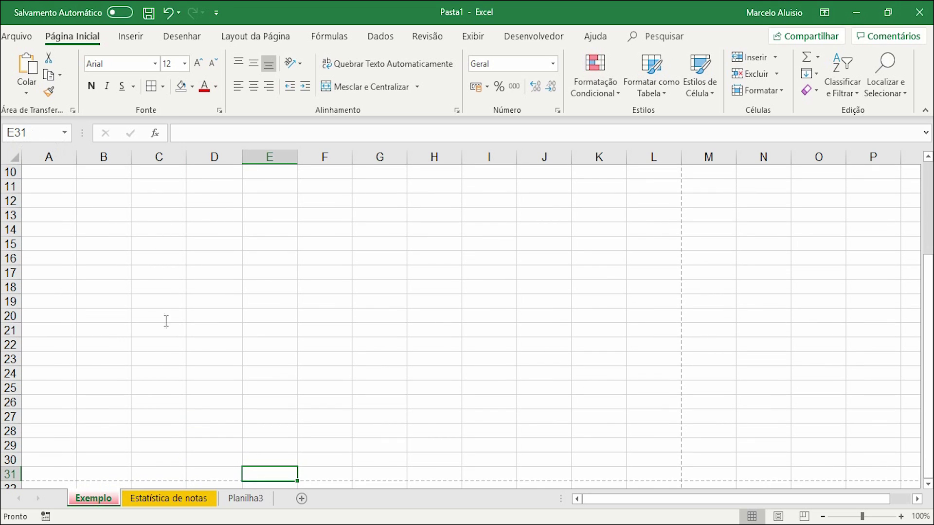
click(43, 133)
text(a12)
key(Return)
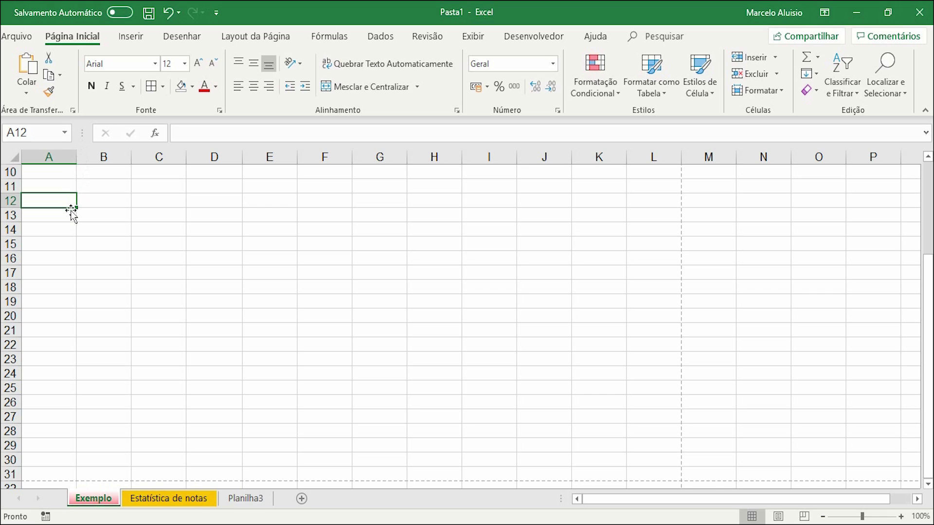
scroll(73, 213, up, 3)
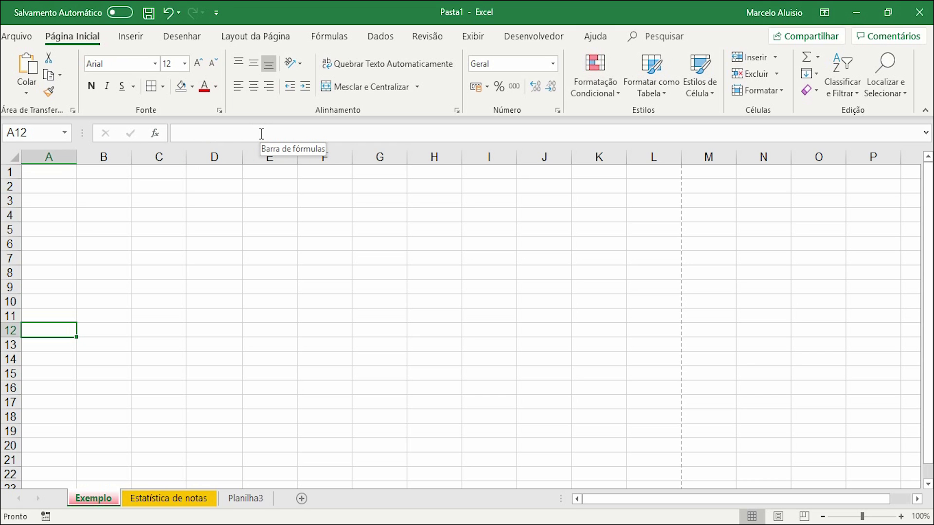
- Enter 3 in C4 and 57 in C5, correcting a mistyped 7
click(179, 211)
key(F2)
text(3)
click(151, 263)
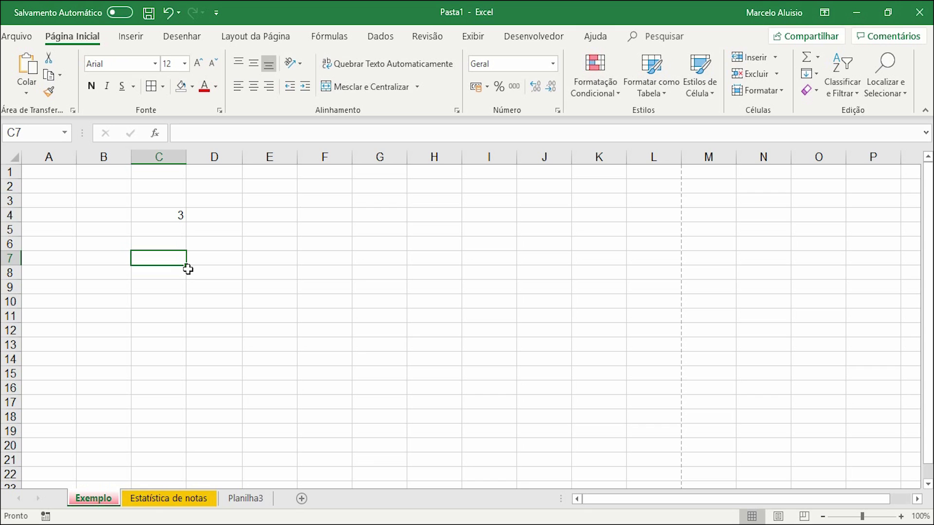
text(57)
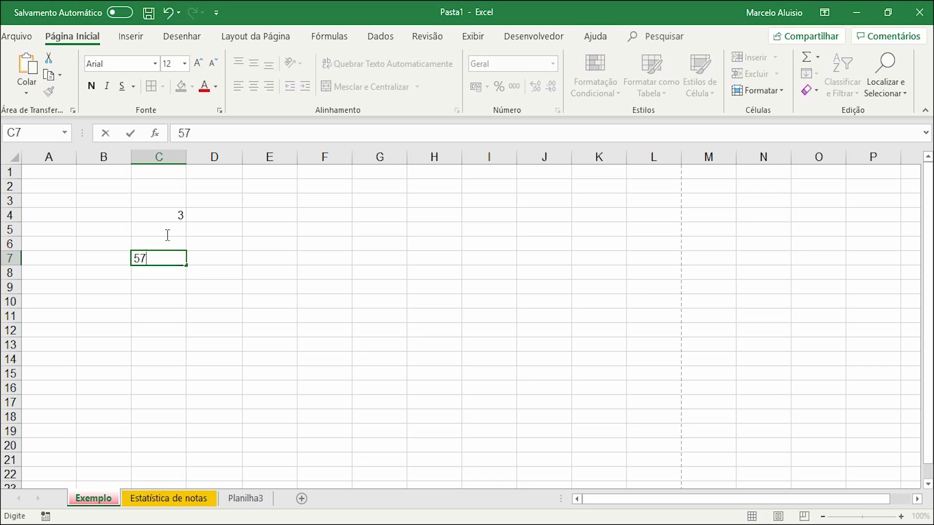
click(167, 233)
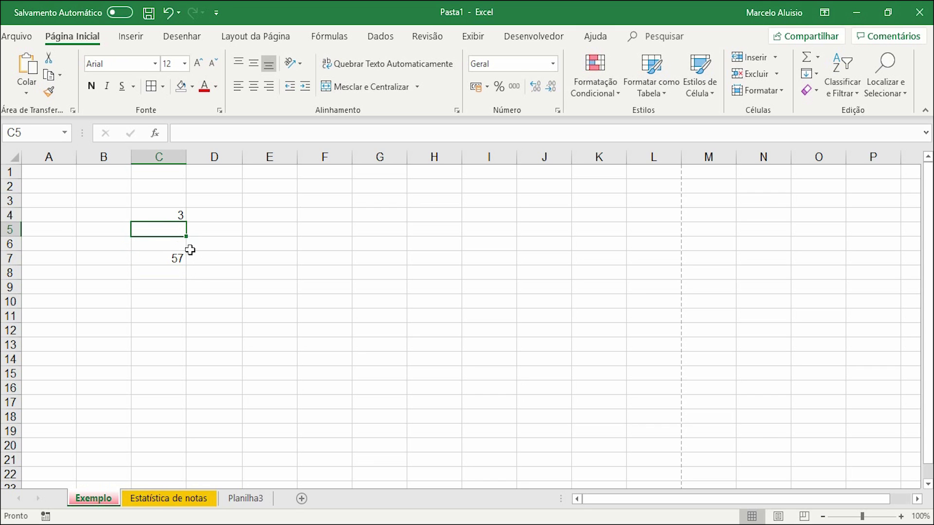
text(7)
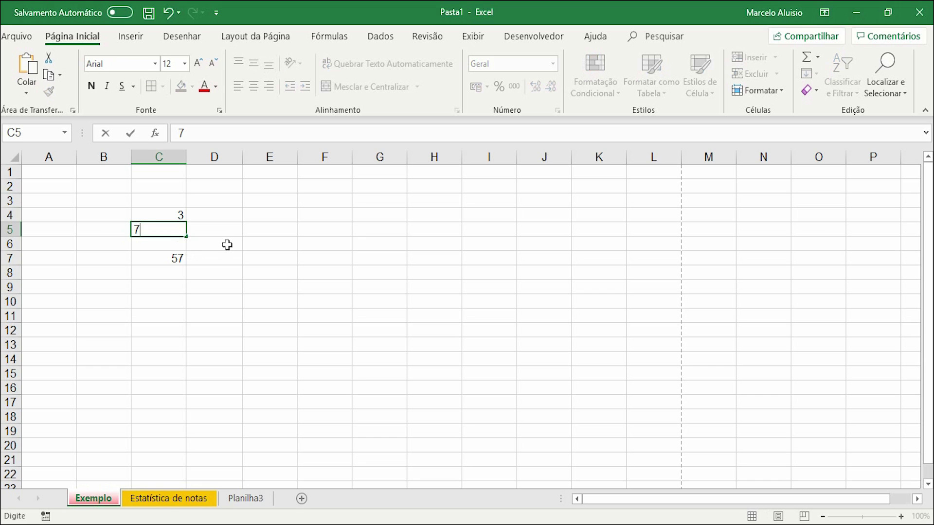
key(BackSpace)
text(57)
key(Return)
- Clear the stray 57 from C7 and begin a formula with = in C6
key(Down)
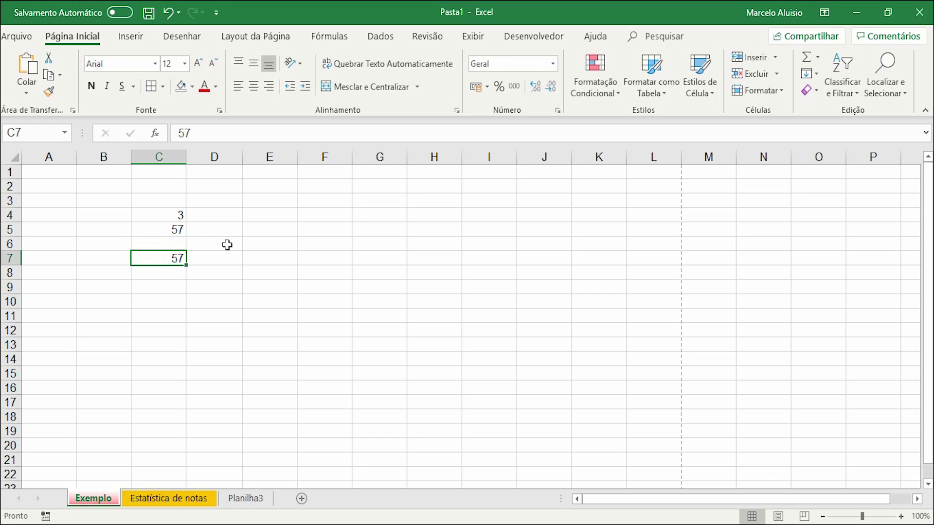
key(Delete)
key(Up)
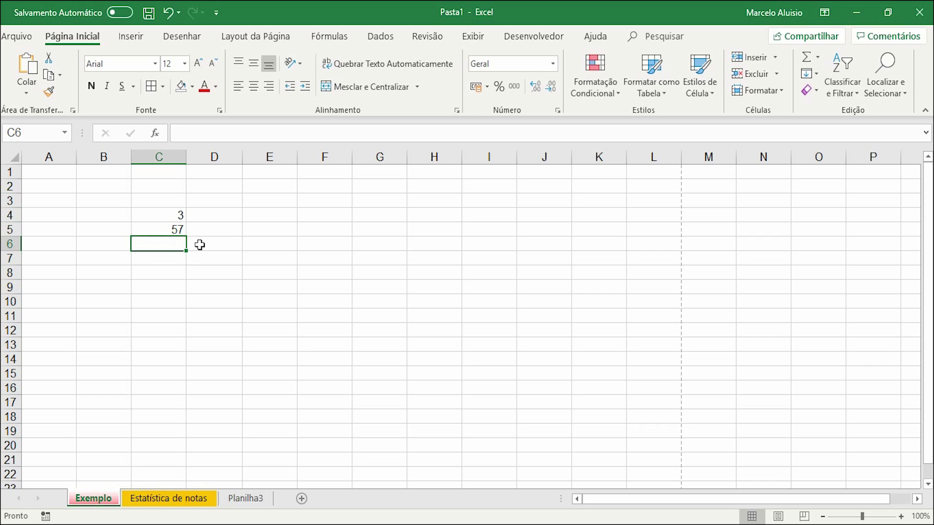
text(=)
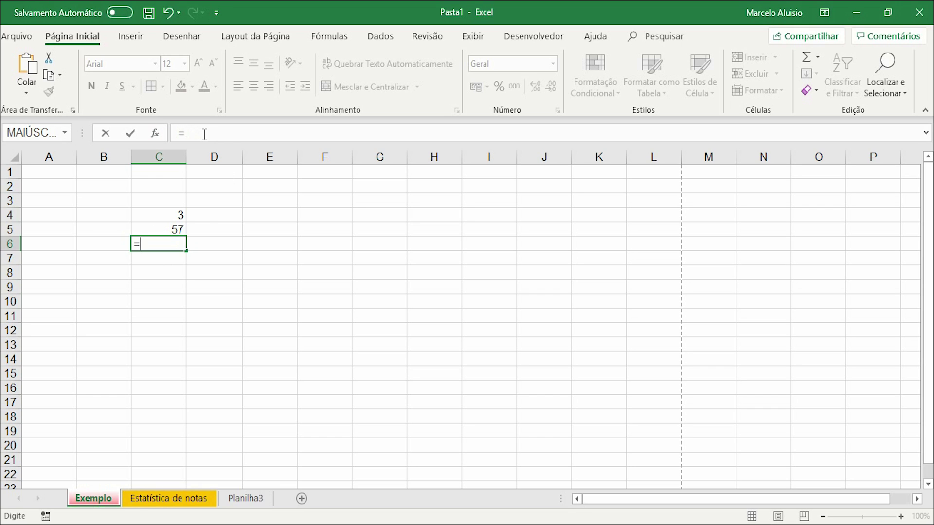
- Complete C6's formula as =C4+C5 so the cell displays 60
click(179, 218)
text(+)
click(174, 230)
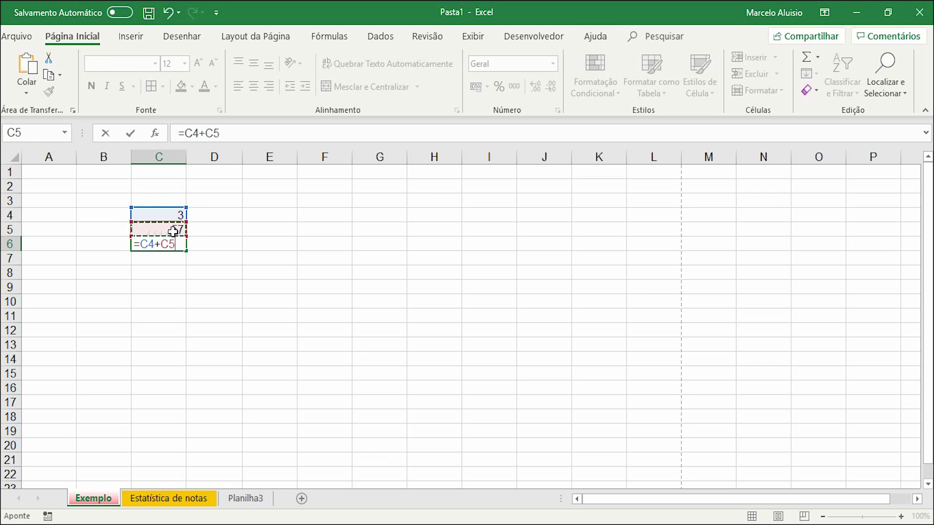
key(Return)
click(170, 245)
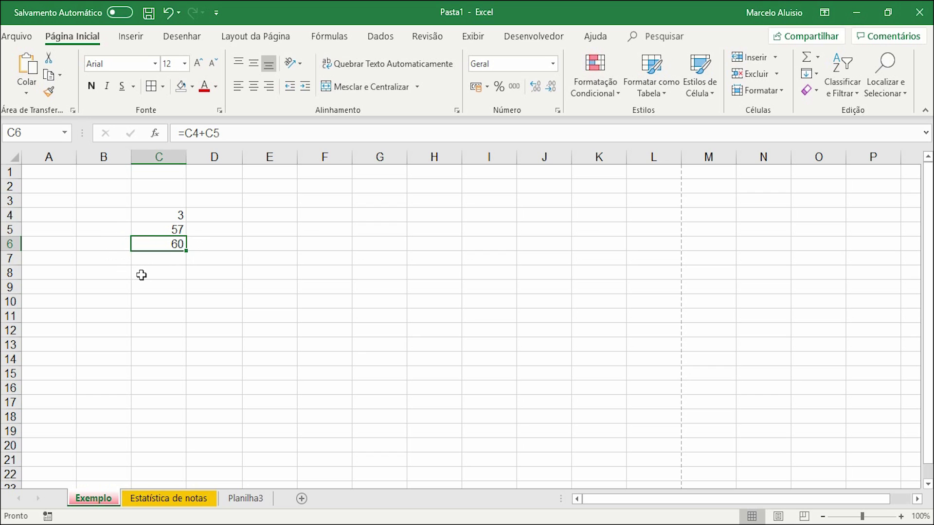
- Open the Inserir função dialog with the category set to Tudo
click(155, 134)
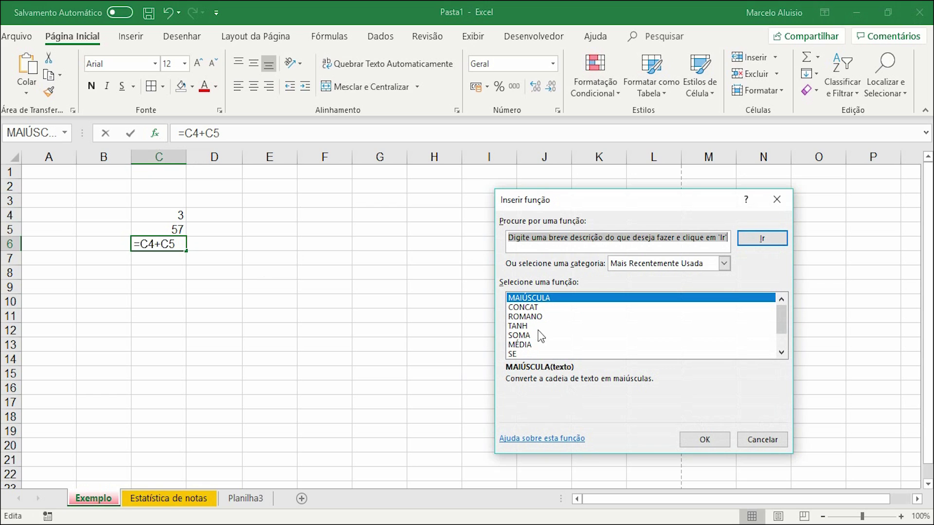
scroll(549, 330, down, 1)
drag(780, 335, 781, 324)
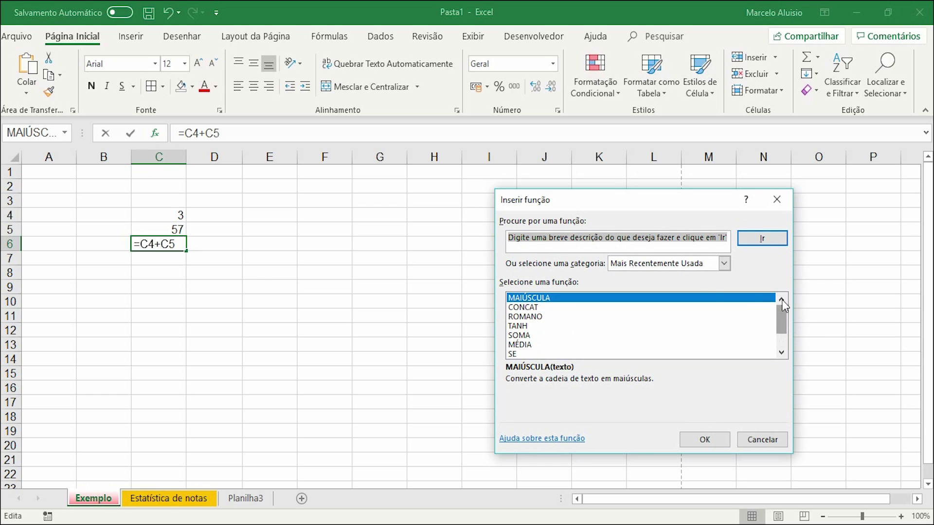
click(725, 263)
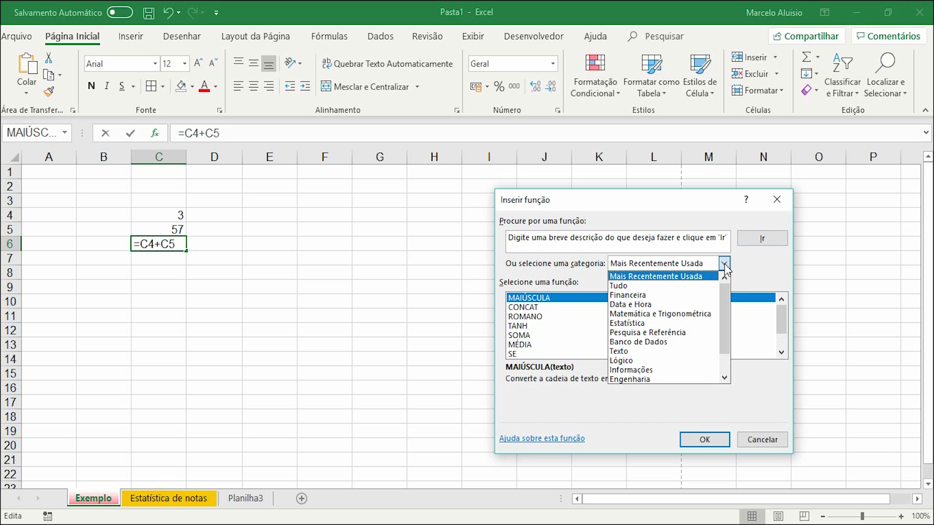
click(628, 283)
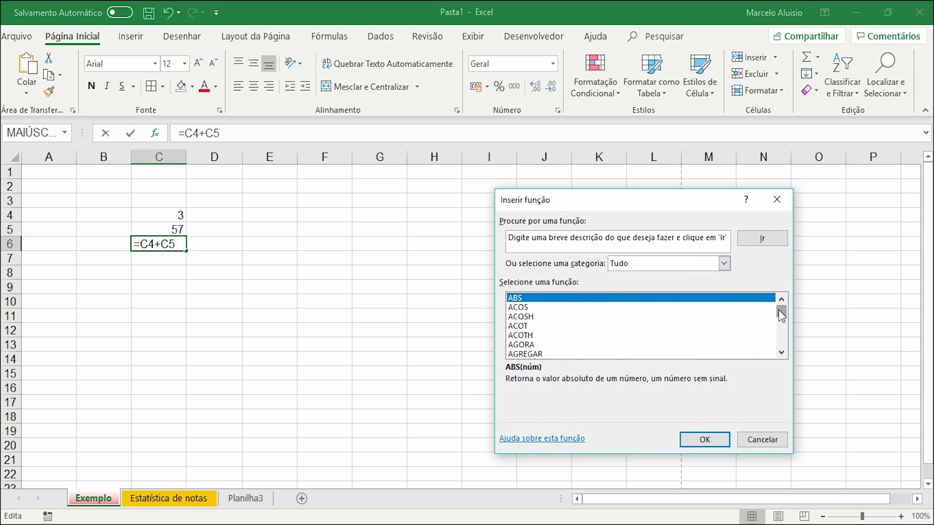
- Scroll through the full Tudo function list down to the end
click(782, 352)
click(781, 352)
click(781, 352)
click(781, 353)
click(781, 353)
click(782, 353)
drag(781, 353, 784, 359)
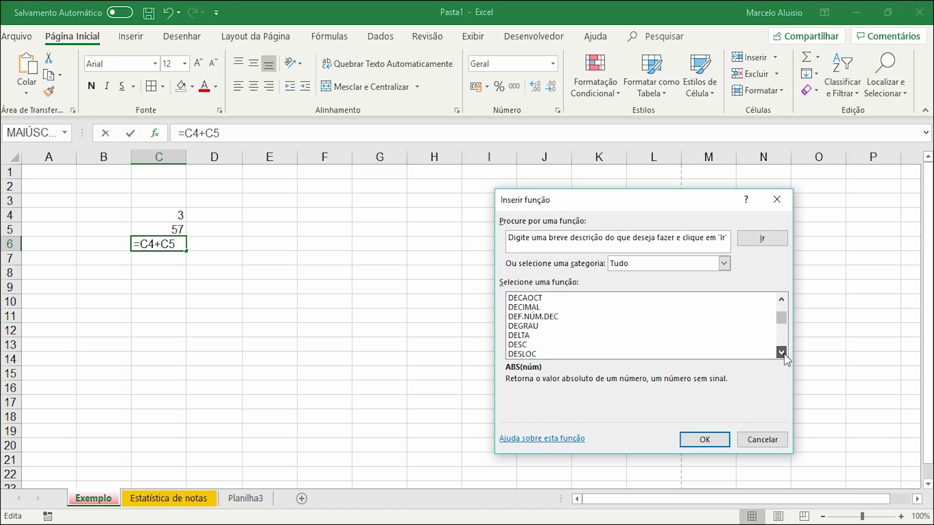
drag(783, 359, 784, 359)
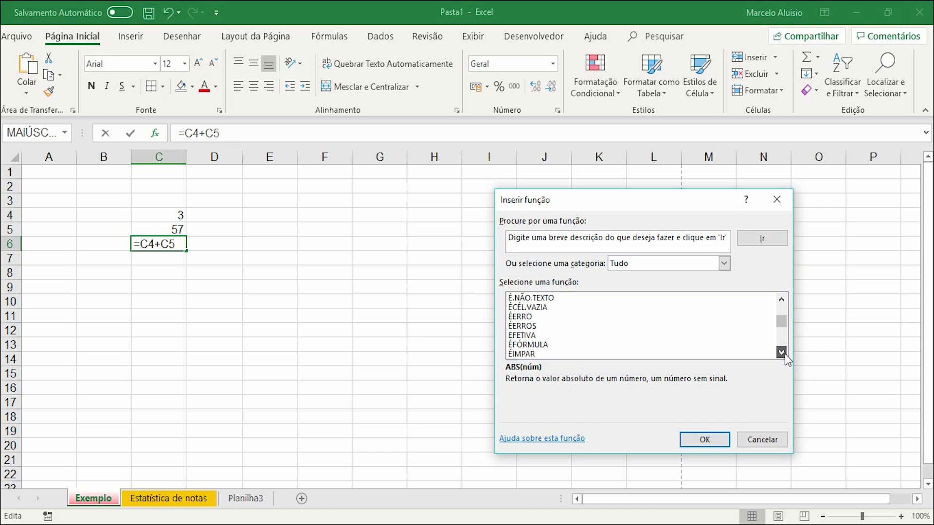
drag(781, 353, 781, 353)
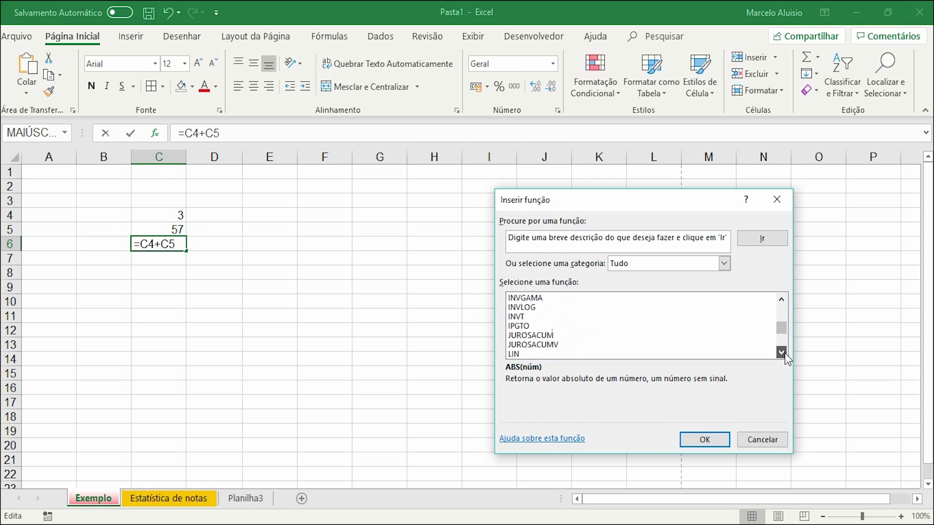
drag(781, 353, 781, 353)
drag(786, 353, 781, 353)
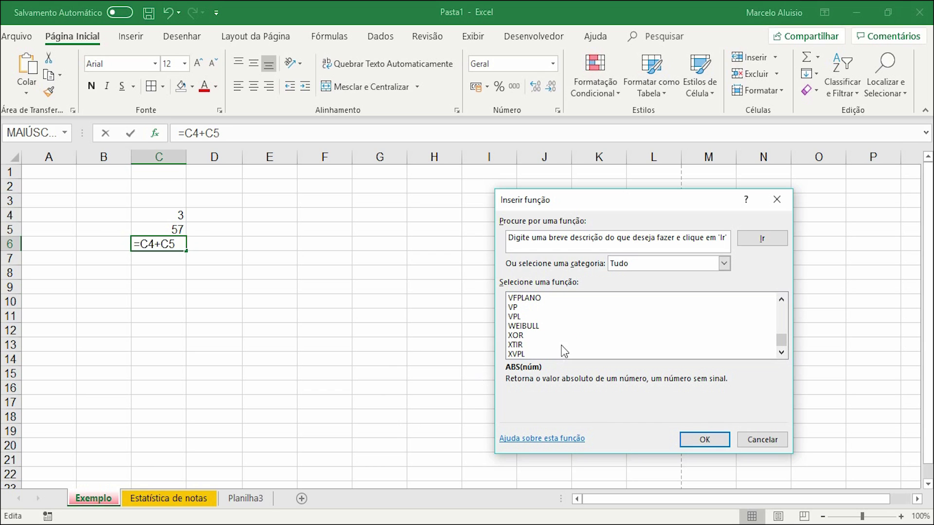
- Read the WEIBULL function description, then cancel Inserir função without inserting anything
click(534, 326)
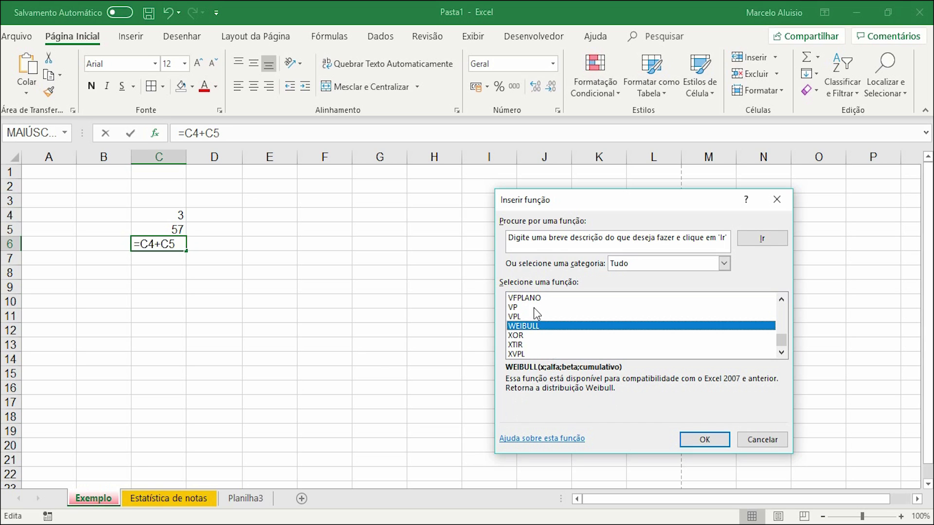
scroll(564, 319, up, 6)
scroll(568, 321, up, 5)
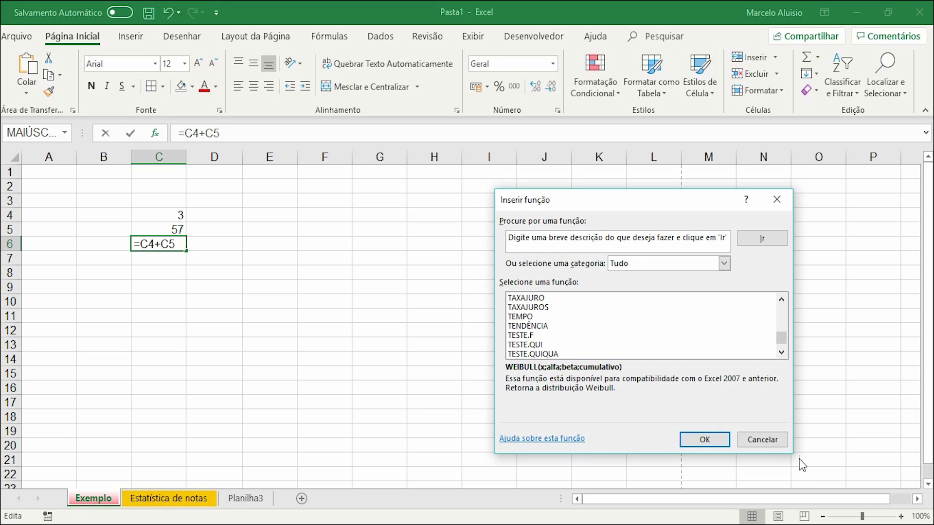
click(774, 439)
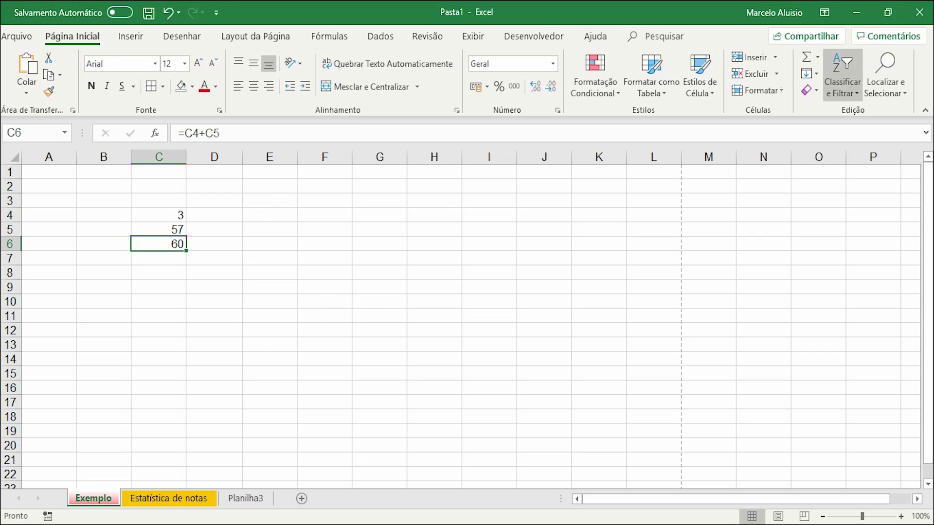
- Close the Pasta1 workbook, choosing Não Salvar to discard its changes
click(916, 14)
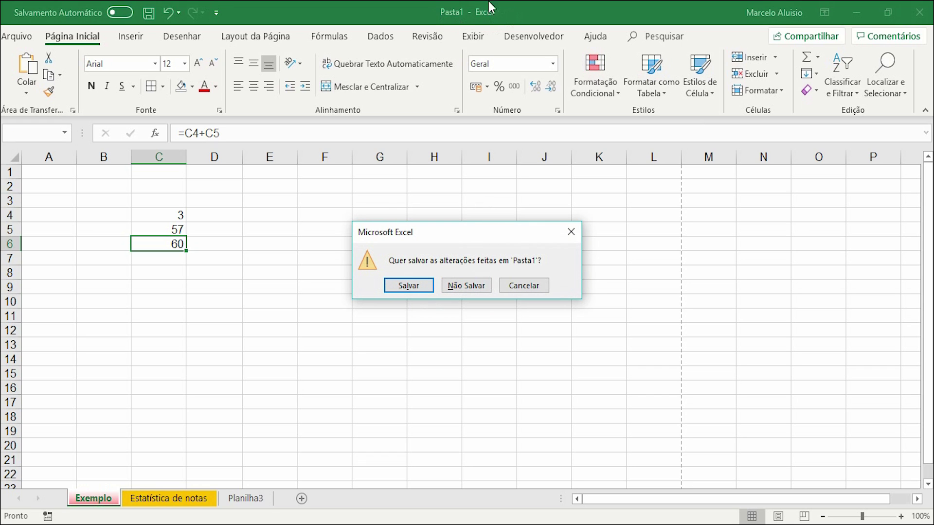
click(539, 286)
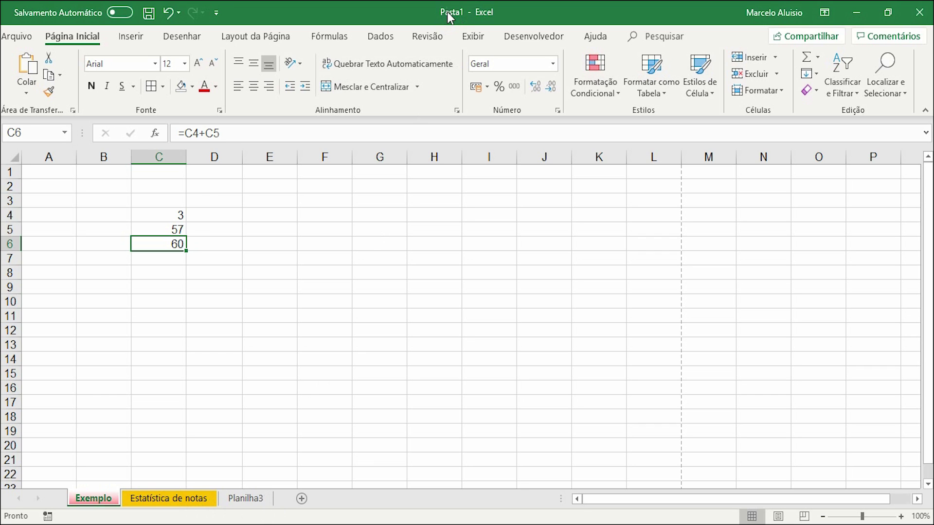
click(919, 12)
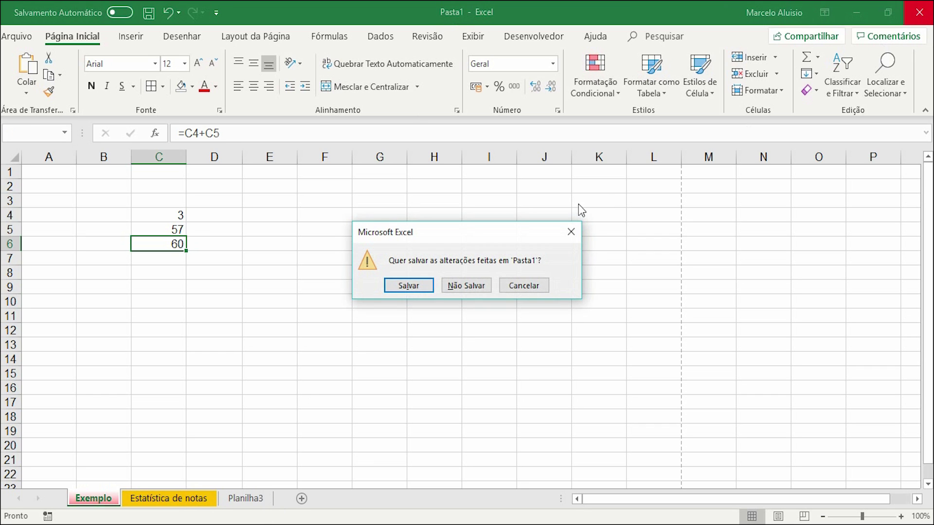
click(463, 285)
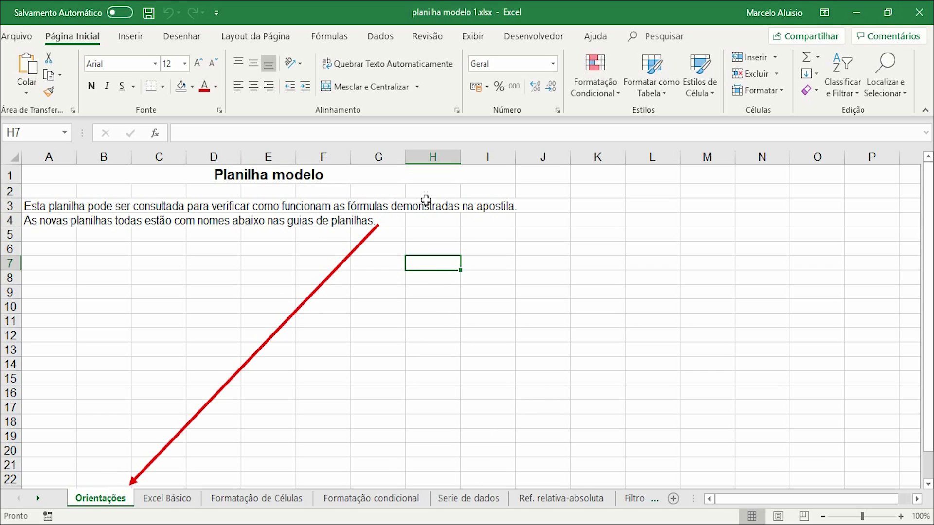
- Go to the Excel Básico sheet and look over the grading rules note in J4:N6
click(166, 498)
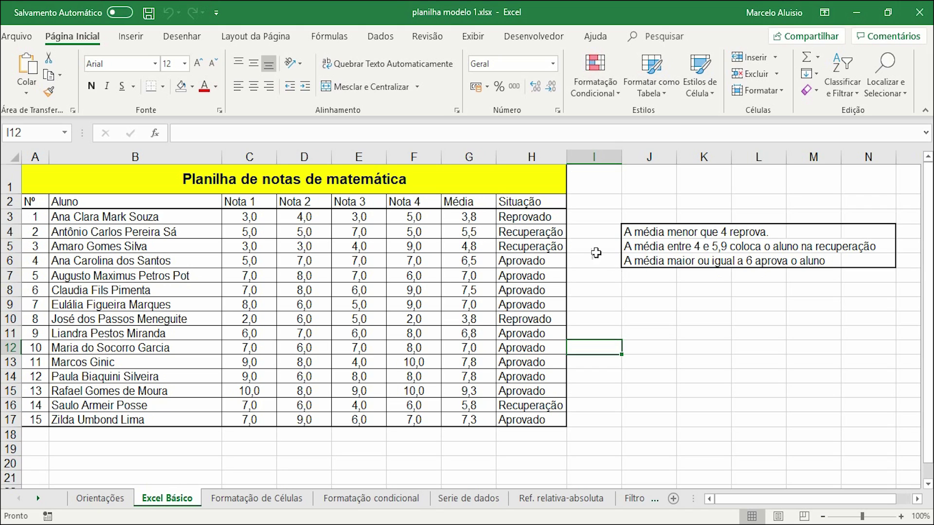
click(664, 232)
drag(662, 236, 866, 256)
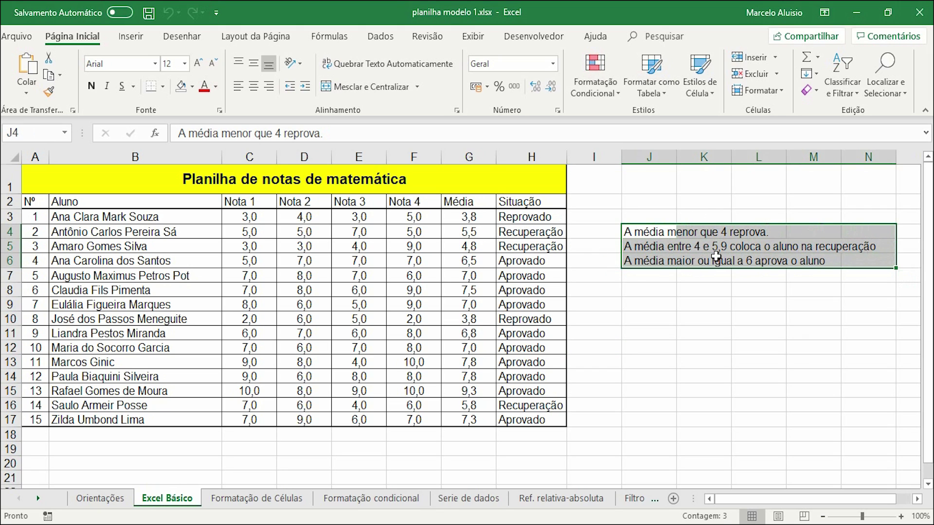
click(686, 245)
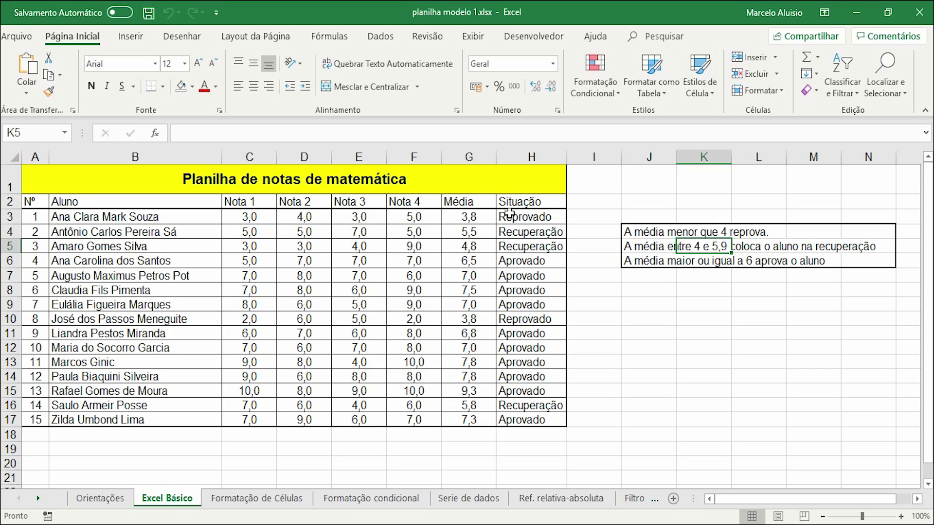
- Review the C3:F3 grades and G3's =MÉDIA(C3:F3) formula, leaving it unchanged
click(249, 218)
click(303, 217)
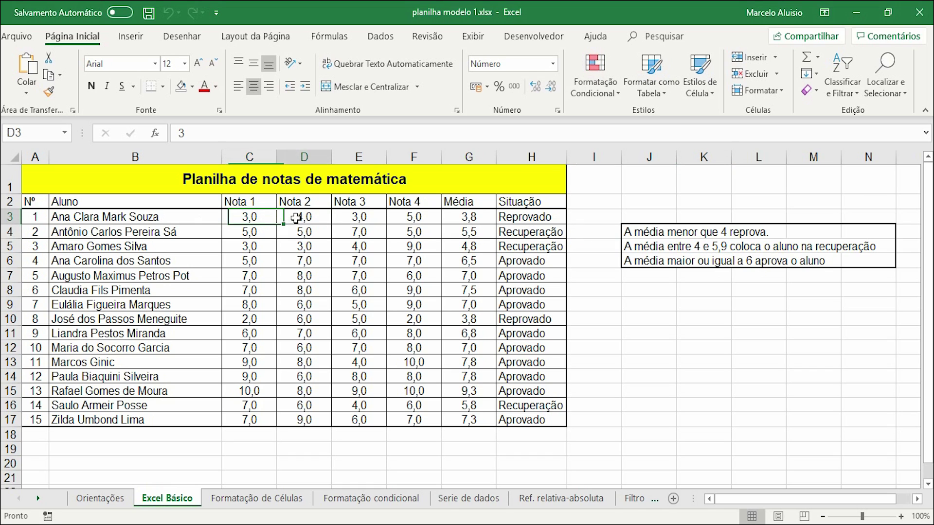
click(359, 218)
click(408, 218)
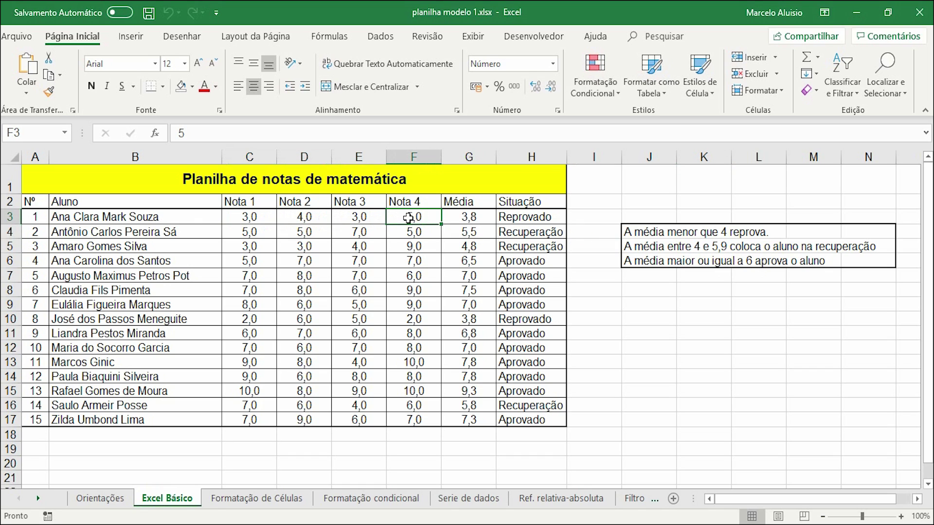
click(469, 217)
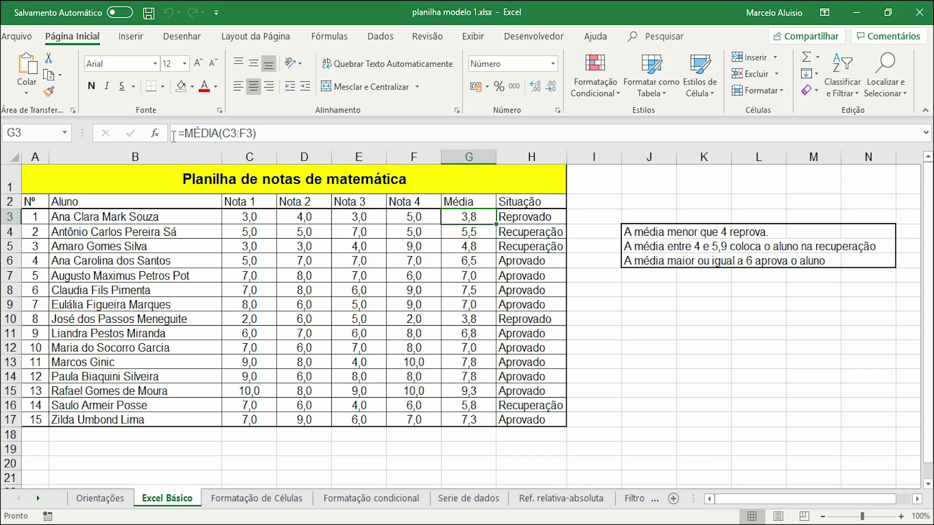
click(238, 135)
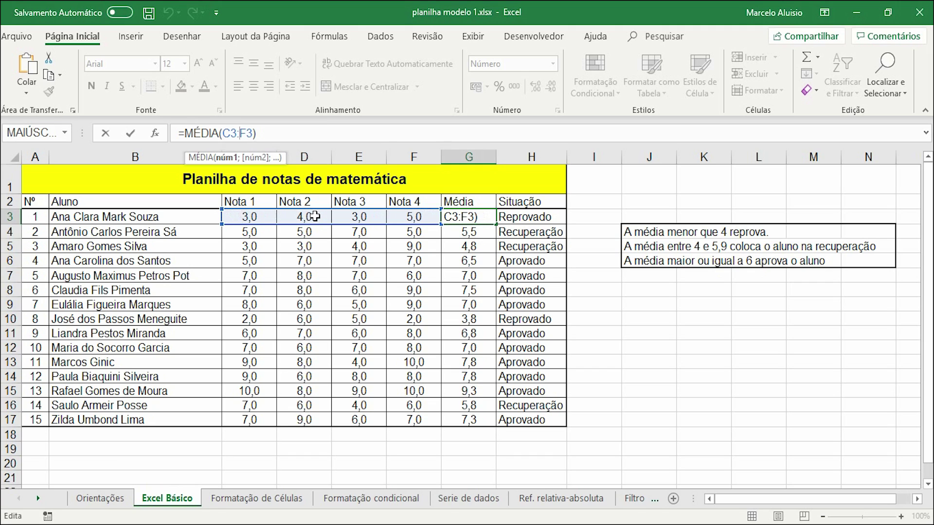
key(Return)
- Delete the averages in G4:G17, keeping only G3
click(465, 216)
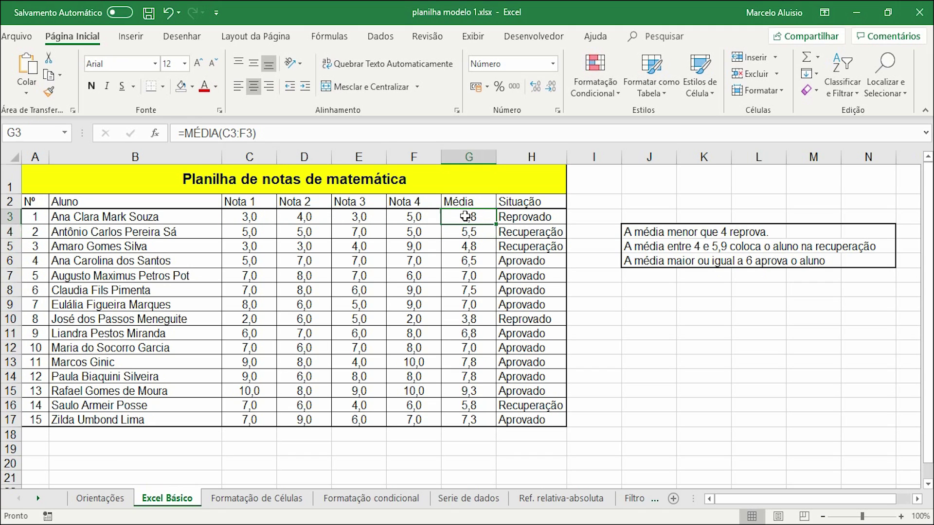
drag(479, 232, 492, 423)
key(Delete)
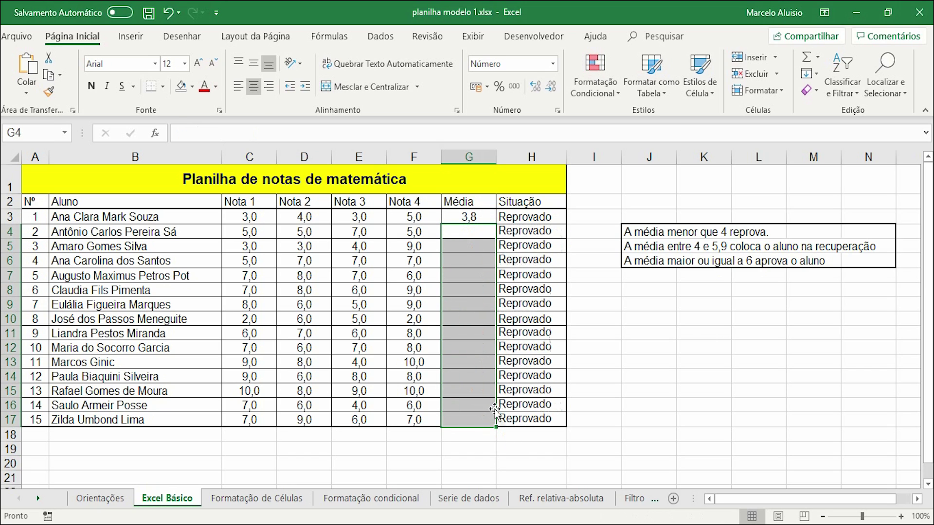
- Fill G3's =MÉDIA formula down to G17 and check the copied averages
click(483, 215)
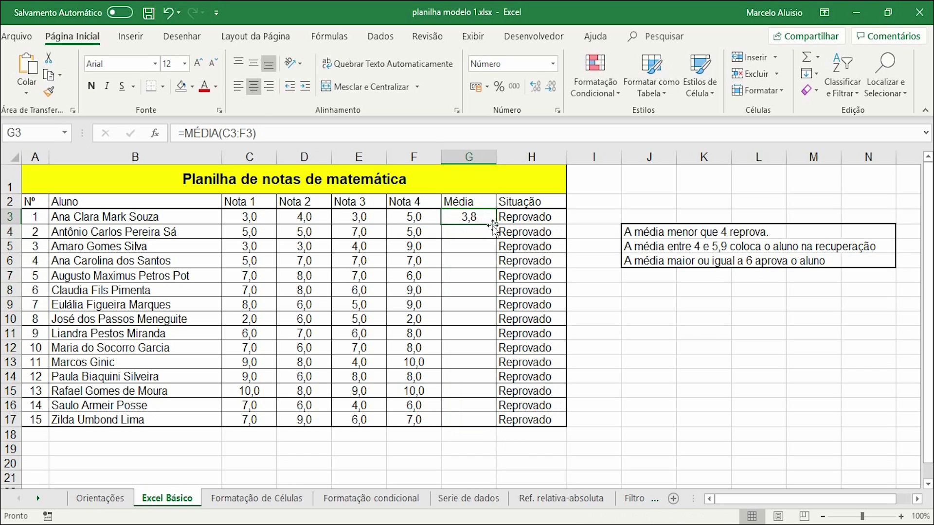
mouse_move(497, 225)
mouse_down()
mouse_move(505, 426)
mouse_move(493, 225)
mouse_up()
double_click(496, 225)
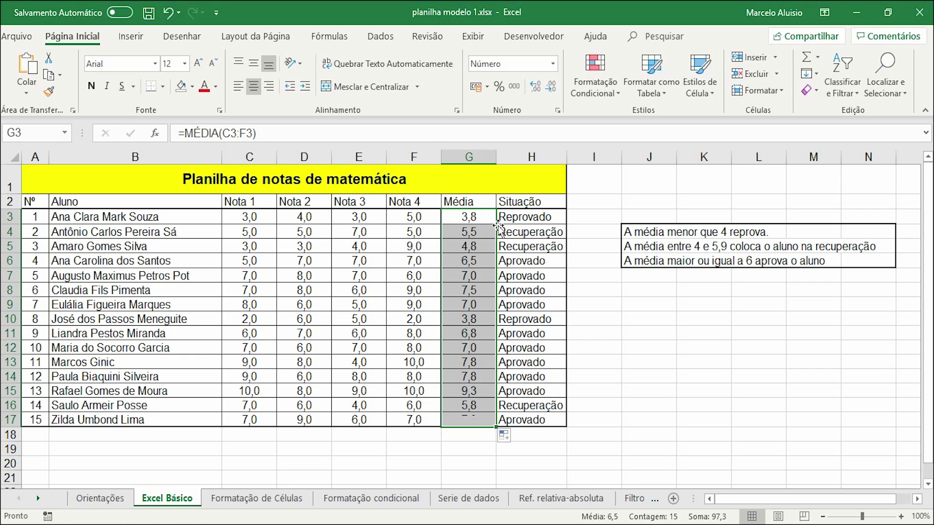
click(456, 249)
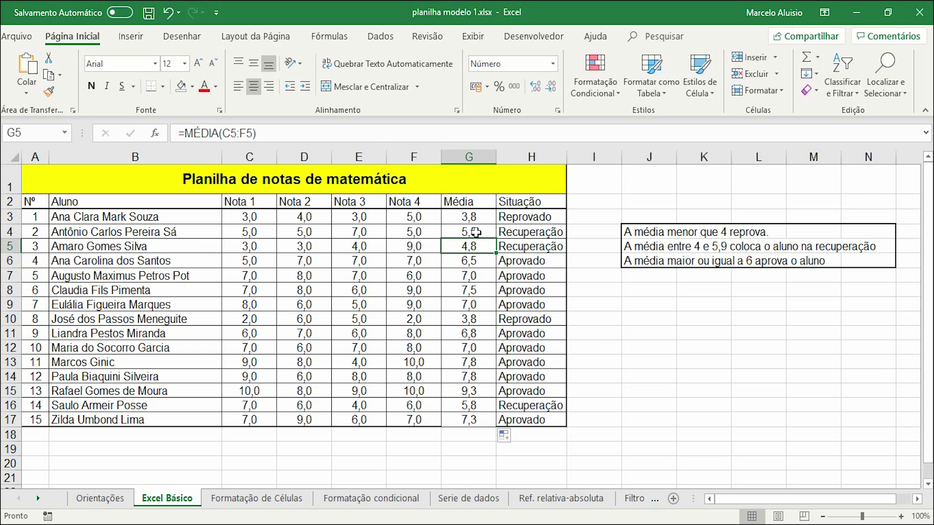
drag(475, 217, 477, 421)
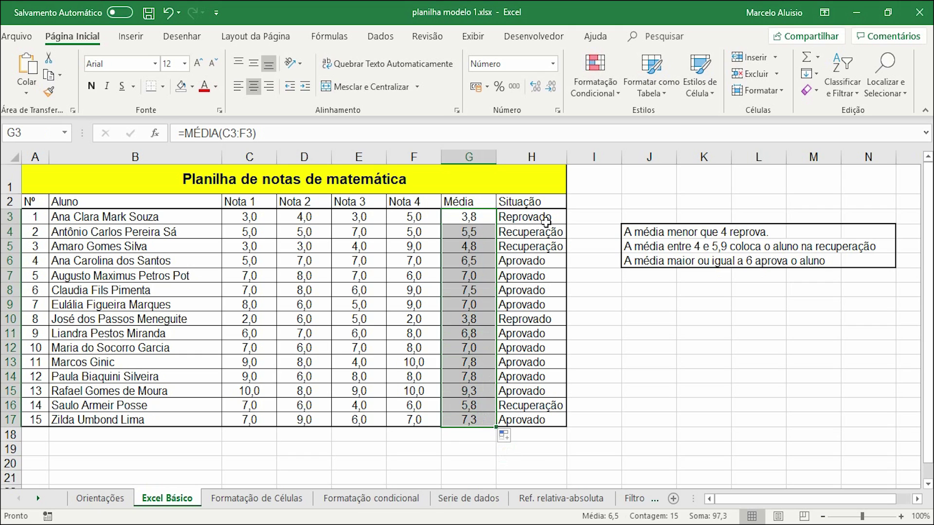
click(546, 221)
click(554, 245)
click(548, 261)
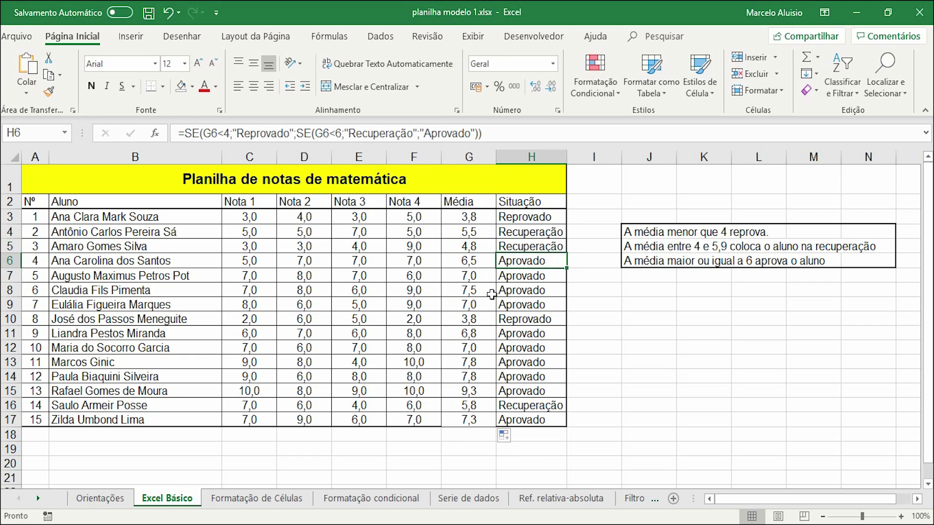
click(525, 217)
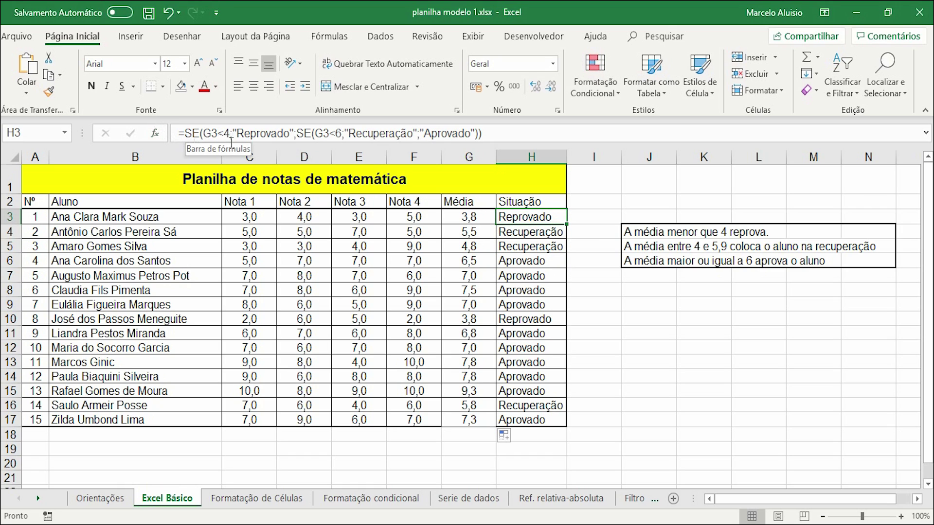
drag(203, 133, 210, 133)
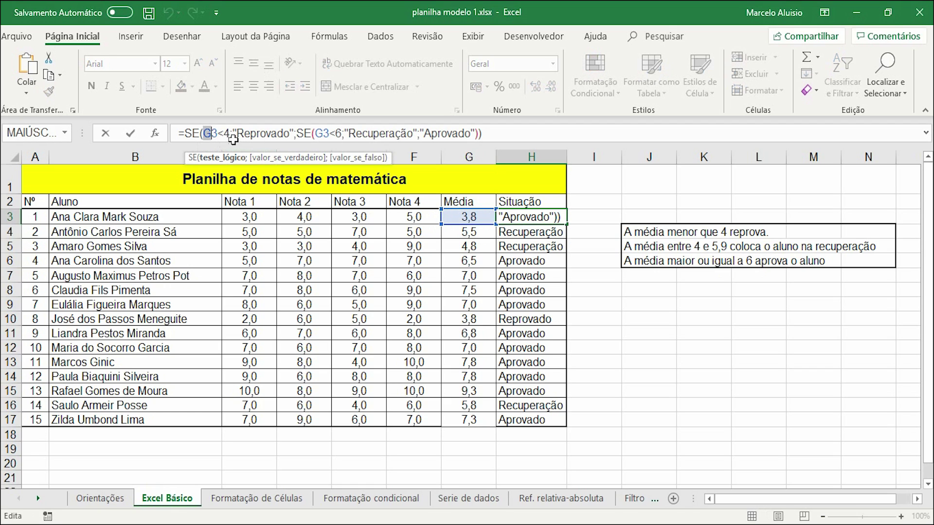
click(226, 133)
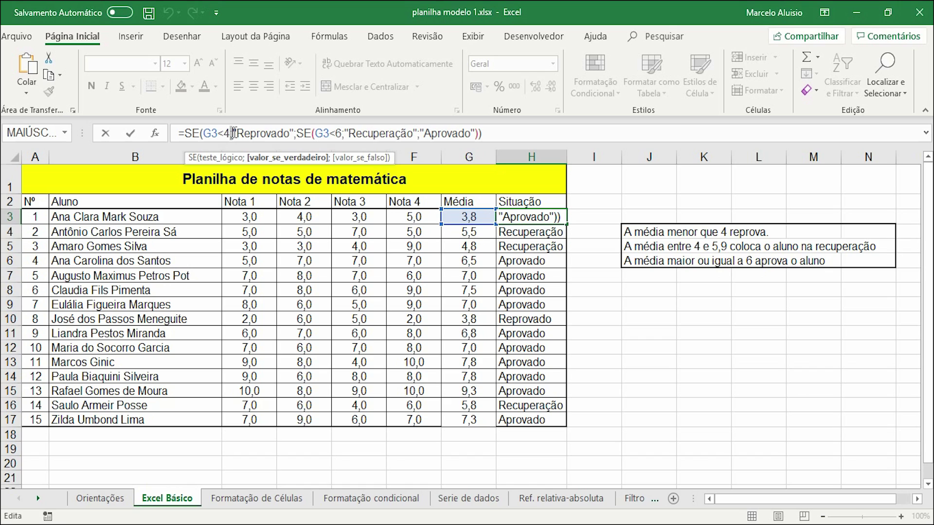
drag(236, 133, 290, 133)
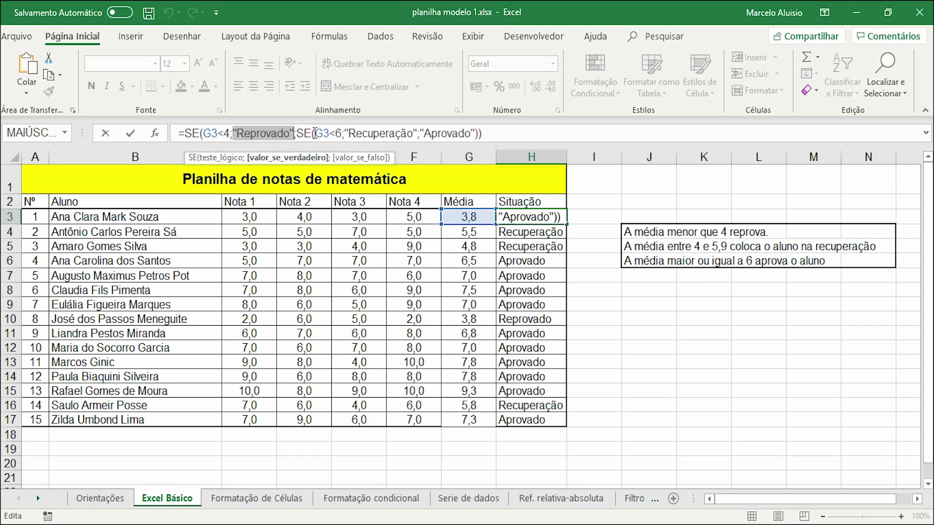
- Review H3's nested SE conditions (G3<4, G3<6, Recuperação, Aprovado) and commit the formula
click(342, 136)
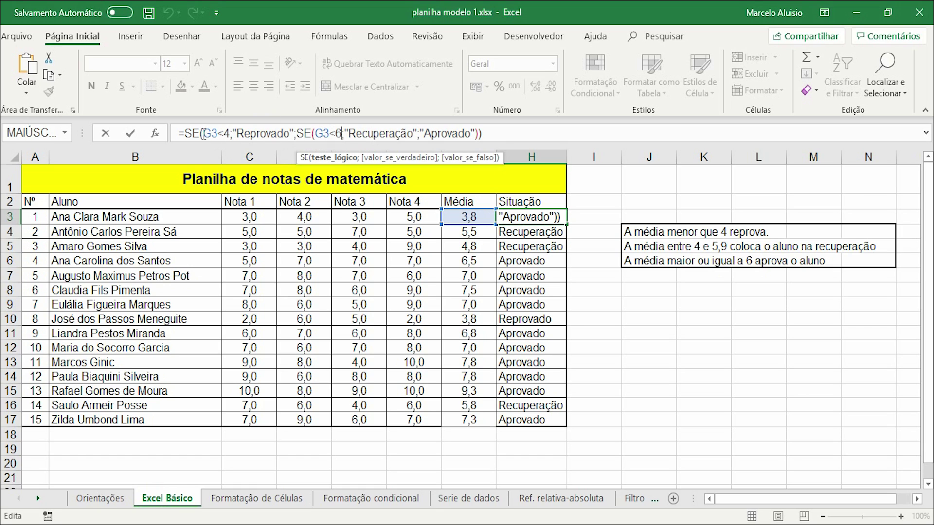
drag(204, 133, 285, 133)
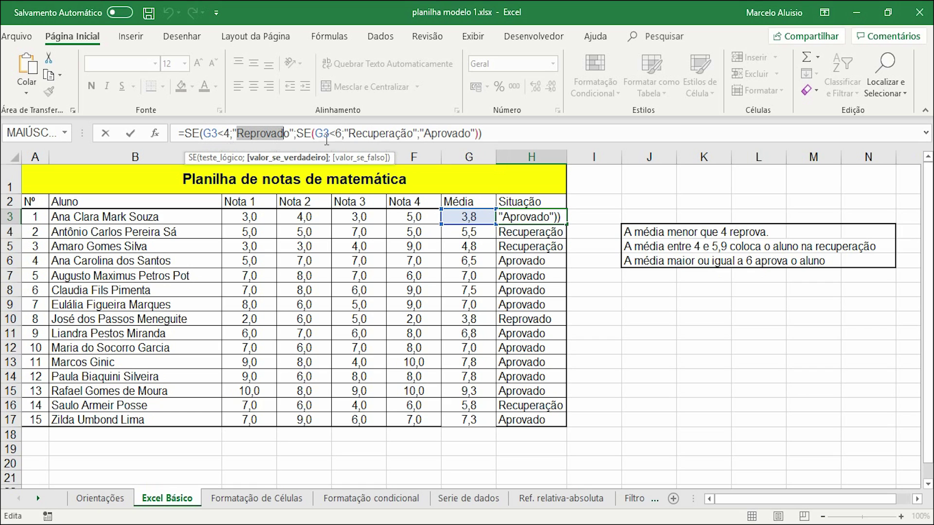
drag(317, 133, 340, 134)
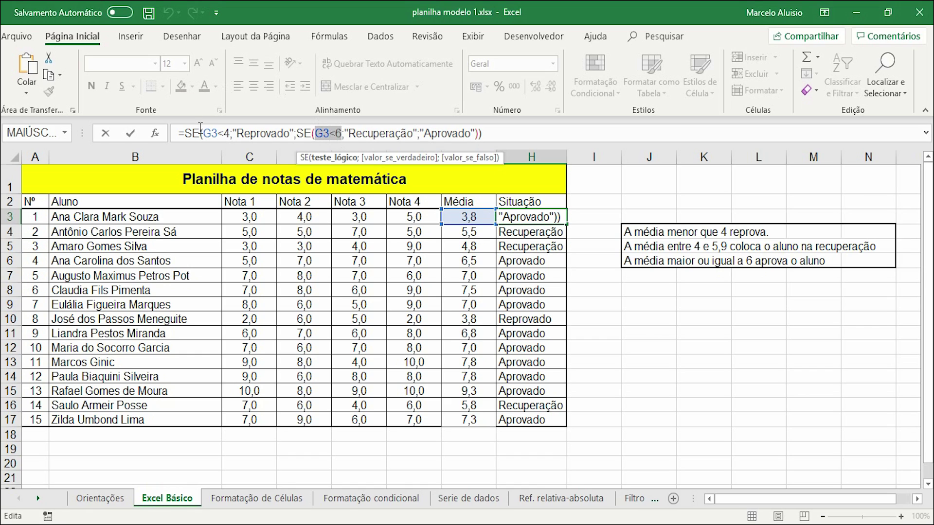
drag(347, 134, 413, 136)
drag(344, 132, 413, 133)
click(345, 132)
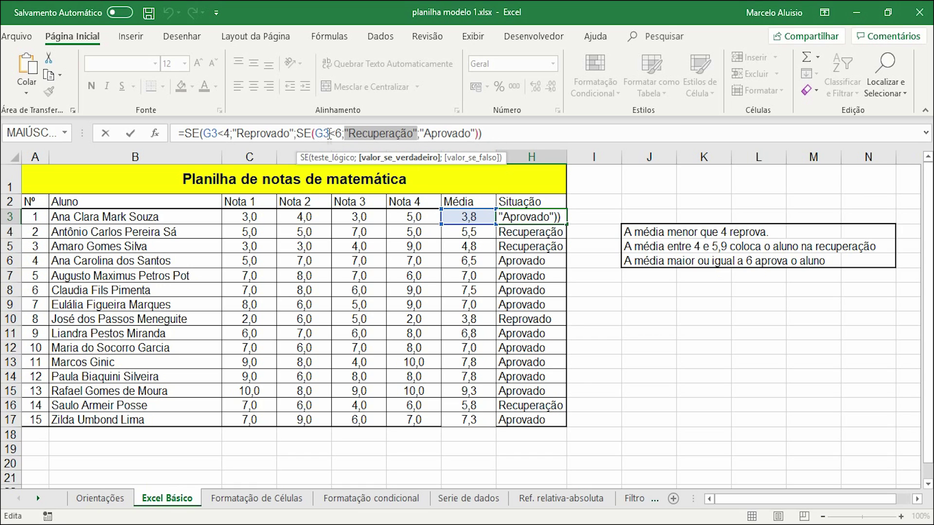
drag(315, 134, 340, 135)
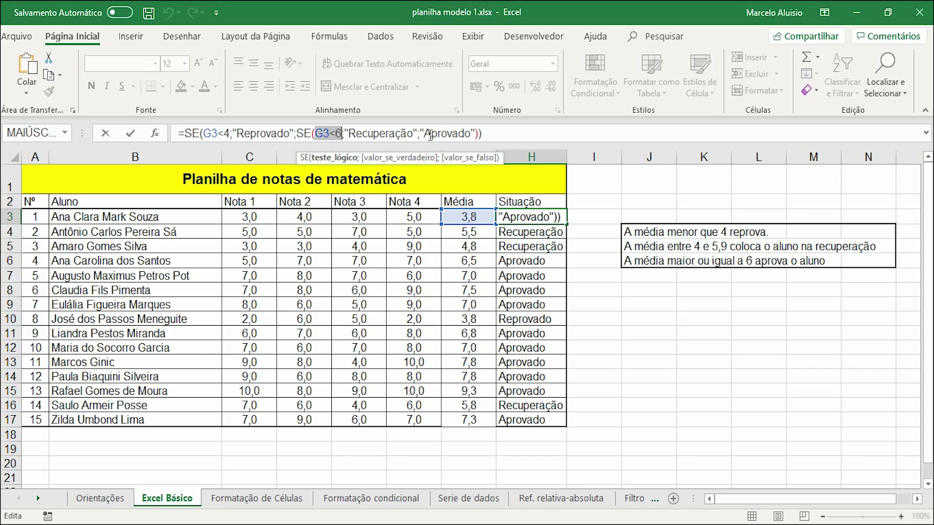
drag(420, 133, 476, 137)
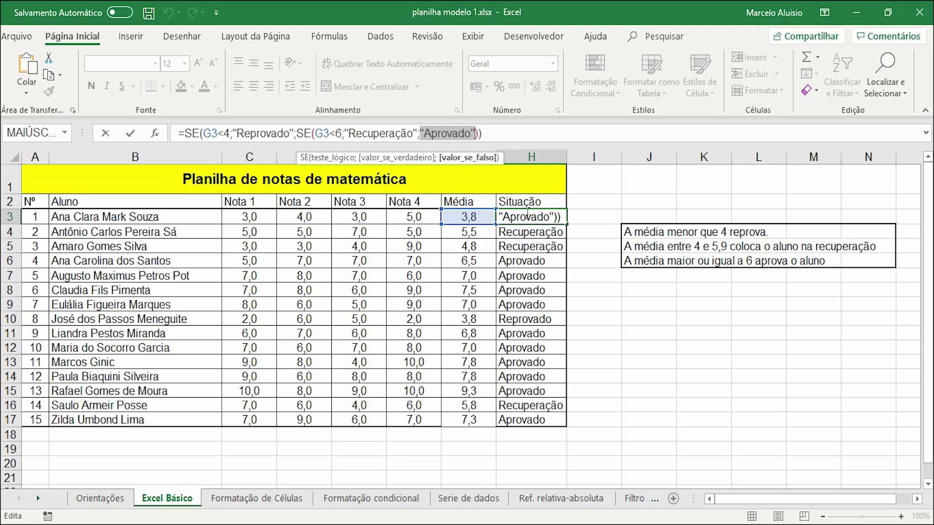
key(Return)
click(544, 221)
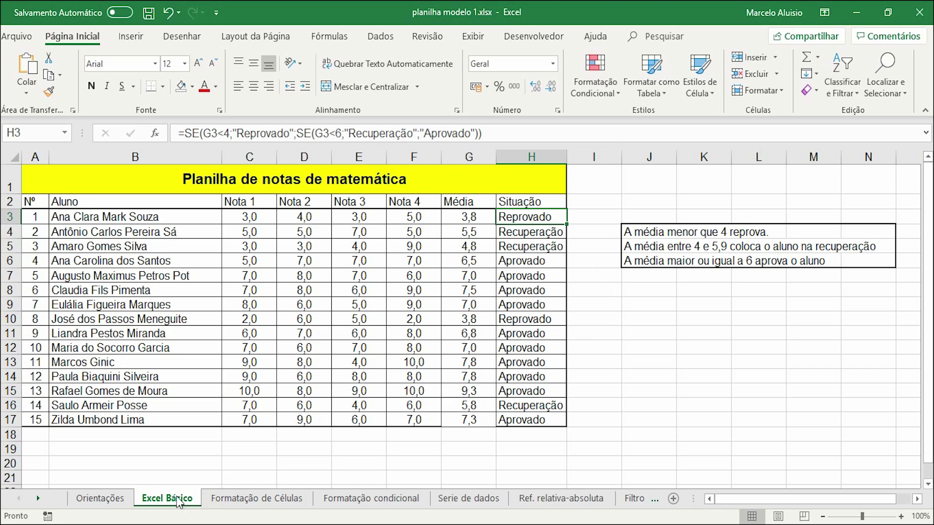
- Try clockwise and vertical orientations on B15's Janeiro, ending with Angle Counterclockwise
click(244, 500)
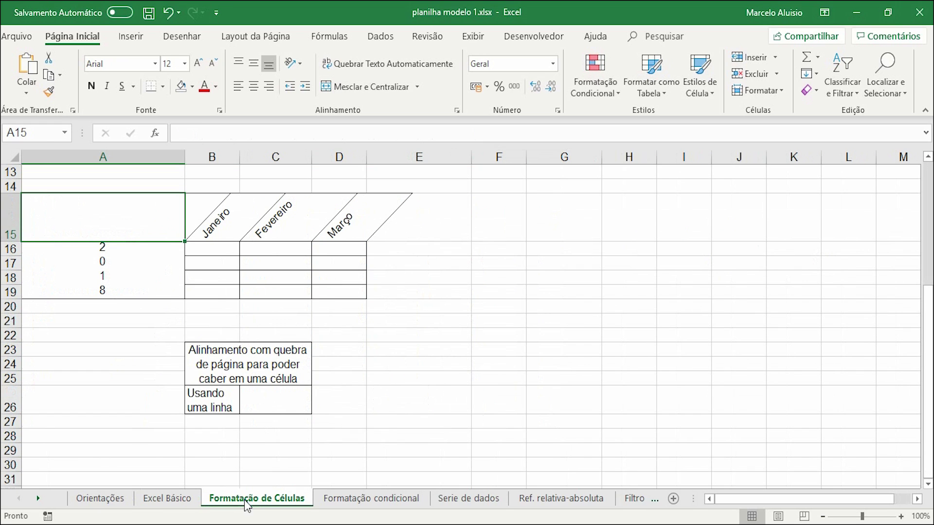
click(219, 229)
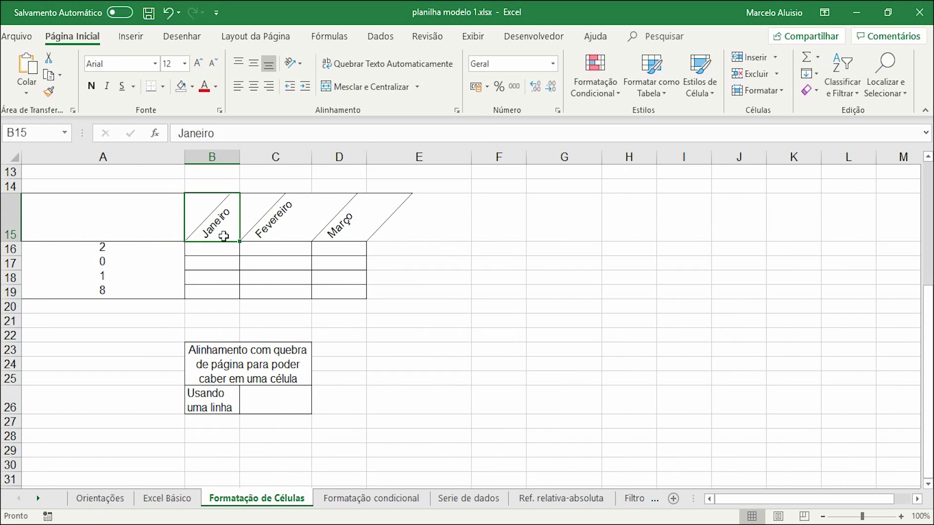
click(300, 62)
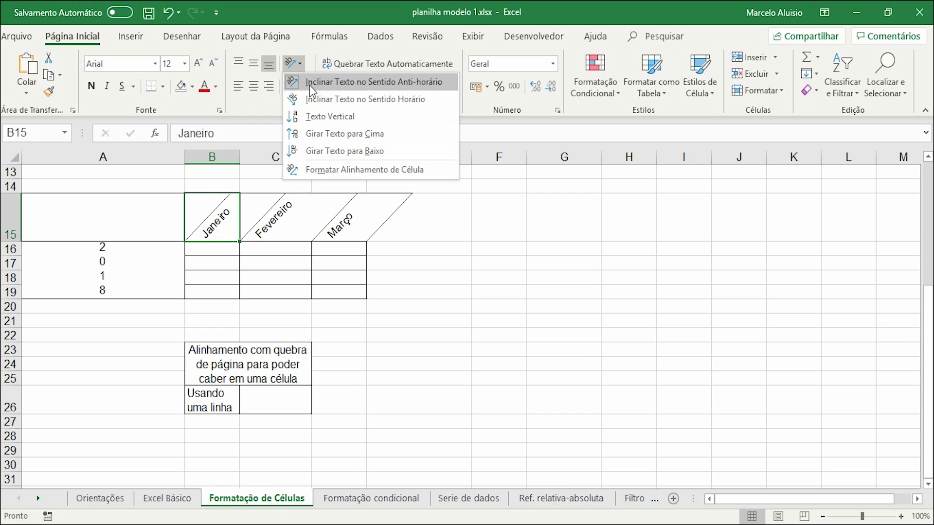
click(309, 98)
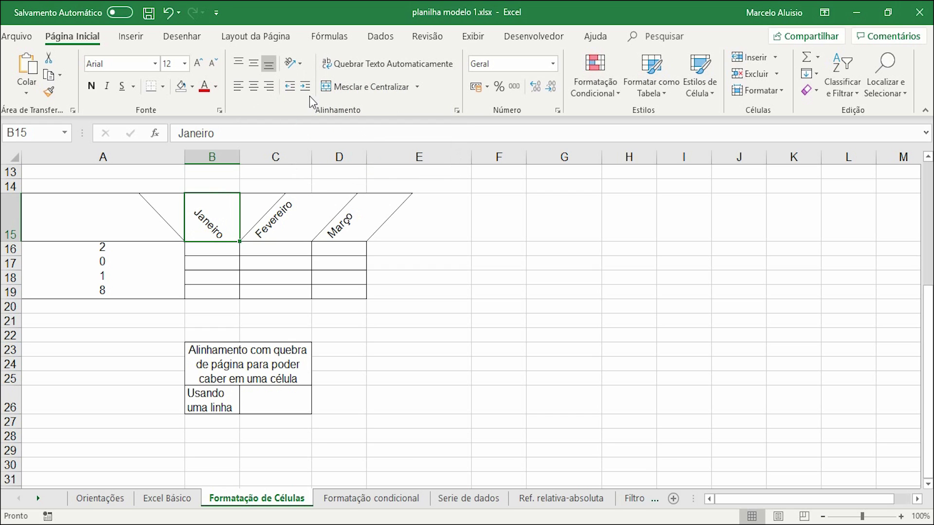
click(297, 63)
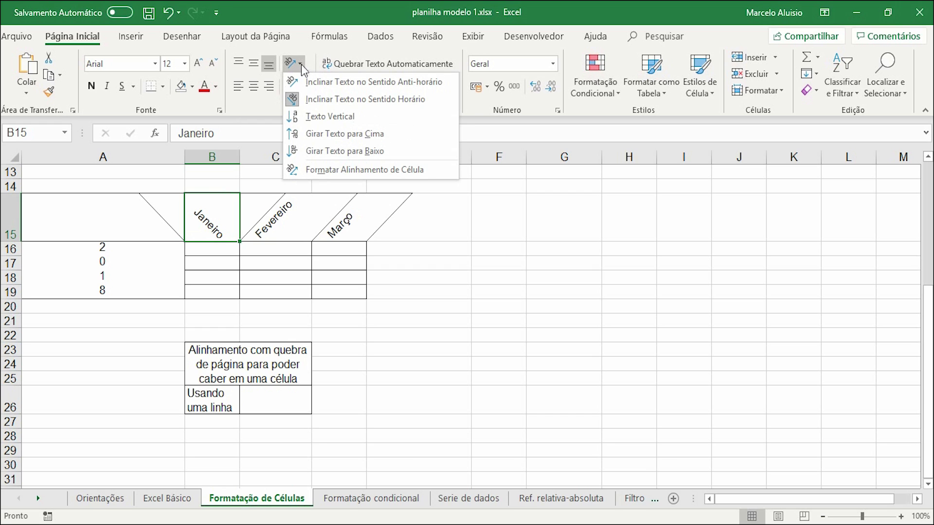
click(319, 117)
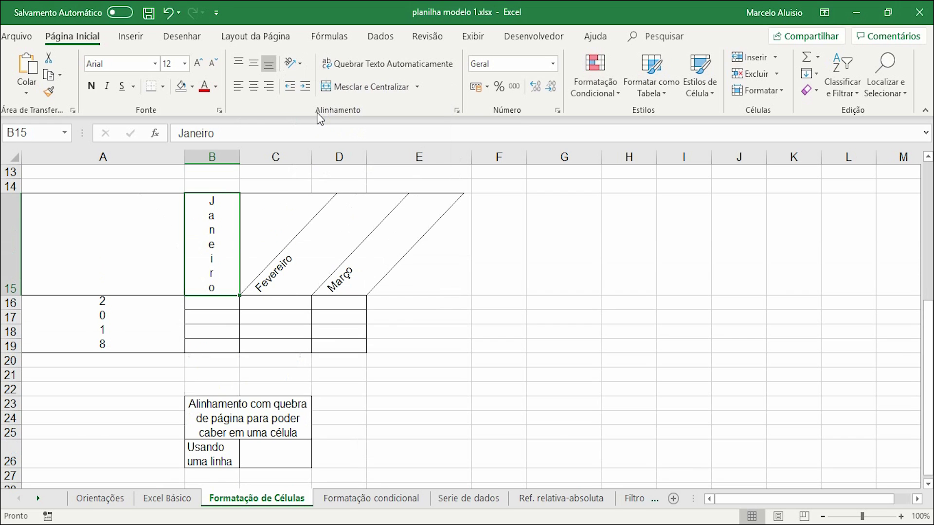
click(291, 63)
click(305, 81)
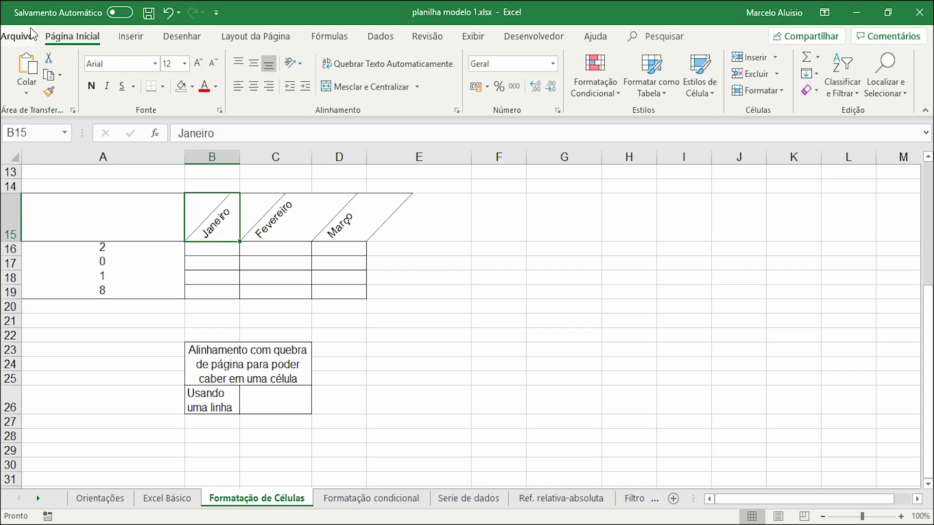
click(14, 39)
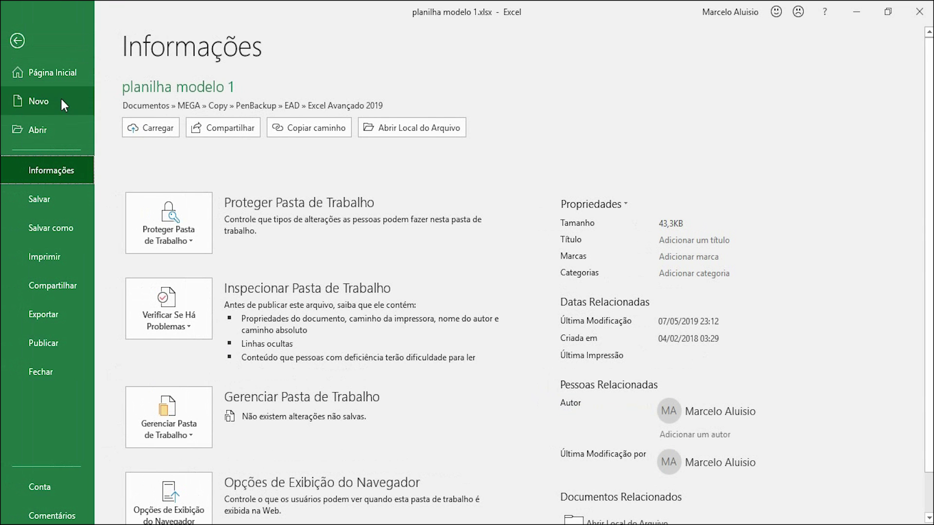
click(59, 257)
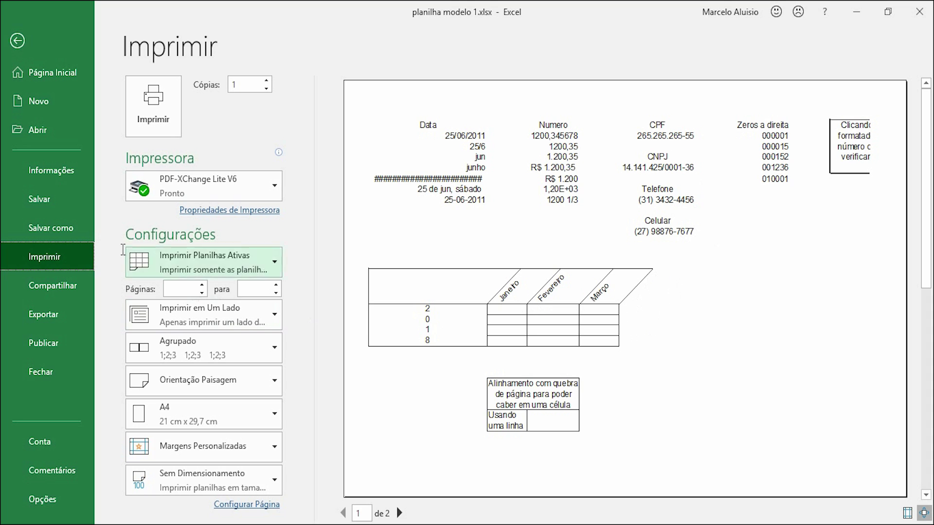
click(18, 42)
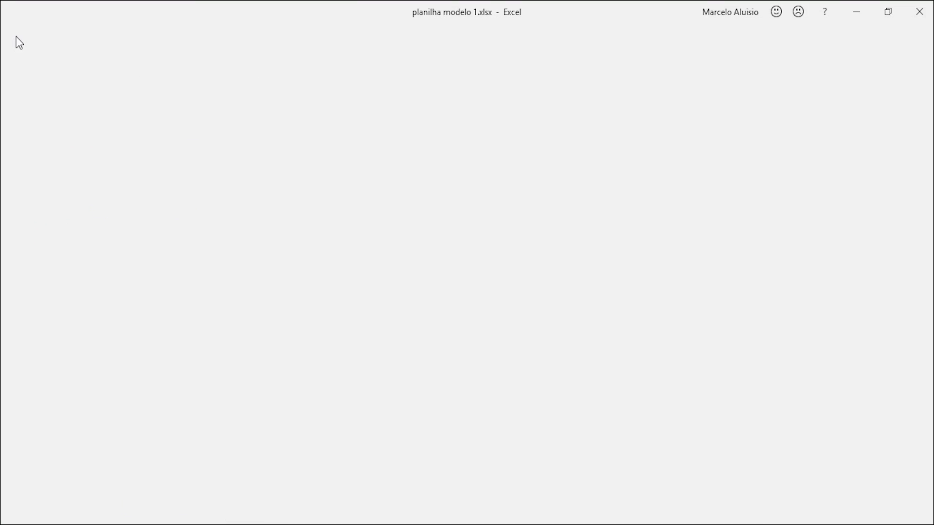
scroll(421, 252, up, 4)
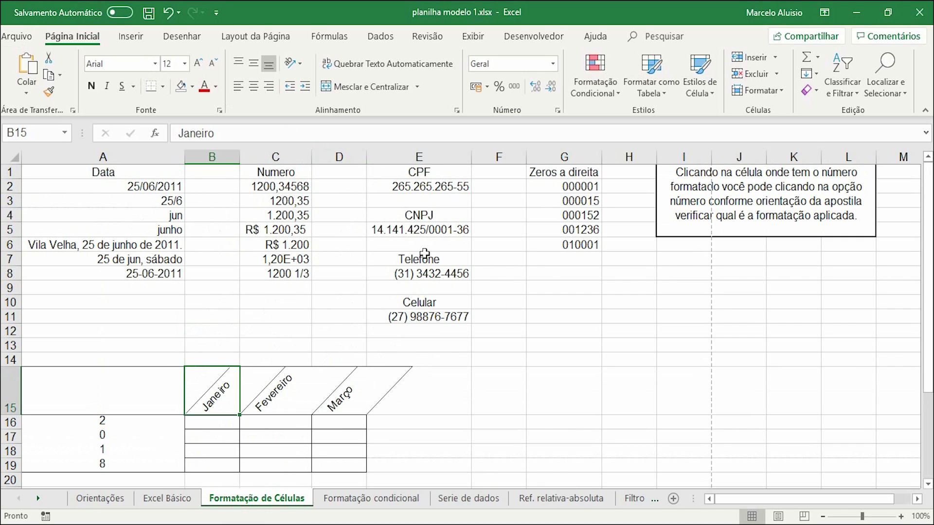
click(144, 188)
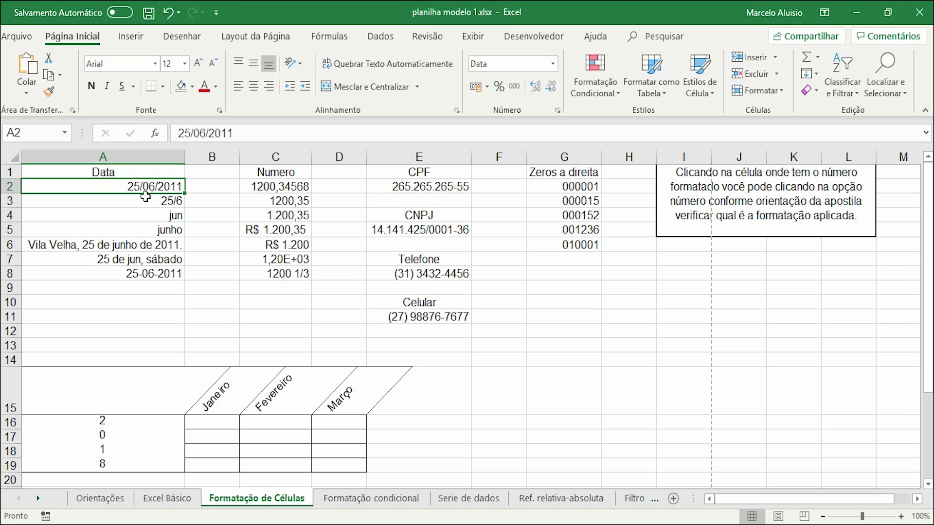
click(165, 198)
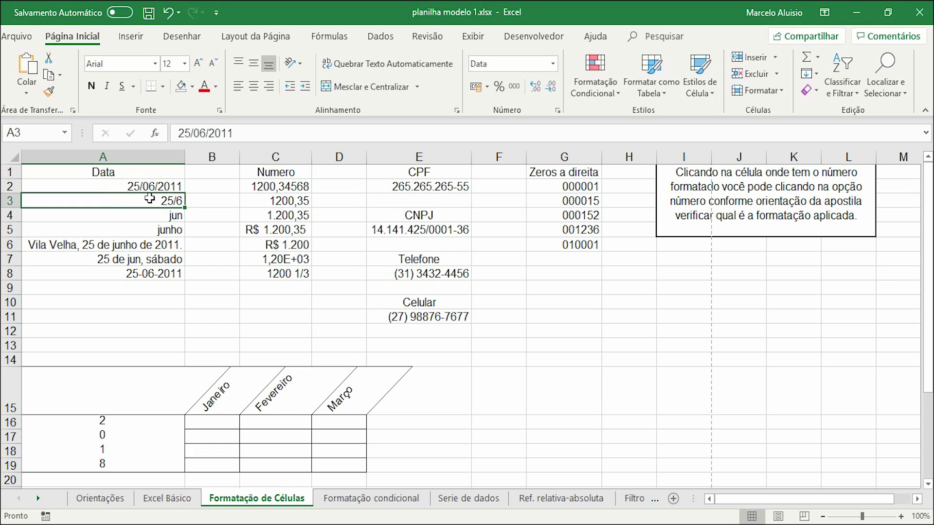
click(180, 217)
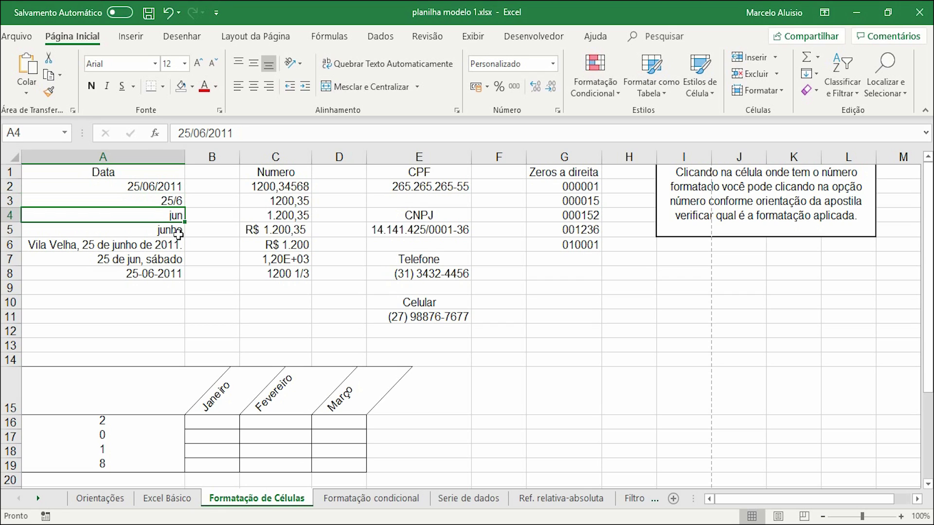
click(168, 233)
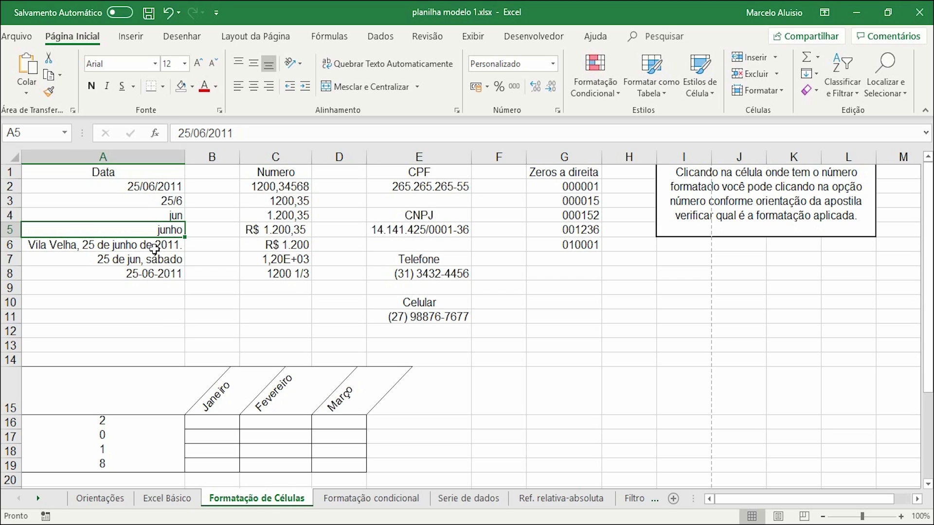
click(57, 245)
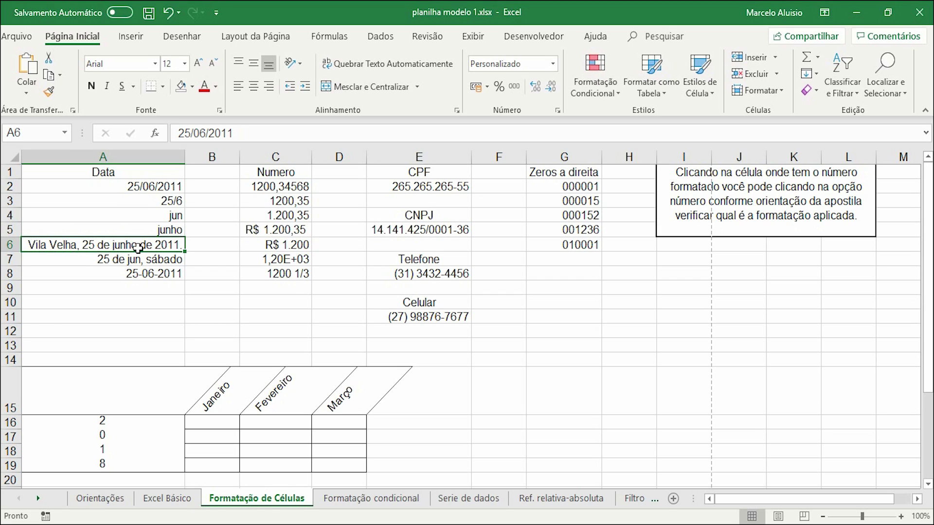
click(121, 259)
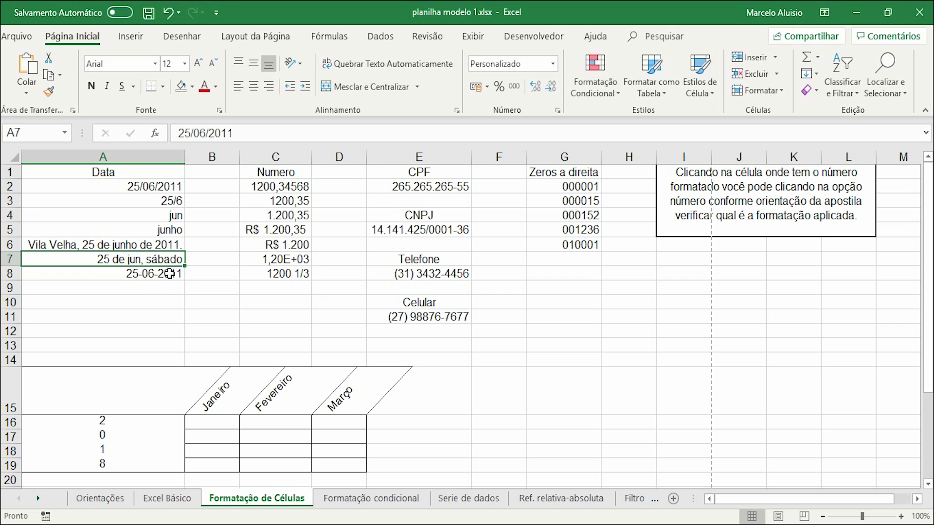
click(169, 280)
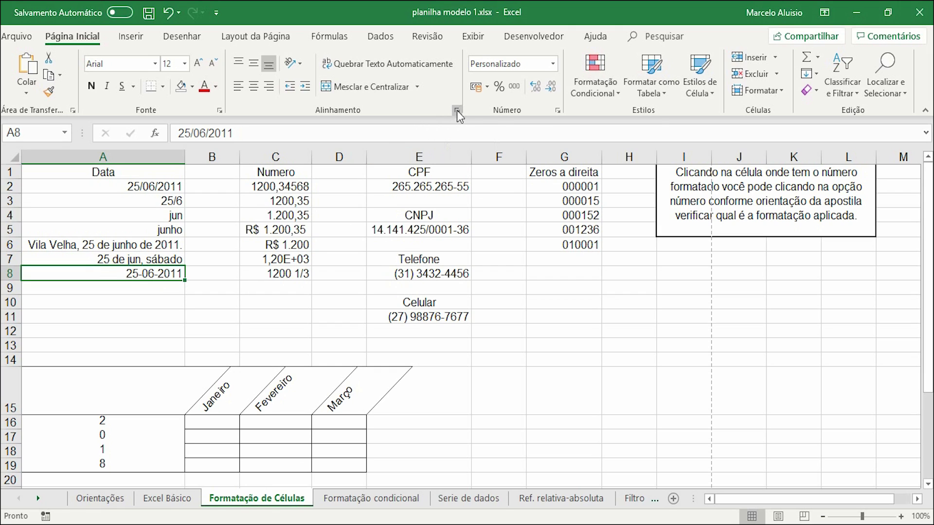
- Enter 10/10/2010 in A10 and confirm it is stored as a date
click(122, 289)
click(121, 301)
text(1)
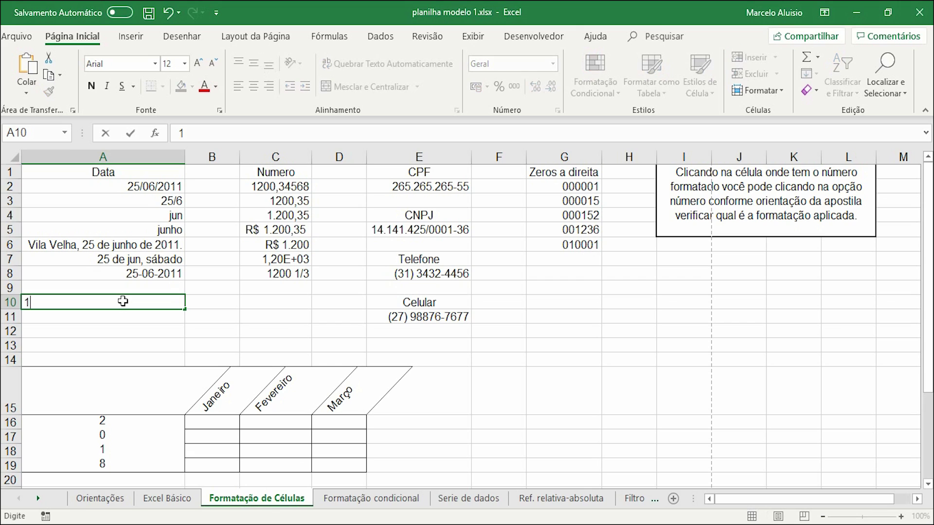
text(0/10/2010)
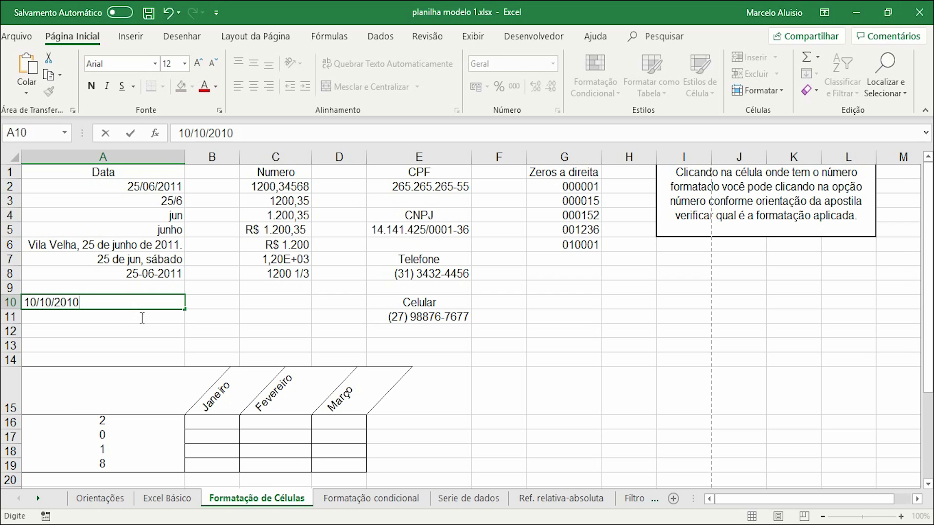
key(Return)
click(159, 303)
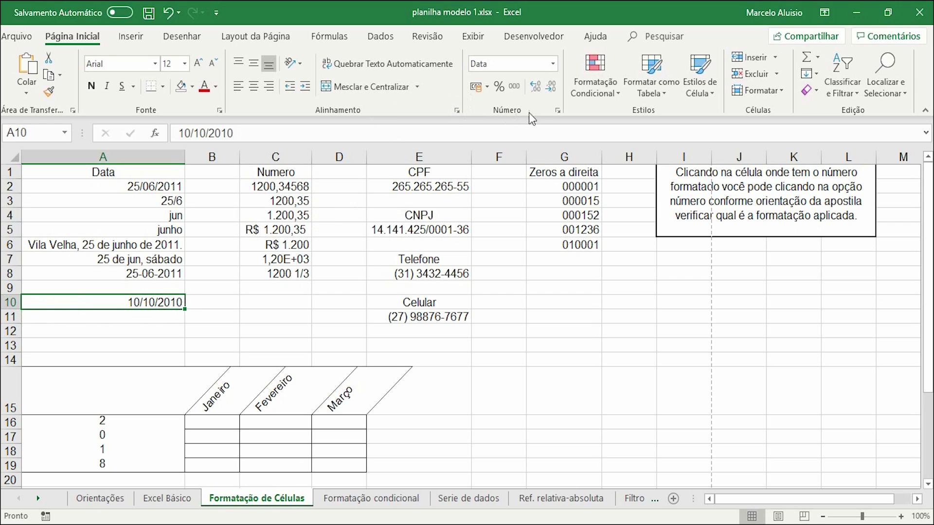
- Open Format Cells for A10 and preview the weekday, year-month-day and day/month date formats
click(557, 111)
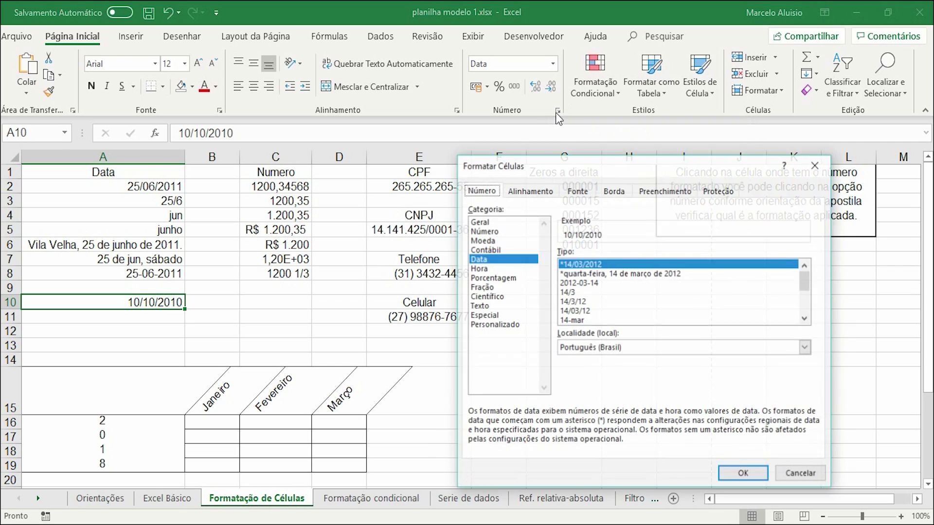
click(593, 277)
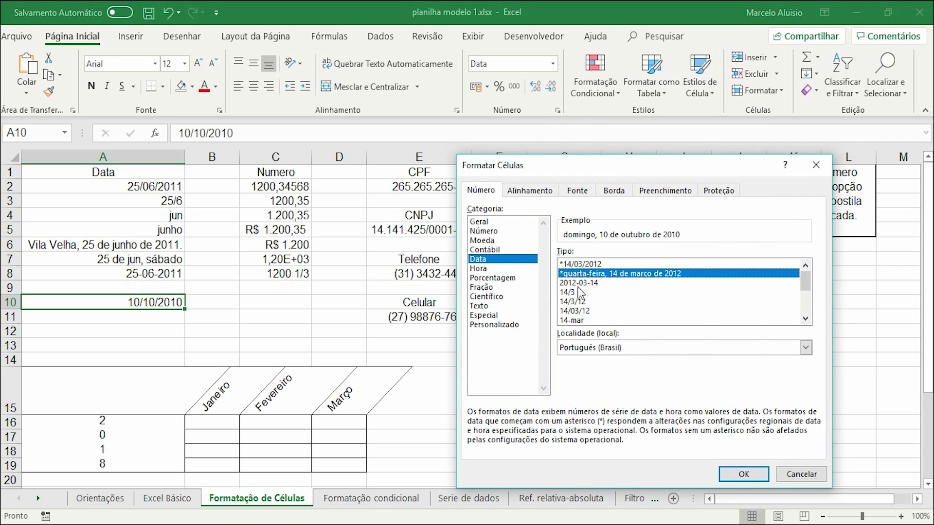
click(584, 284)
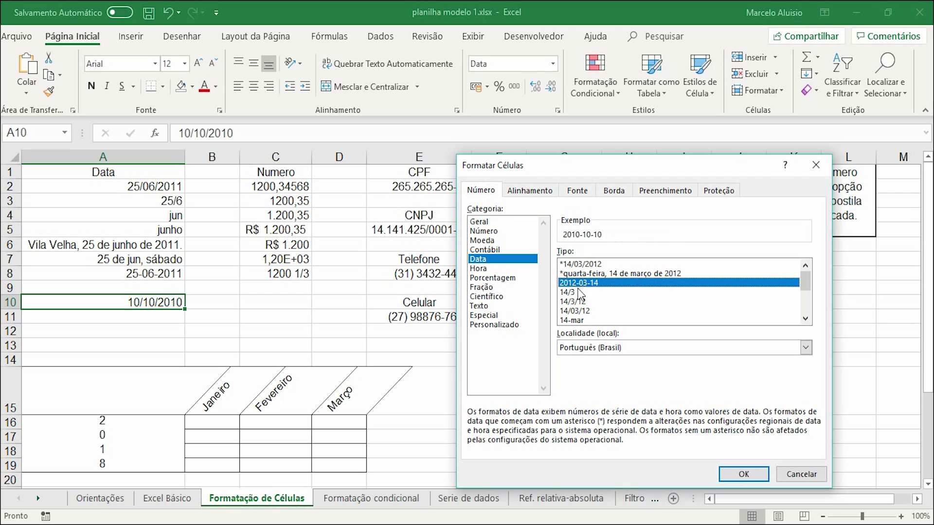
click(575, 292)
click(574, 302)
click(575, 311)
click(576, 320)
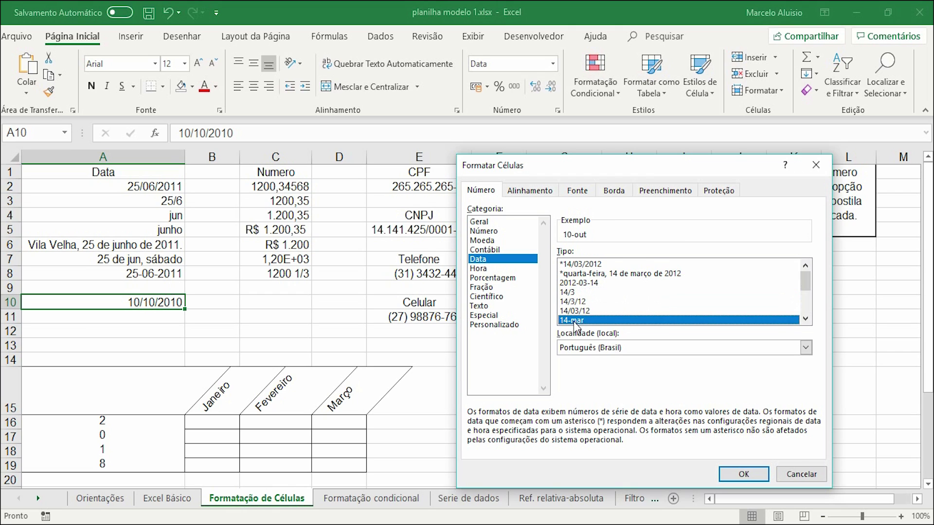
- Choose the 14/3/12 13:30 date-time format and switch to Personalizado, showing d/m/aa h:mm;@
scroll(583, 315, down, 3)
click(576, 302)
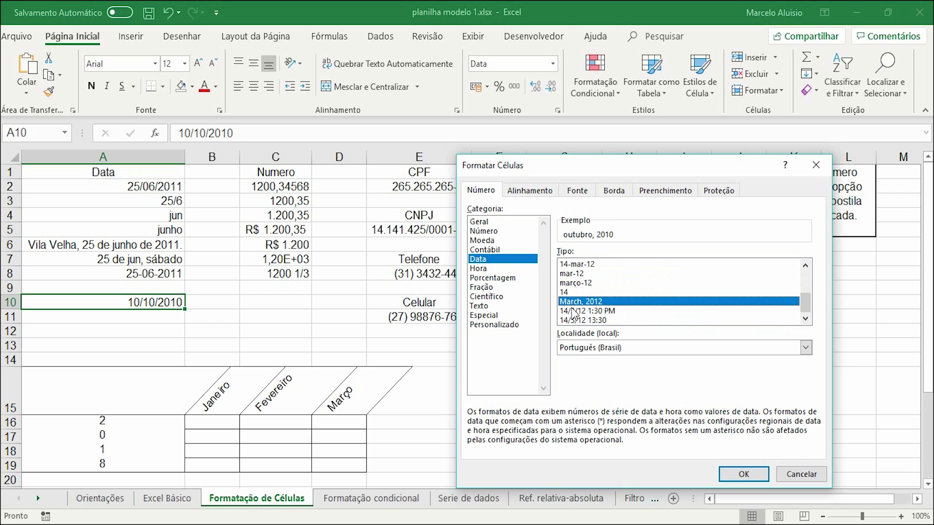
click(573, 311)
click(599, 321)
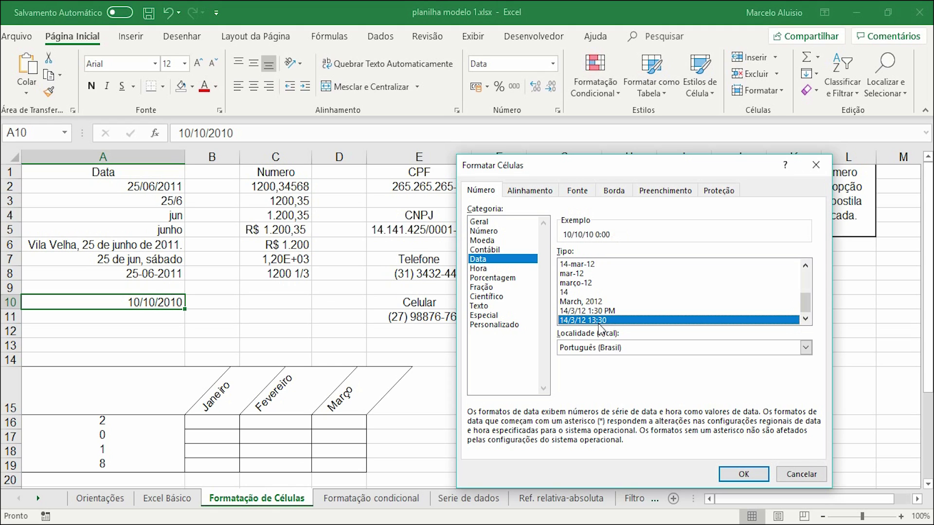
click(504, 327)
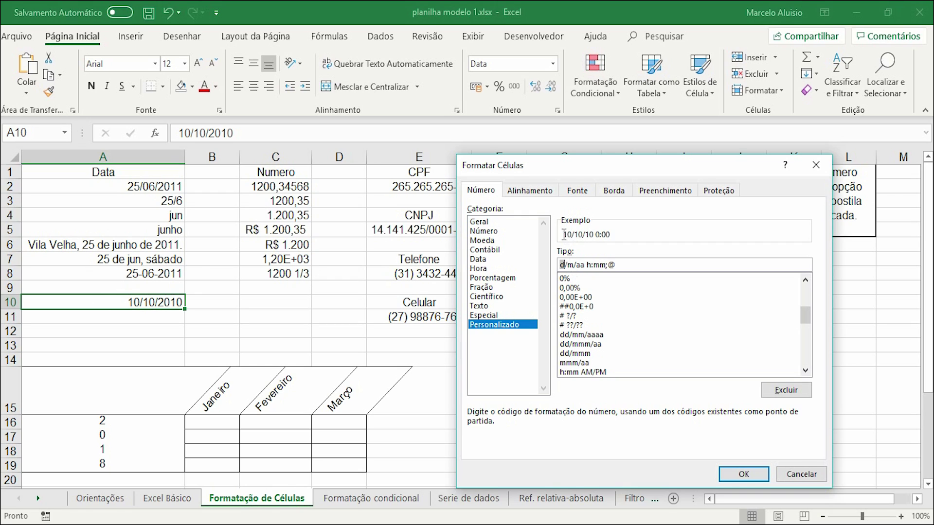
- Expand the custom code's day, month and year parts to dd, mm and aaaa
click(567, 265)
text(d)
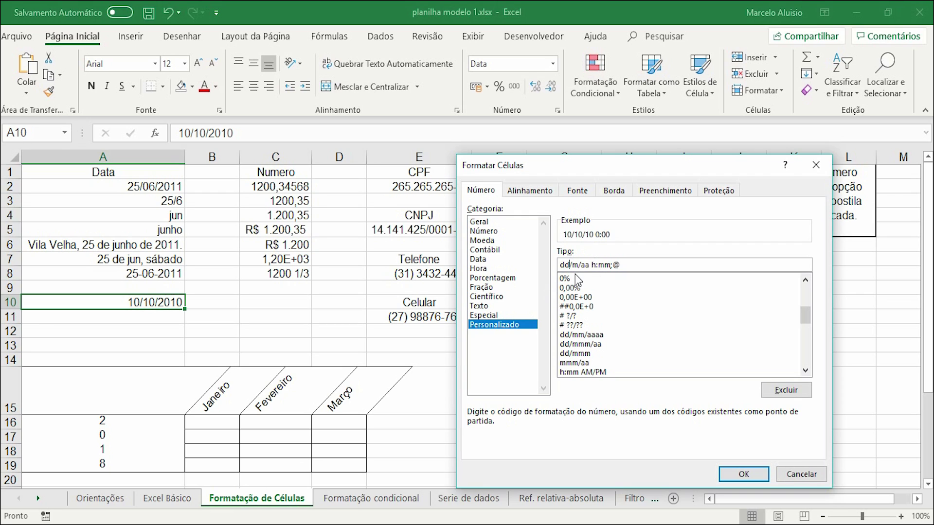
key(BackSpace)
text(d)
key(Right)
key(Right)
text(m)
click(587, 267)
text(a)
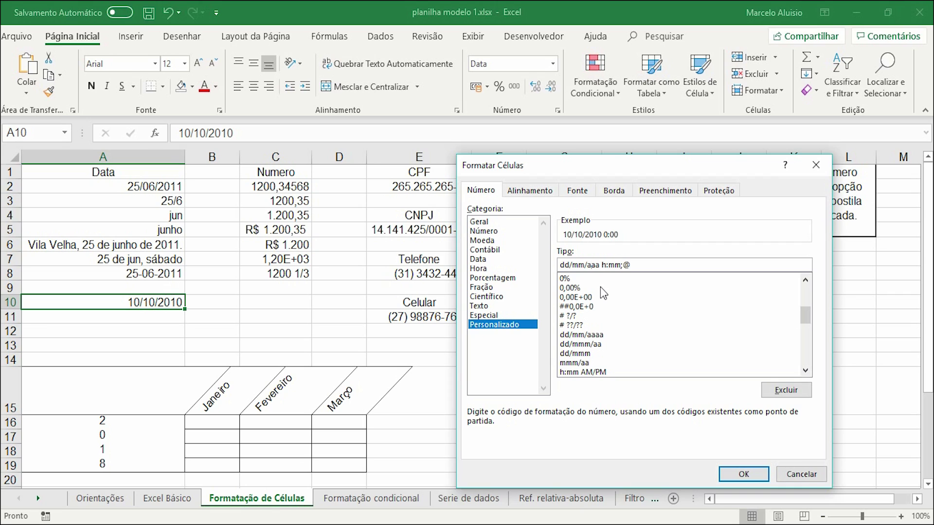
text(a)
- Delete the h:mm time part and put -- between day and month, previewing 10--10/2010
drag(605, 266, 683, 265)
key(Delete)
key(BackSpace)
key(BackSpace)
text(--)
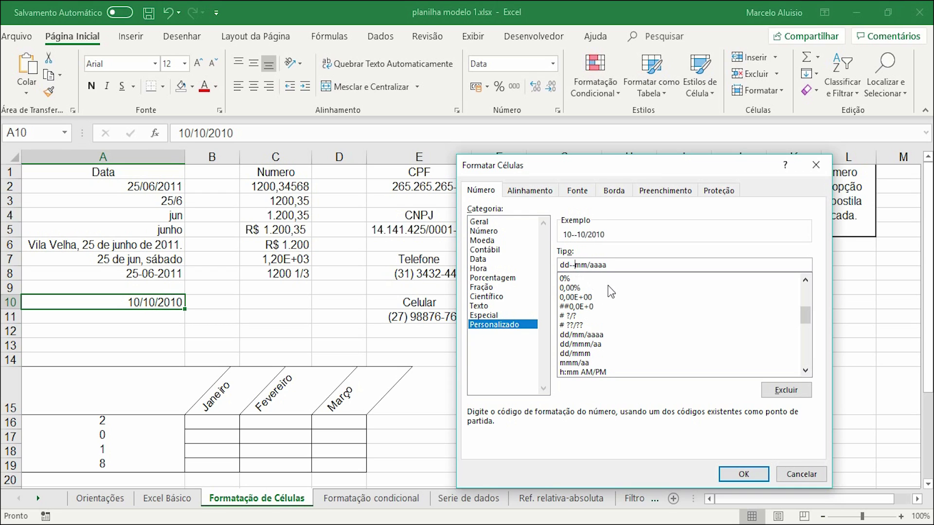
- Swap the year slash for -- and change the day code to dddd, so the sample reads domingo--10--2010
click(592, 266)
key(BackSpace)
text(--)
text(d)
text(d)
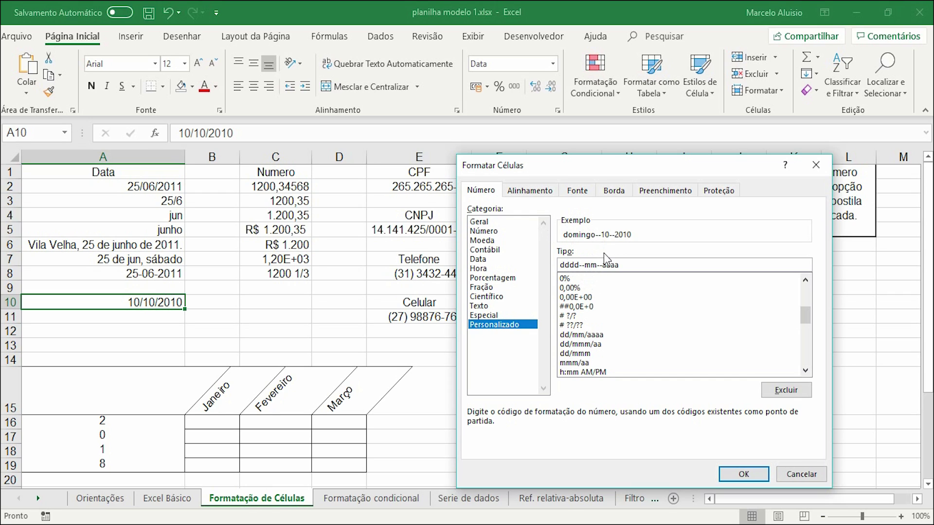
text(d)
text(ddddd)
key(BackSpace)
key(BackSpace)
key(BackSpace)
key(BackSpace)
key(BackSpace)
key(BackSpace)
key(BackSpace)
key(BackSpace)
key(BackSpace)
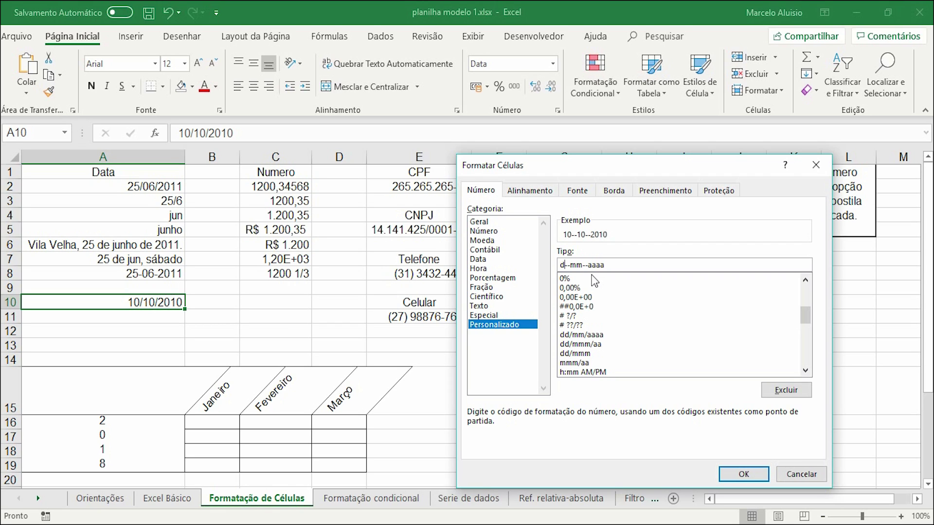
text(d)
text(d)
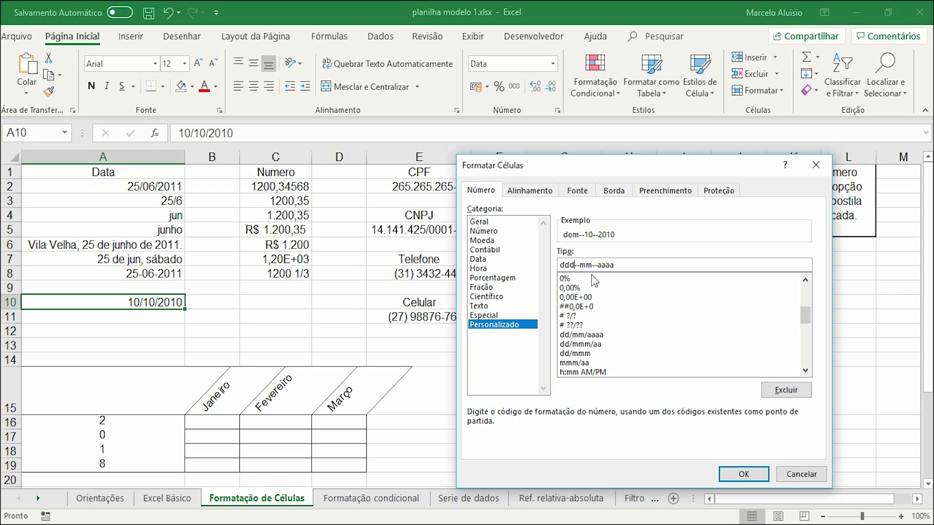
text(d)
click(598, 264)
key(BackSpace)
- Try longer and shorter month codes, settling on mmm for the abbreviated month 'out'
text(m)
text(m)
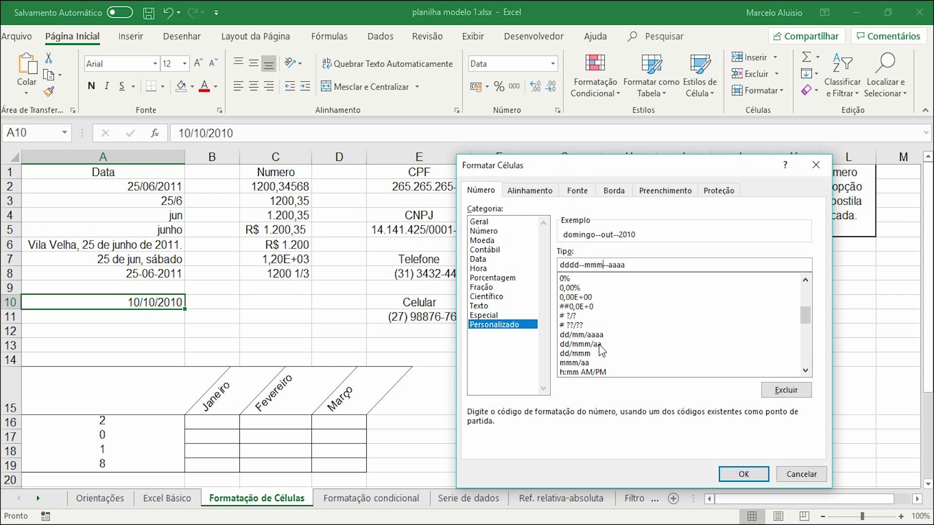
text(m)
text(mmmmmmm)
key(BackSpace)
key(BackSpace)
key(BackSpace)
key(BackSpace)
key(BackSpace)
key(BackSpace)
key(BackSpace)
key(BackSpace)
key(BackSpace)
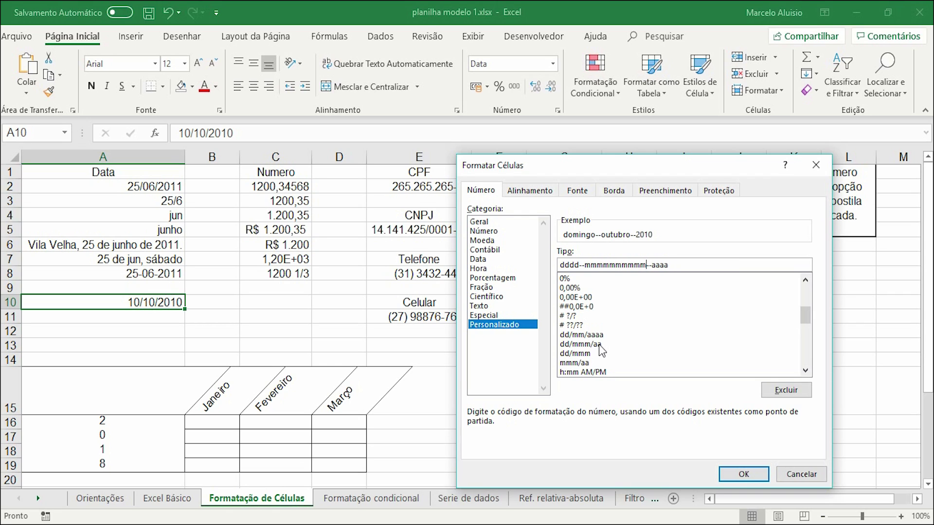
key(BackSpace)
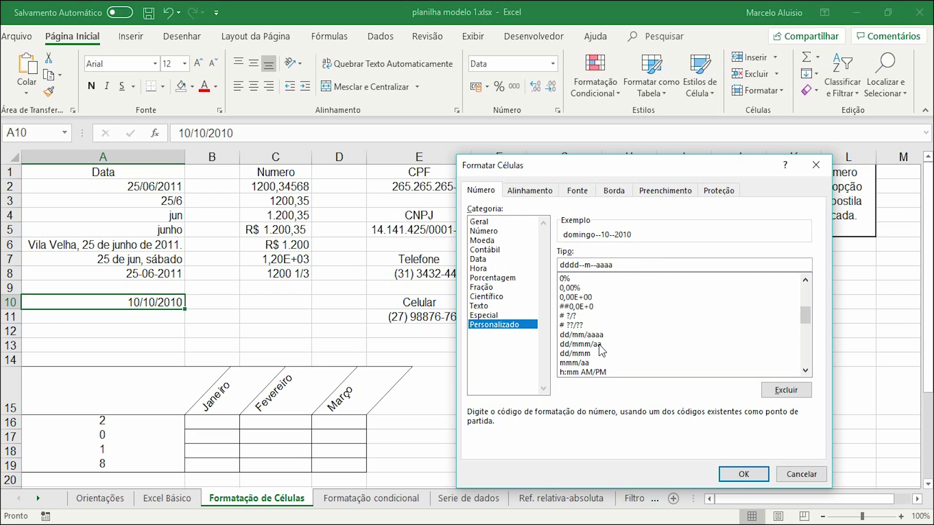
text(m)
text(mm)
key(BackSpace)
key(BackSpace)
key(BackSpace)
text(mm)
- Experiment with the year code length, leaving it as aaaa so the year shows 2010
click(629, 263)
key(BackSpace)
key(BackSpace)
text(aaaaaaaaaa)
key(BackSpace)
key(BackSpace)
key(BackSpace)
key(BackSpace)
key(BackSpace)
key(BackSpace)
key(BackSpace)
key(BackSpace)
- Apply the custom format, then edit A10 to read 'Vila Velha, 10/10/2010' and check its contents
click(729, 474)
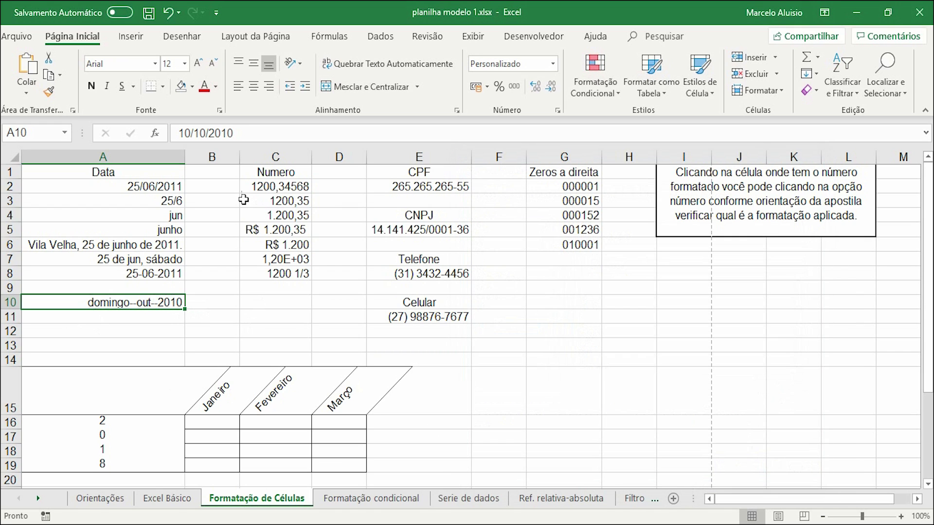
click(180, 133)
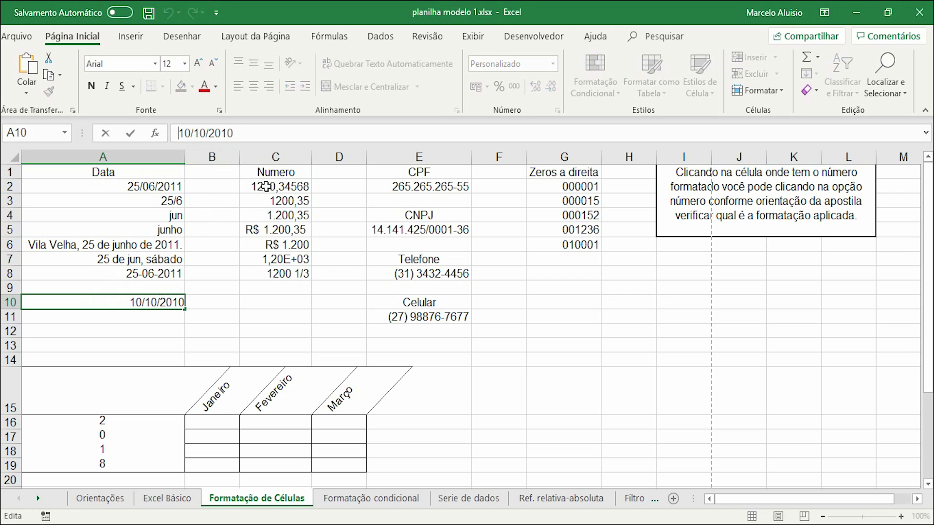
text(Vila )
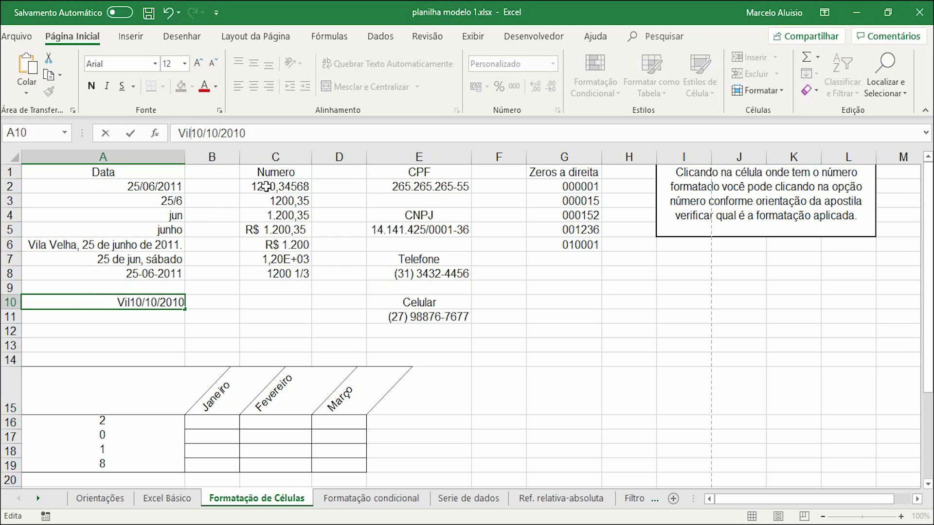
text(Velha)
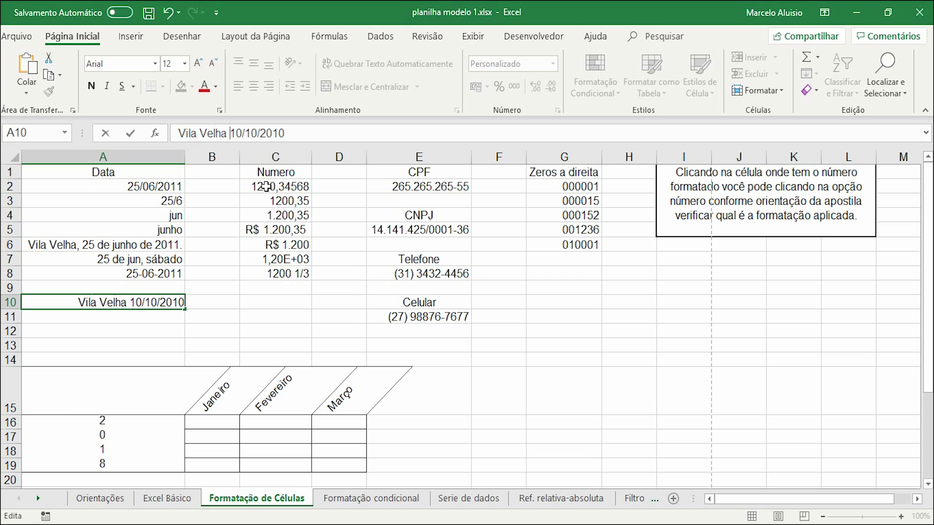
key(BackSpace)
text(,)
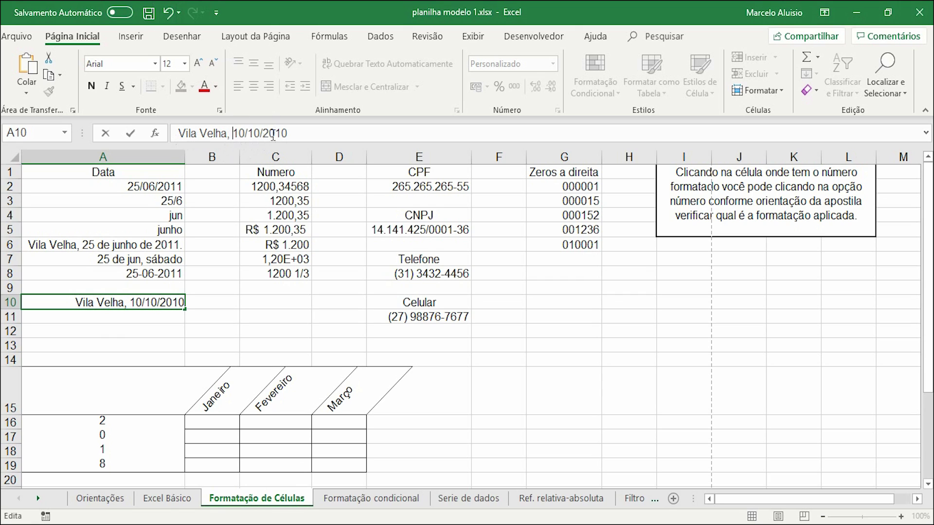
key(Return)
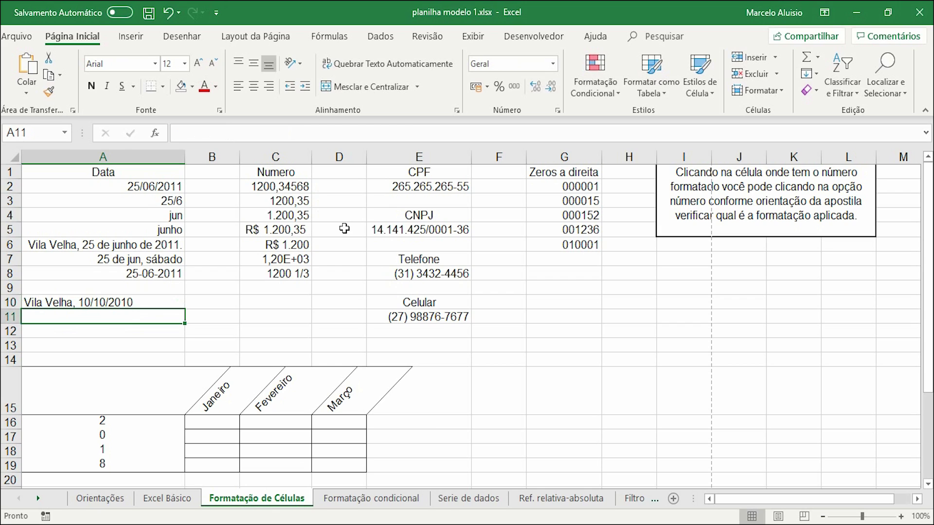
click(132, 305)
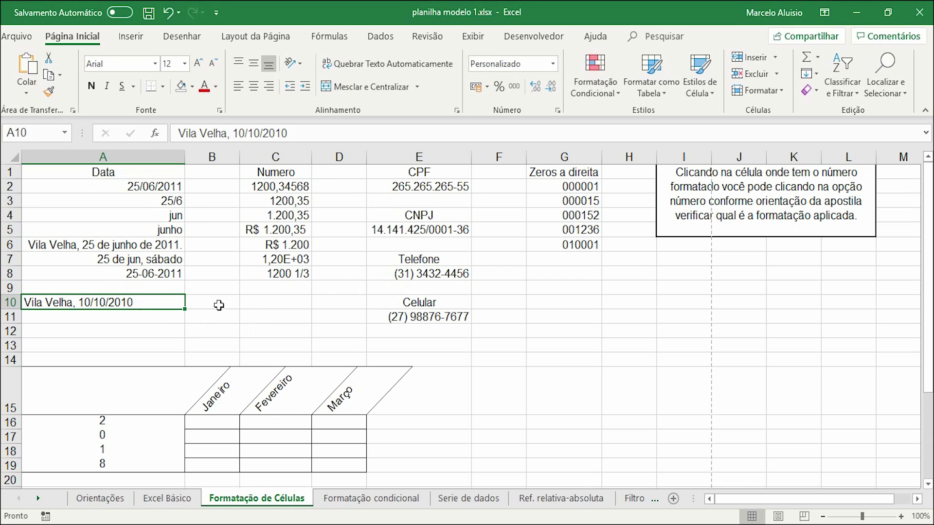
- Adjust C2's decimal places with Increase/Decrease Decimal so it shows 1200,345678
click(276, 183)
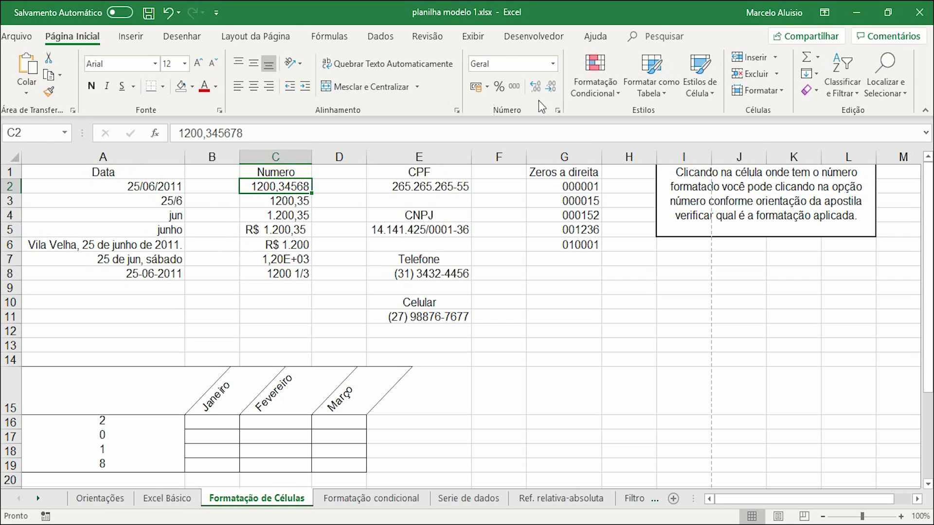
click(551, 89)
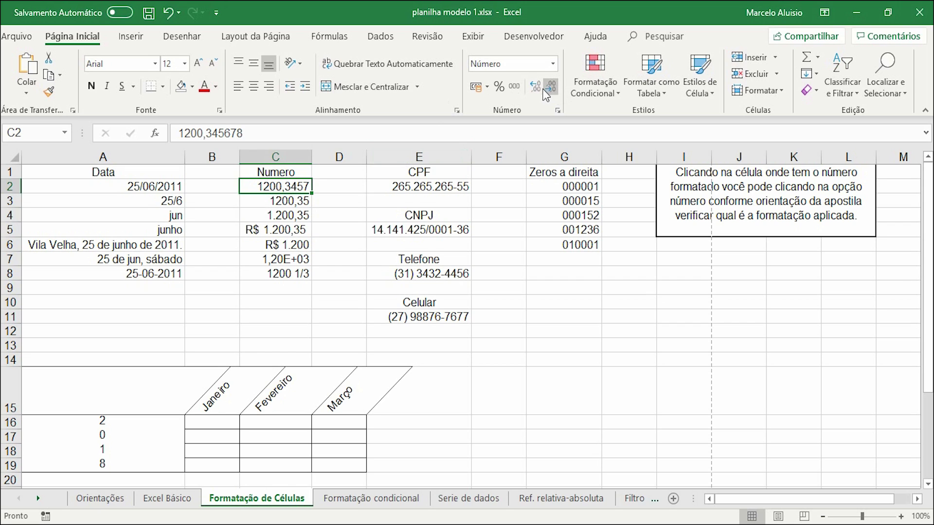
click(538, 88)
click(538, 89)
click(539, 89)
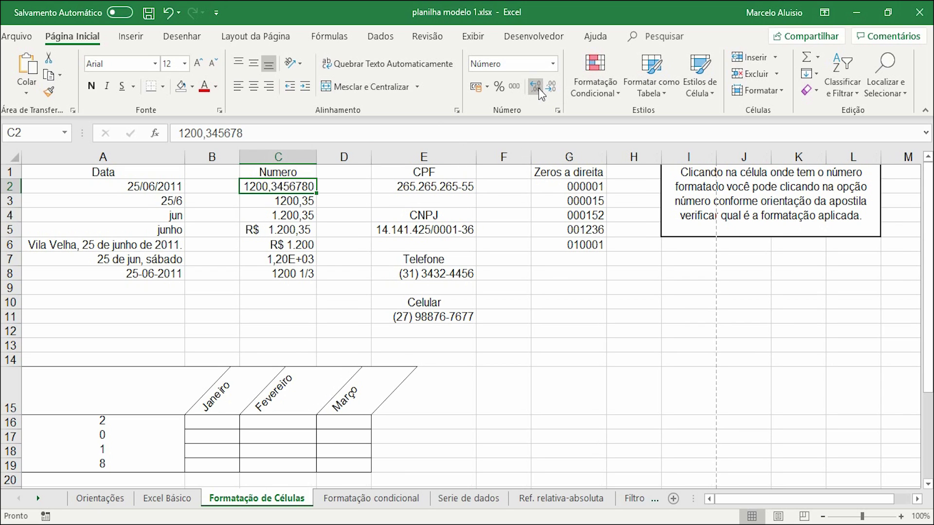
click(539, 88)
click(555, 92)
click(555, 92)
- Try fewer and then more decimal places on C3's number
click(297, 203)
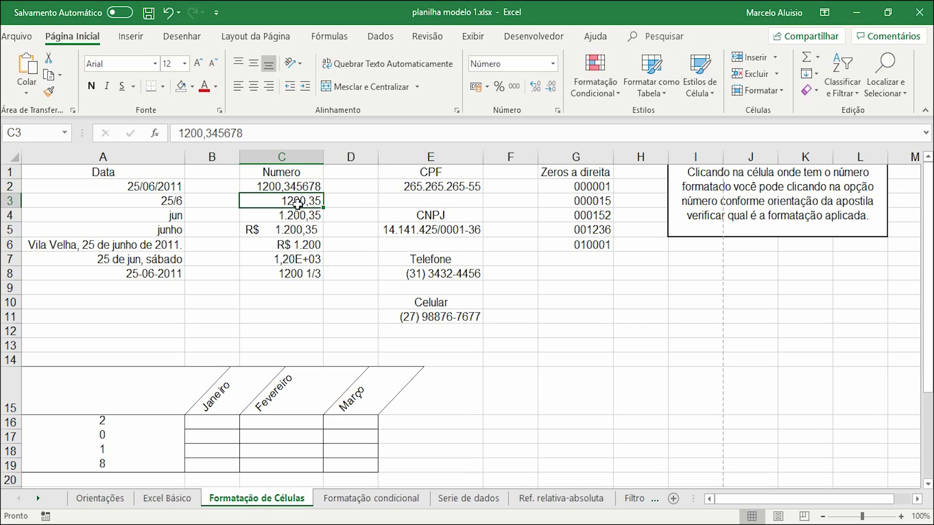
click(538, 88)
click(538, 88)
click(552, 89)
click(552, 88)
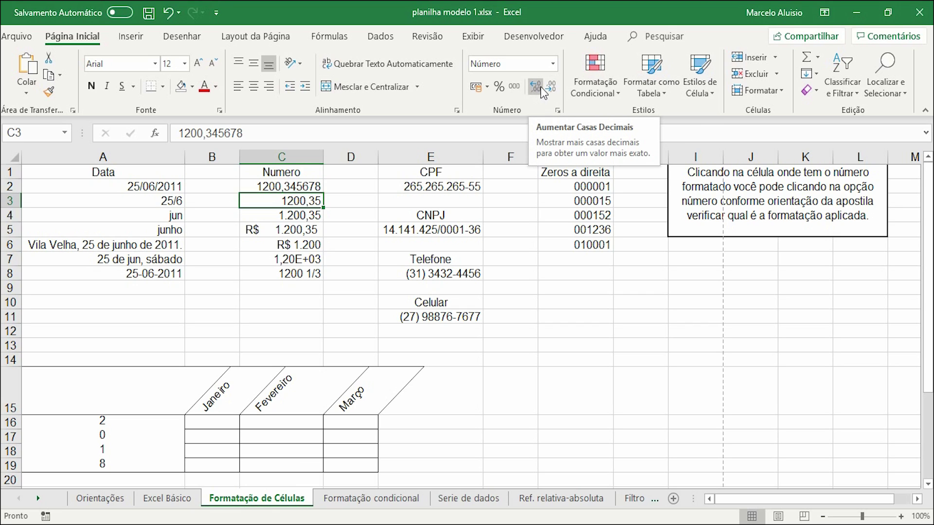
click(540, 87)
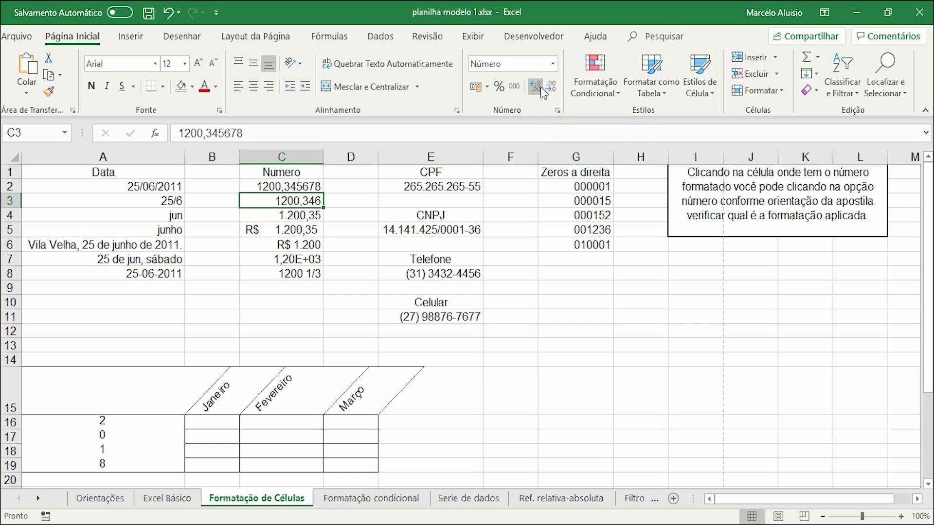
click(541, 87)
click(541, 87)
- Add thousands separators to C4 and C3, leaving C3 as 1.200,346 with three decimals
click(284, 219)
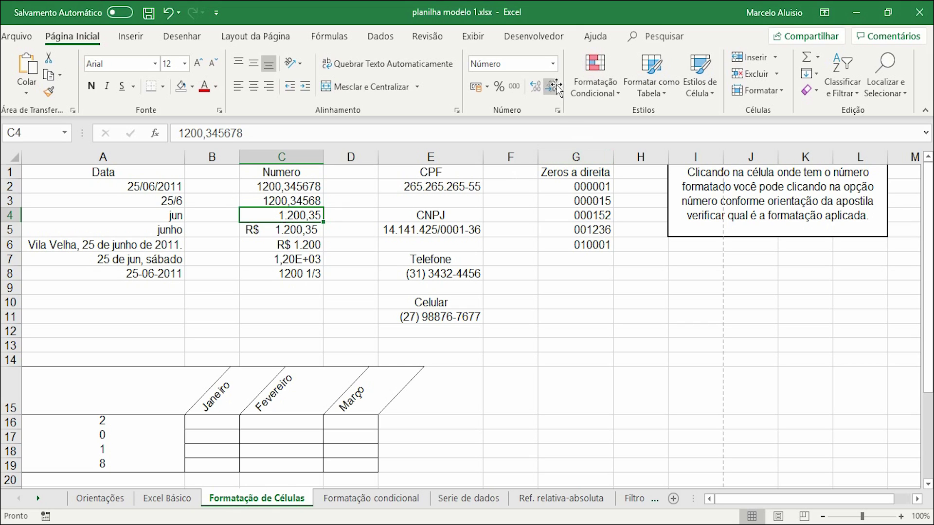
click(515, 87)
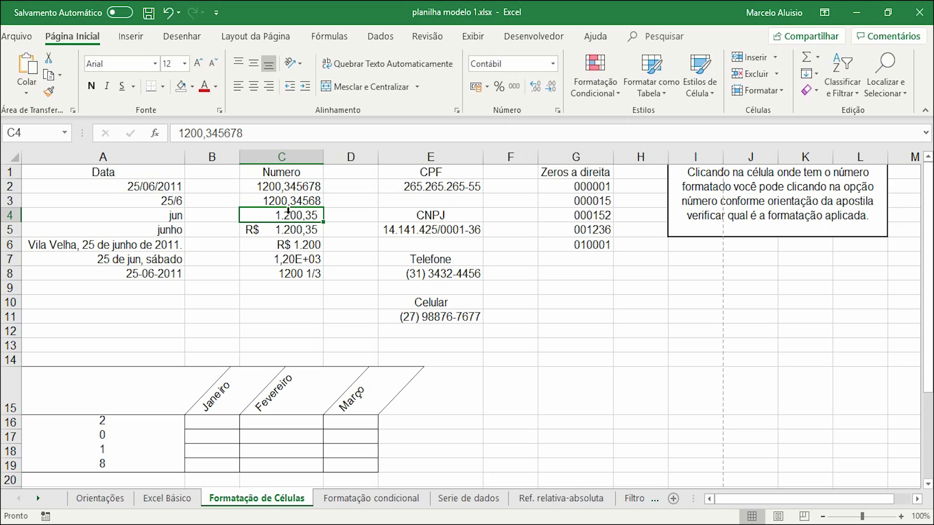
key(Up)
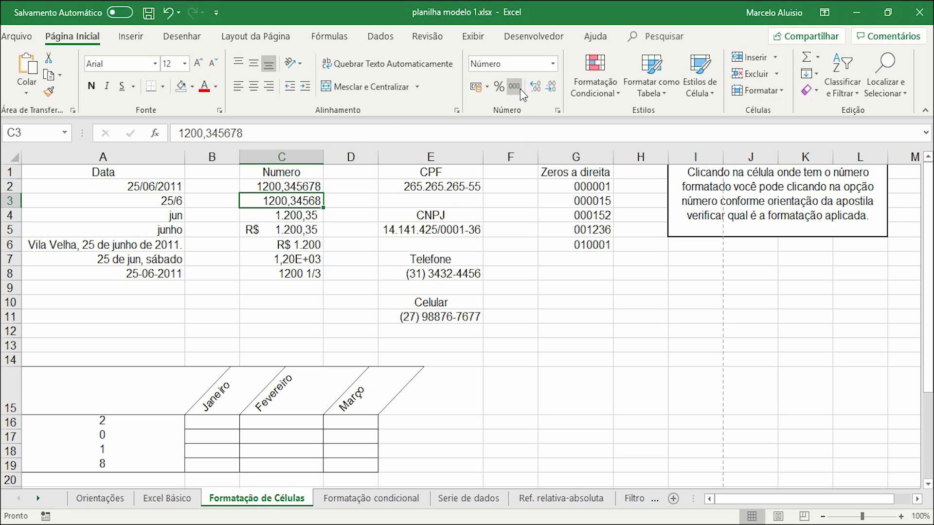
click(516, 87)
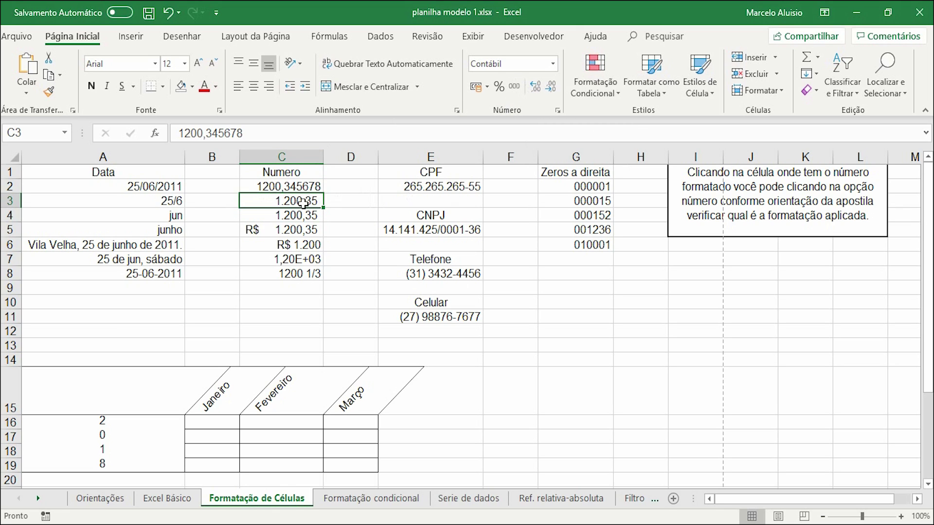
click(540, 89)
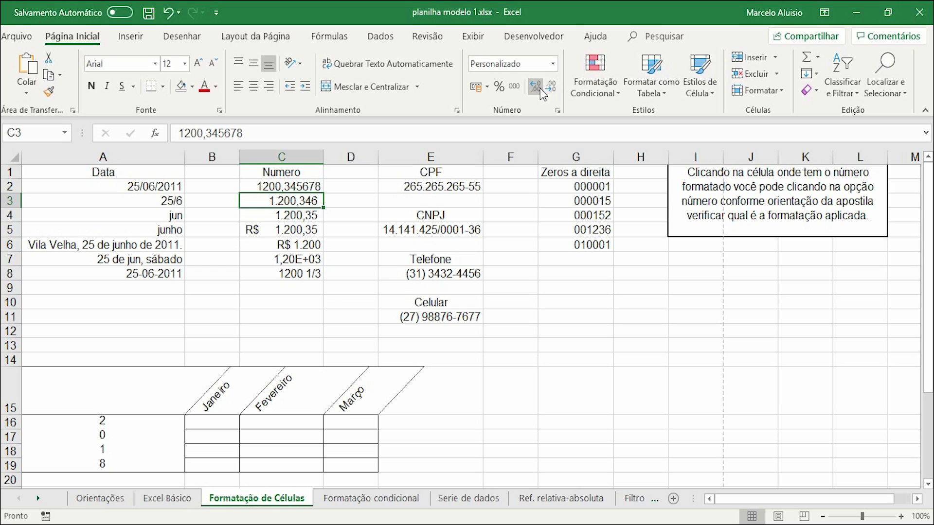
click(296, 232)
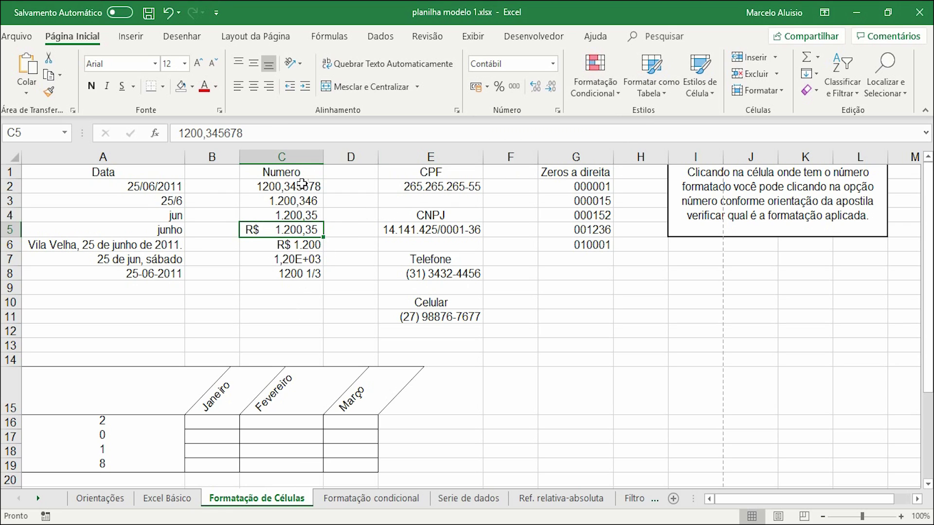
- Apply accounting format to the numbers in C2:C8, then undo it
drag(296, 187, 294, 273)
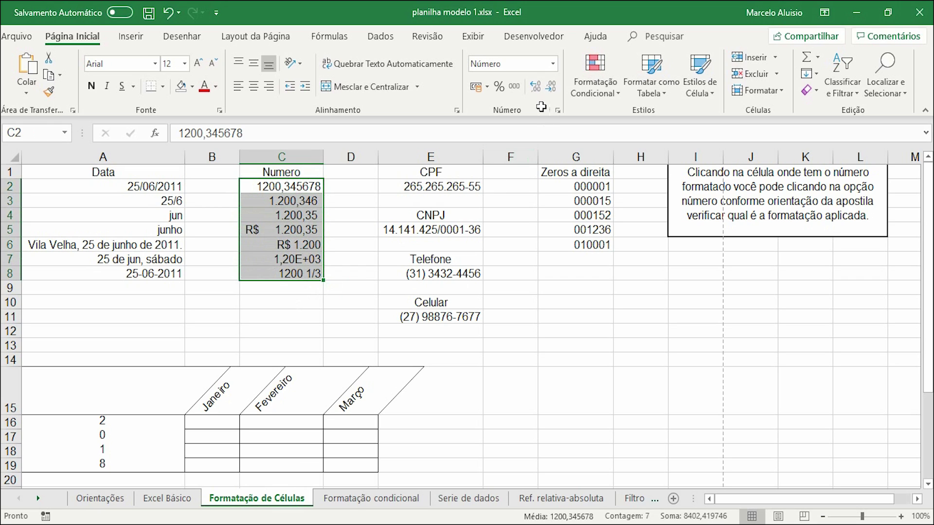
click(476, 88)
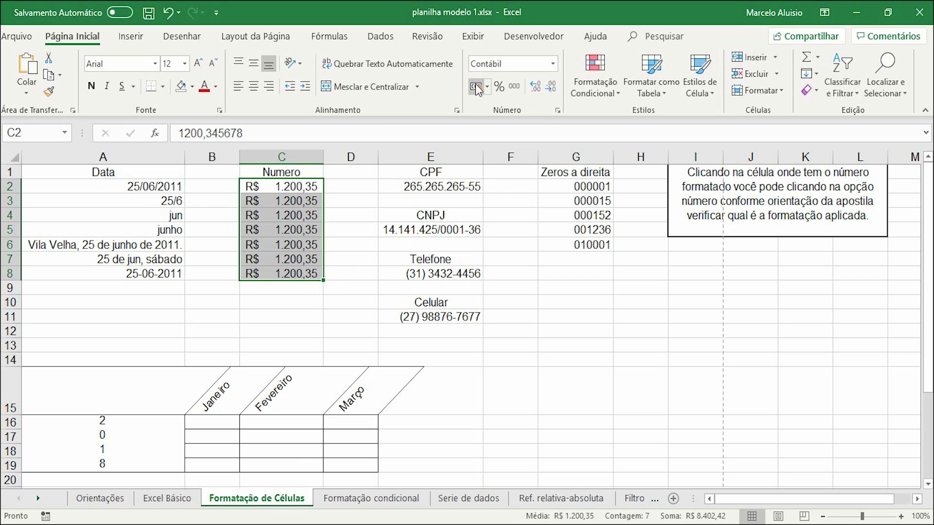
key(ctrl+z)
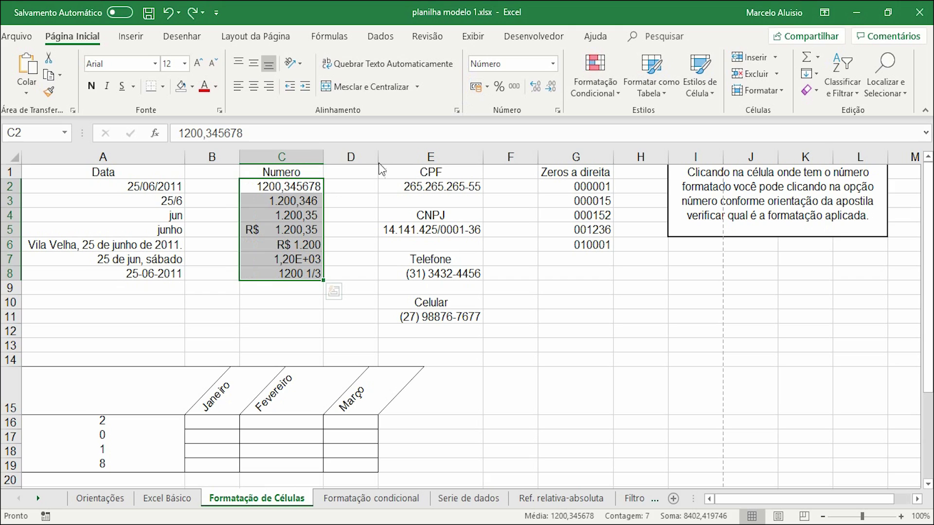
- Inspect the currency, scientific and fraction formats in C6–C8 and the CPF, CNPJ and phone formats in column E
click(299, 245)
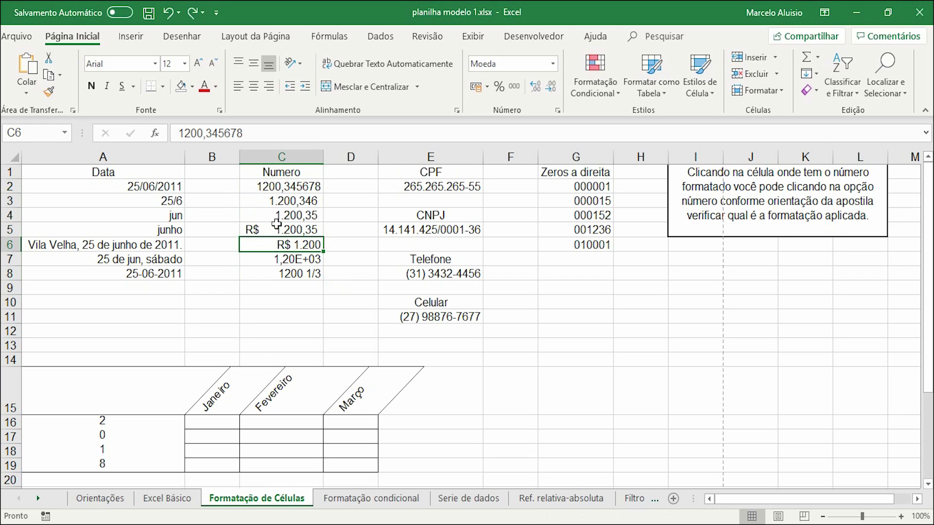
click(290, 260)
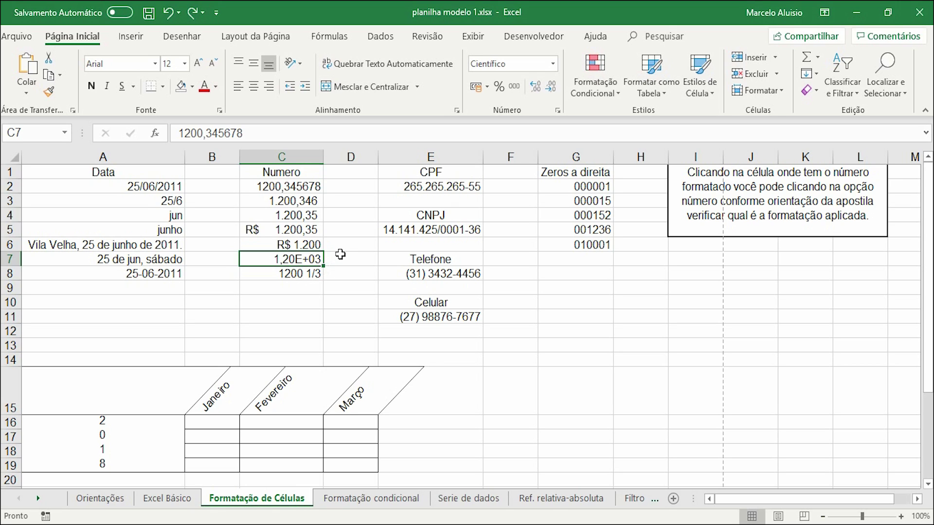
click(300, 275)
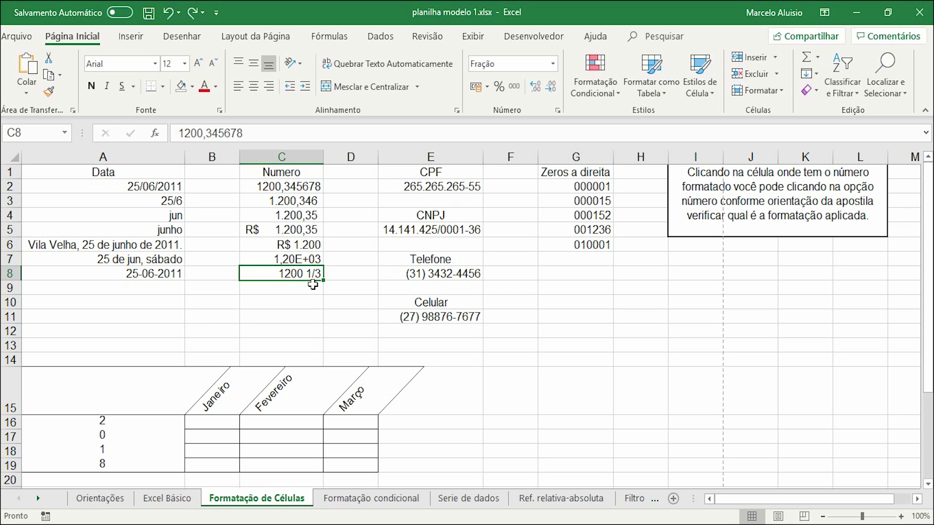
click(446, 185)
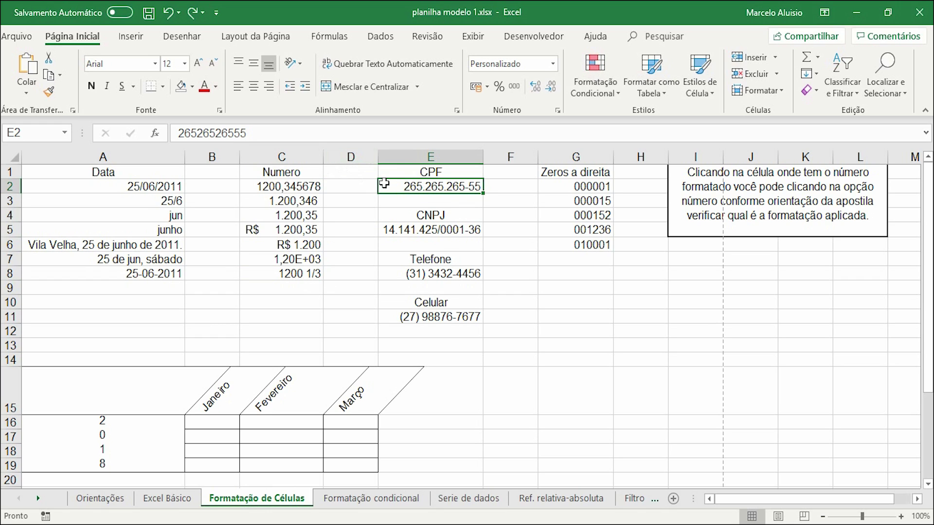
click(438, 234)
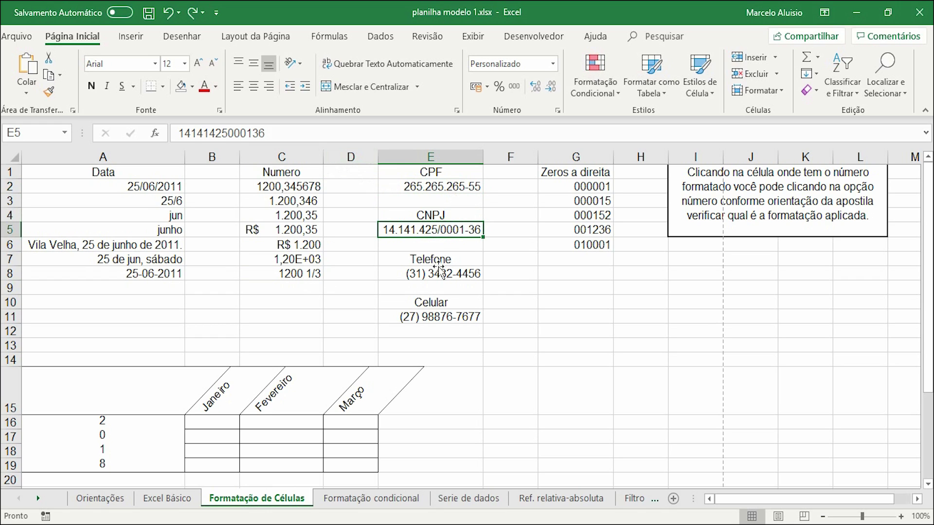
click(437, 273)
click(434, 313)
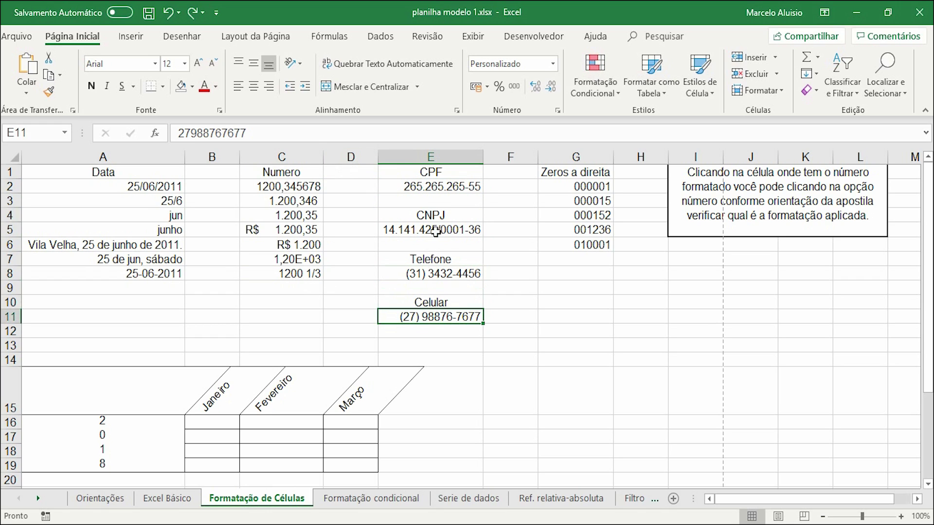
click(571, 347)
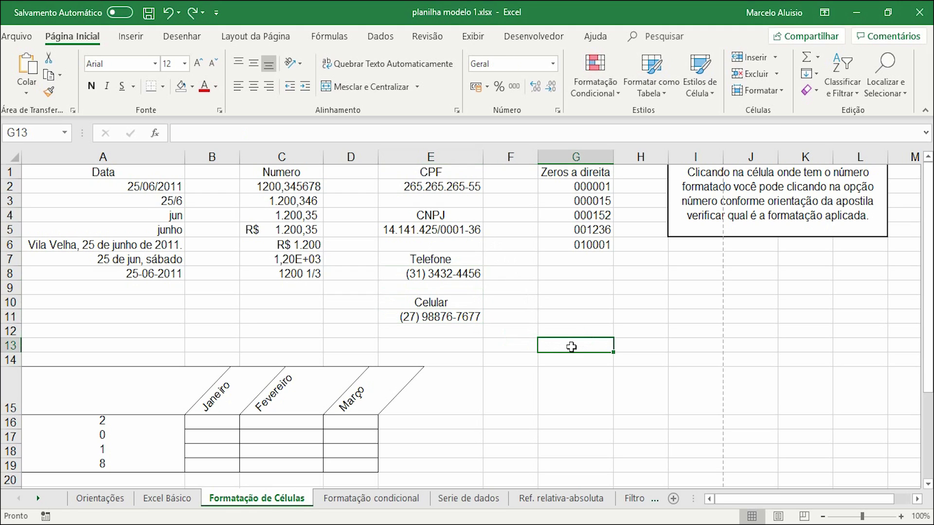
key(End)
text(1)
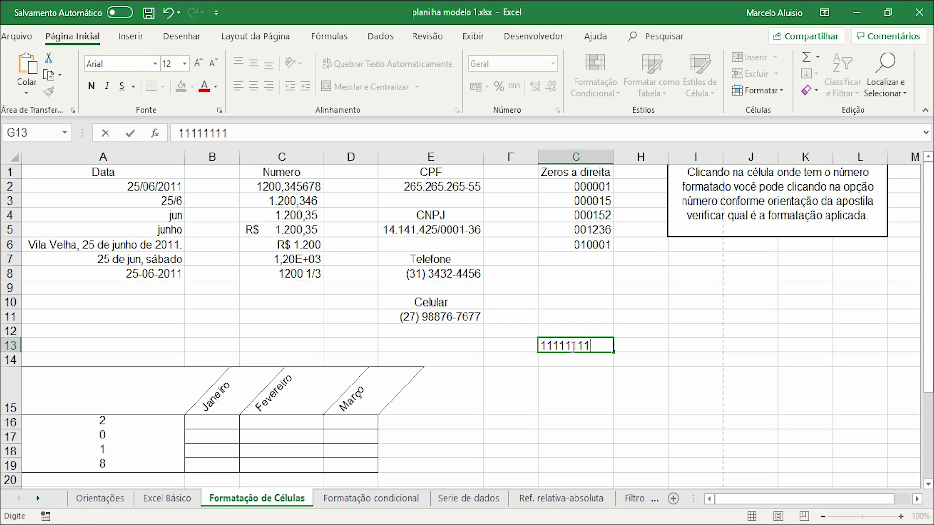
text(1111111111)
click(620, 384)
click(570, 346)
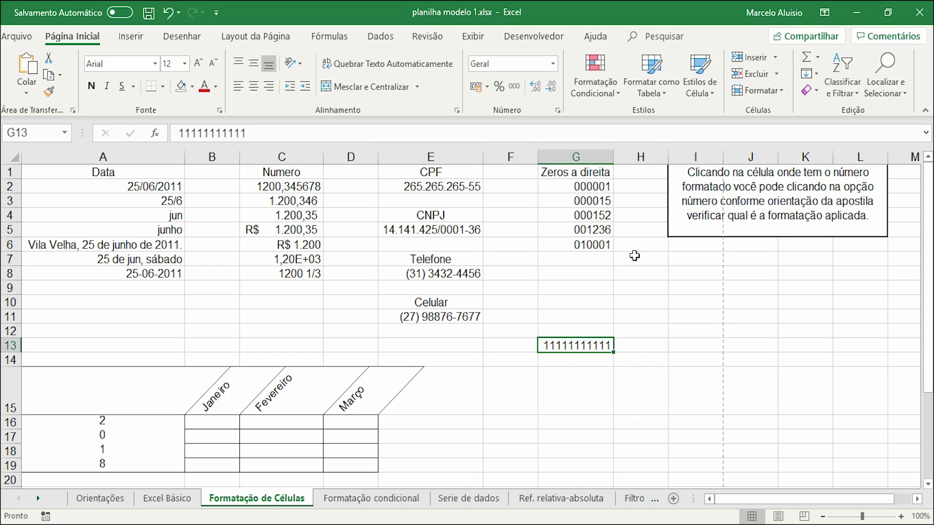
click(558, 111)
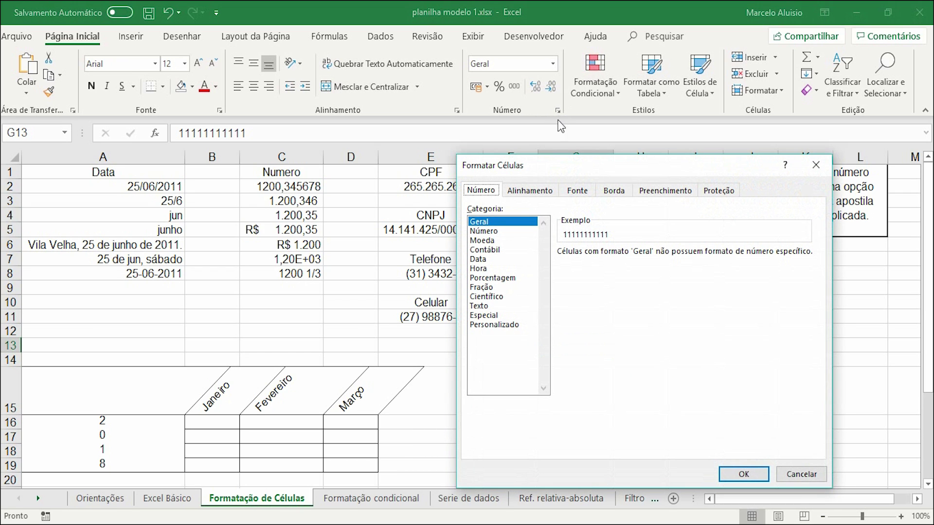
- Apply the custom code 000"."000"."000"-"00 to G13 so it reads 111.111.111-11
click(501, 325)
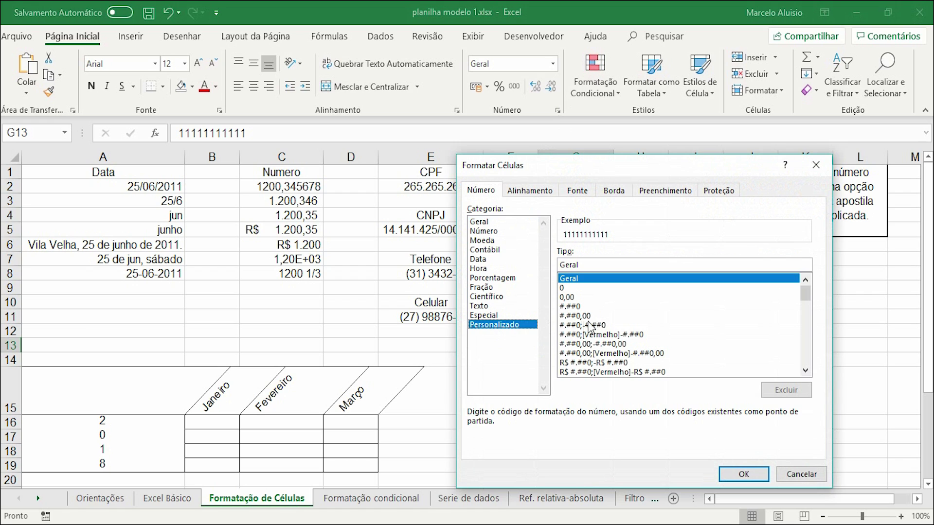
drag(806, 296, 807, 346)
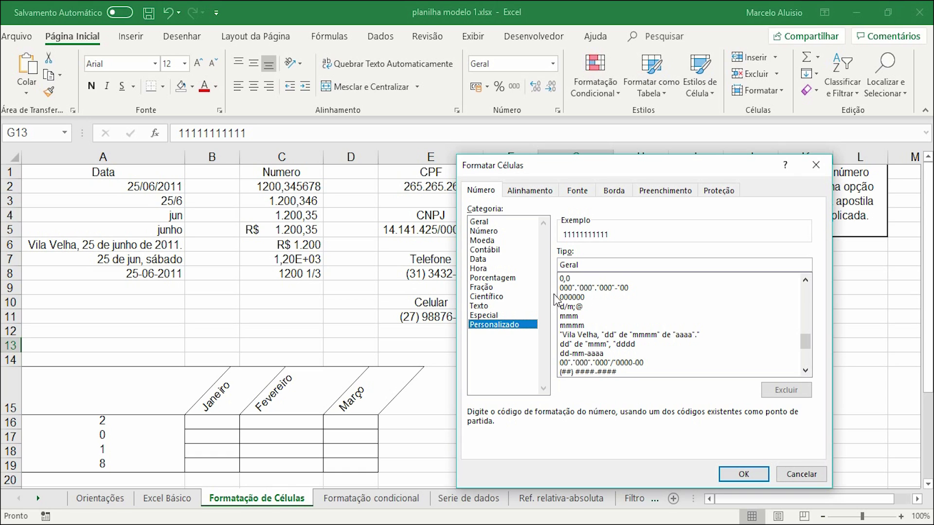
click(612, 287)
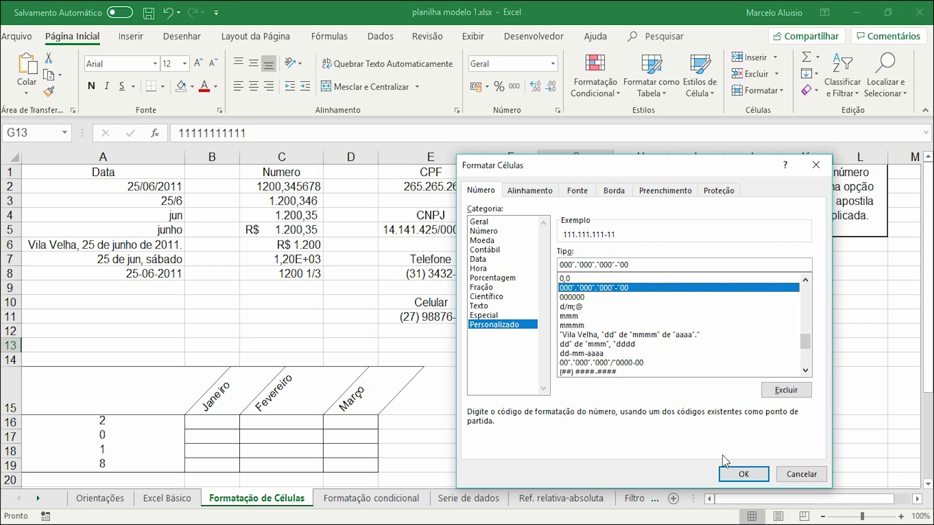
click(730, 471)
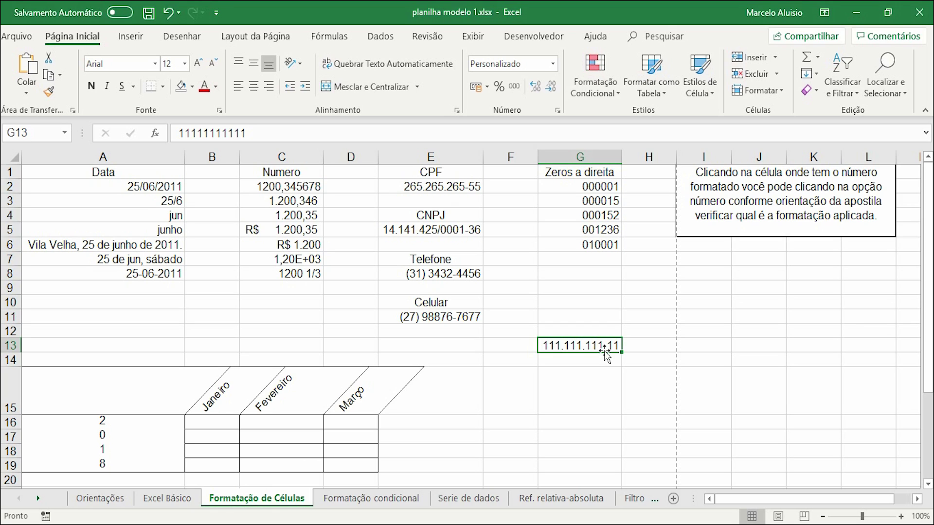
key(Delete)
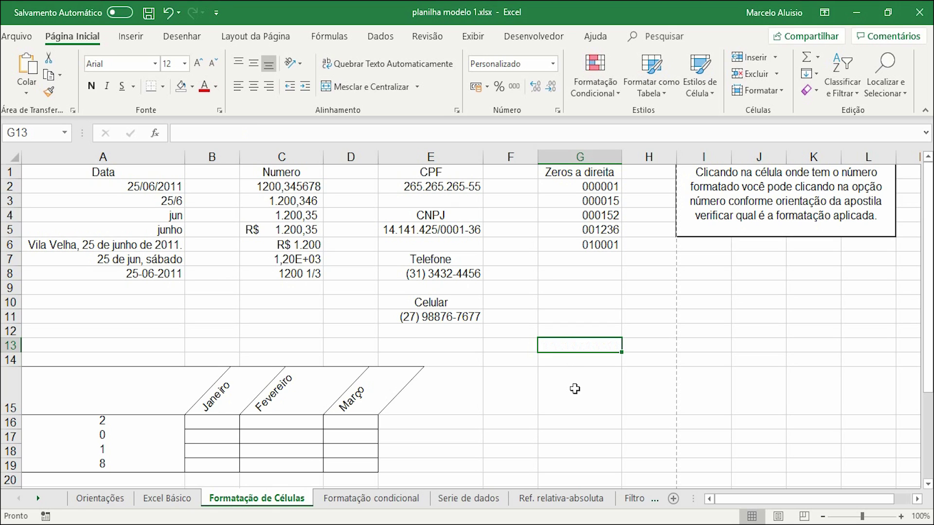
text(2)
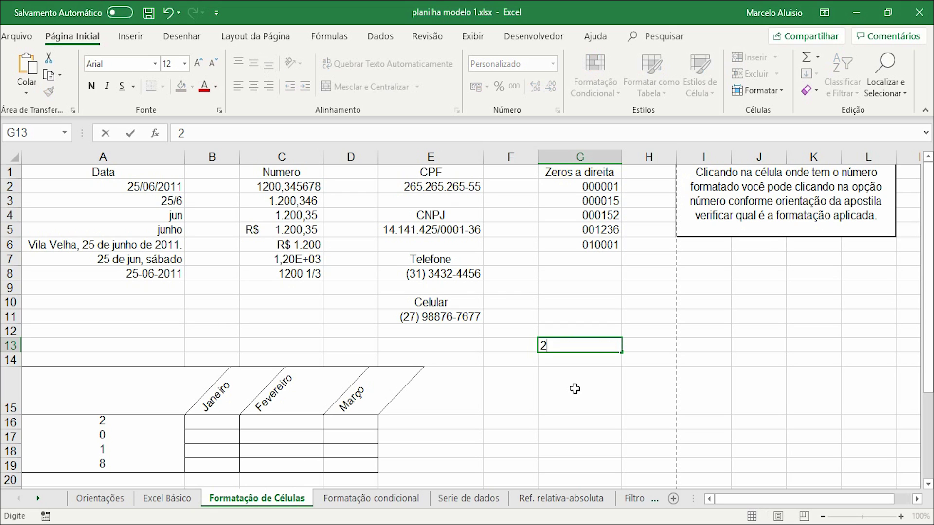
text(35235)
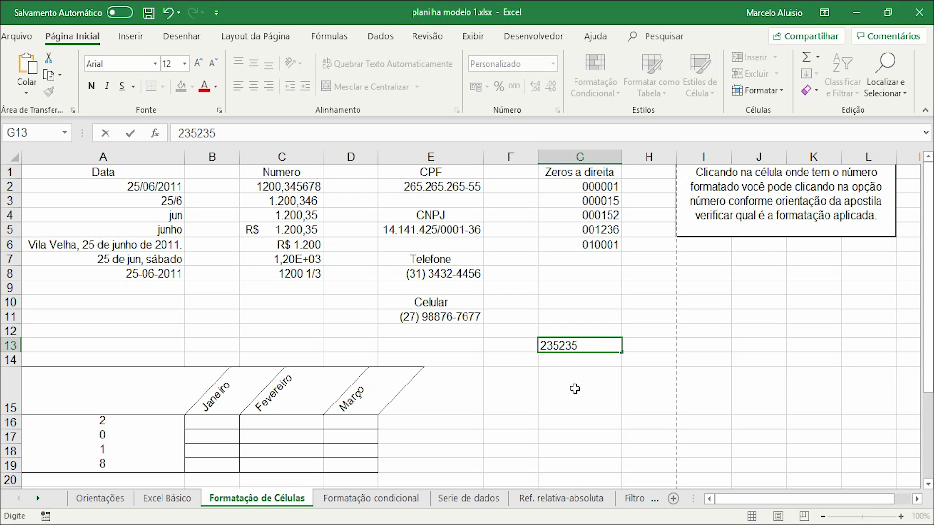
text(23545)
key(Return)
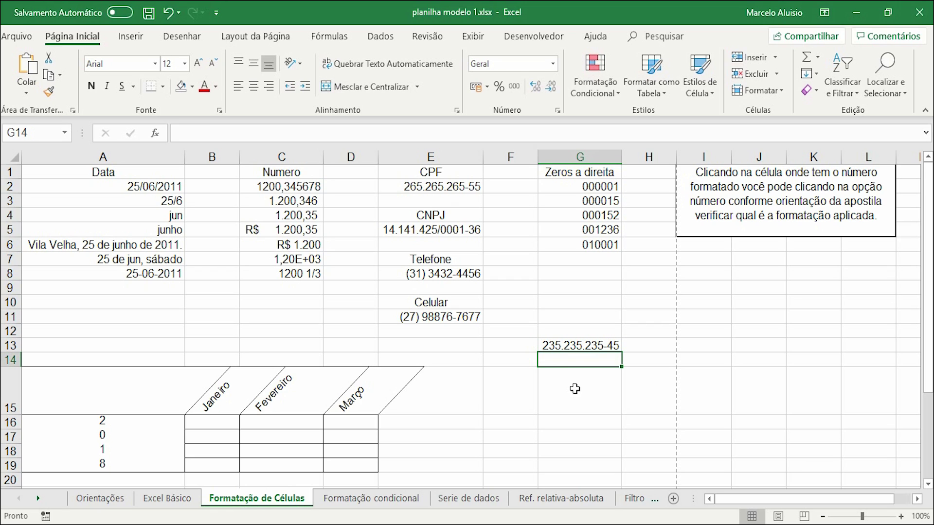
text(22222222222)
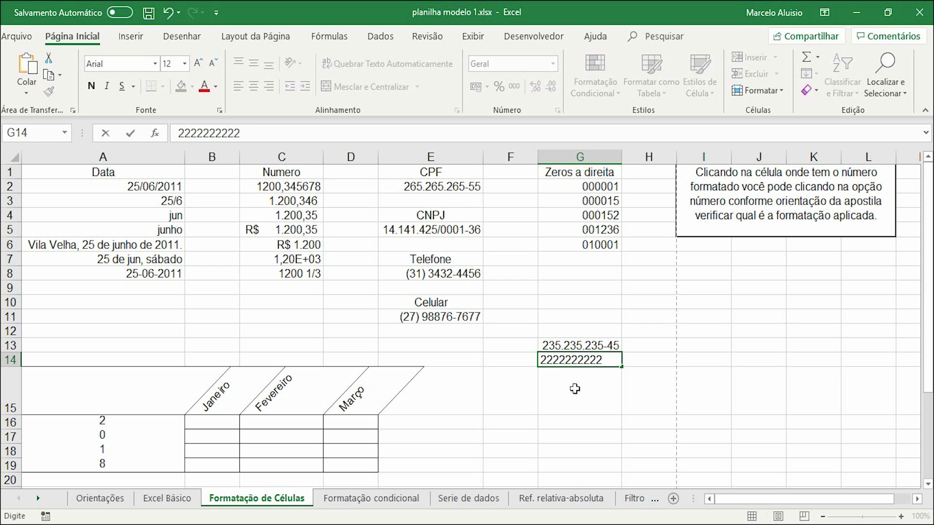
key(Return)
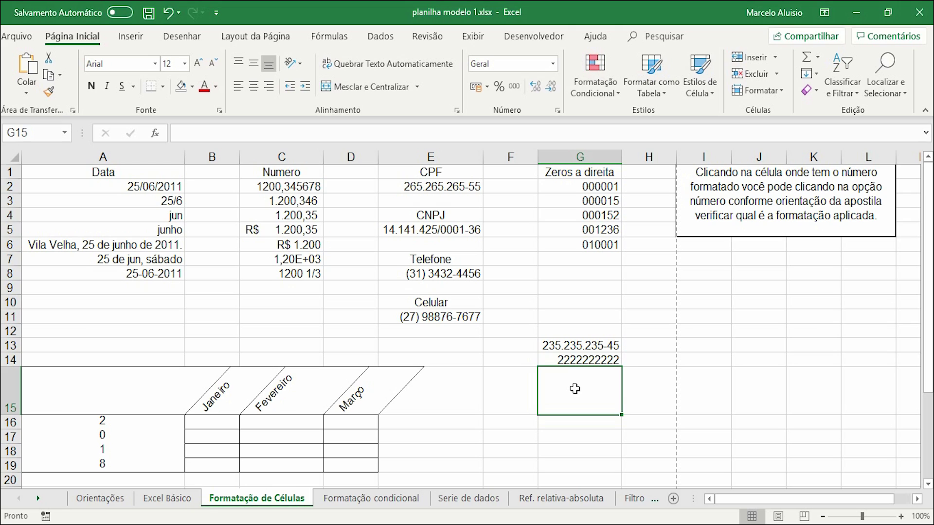
key(Up)
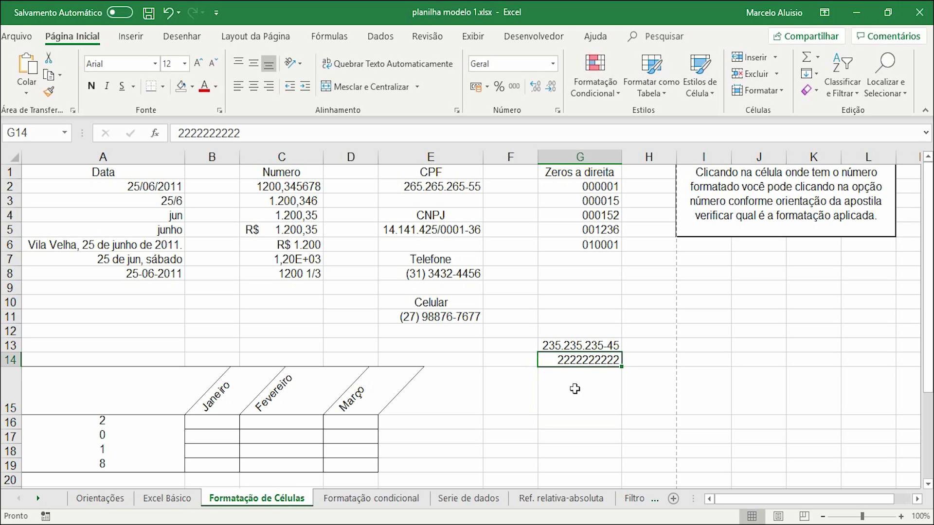
click(587, 345)
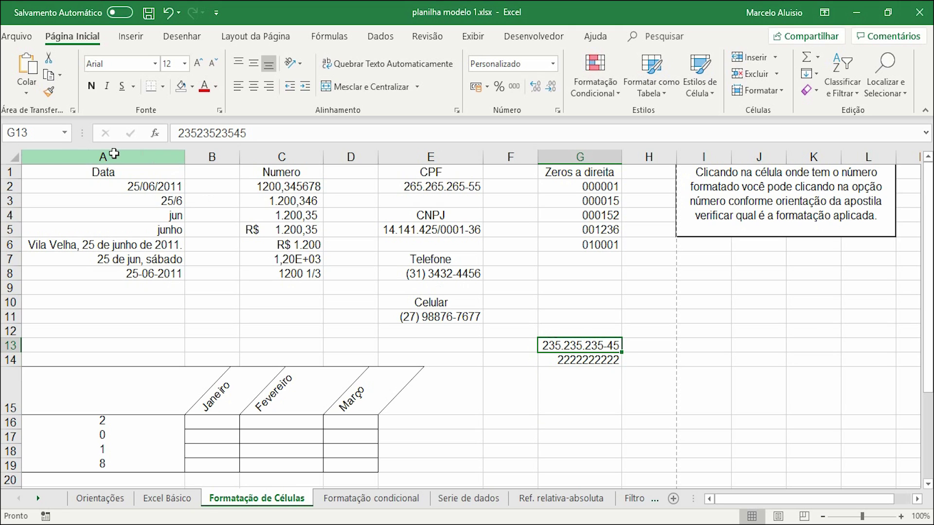
click(48, 91)
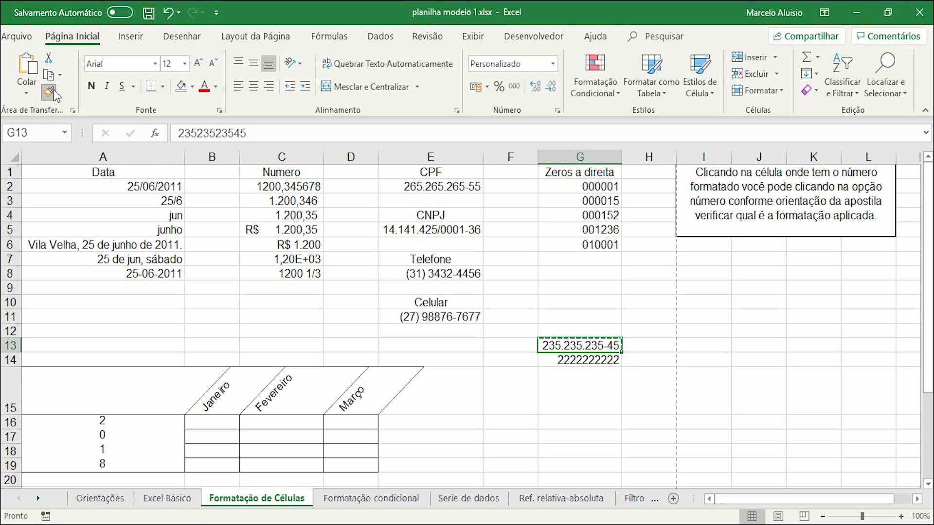
click(584, 360)
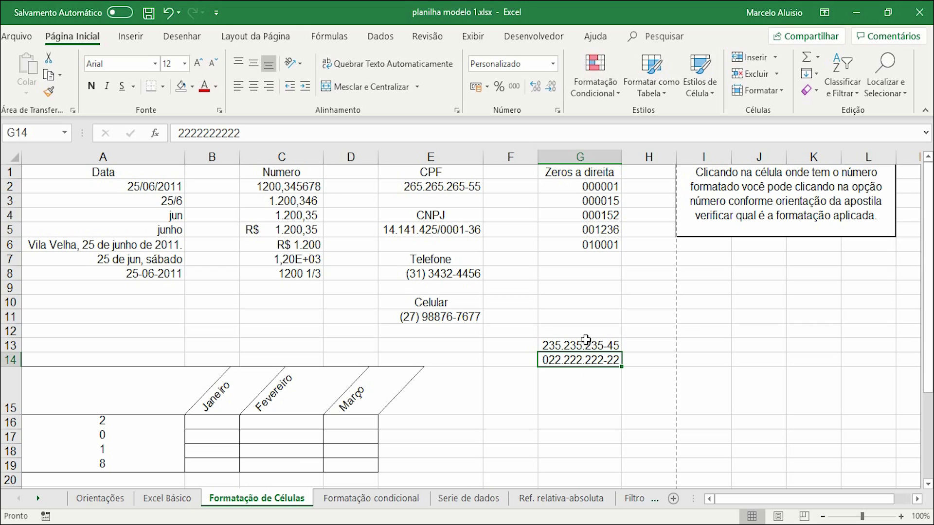
- Delete the test numbers from G11:G15 and check that G13 and G14 are empty
drag(582, 316, 586, 382)
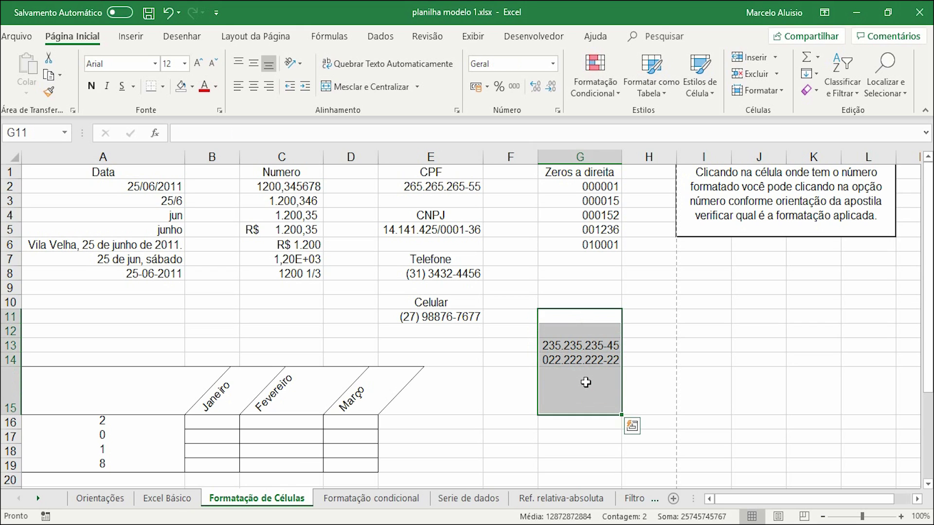
key(Delete)
click(575, 345)
click(574, 360)
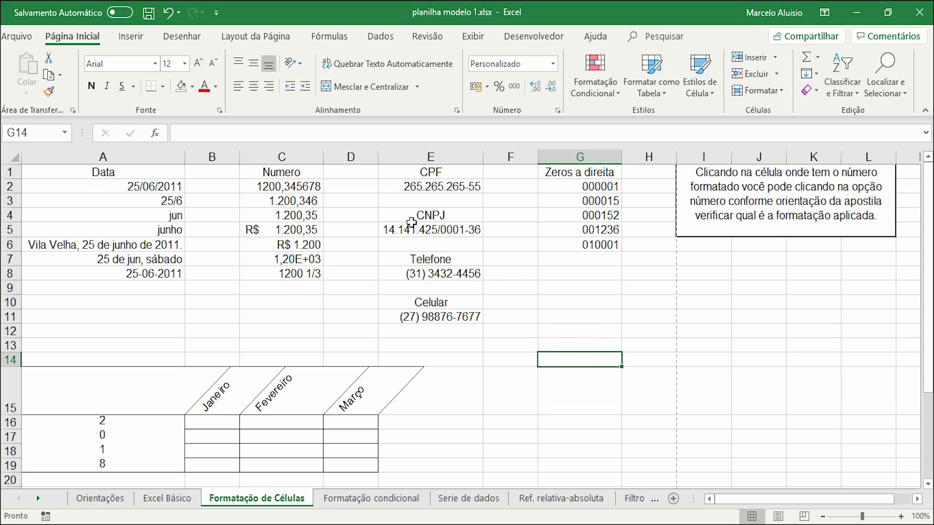
click(596, 331)
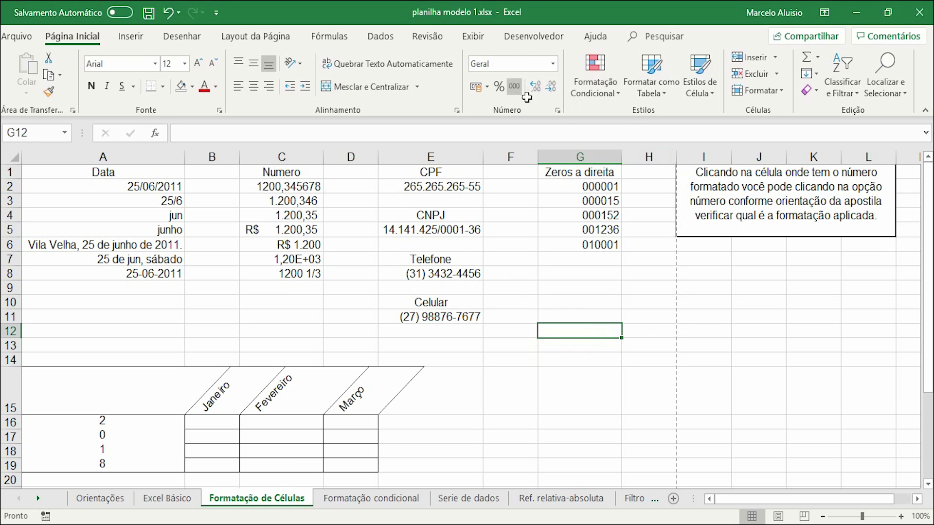
- Apply the custom Personalizado code 00"."000"."000"/"0000-00 to empty cell G12
click(557, 111)
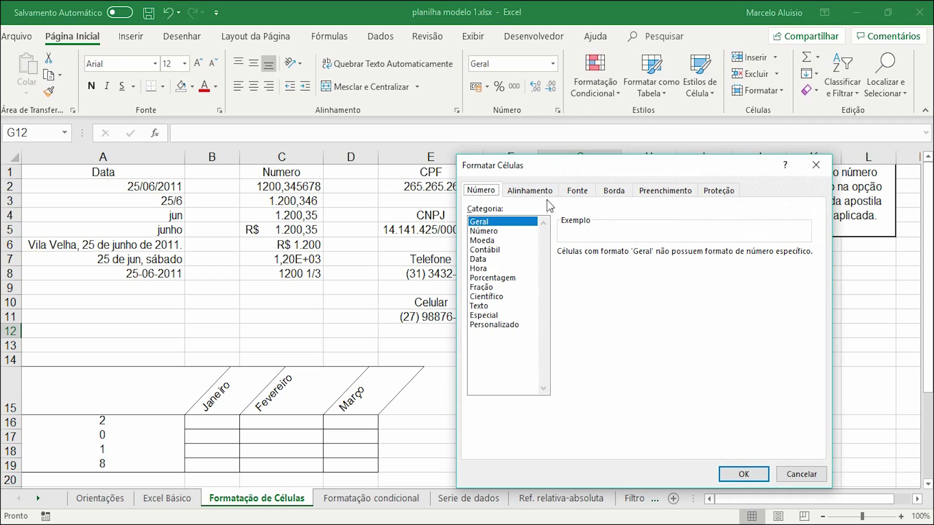
click(500, 324)
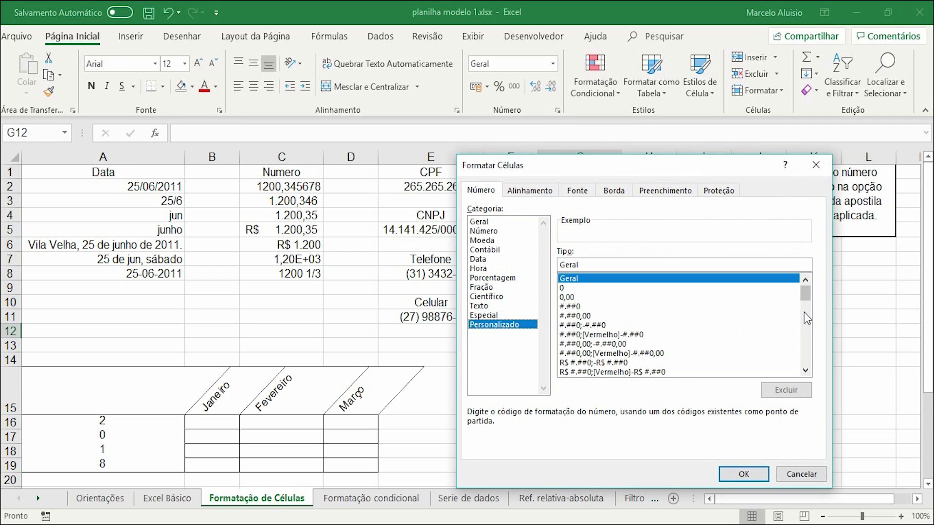
drag(807, 296, 825, 351)
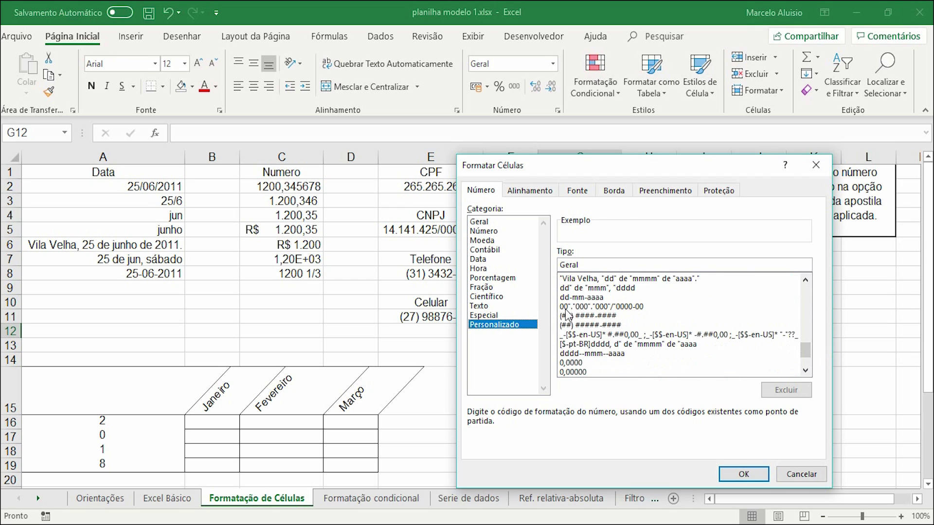
click(573, 307)
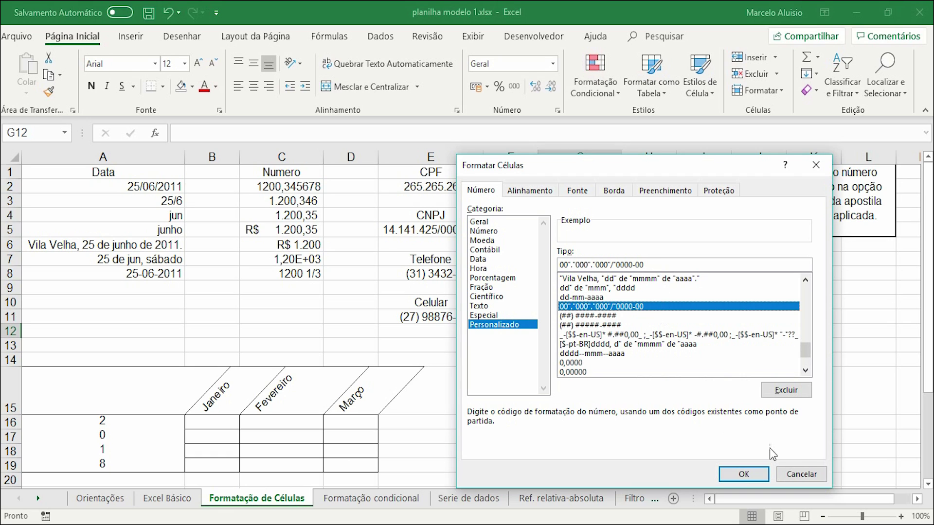
click(754, 474)
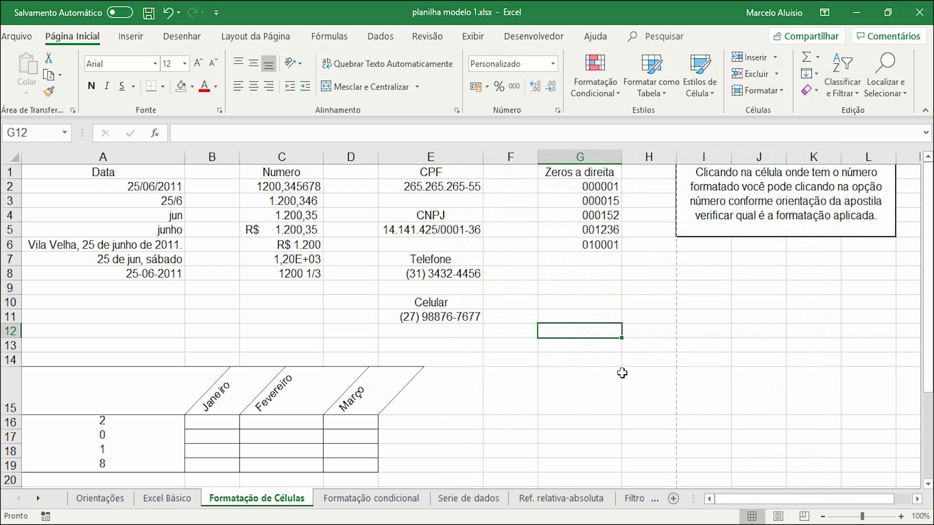
text(123123123)
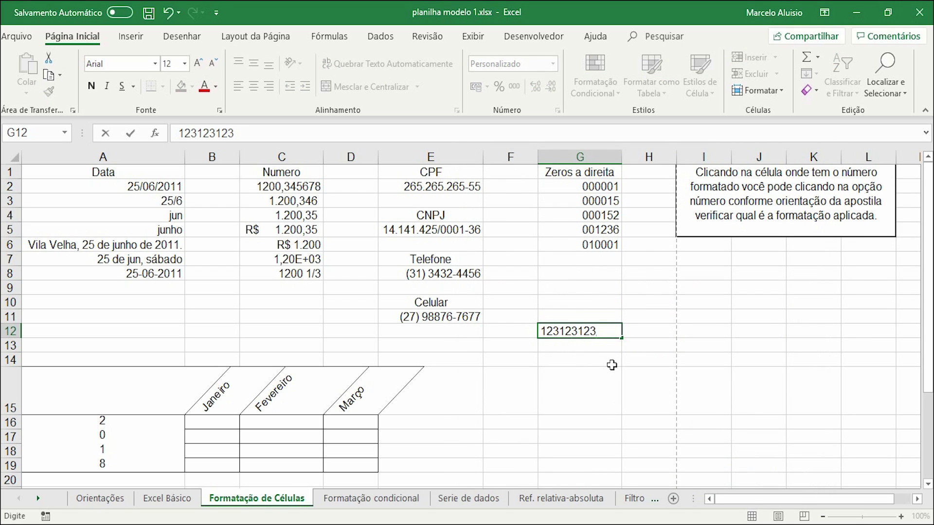
text(12300012)
key(Return)
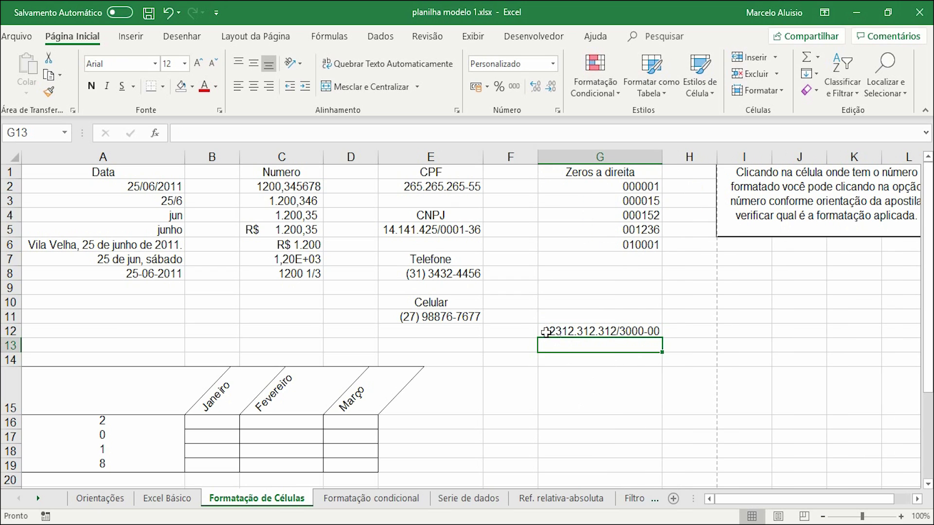
click(632, 332)
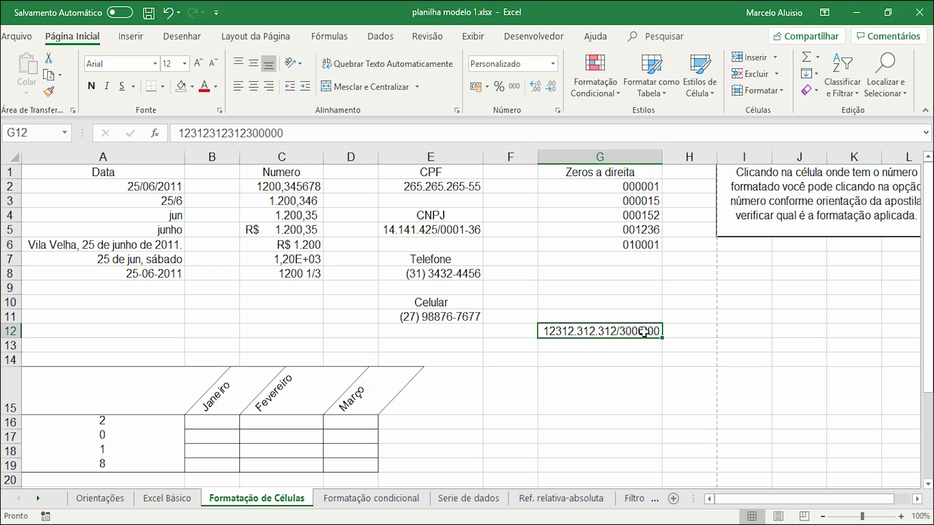
key(Delete)
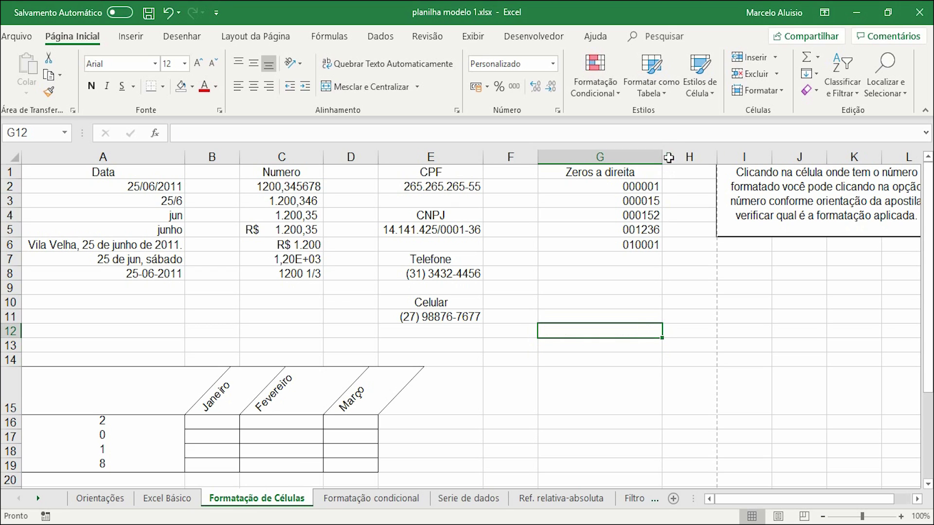
key(ctrl+z)
key(ctrl+z)
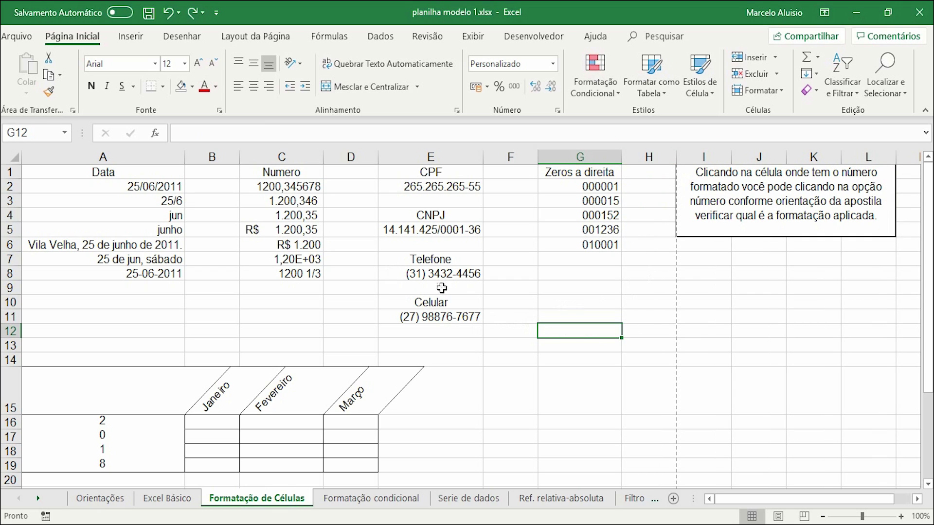
click(456, 272)
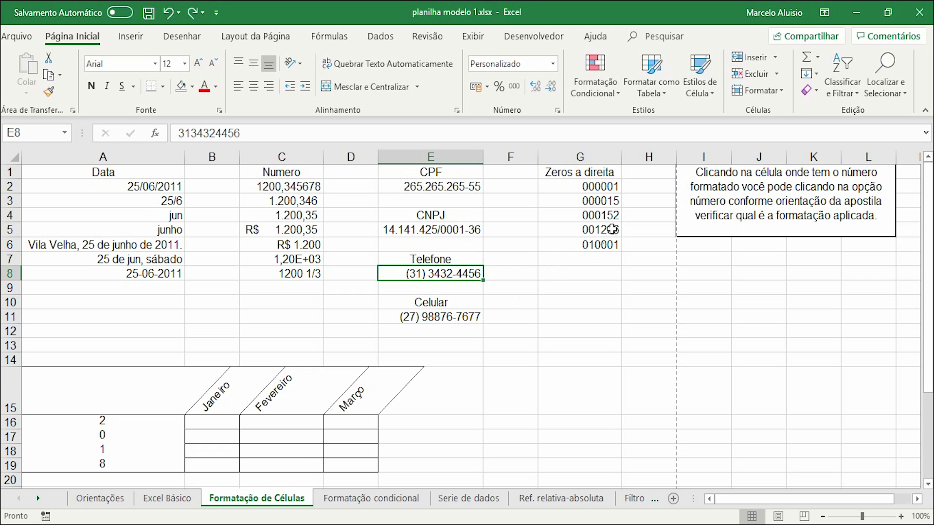
click(606, 187)
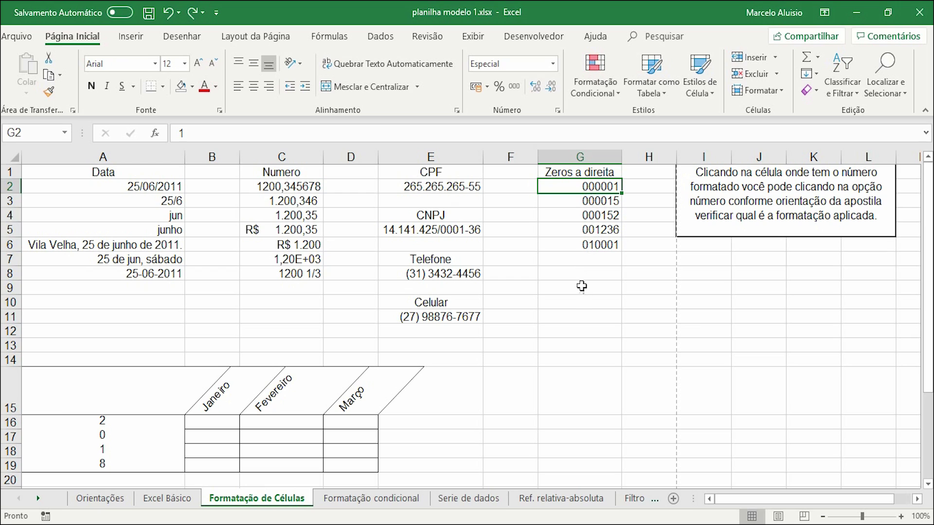
- Enter 1, 10 and 100 in G10, G11 and G12
click(579, 301)
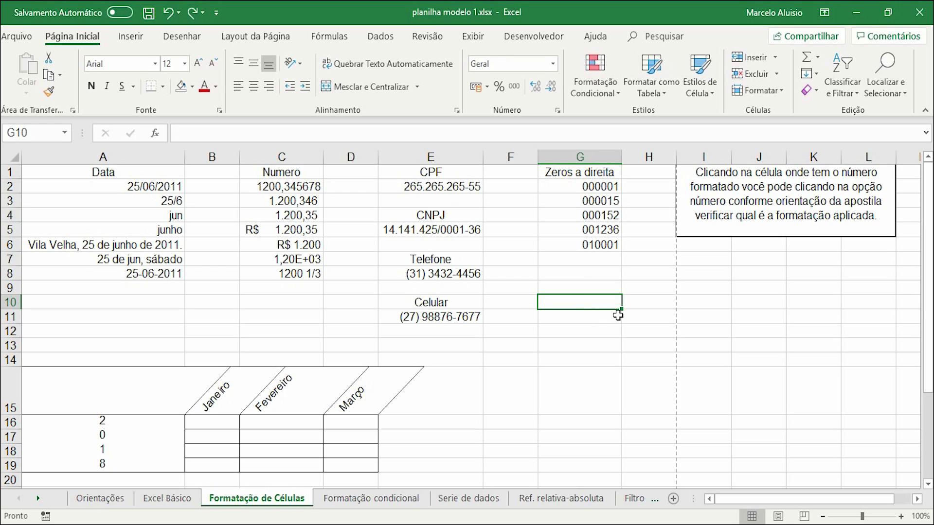
text(1)
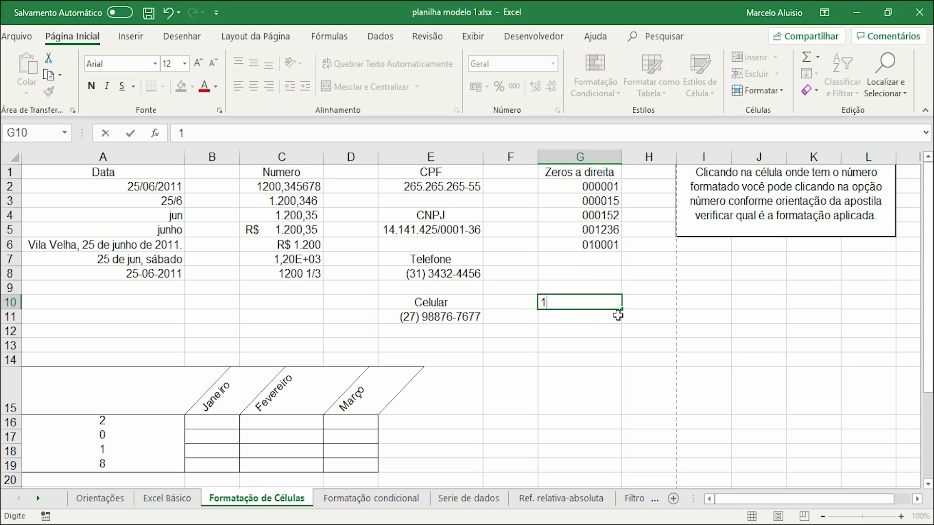
key(Return)
text(10)
key(Return)
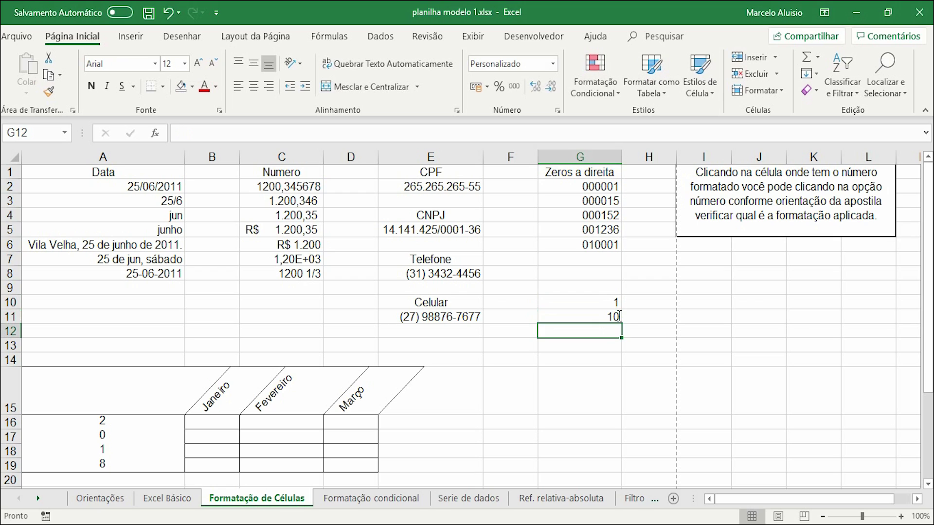
text(100)
key(Return)
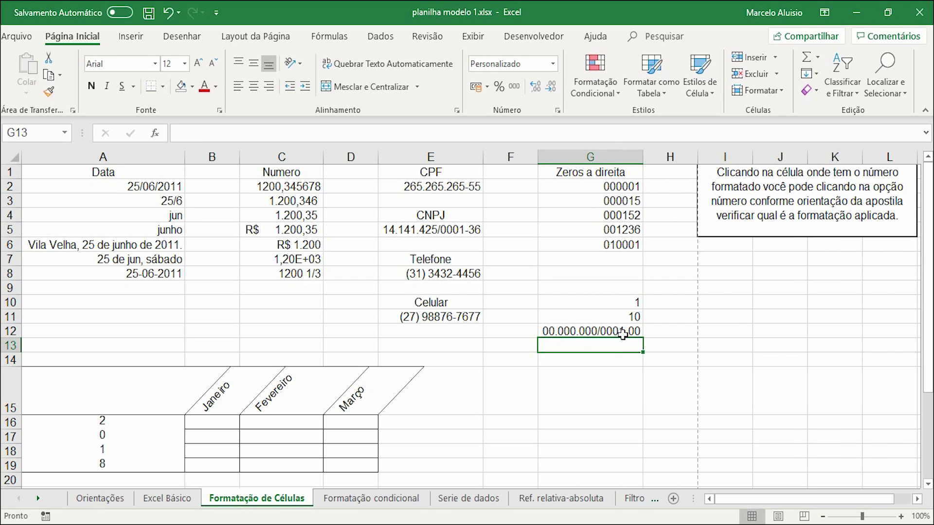
- Clear all content and formatting from G12 with Limpar Tudo and retype 100
click(624, 334)
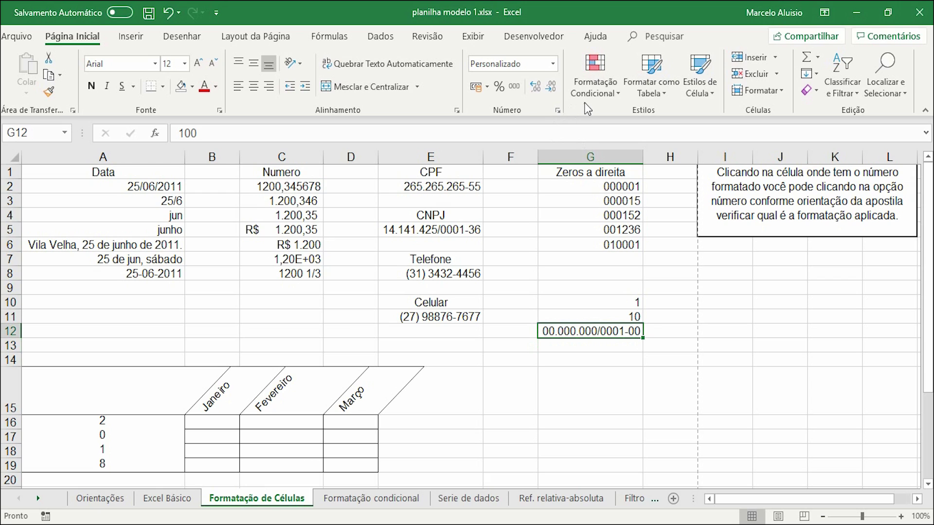
click(807, 89)
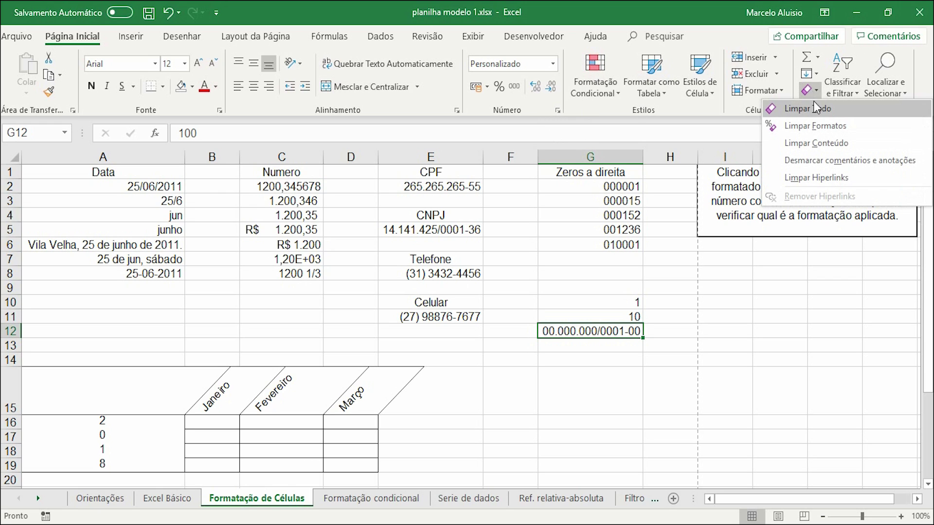
click(813, 107)
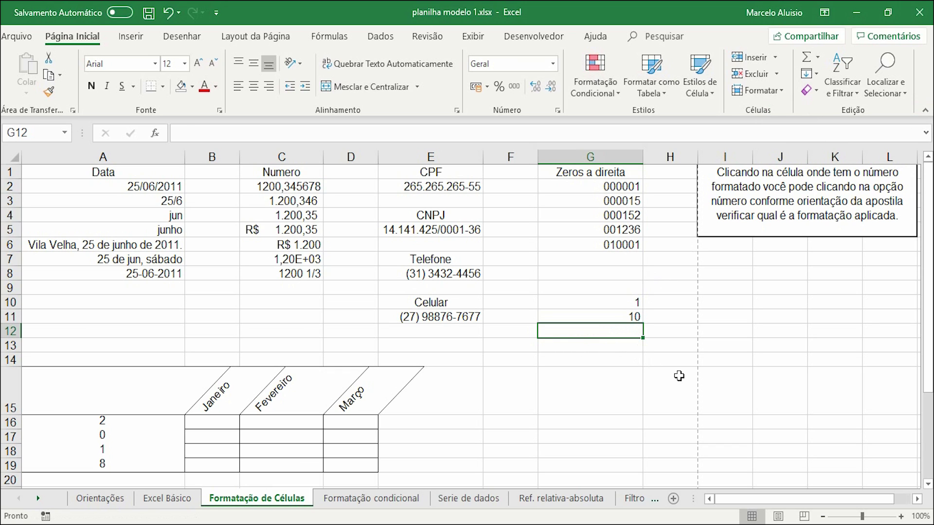
text(100)
key(Return)
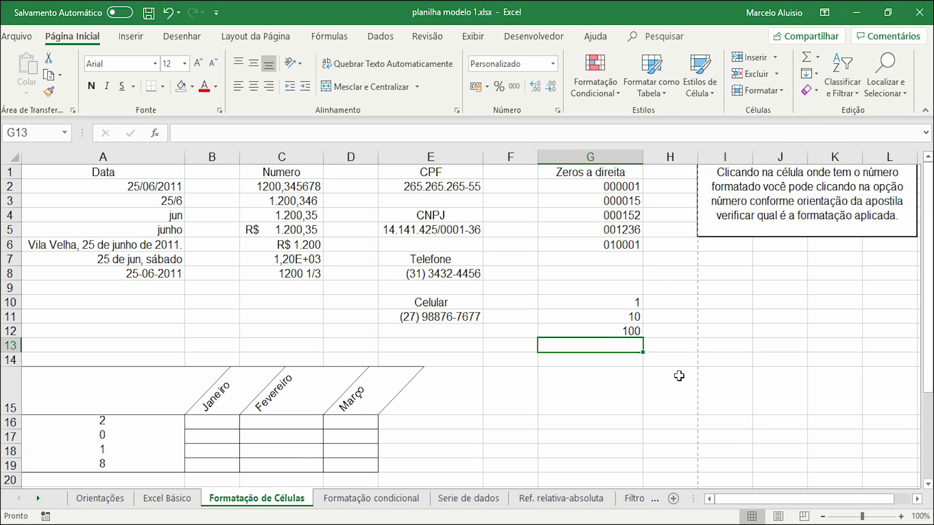
- Enter 10-00 in G13, clear it with Limpar Tudo, and enter 1000 instead
text(10-0)
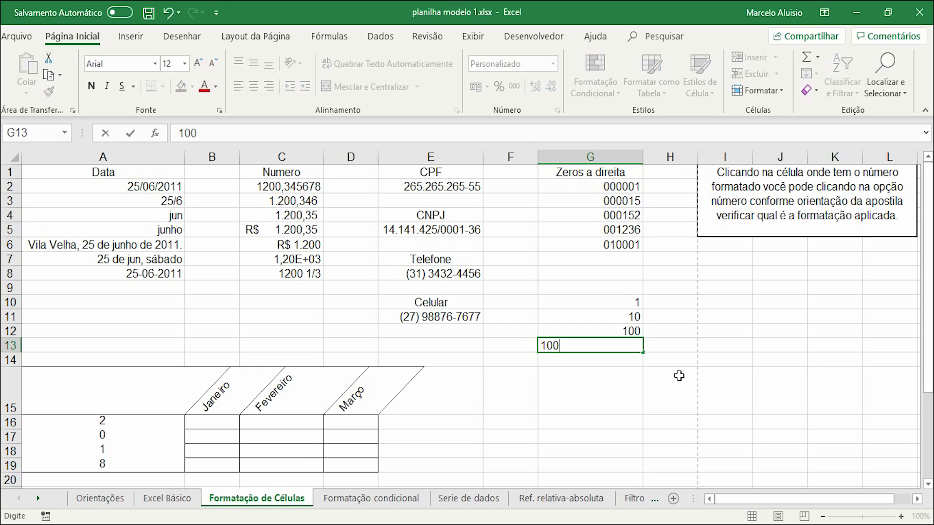
text(0)
key(Return)
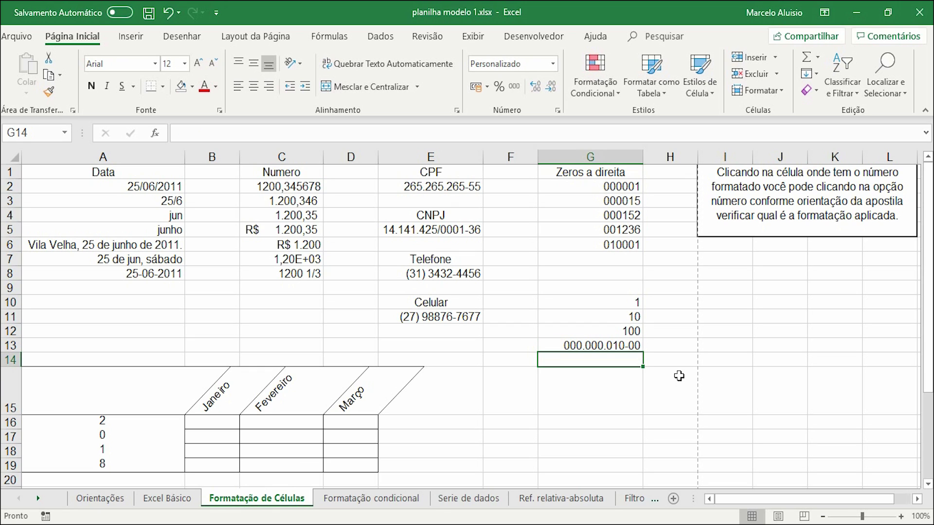
click(611, 346)
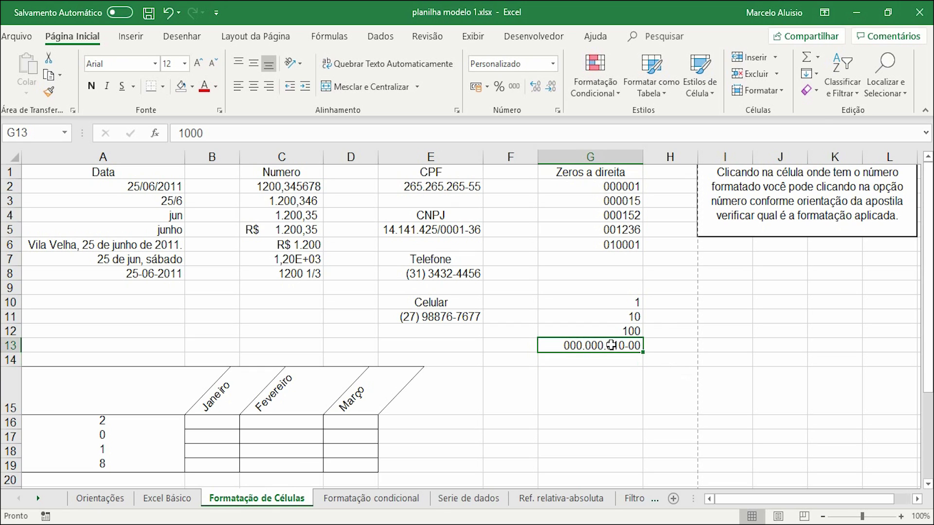
click(809, 91)
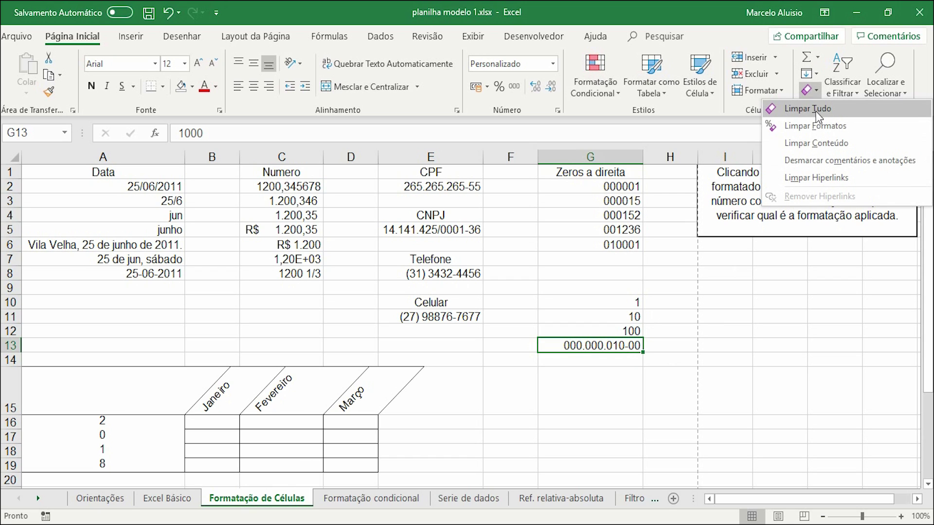
click(820, 117)
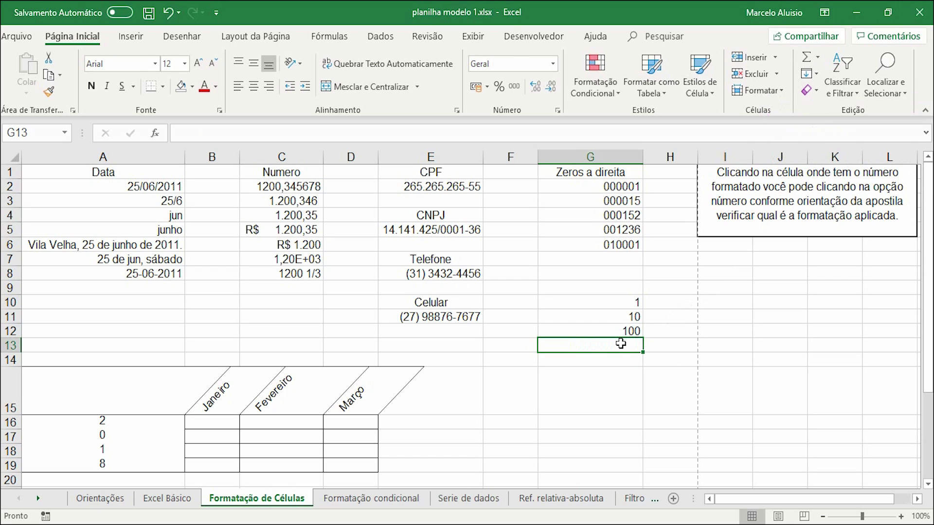
text(1000)
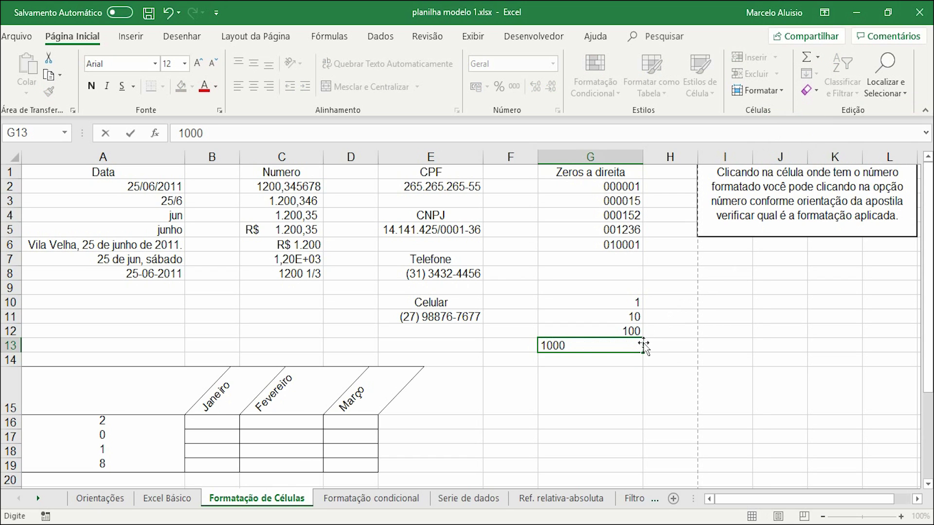
key(Return)
- Give G10:G13 the custom format 00000 so they show 00001, 00010, 00100 and 01000
click(616, 302)
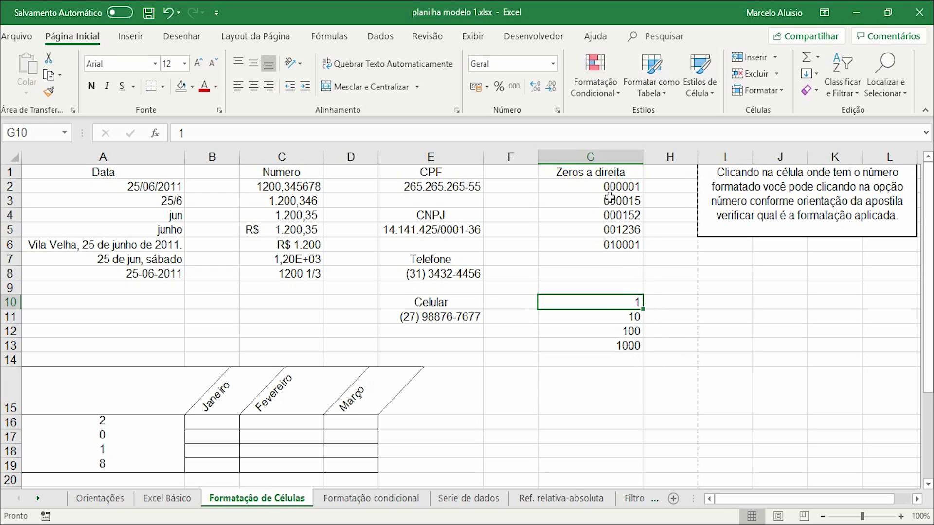
drag(615, 302, 624, 345)
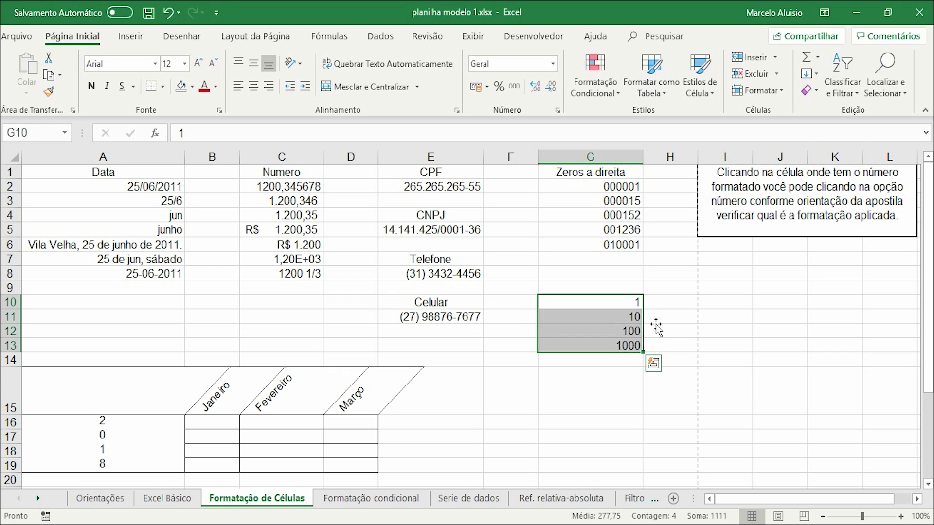
click(557, 111)
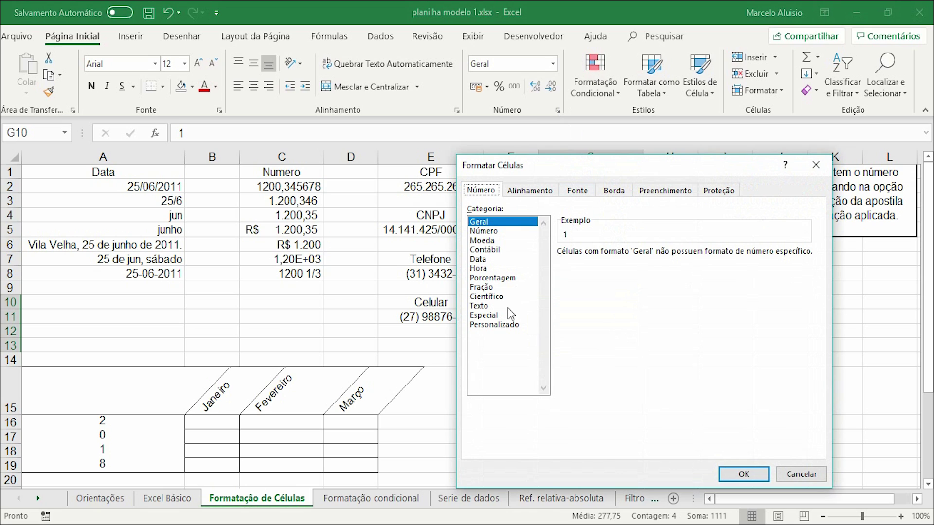
click(498, 324)
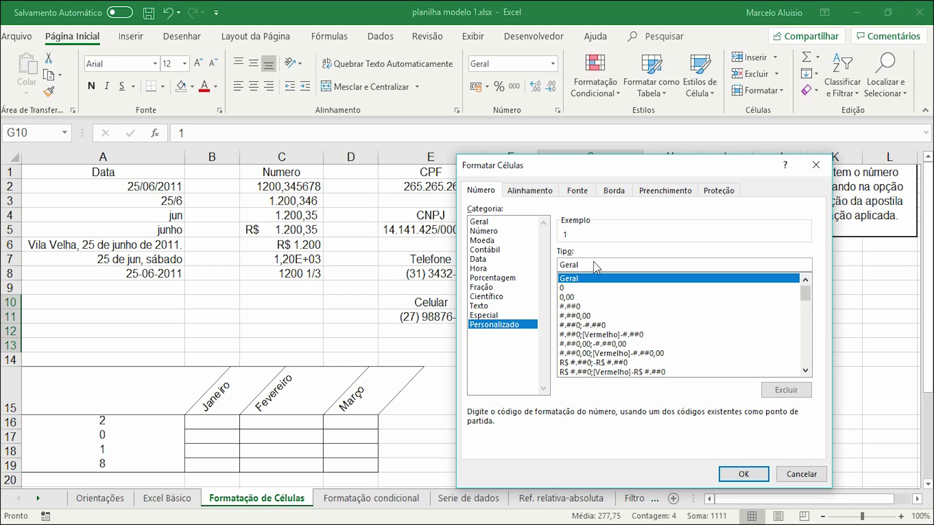
scroll(626, 342, down, 6)
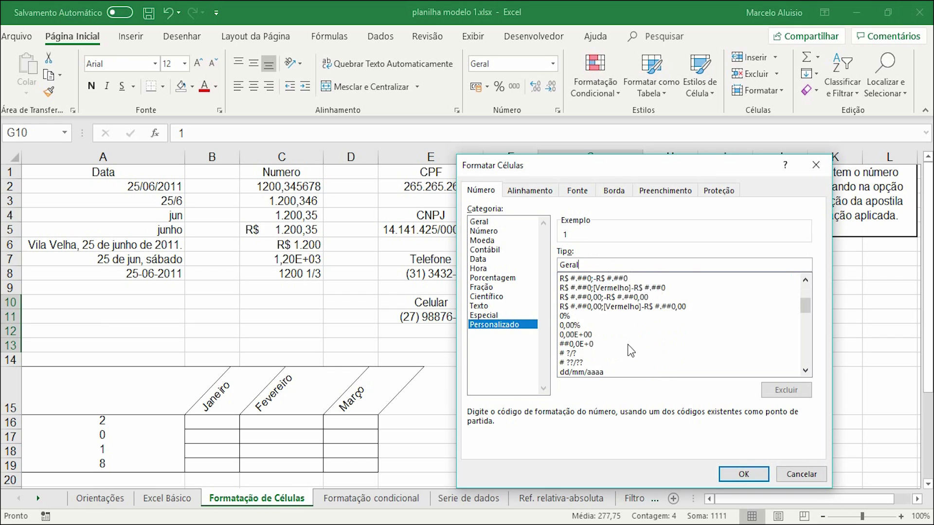
scroll(628, 352, down, 8)
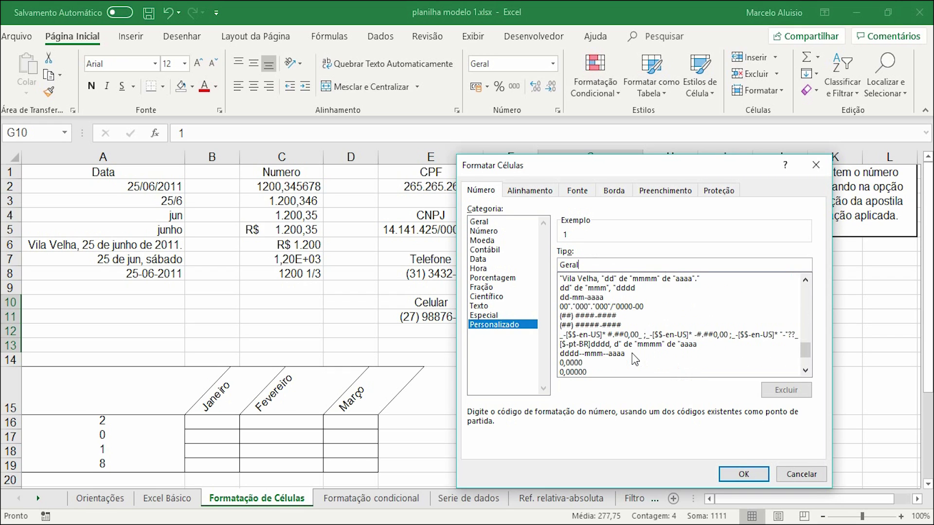
scroll(632, 354, down, 2)
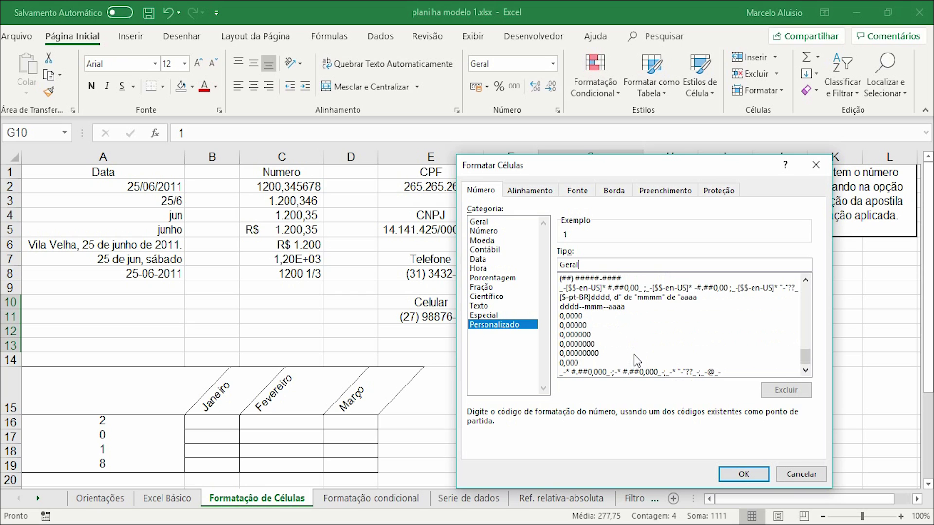
scroll(632, 352, up, 15)
drag(588, 266, 517, 256)
text(00)
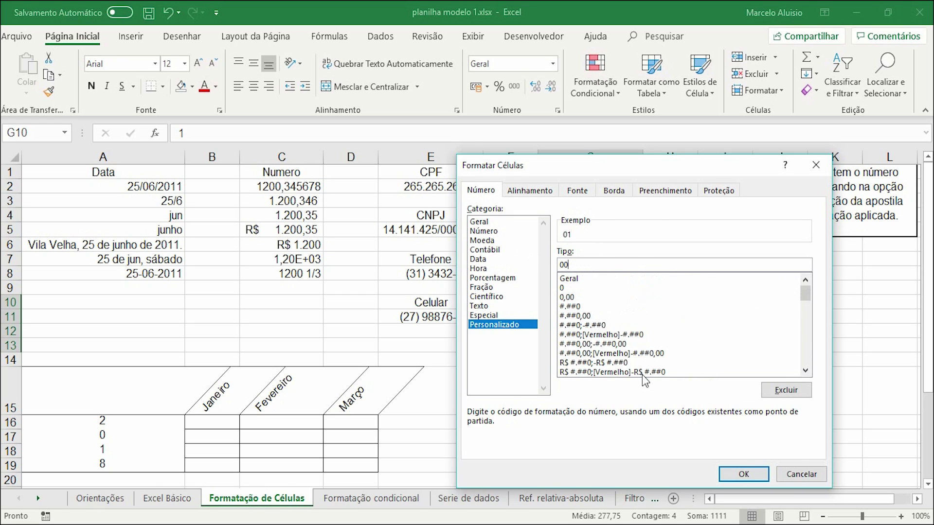
text(000)
click(740, 476)
click(744, 474)
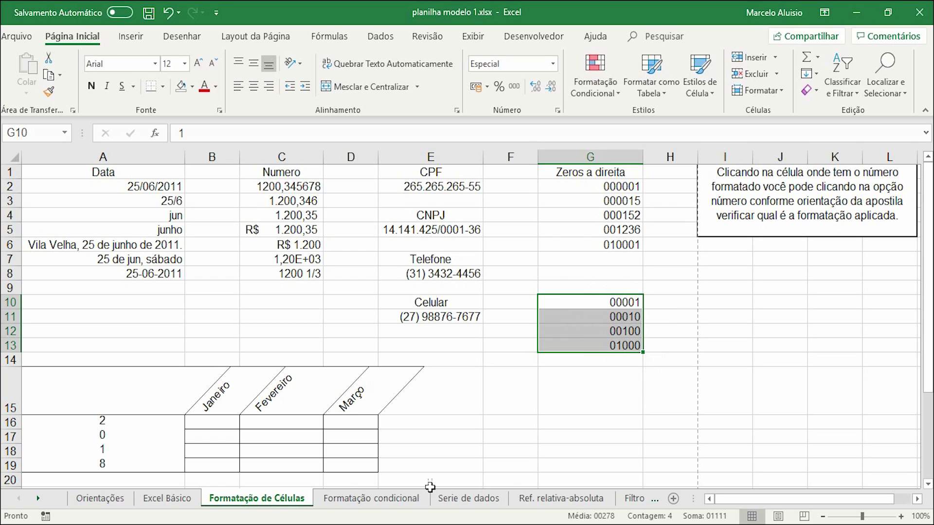
- On the Formatação condicional sheet, select C3:H17 and clear conditional formatting rules from the entire sheet
click(383, 500)
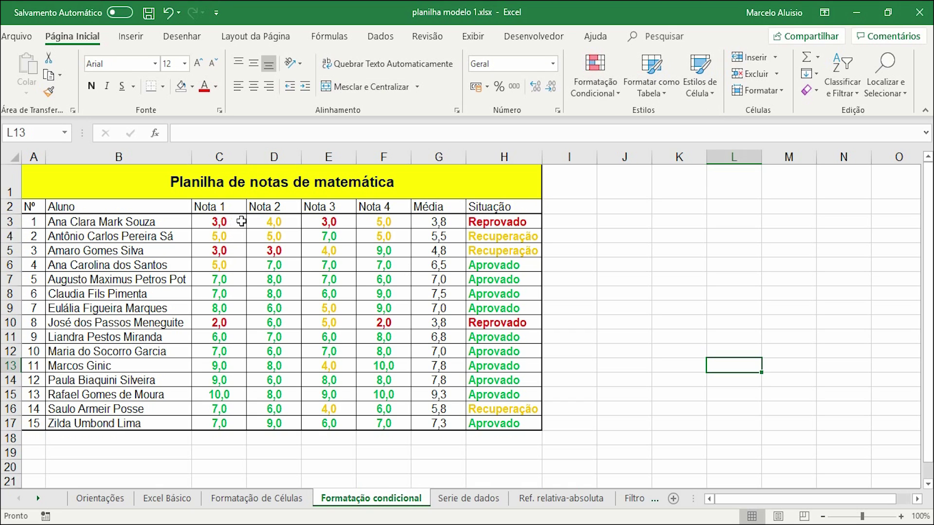
drag(212, 222, 399, 425)
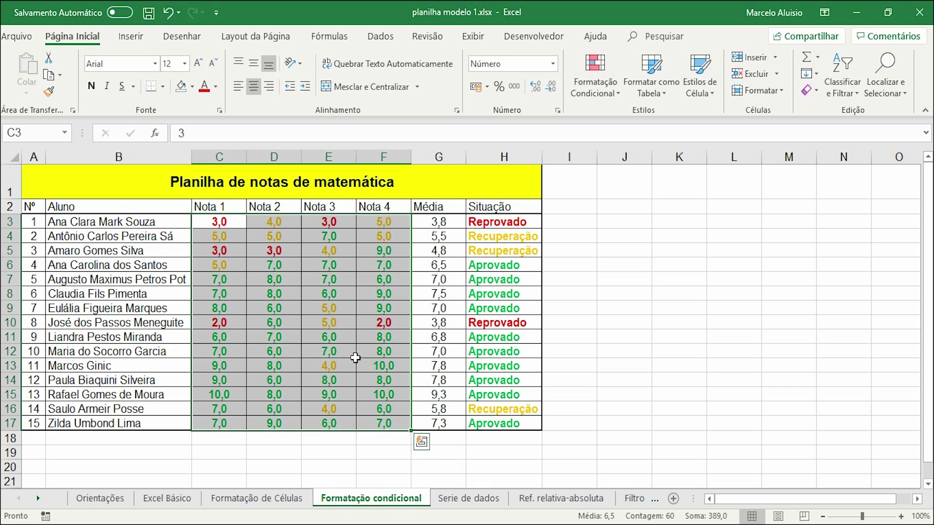
click(219, 222)
drag(220, 222, 518, 426)
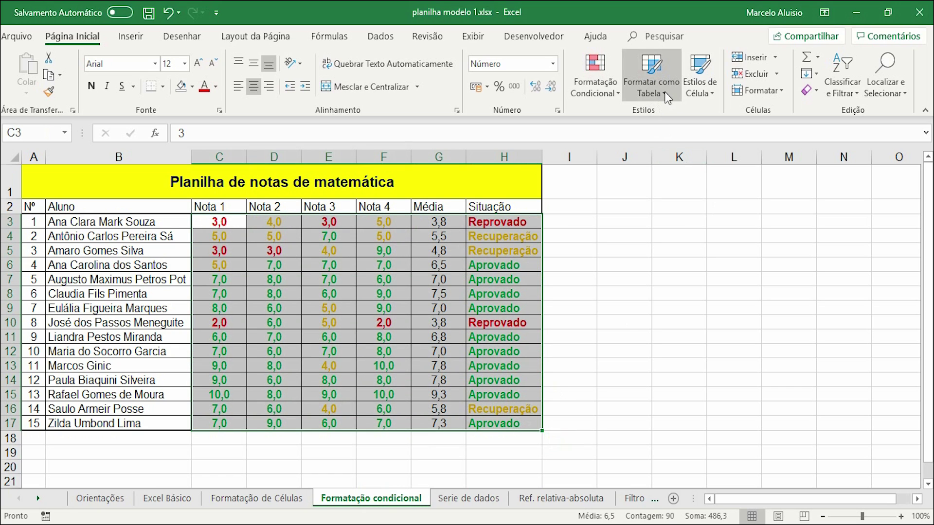
click(617, 95)
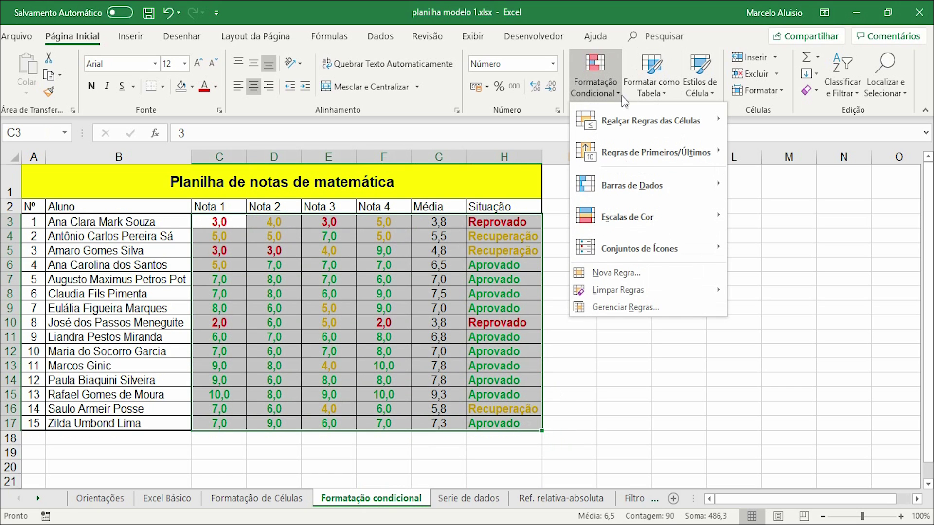
mouse_move(617, 291)
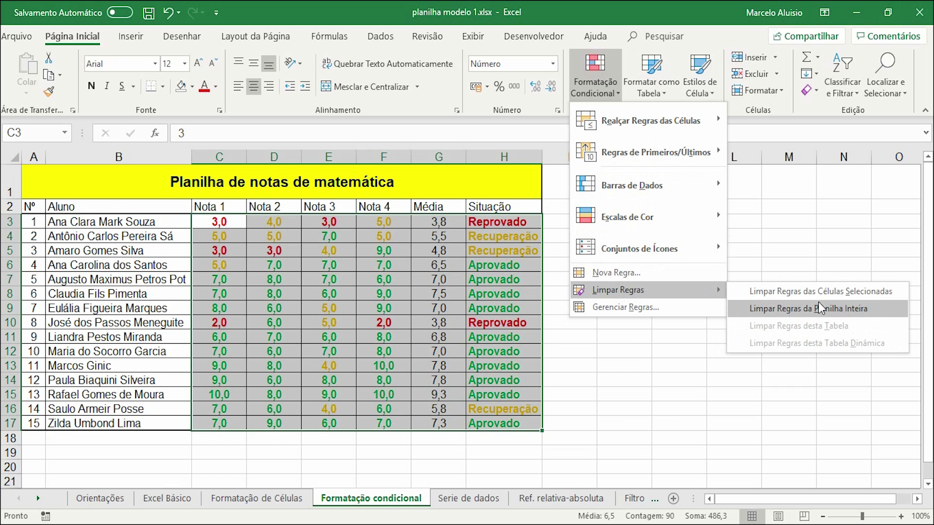
click(795, 296)
click(747, 276)
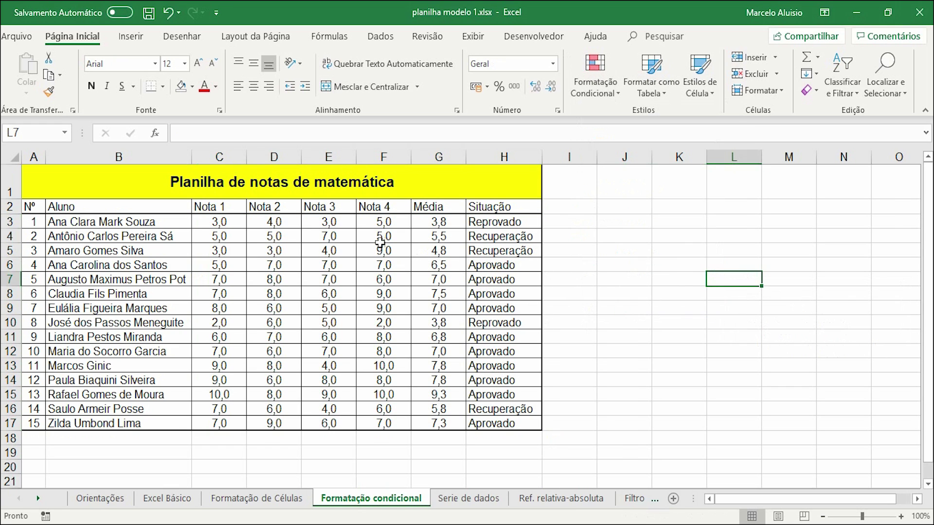
click(161, 499)
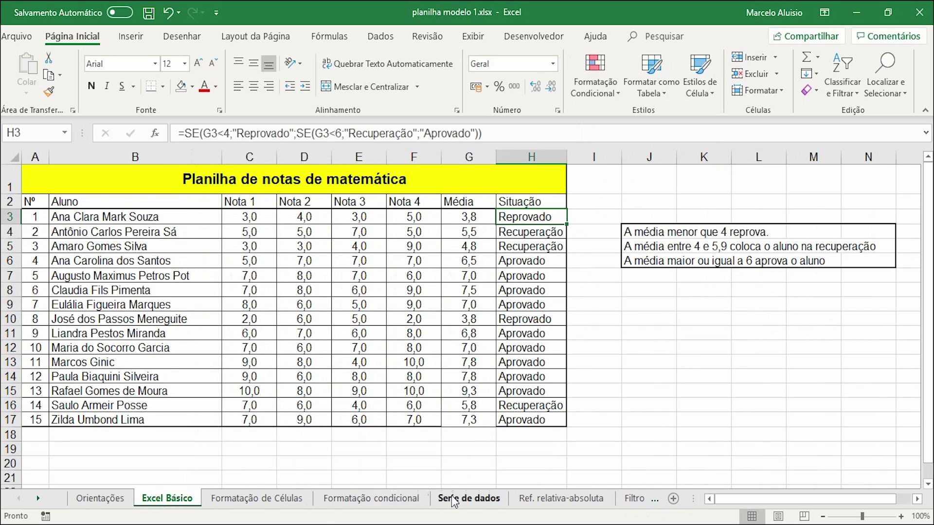
click(373, 498)
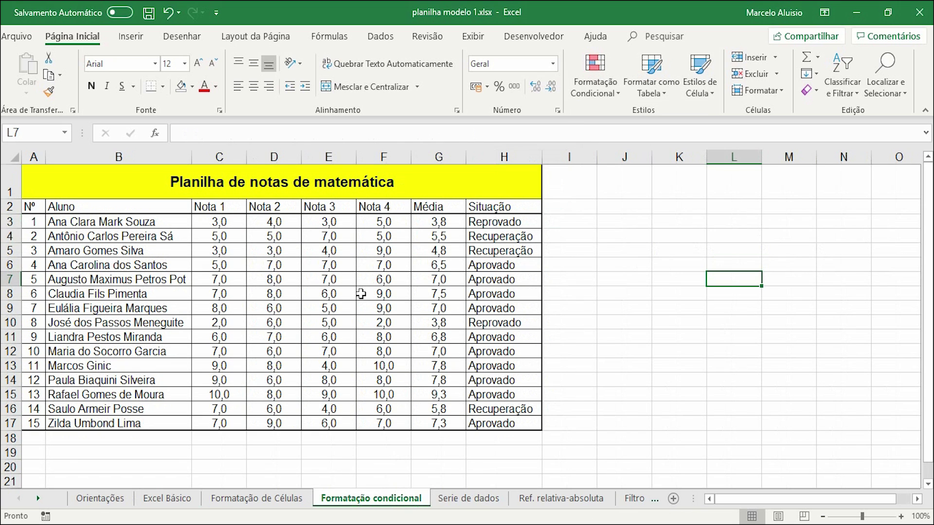
- Start a Less Than 4 highlight rule on C3:G17, trying the red-text preset
drag(223, 223, 435, 421)
click(616, 86)
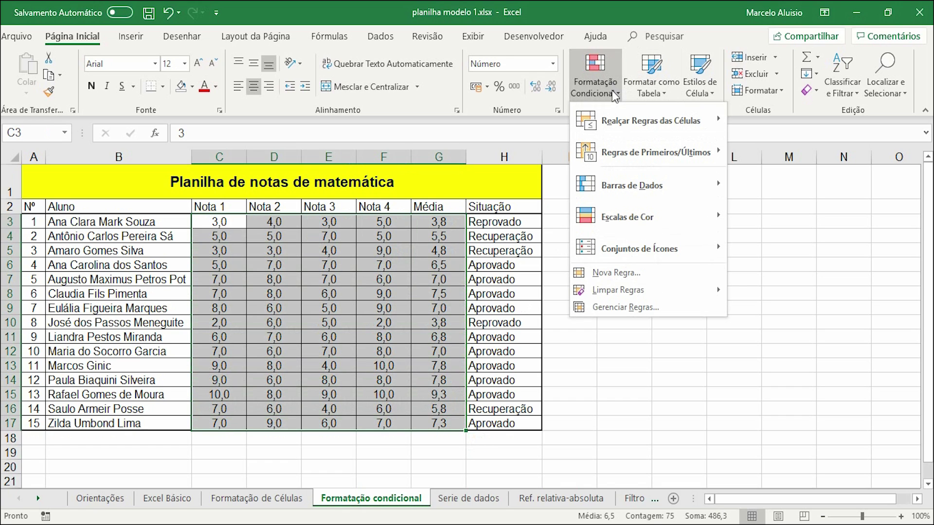
mouse_move(607, 128)
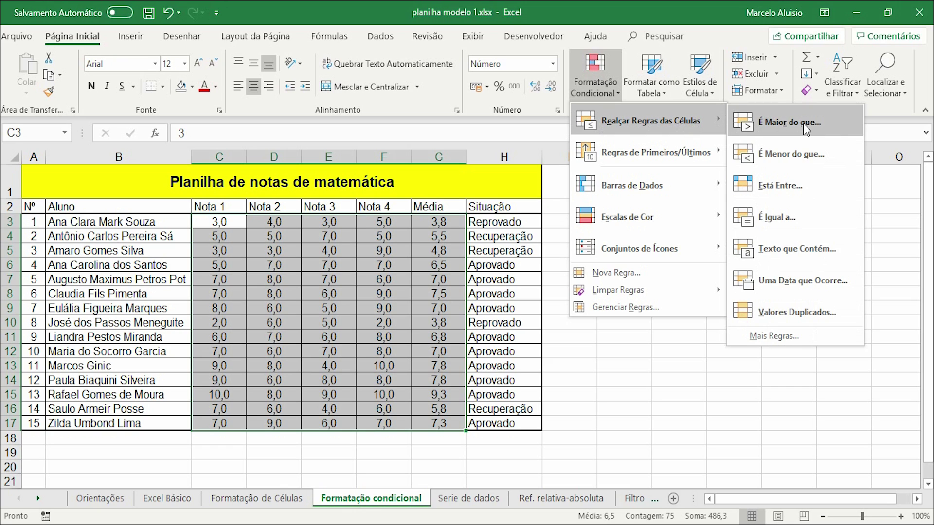
click(811, 157)
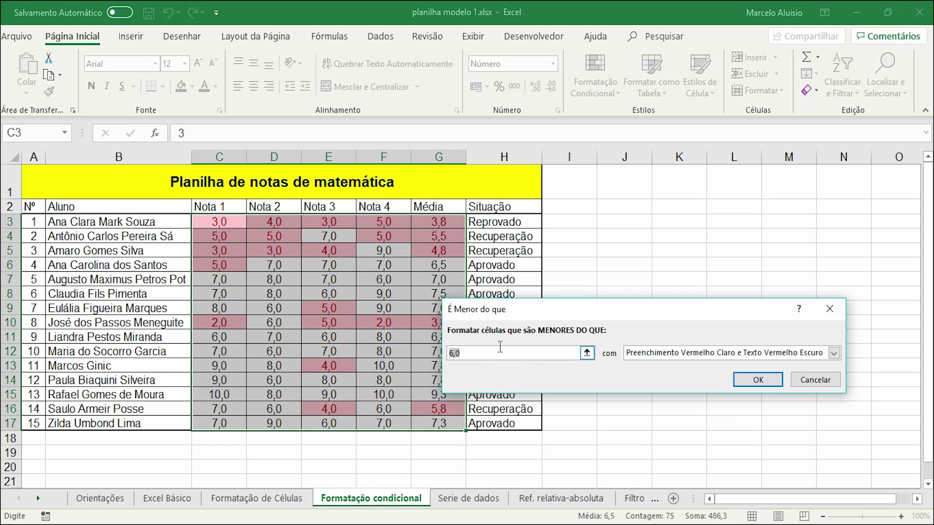
text(4)
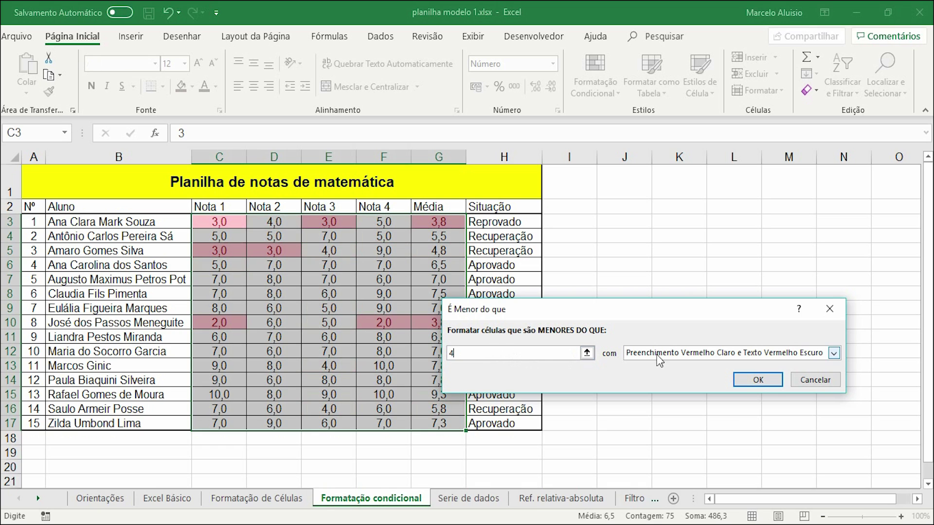
click(834, 353)
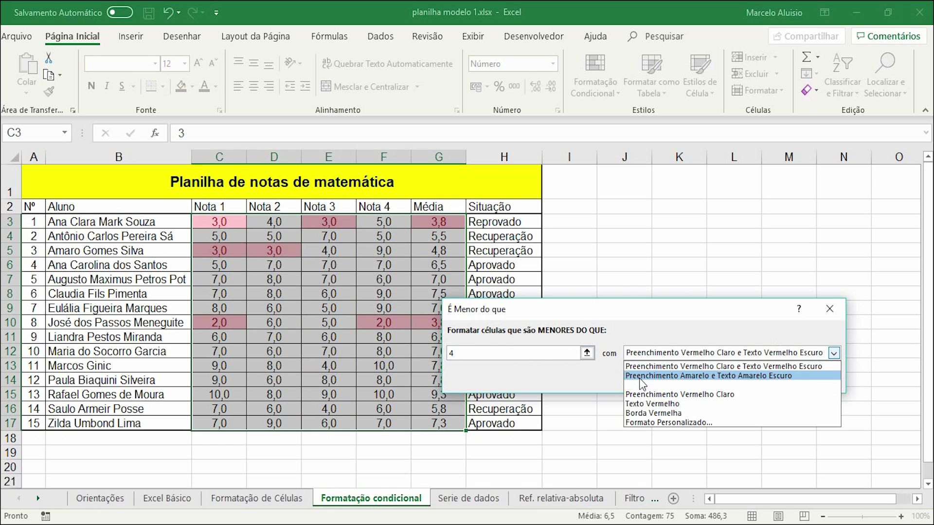
click(664, 404)
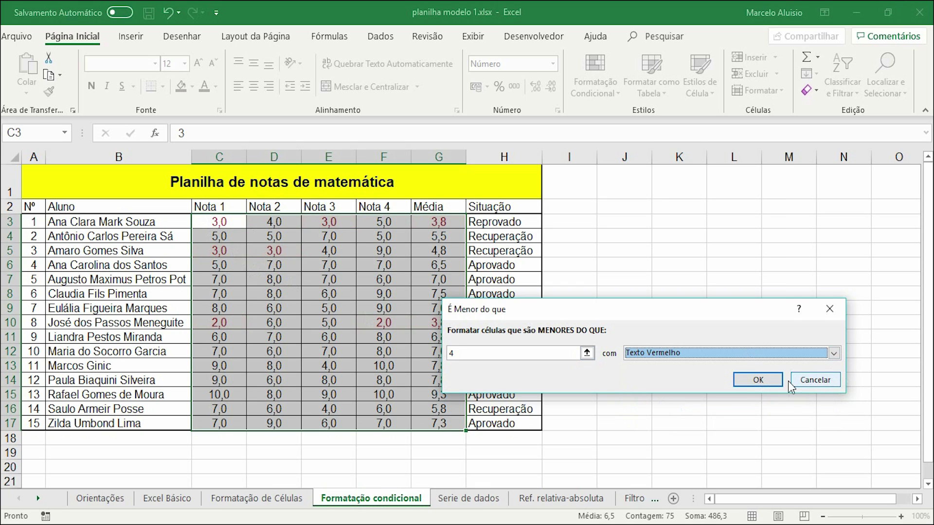
- Switch the rule to a custom bold red font format and apply it
click(833, 353)
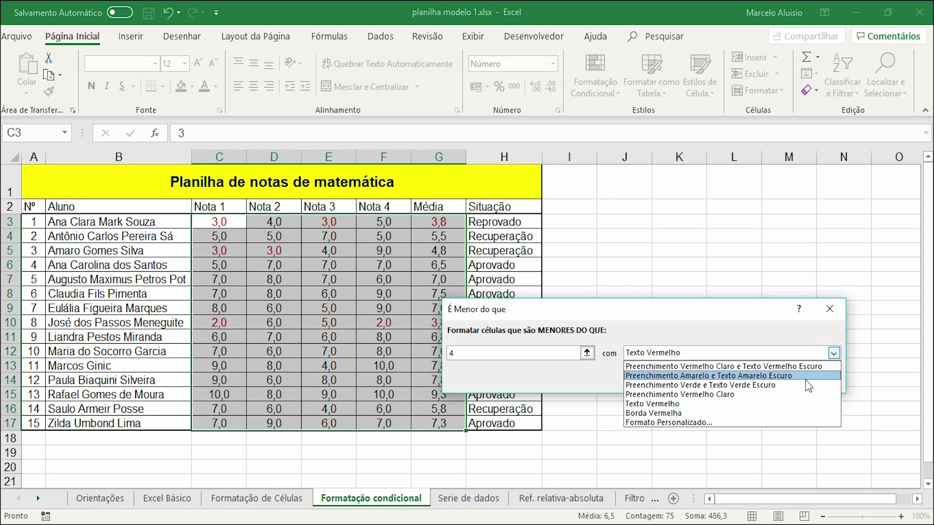
click(664, 423)
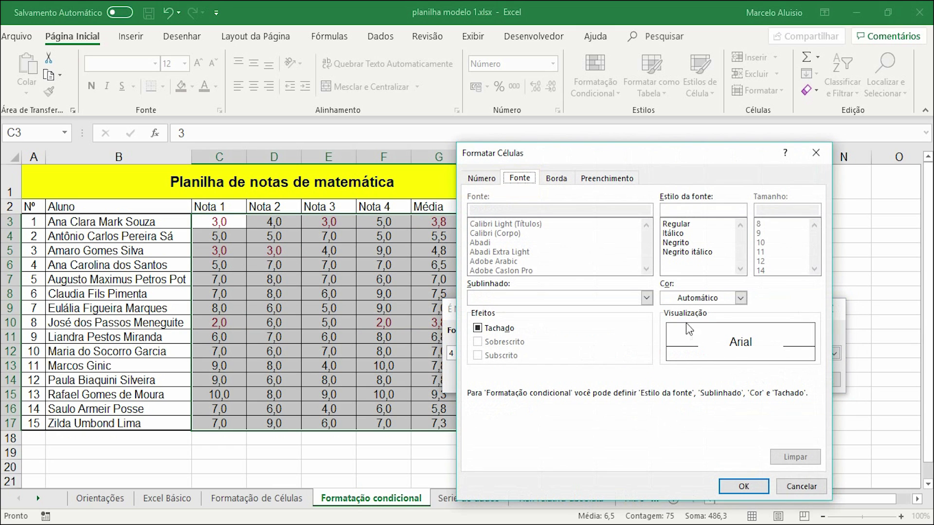
click(686, 243)
click(740, 297)
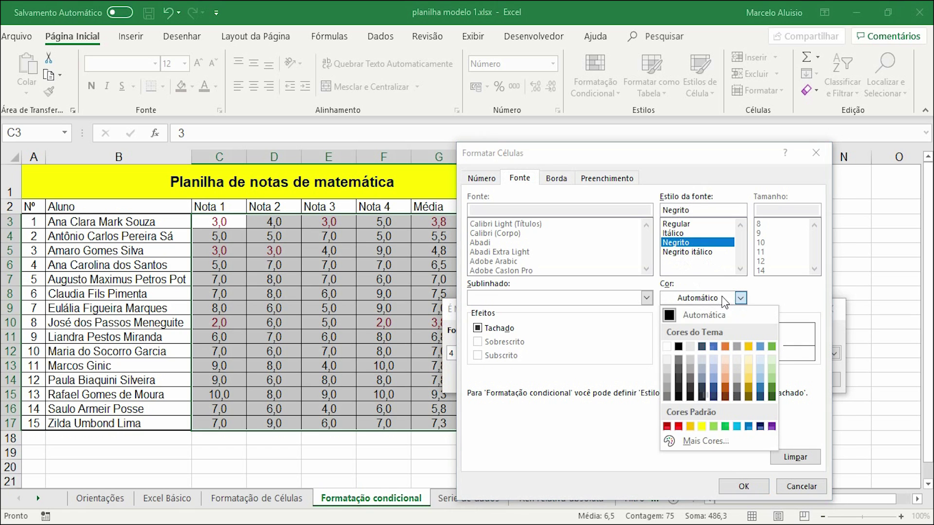
click(678, 427)
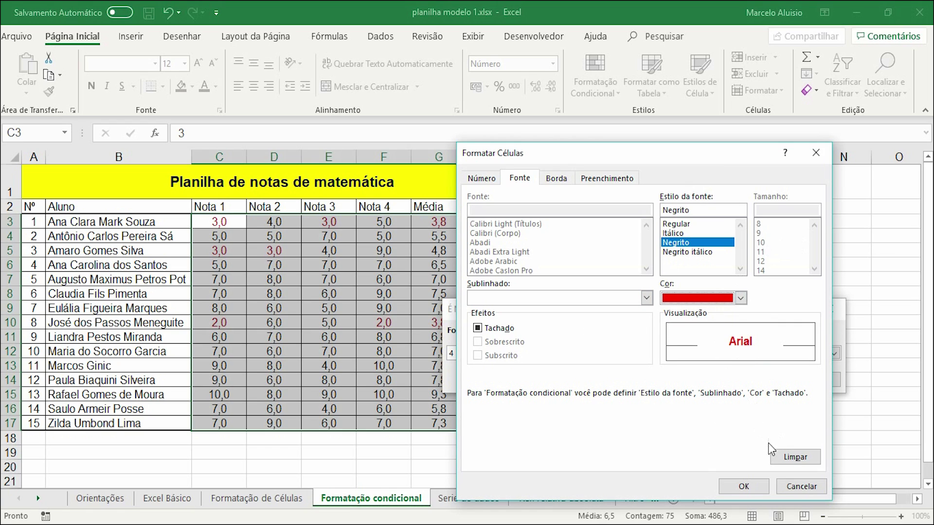
click(745, 486)
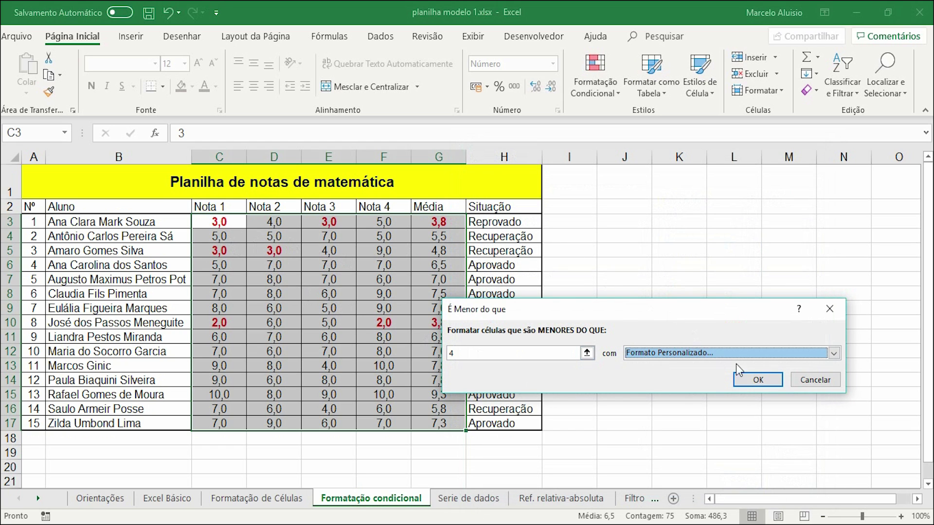
click(754, 375)
click(607, 268)
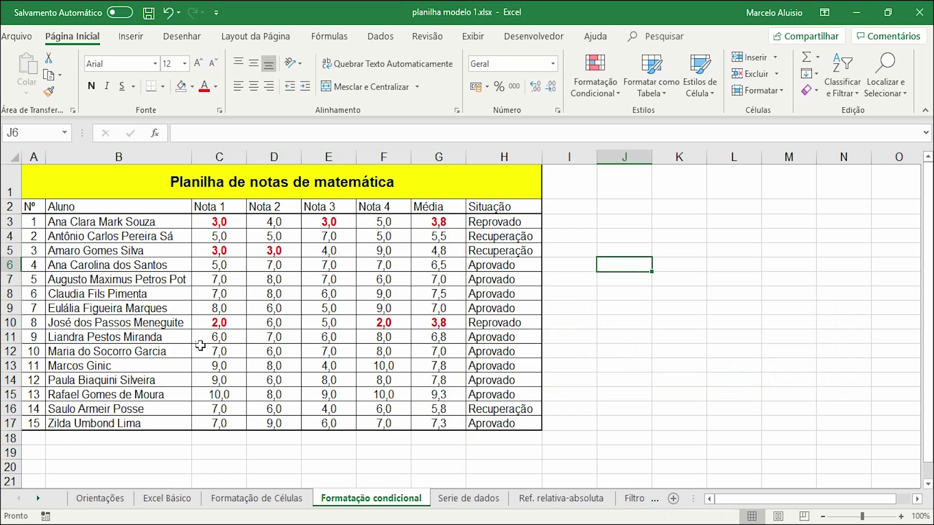
- Start an Está entre rule on C3:G17 with limits 4 and 6
drag(226, 221, 438, 424)
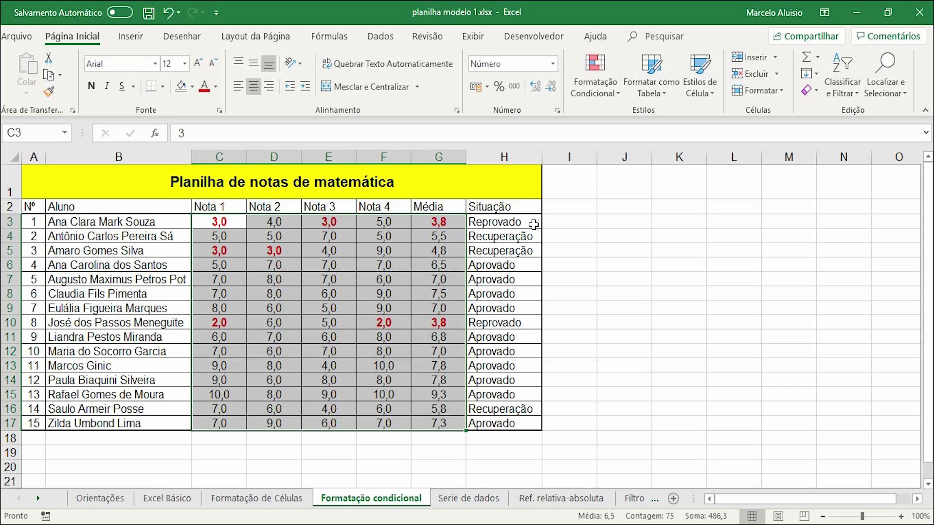
click(608, 95)
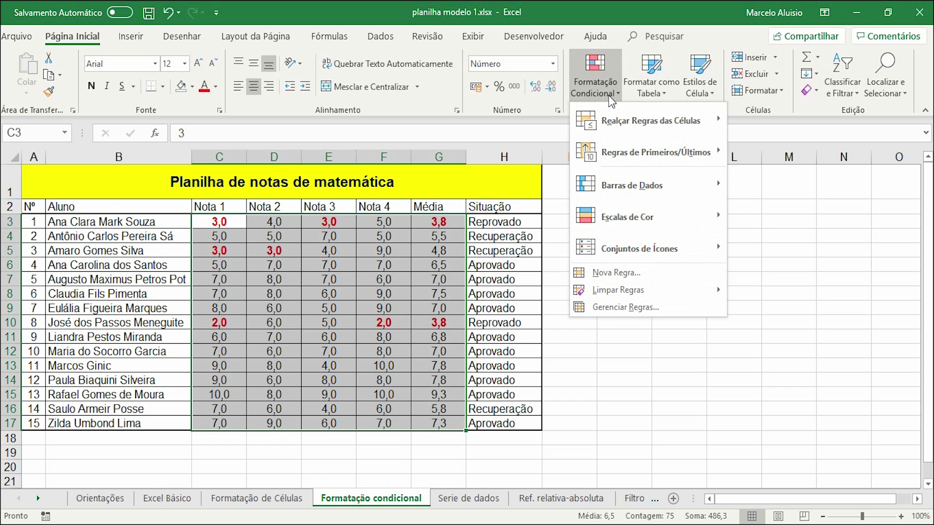
mouse_move(617, 105)
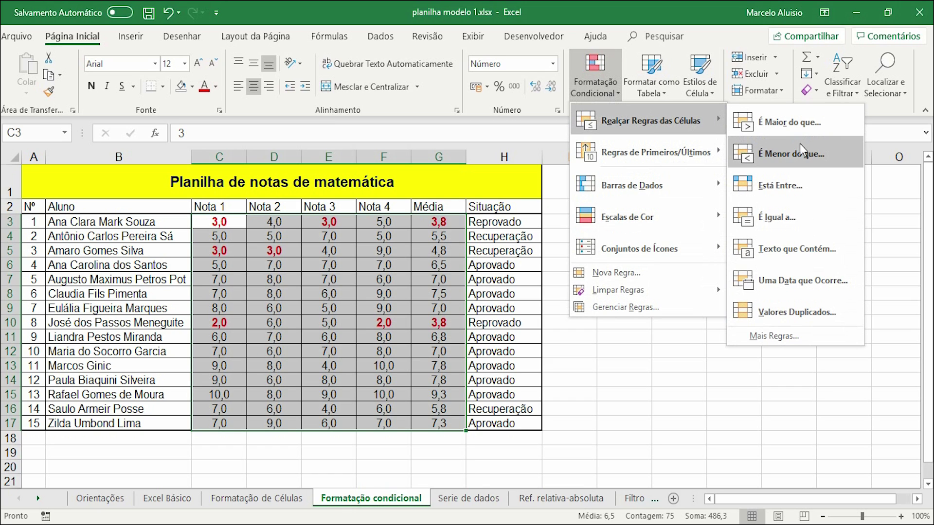
click(800, 181)
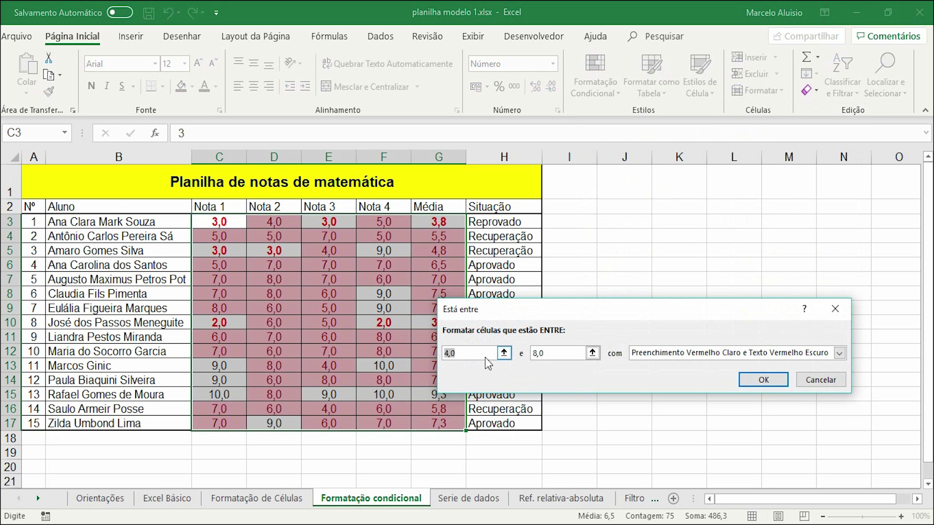
drag(551, 353, 529, 354)
text(6)
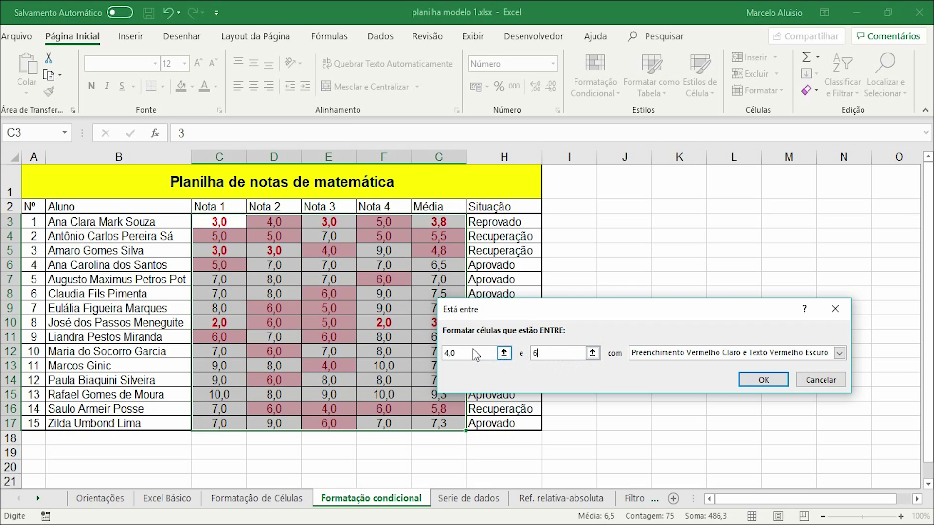
- Give the between rule a custom bold orange font and apply it
click(839, 354)
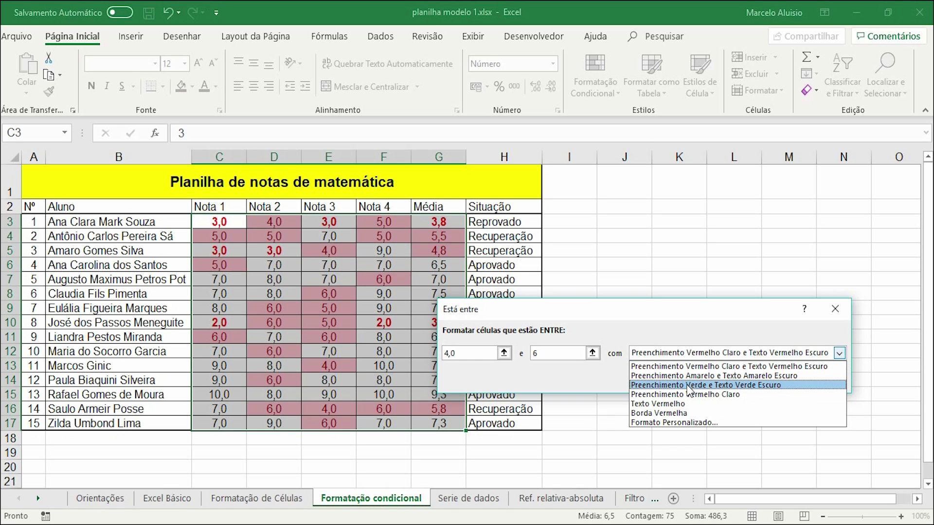
click(667, 422)
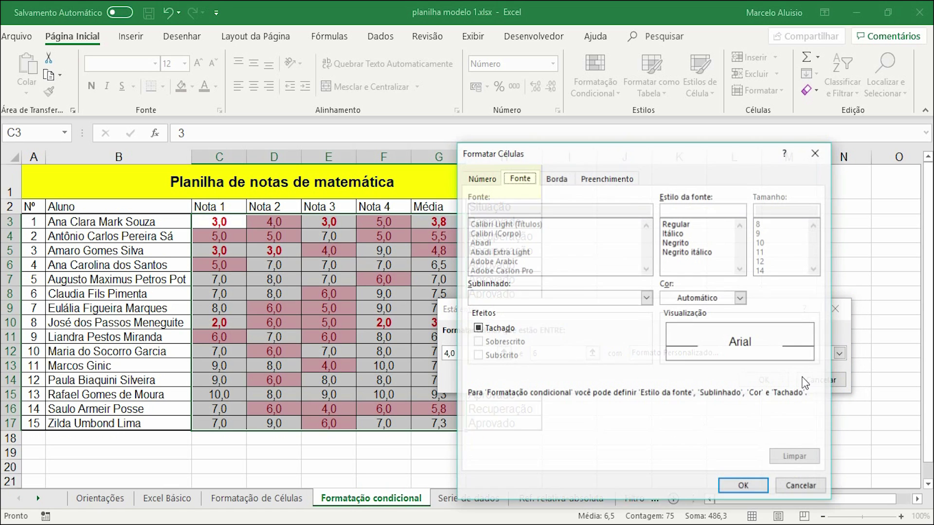
click(741, 297)
click(749, 347)
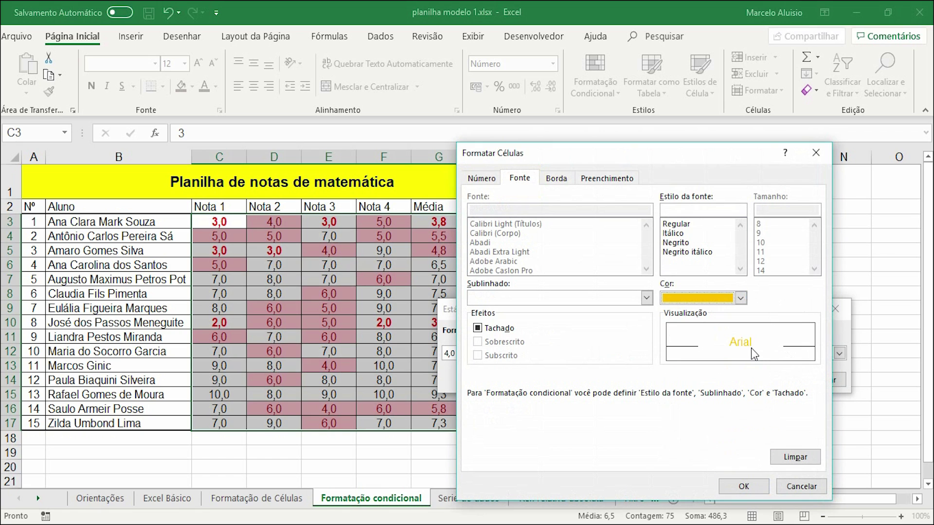
click(740, 297)
click(725, 346)
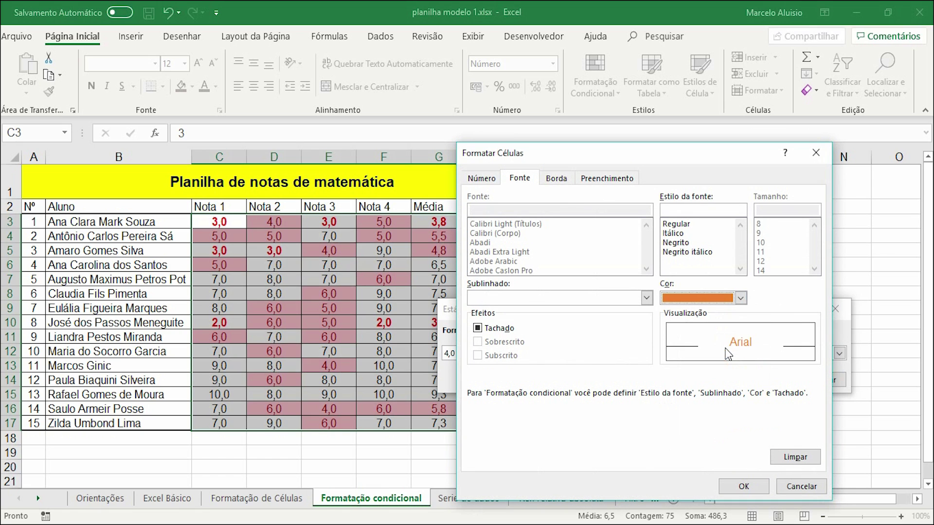
click(686, 243)
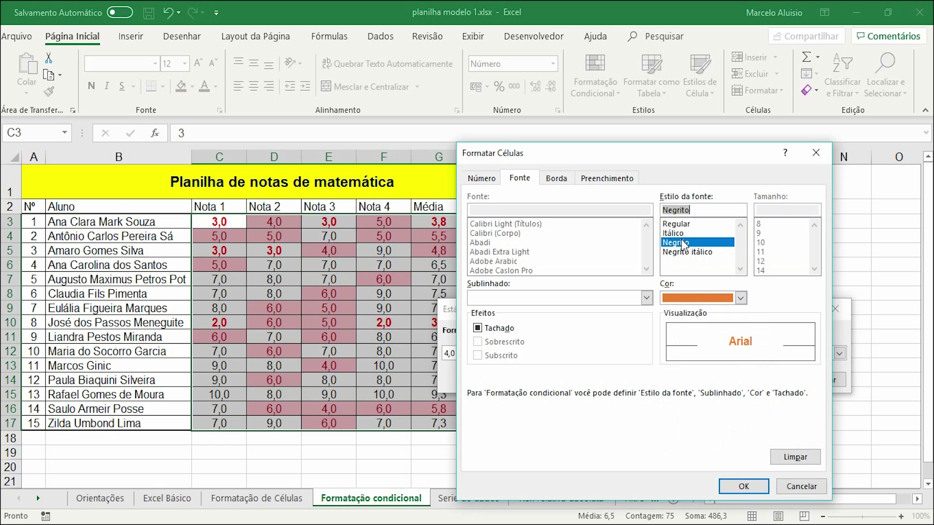
click(743, 486)
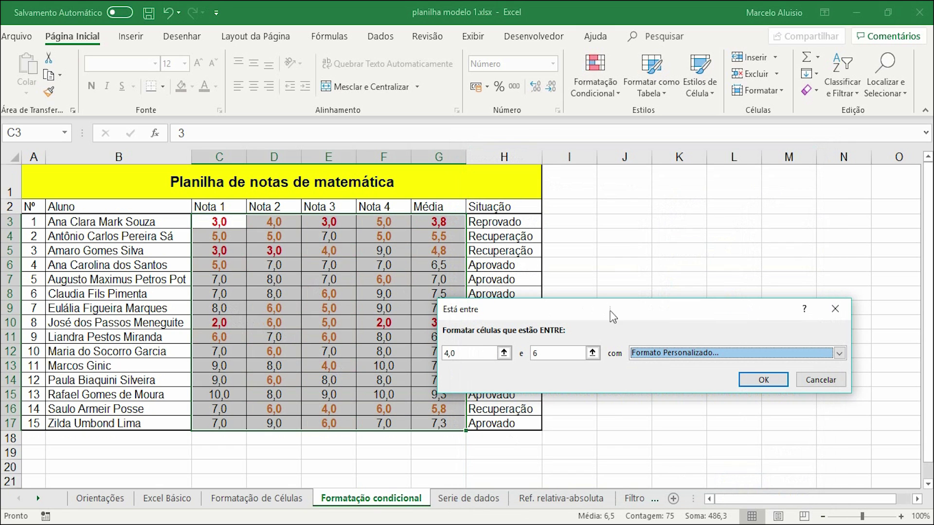
click(751, 379)
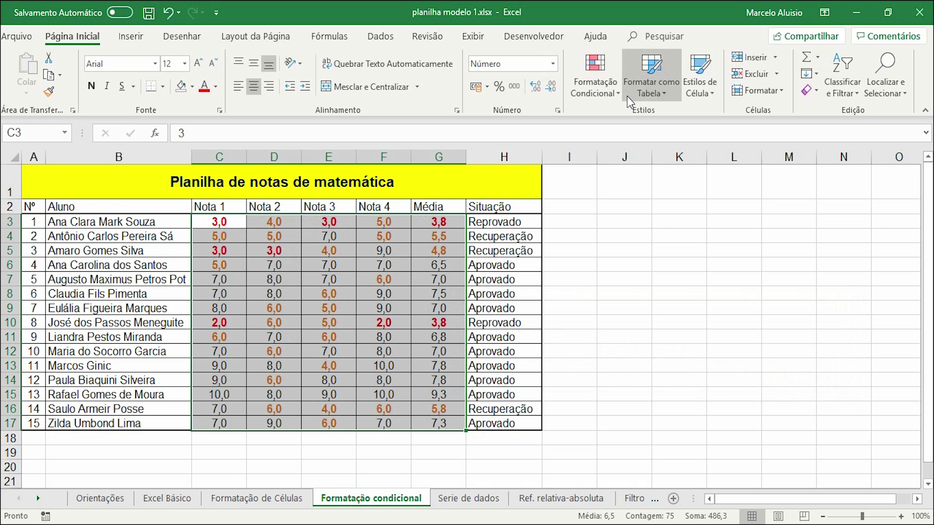
- Add an É Maior do que 5,9 rule with a custom bold green font to the grades
click(612, 92)
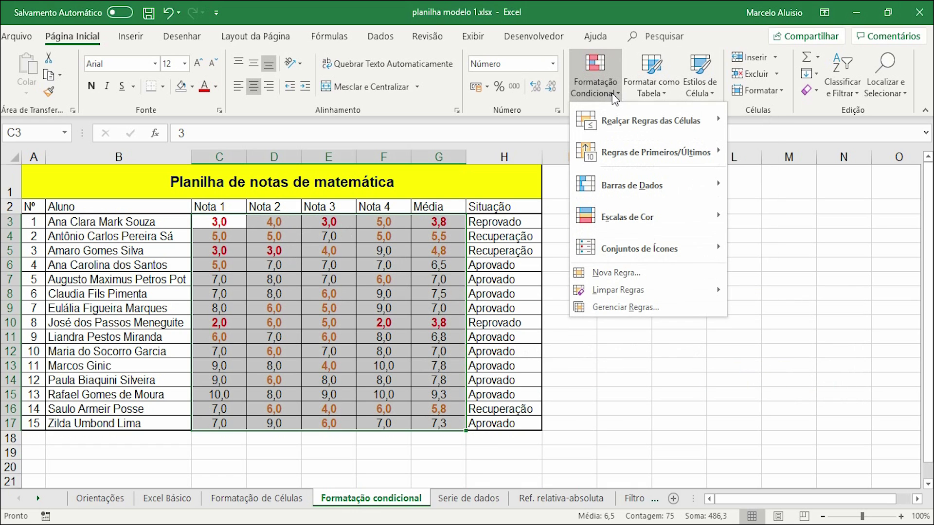
mouse_move(620, 122)
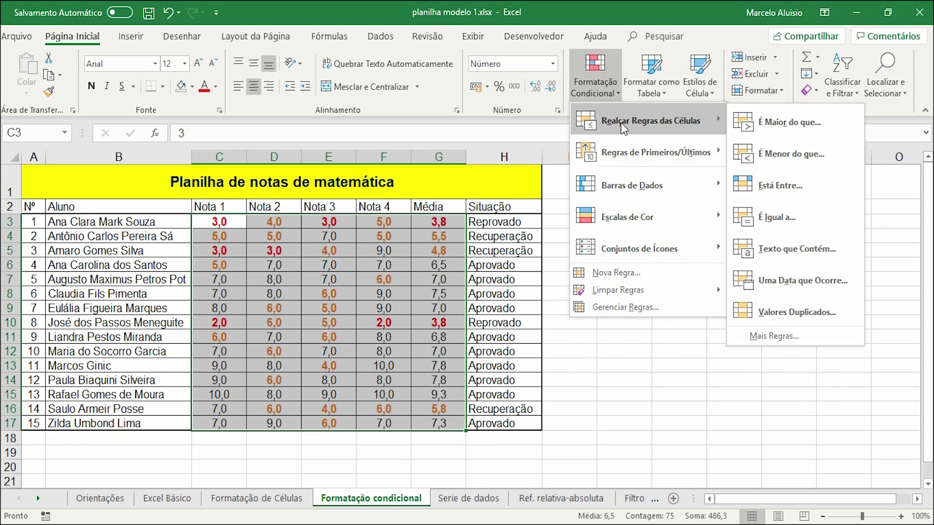
click(754, 121)
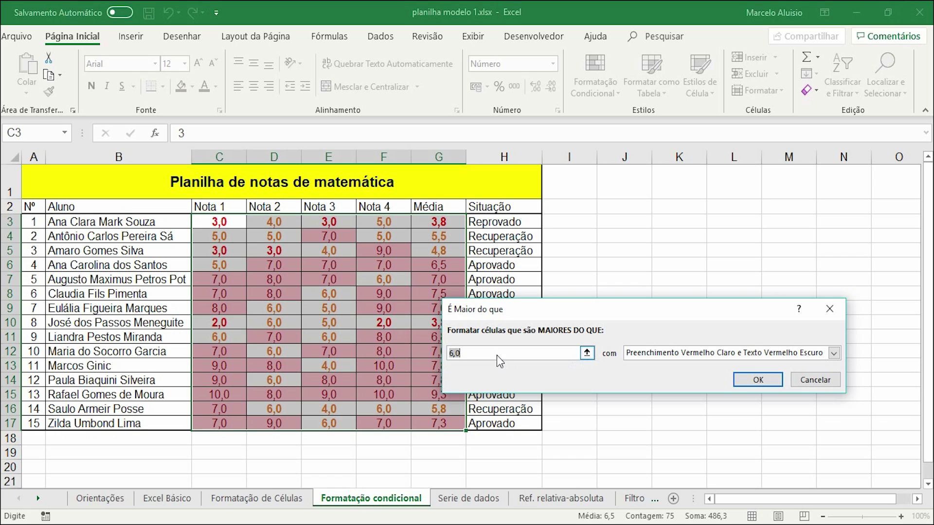
text(5,9)
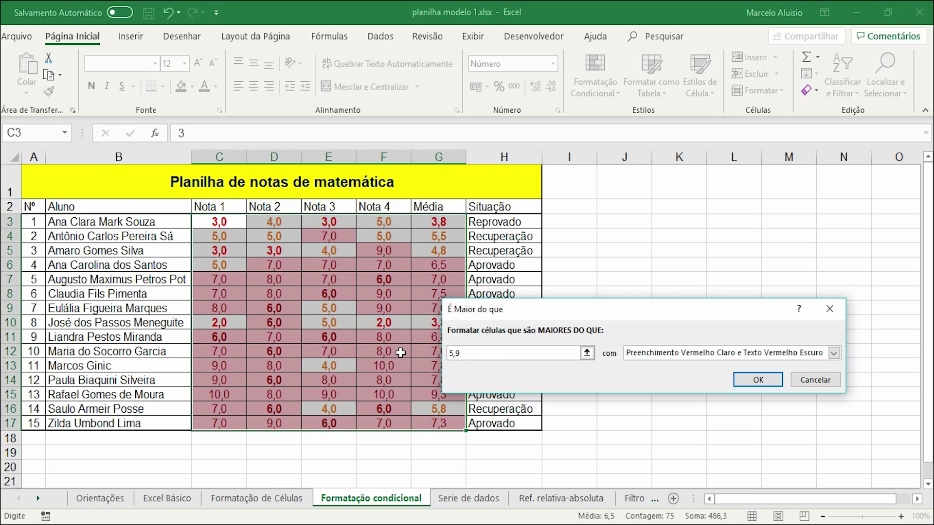
click(835, 353)
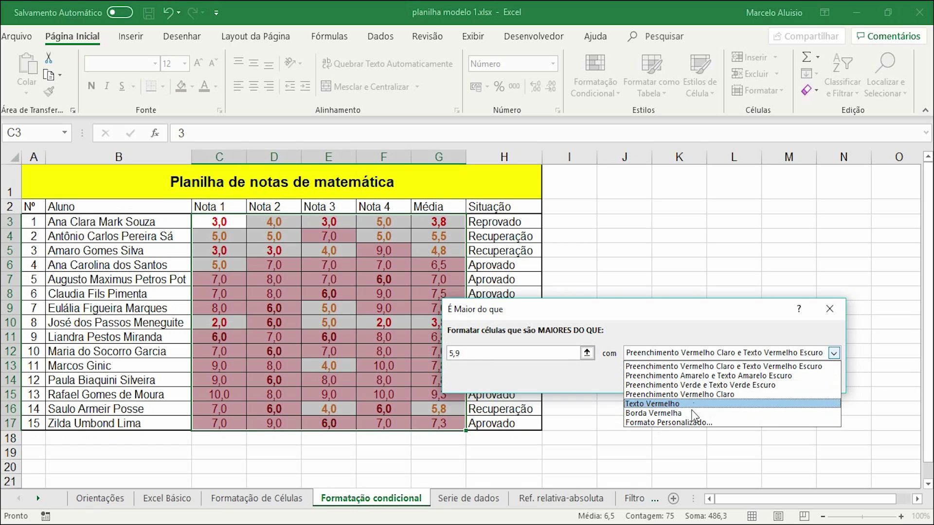
click(687, 423)
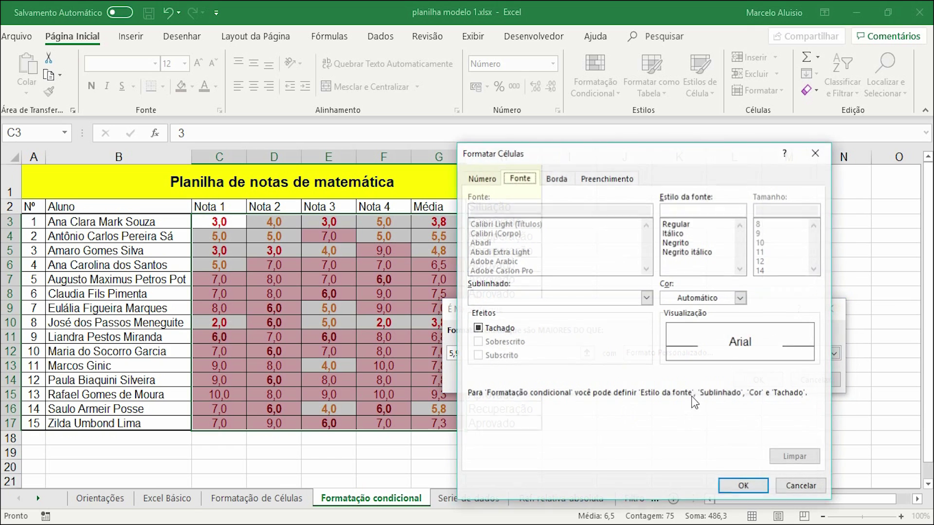
click(740, 299)
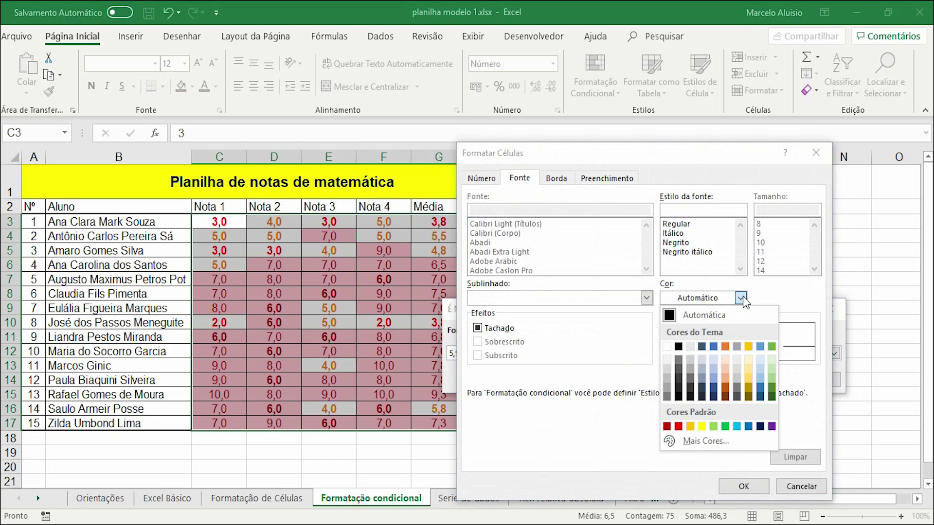
click(725, 426)
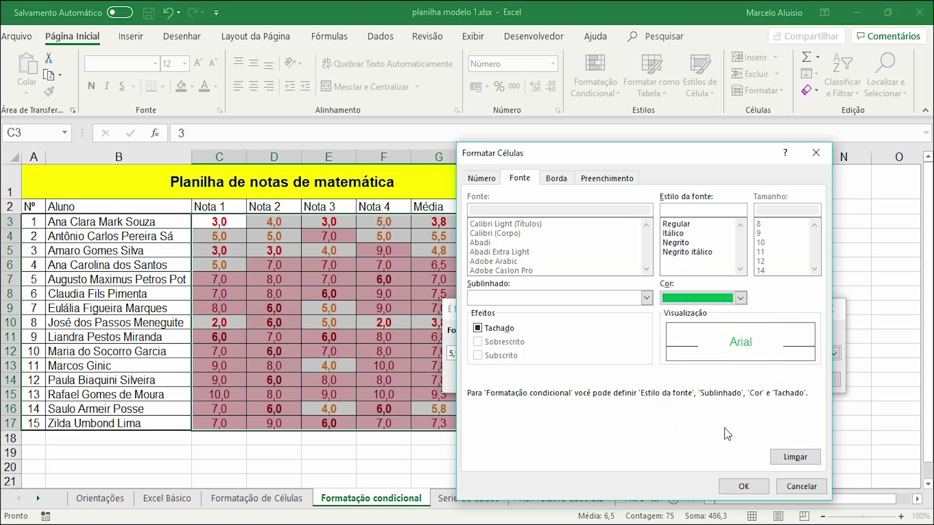
click(679, 243)
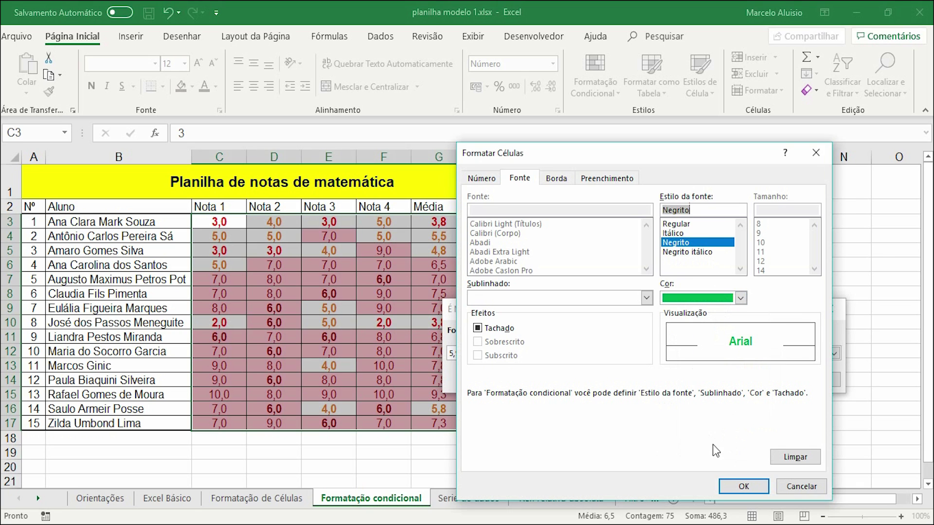
click(727, 486)
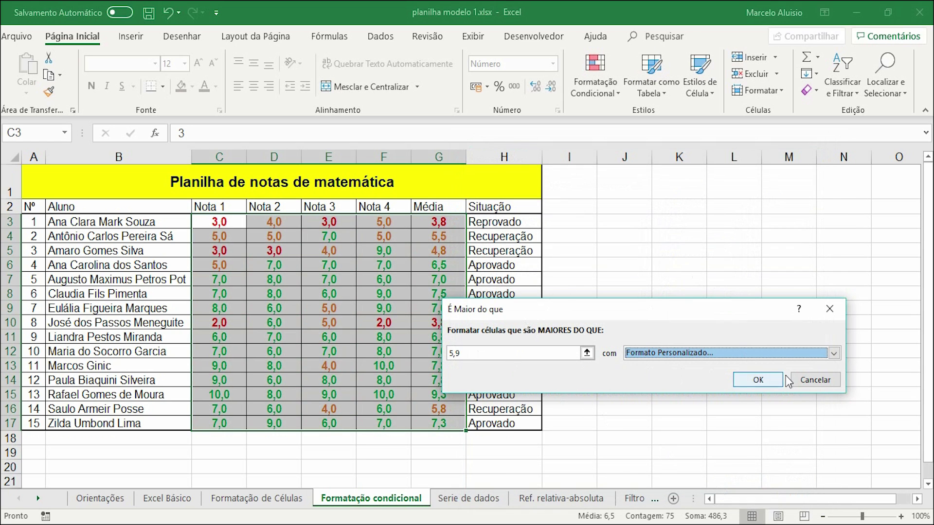
click(758, 379)
click(624, 293)
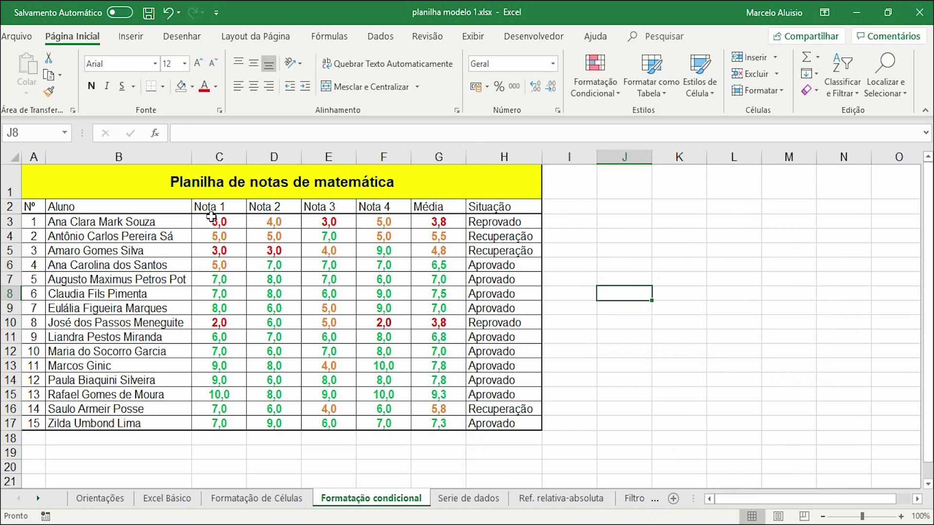
- Select H3:H17 and start an Equal To highlight rule for the value Reprovado
drag(508, 223, 507, 425)
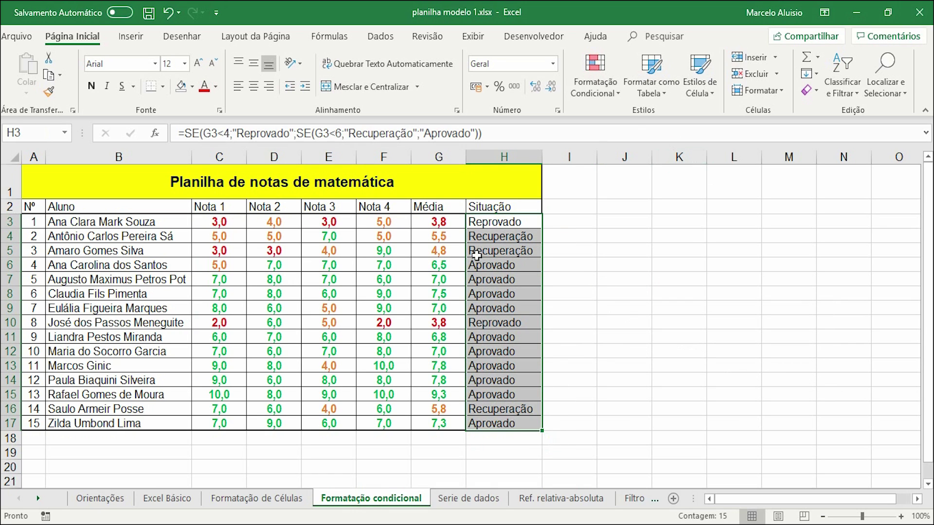
click(599, 73)
mouse_move(687, 122)
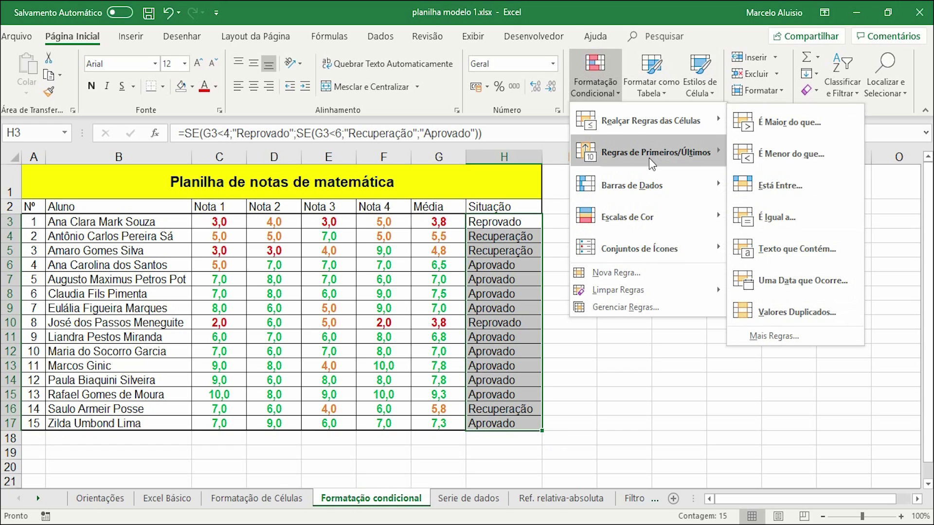
mouse_move(628, 121)
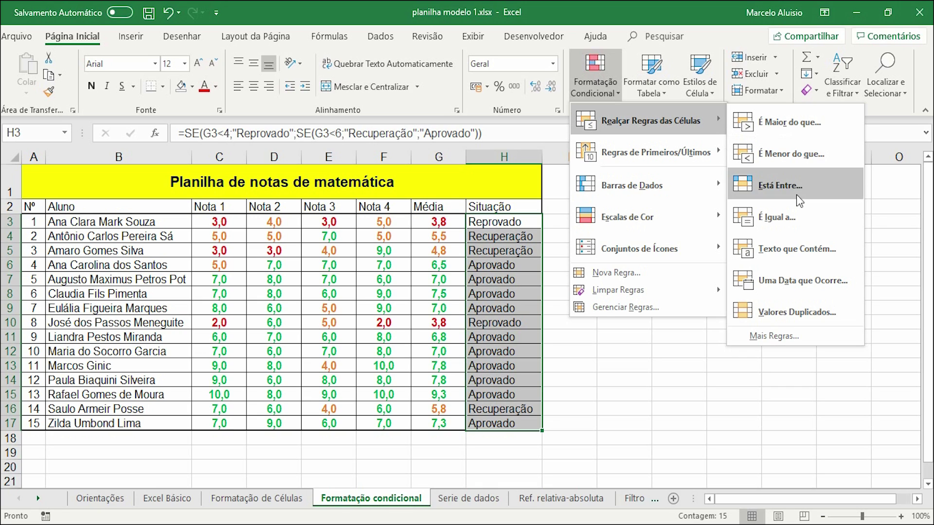
click(778, 218)
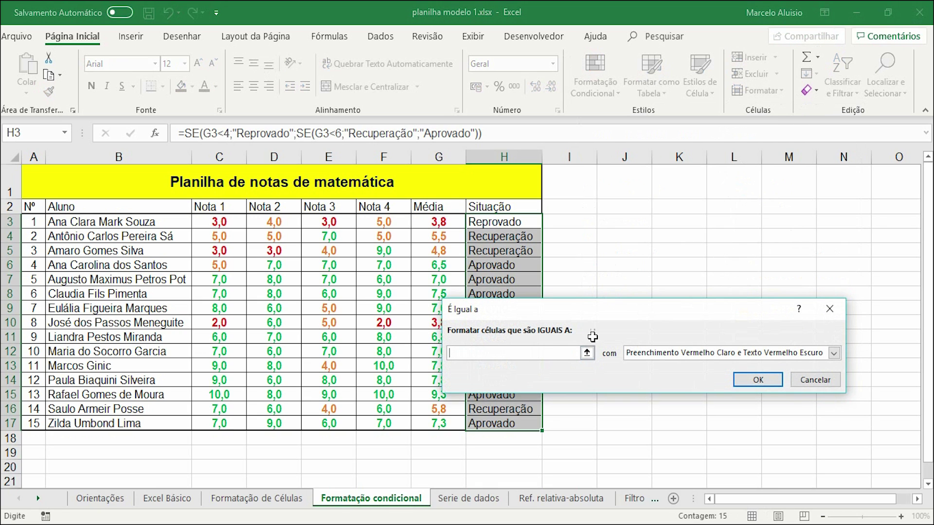
text(Reprovado)
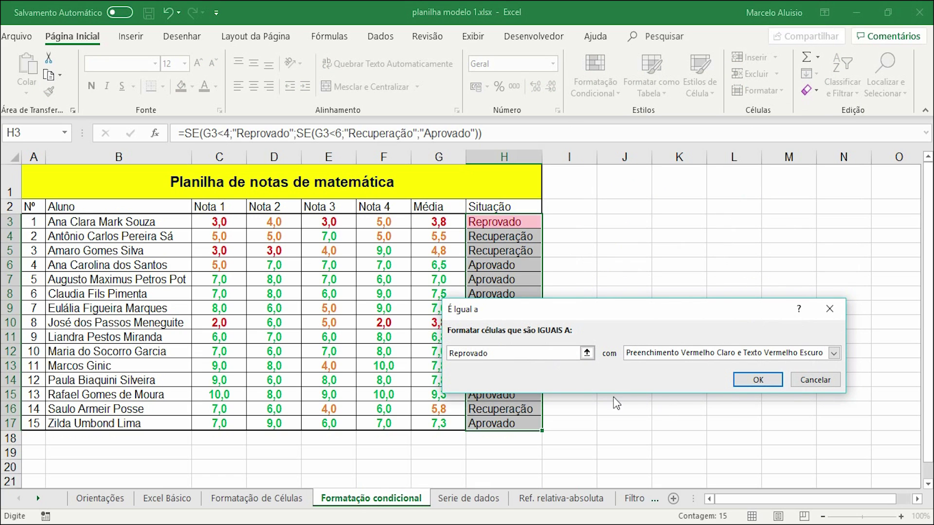
- Give the Reprovado rule a custom bold red font format and apply it
click(834, 353)
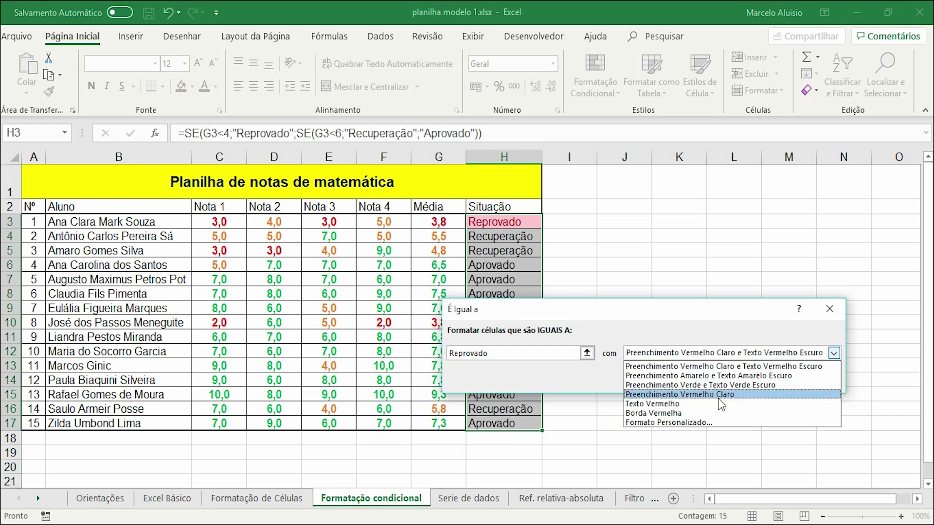
click(695, 422)
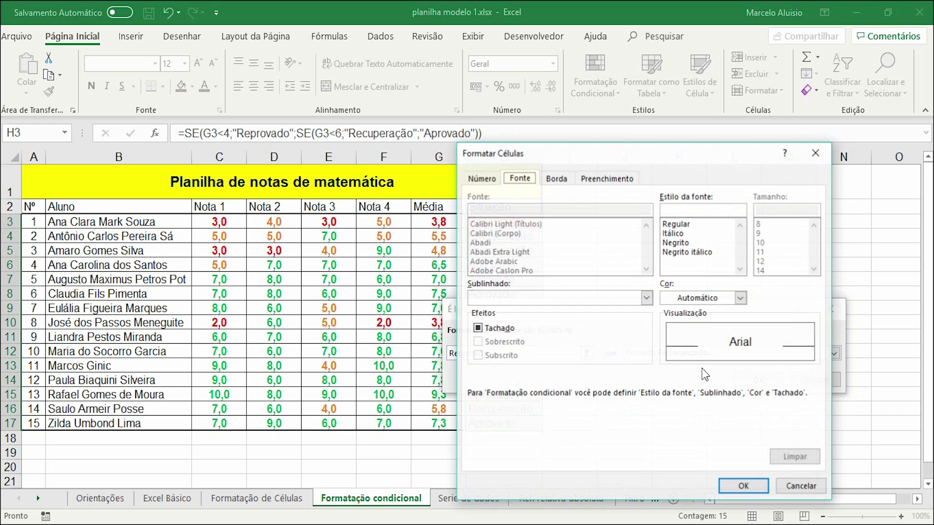
click(740, 298)
click(678, 427)
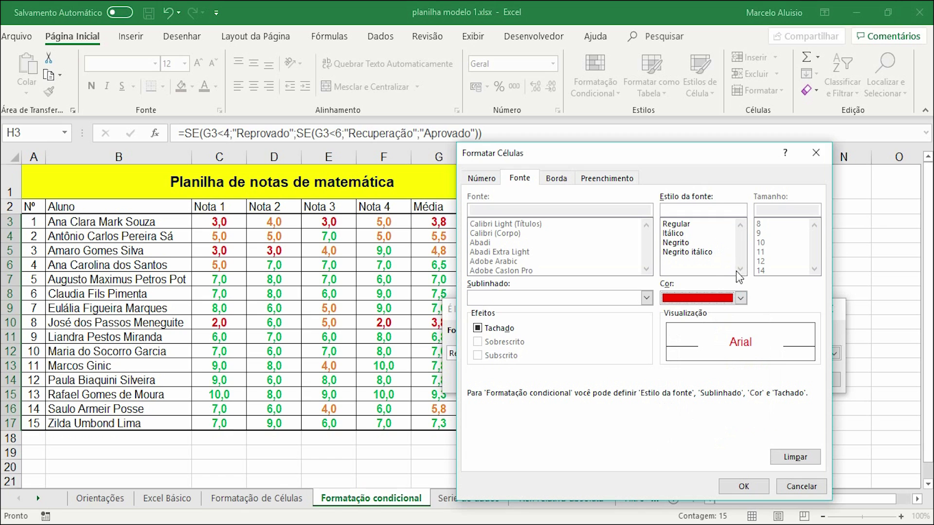
click(682, 243)
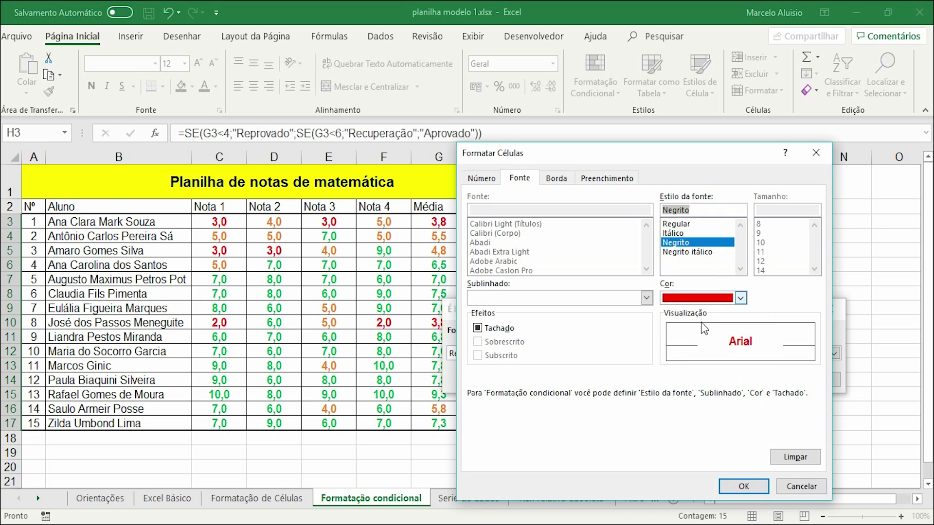
click(753, 487)
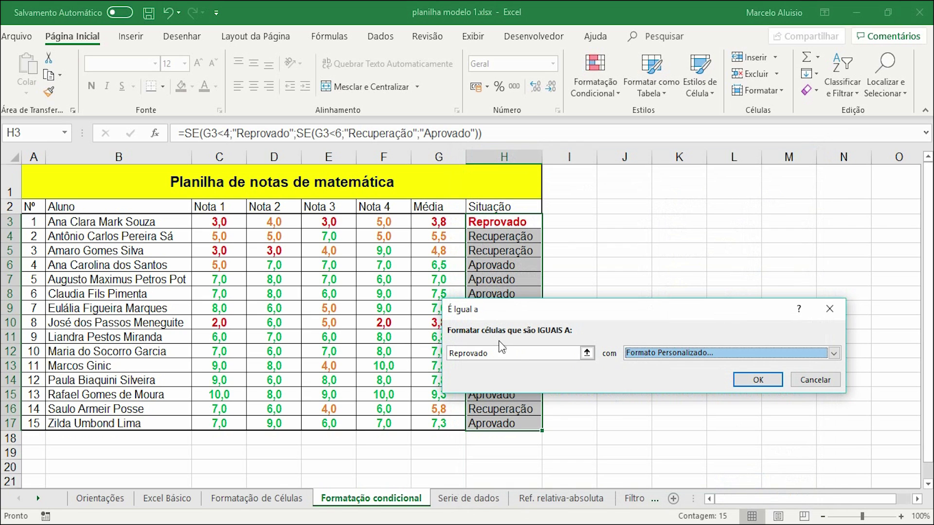
click(739, 380)
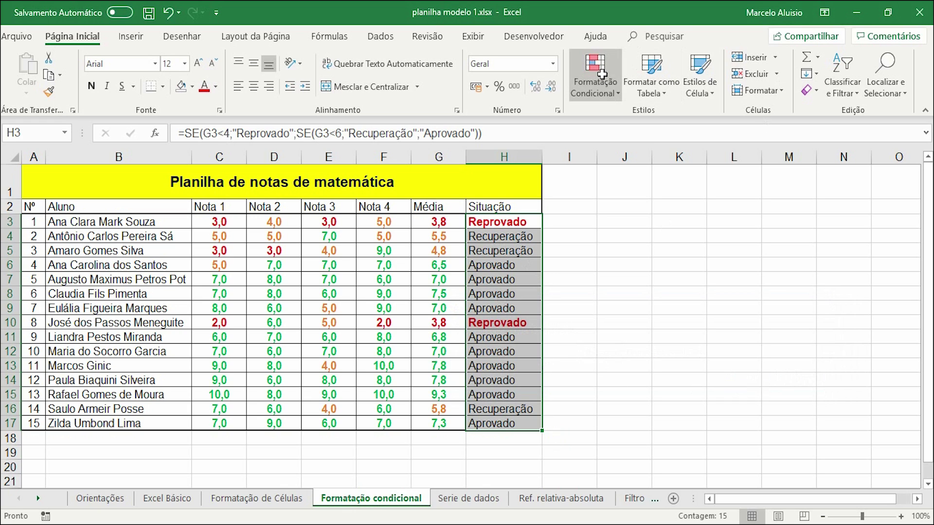
- Start an Equal To highlight rule for Recuperação, after dismissing a Between rule
click(611, 99)
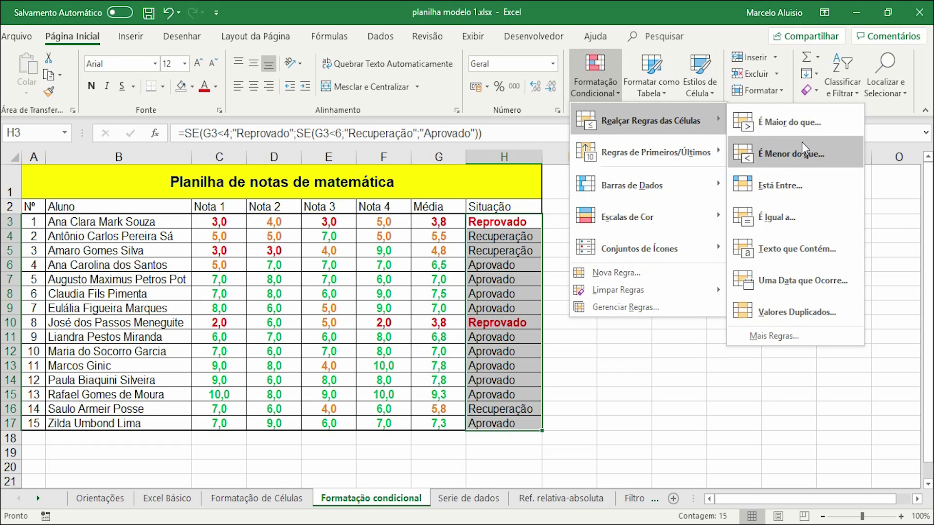
click(797, 185)
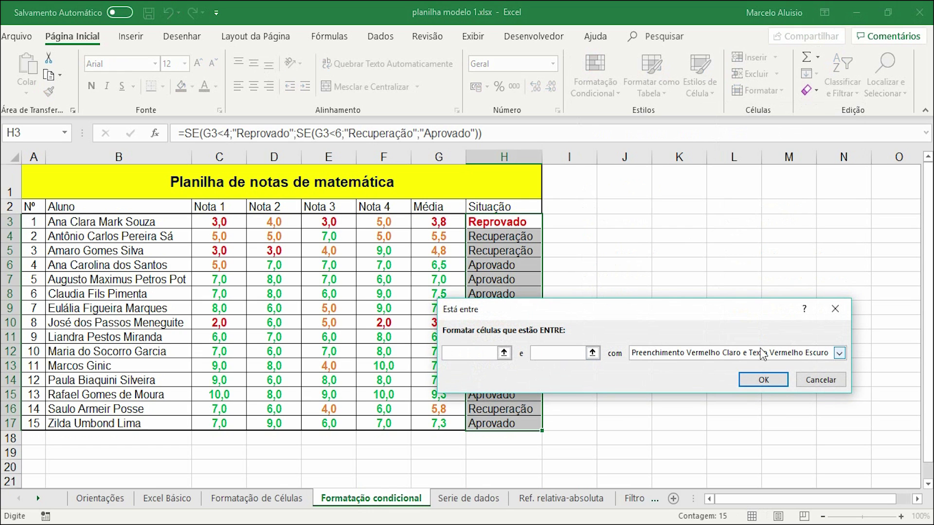
click(811, 381)
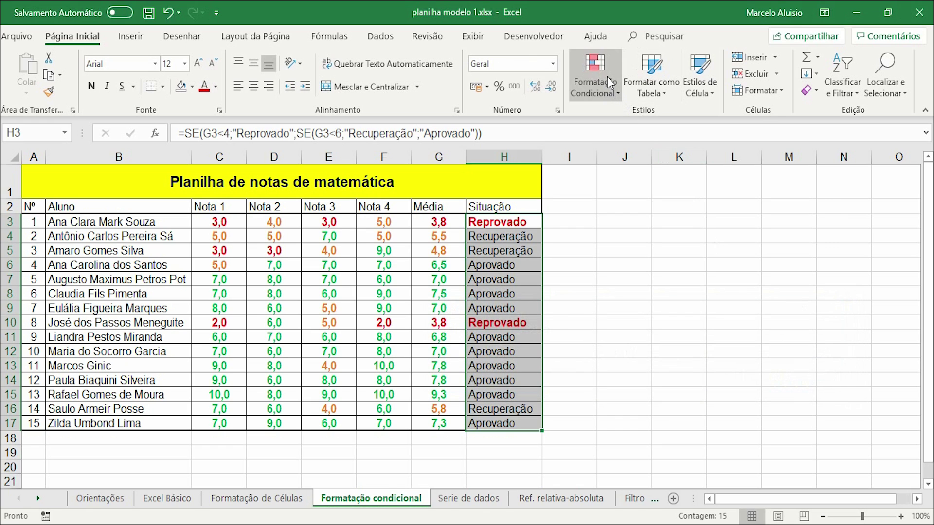
click(607, 77)
mouse_move(666, 121)
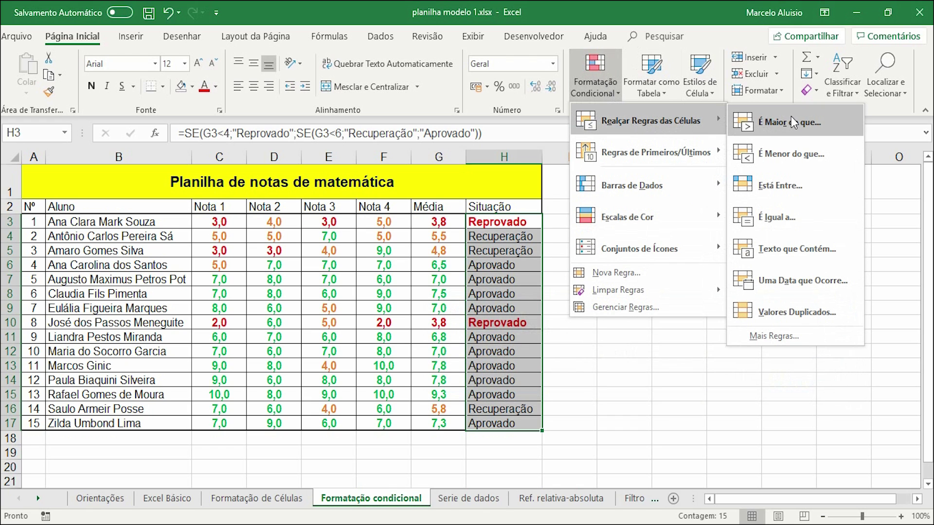
click(785, 227)
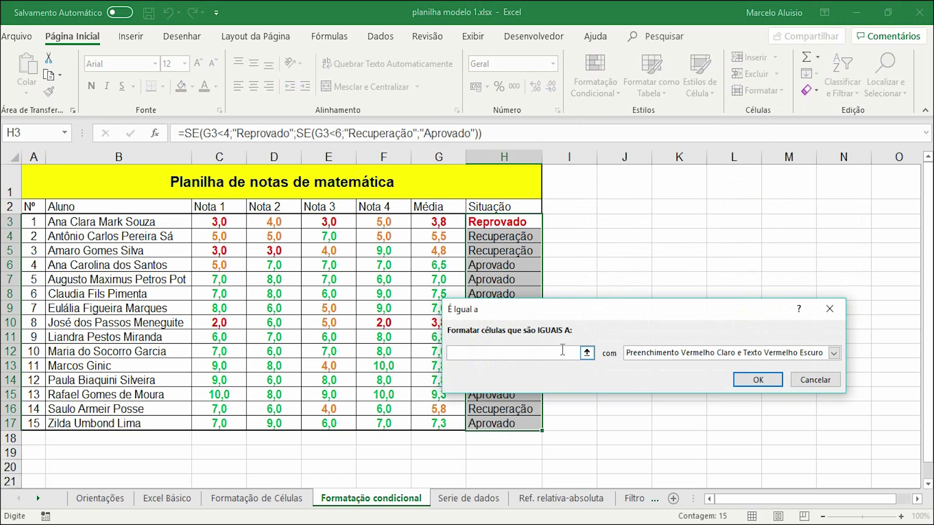
text(Recuperação)
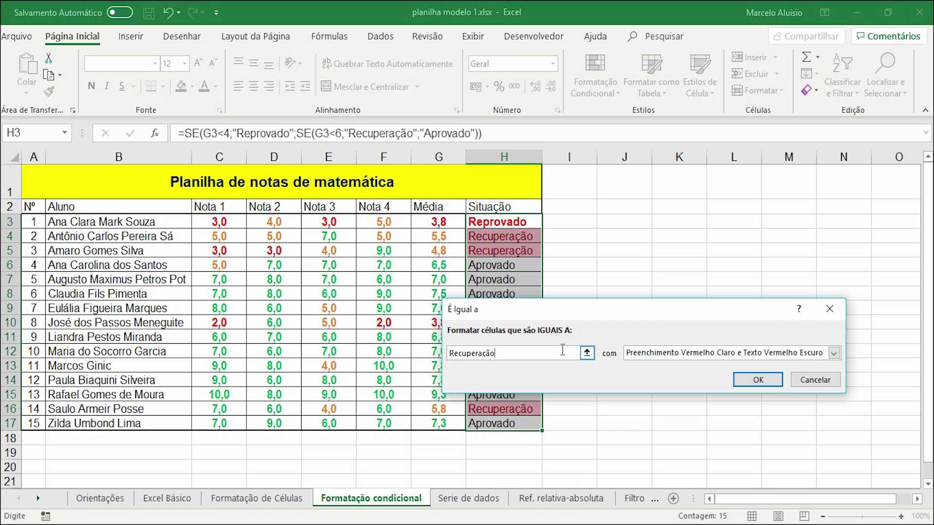
- Format the Recuperação matches with a custom bold orange font and apply the rule
click(834, 353)
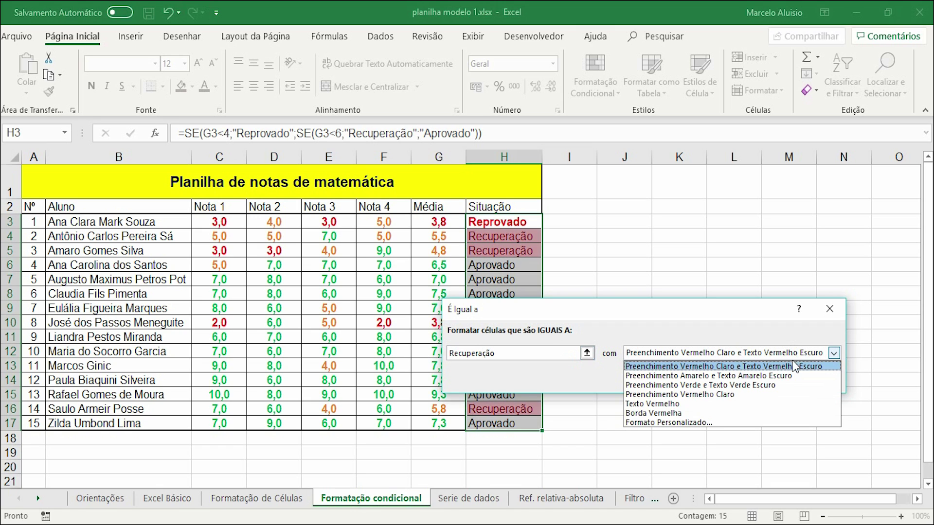
click(699, 422)
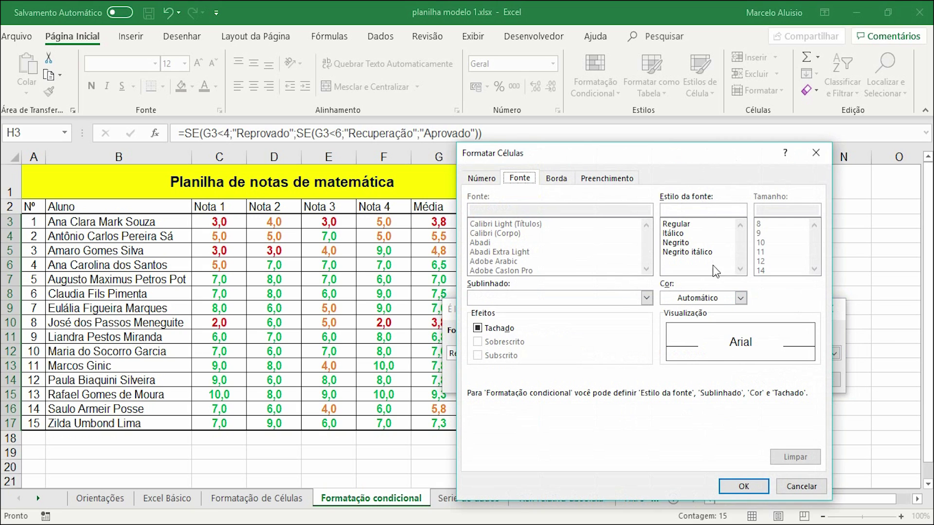
click(681, 242)
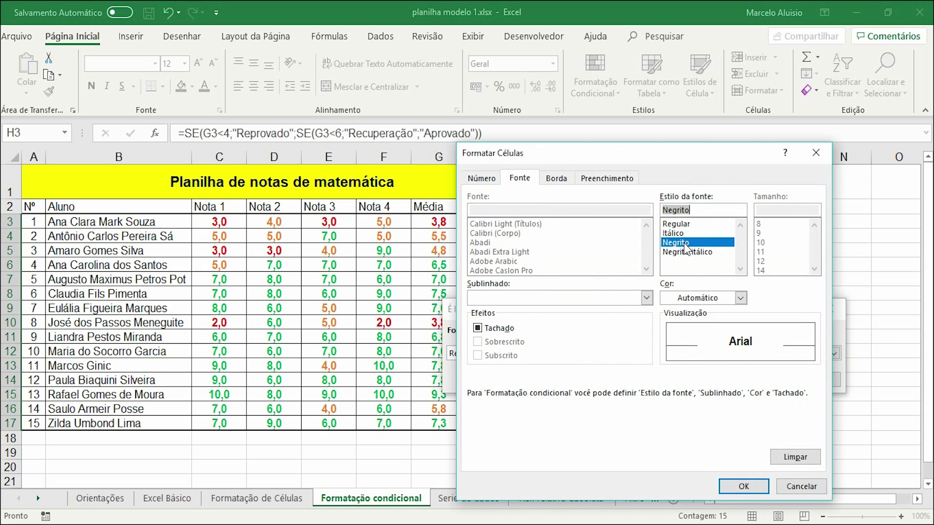
click(740, 298)
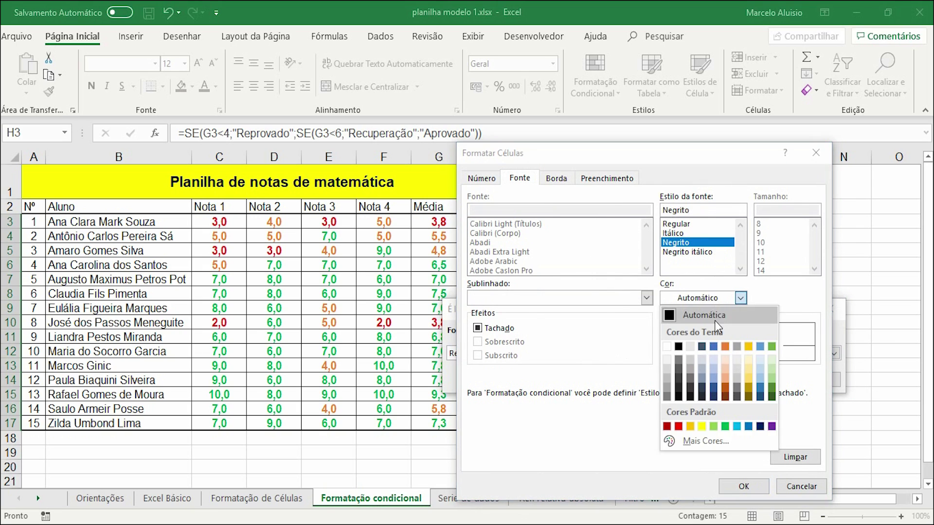
click(724, 347)
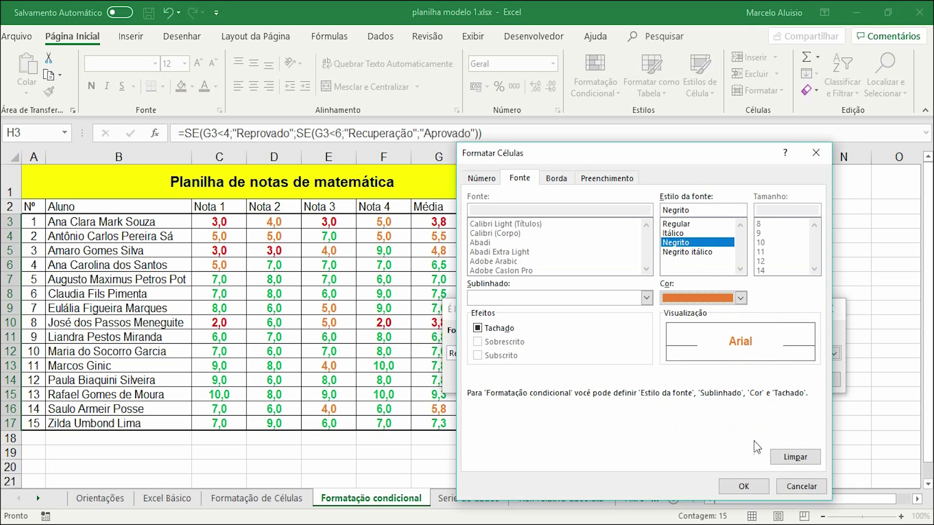
click(736, 487)
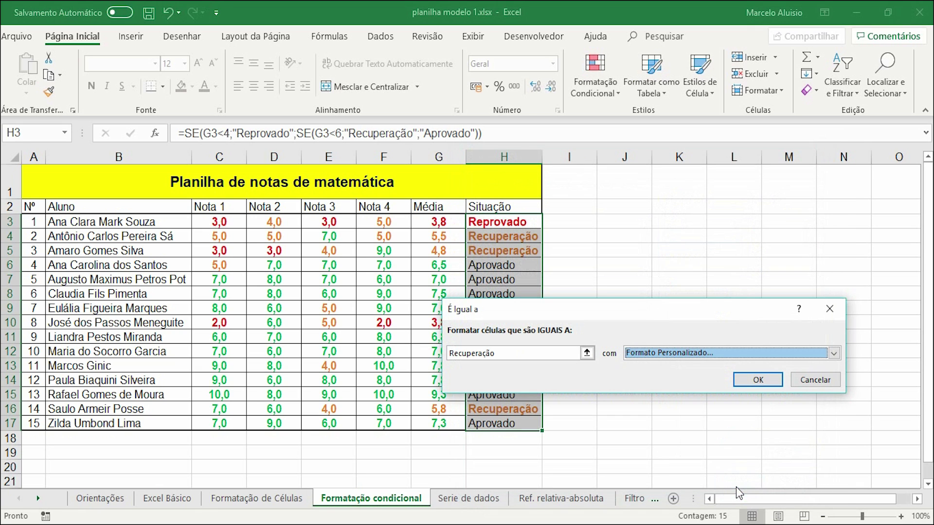
click(760, 384)
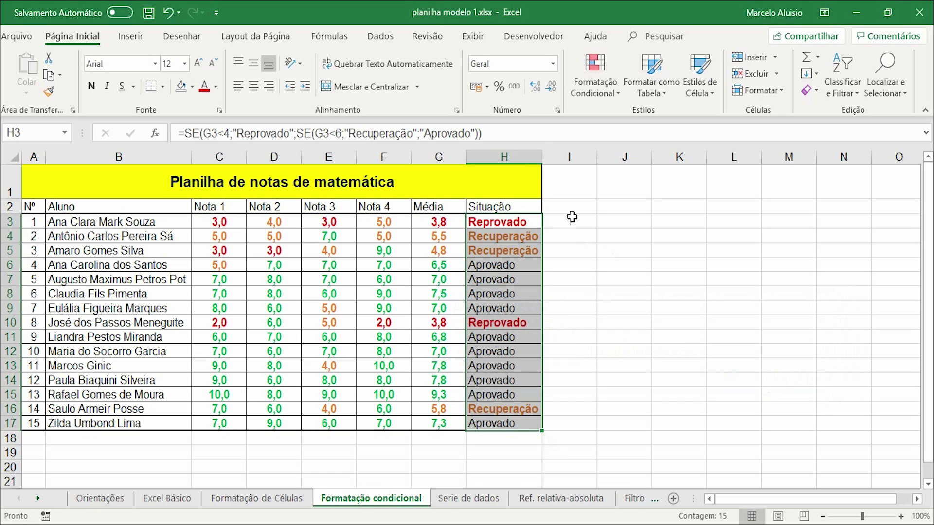
- Add an Equal To rule showing Aprovado in a custom bold green font
click(603, 89)
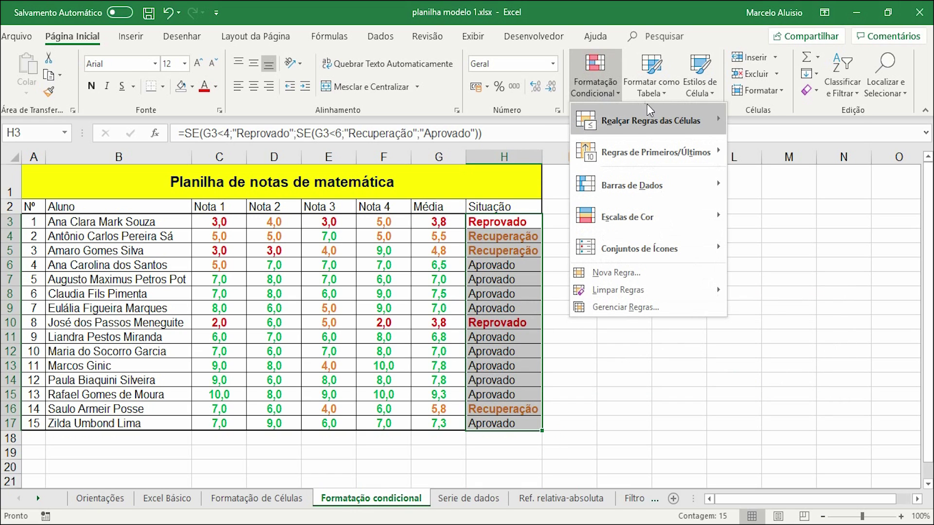
mouse_move(657, 112)
click(797, 220)
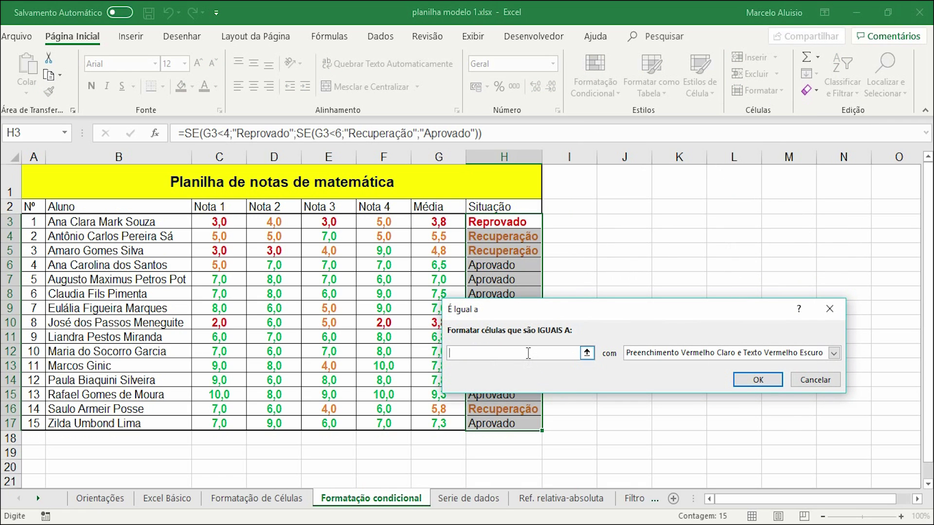
text(Aprovado)
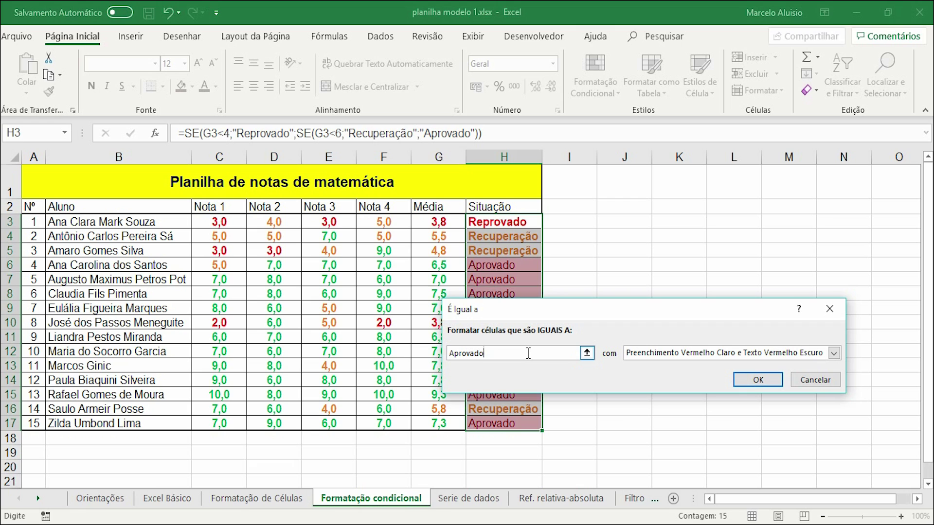
click(833, 353)
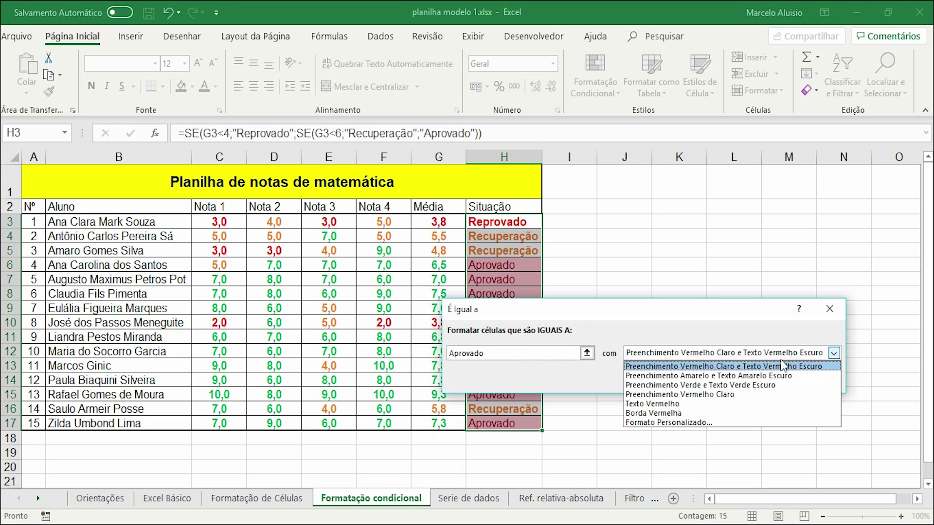
click(688, 422)
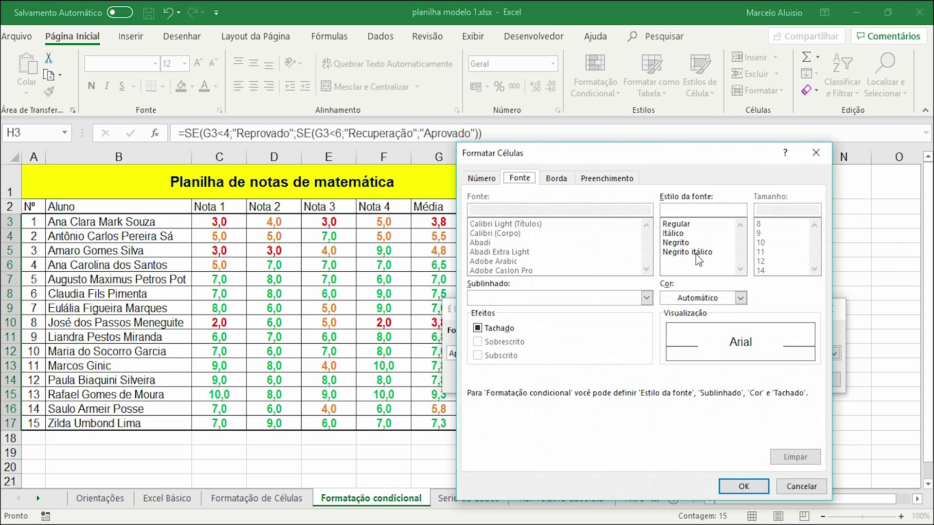
click(680, 242)
click(718, 301)
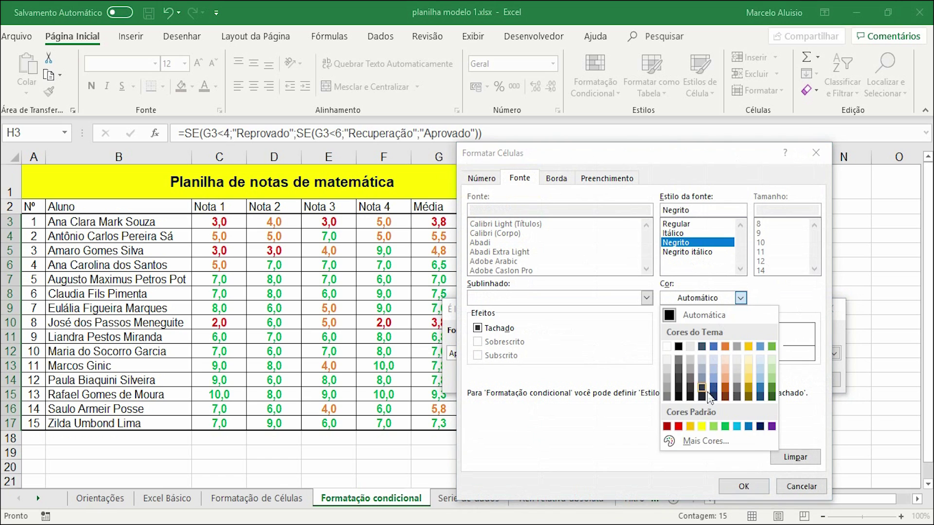
click(725, 427)
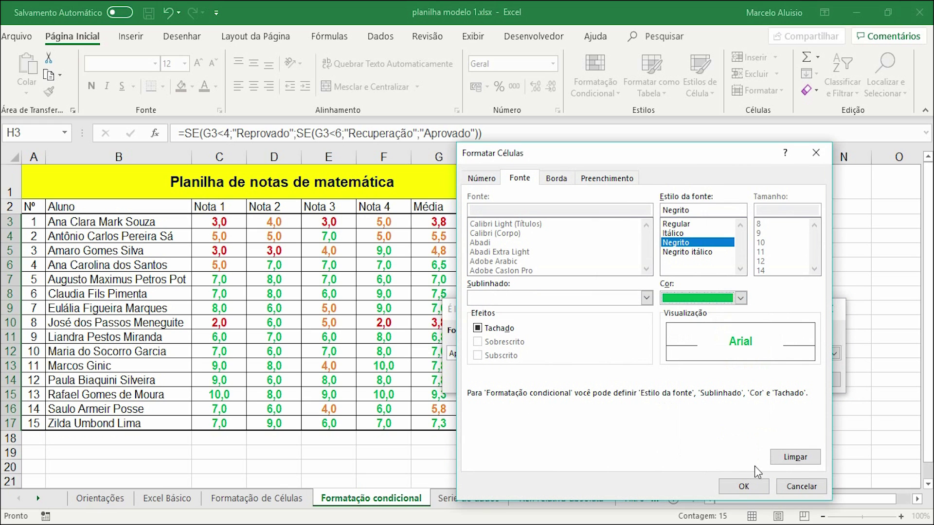
click(740, 486)
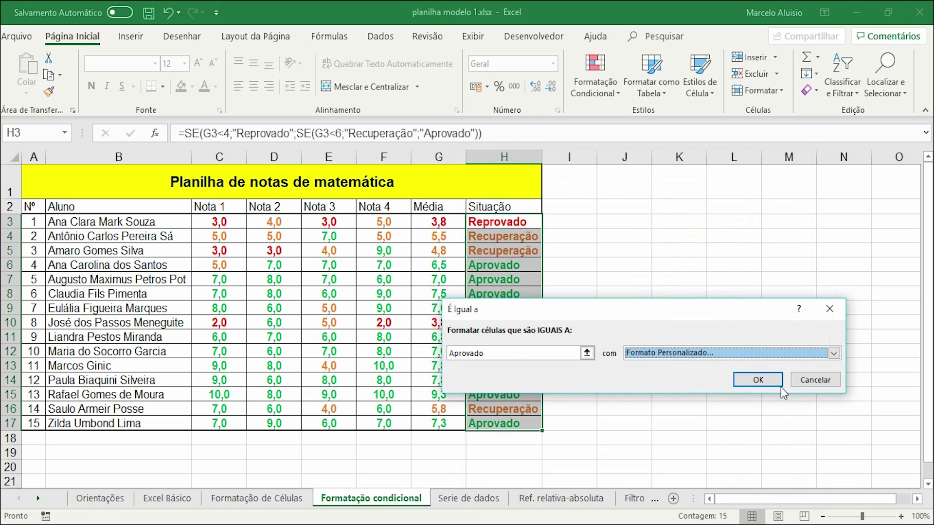
click(763, 378)
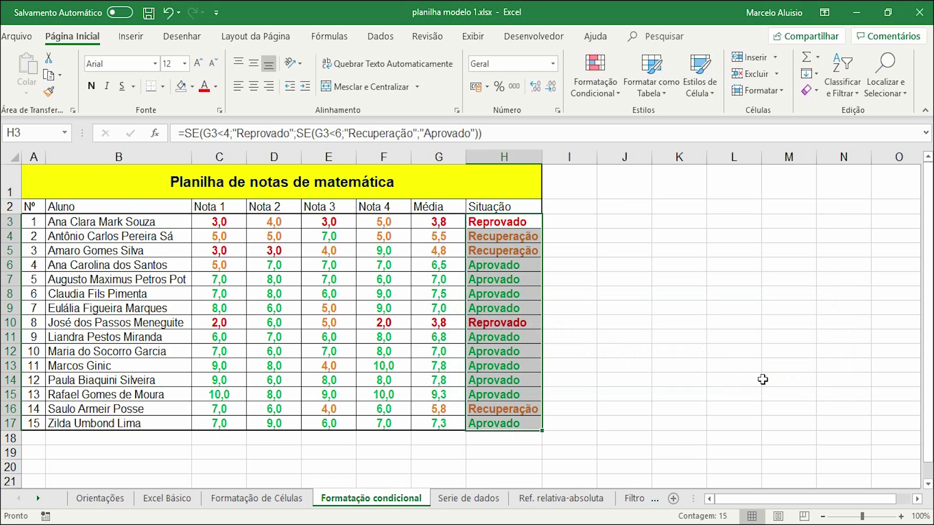
- Deselect the Situação column and switch to the Serie de dados sheet
click(619, 383)
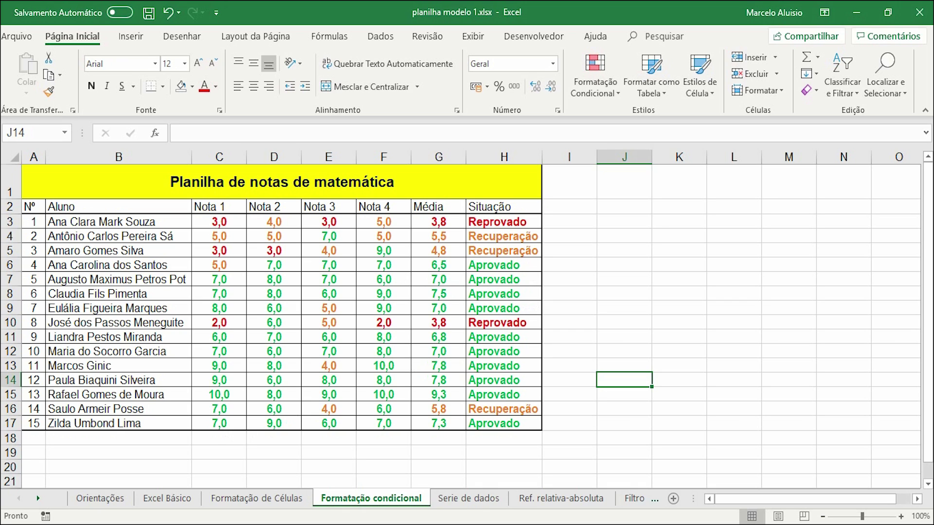
click(475, 500)
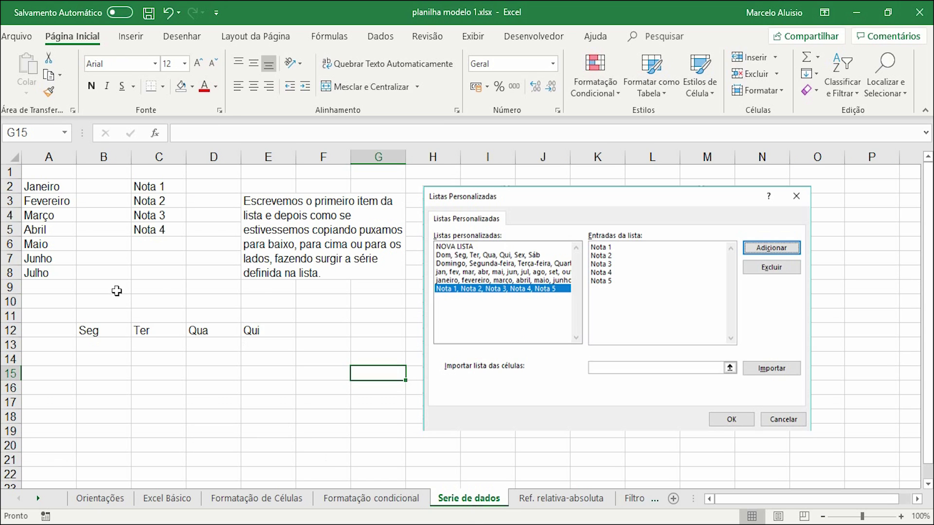
- Enter 1 in A15, trying and then reverting a plain copy-down fill
click(96, 371)
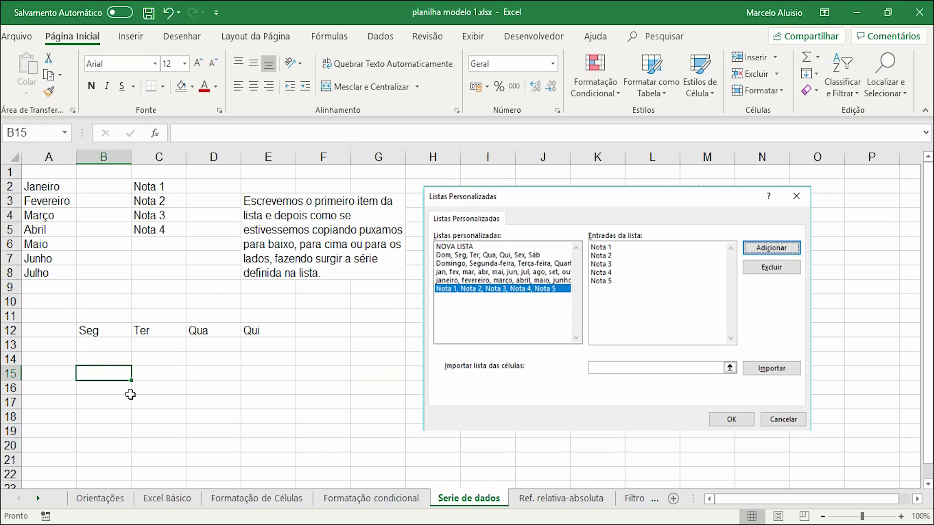
key(Left)
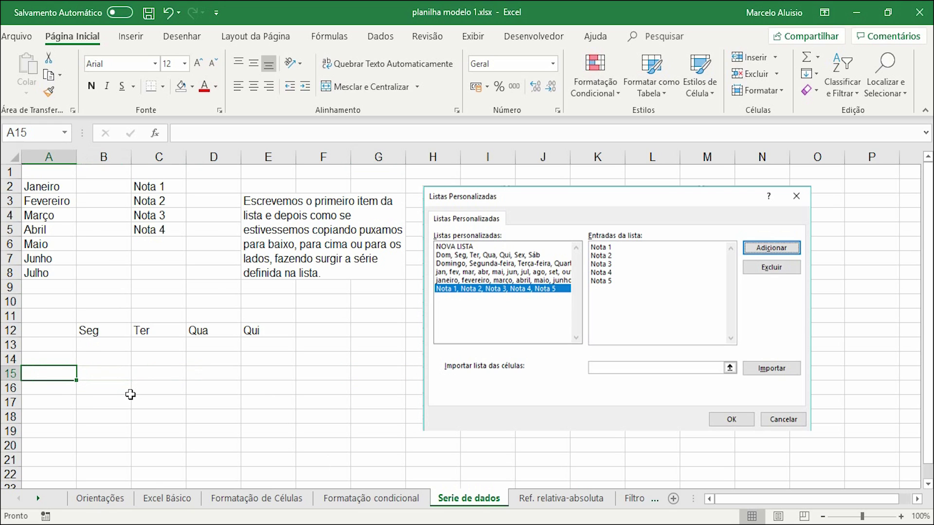
text(1)
key(Return)
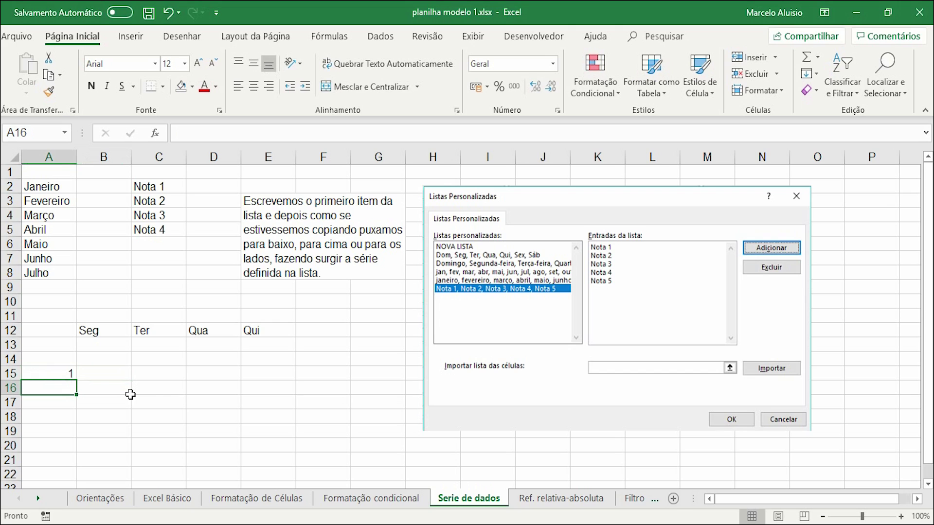
click(55, 374)
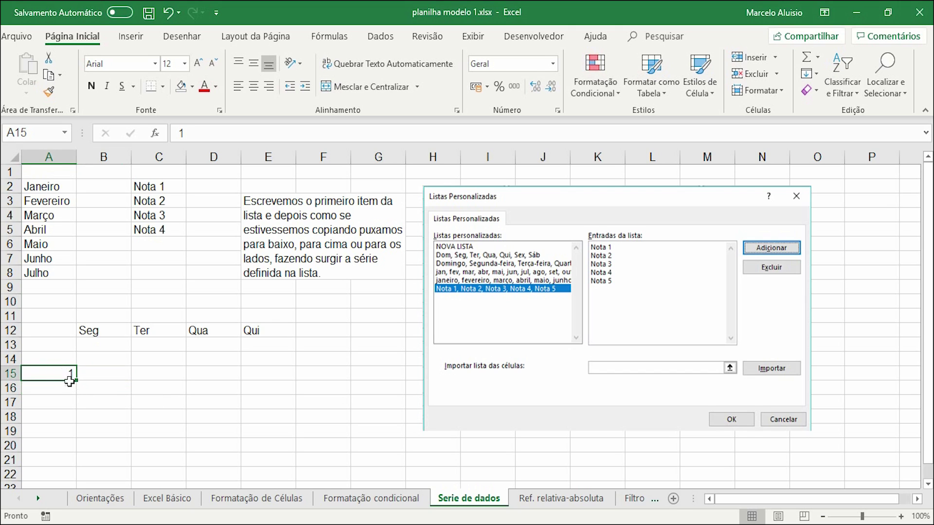
drag(75, 381, 84, 459)
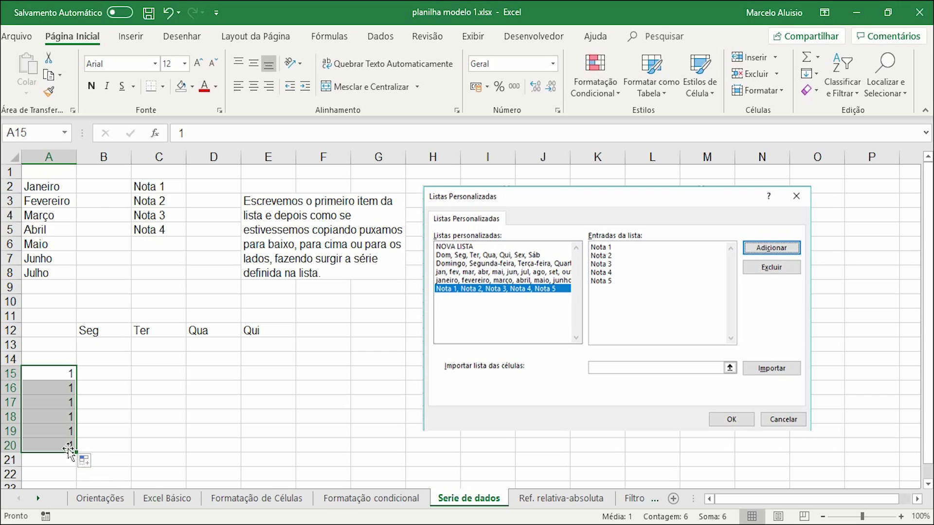
drag(76, 454, 76, 382)
- Enter 2 in A16 and extend the 1, 2 series down to 5 in A19
click(64, 388)
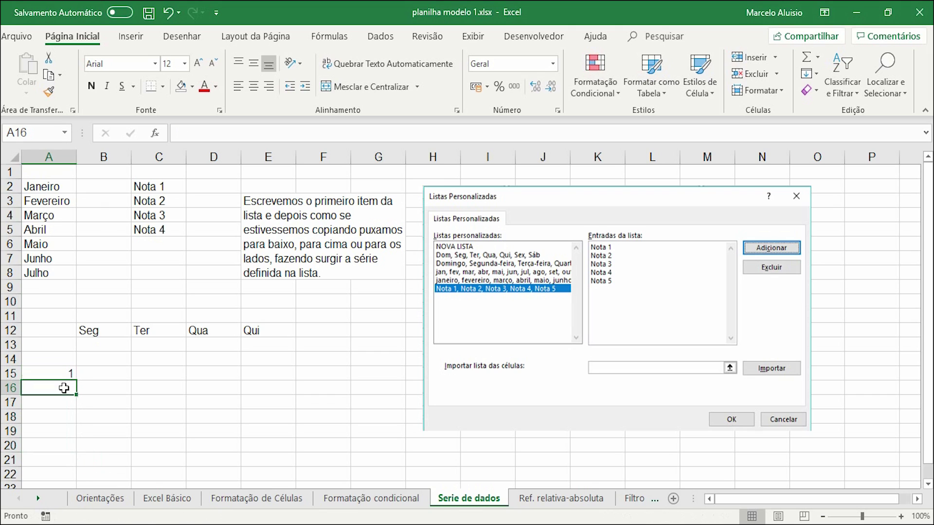
text(2)
key(Return)
click(181, 402)
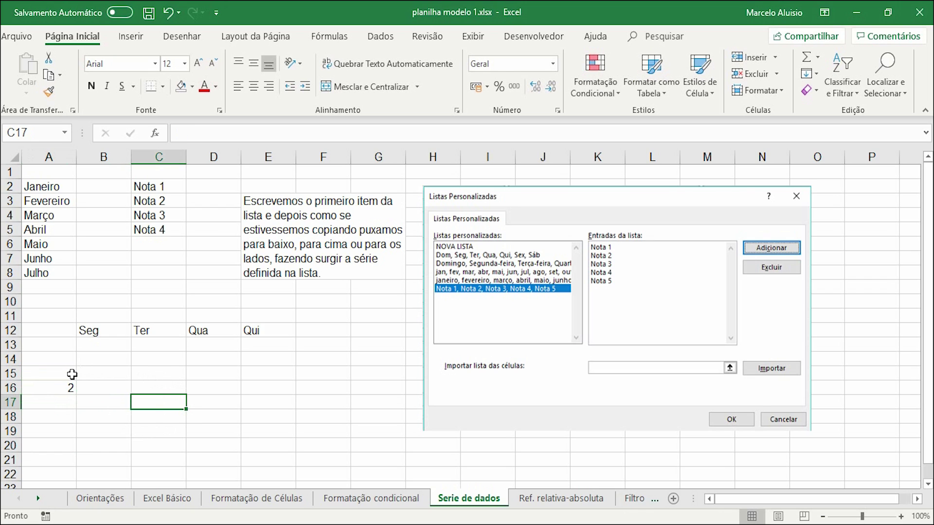
drag(69, 376, 37, 437)
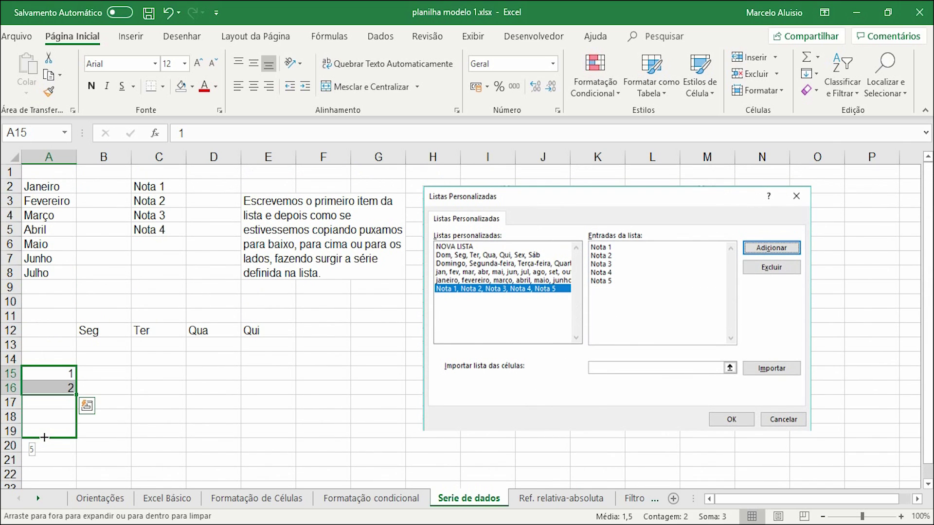
drag(44, 437, 43, 435)
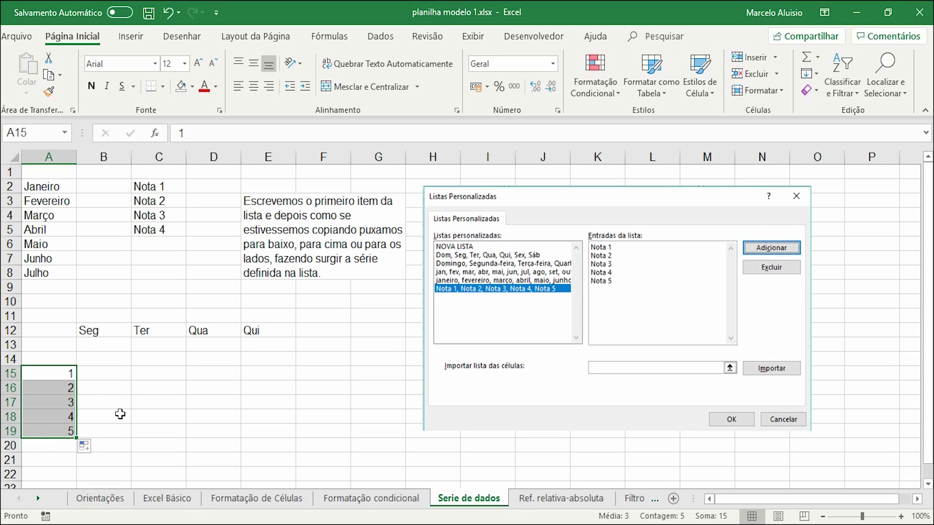
click(115, 377)
- Enter 2 in B15 and fill the series 1–6 across A15:F15
click(154, 376)
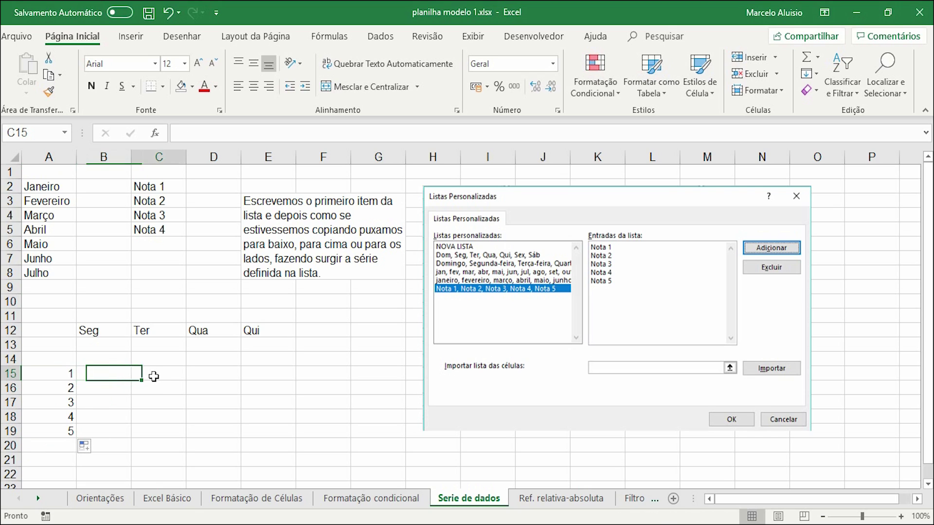
click(93, 375)
text(2)
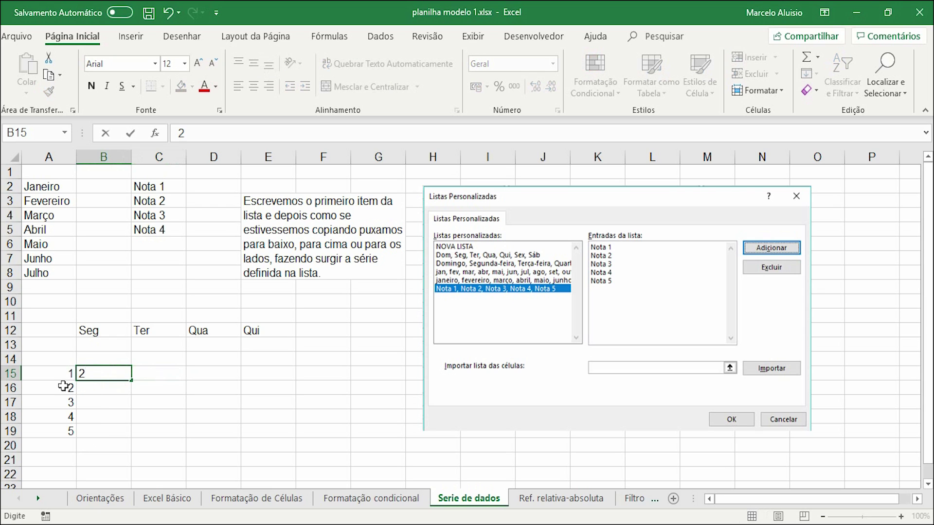
drag(55, 374, 352, 382)
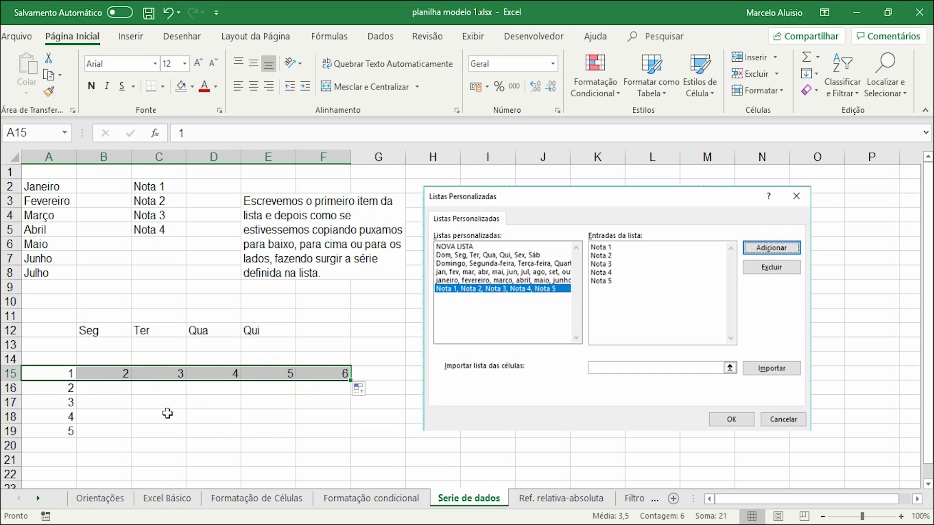
- Enter jun in B10 and trial-fill consecutive months across row 10
click(100, 303)
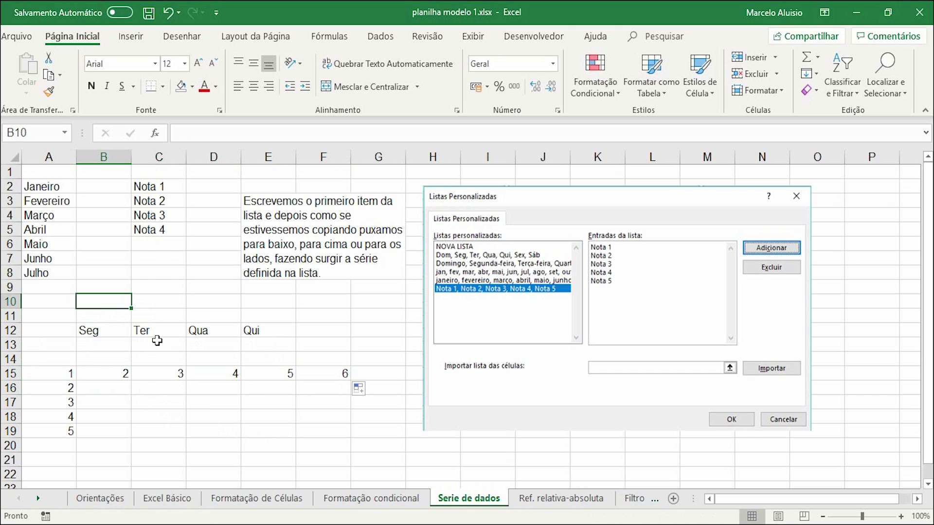
text(jun)
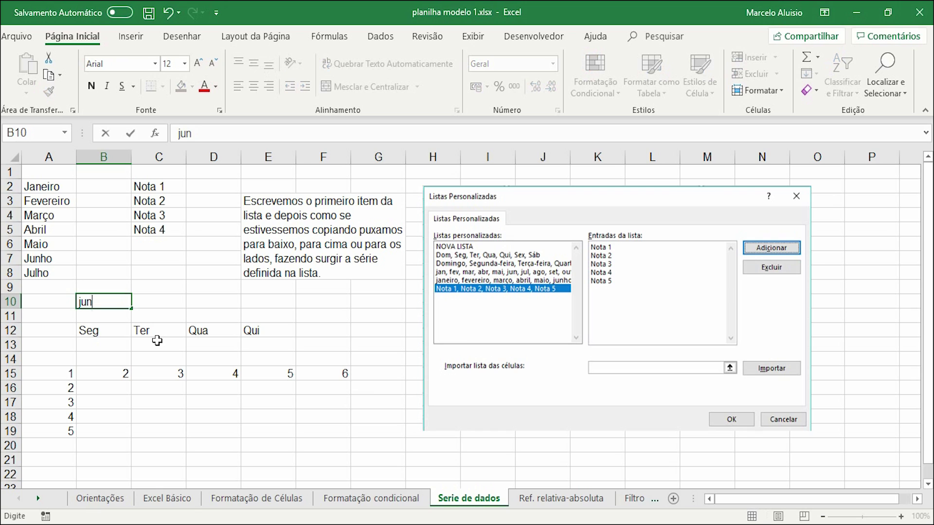
key(Return)
click(119, 302)
drag(131, 308, 369, 309)
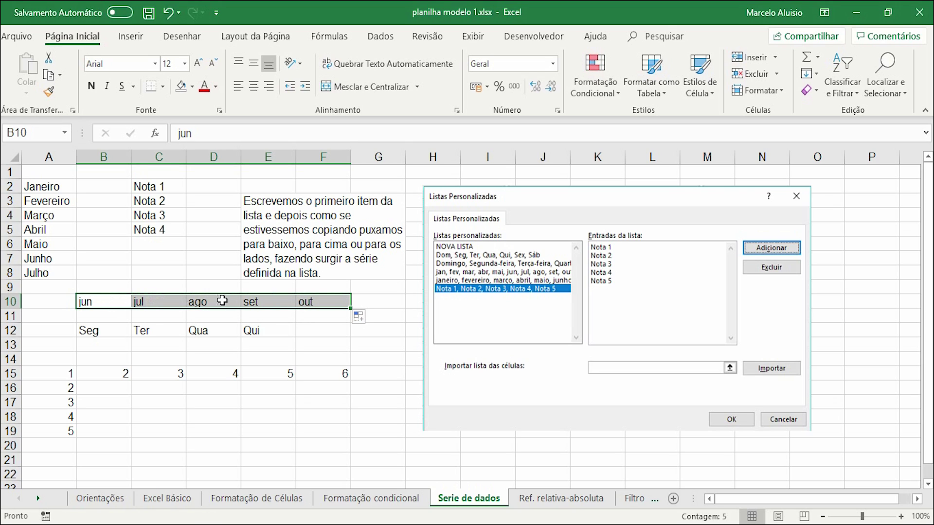
- Enter ago in C10 and fill jun, ago, out, dez, fev, abr across B10:G10
click(155, 303)
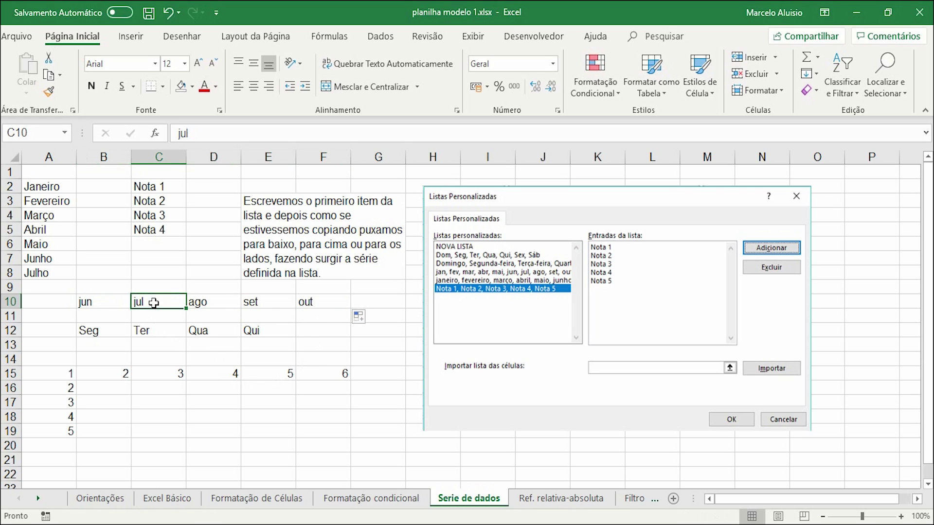
text(a)
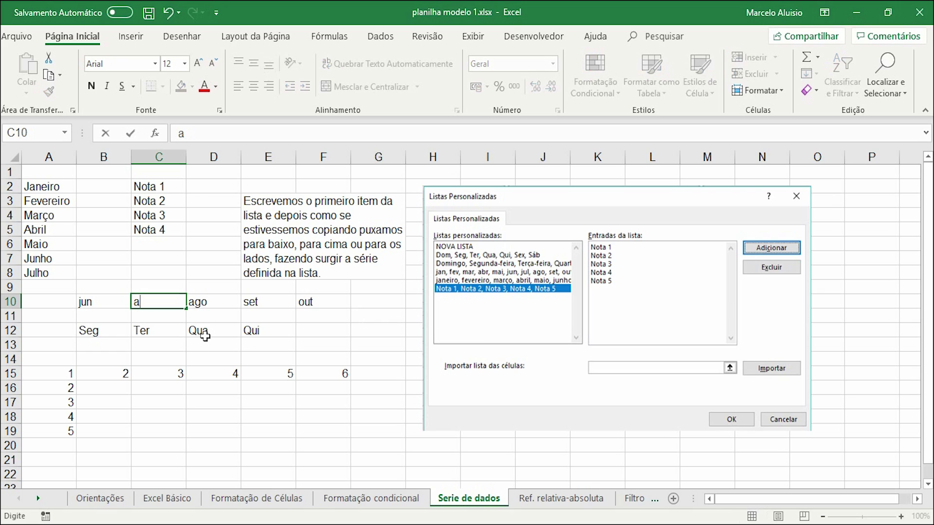
text(go)
key(Return)
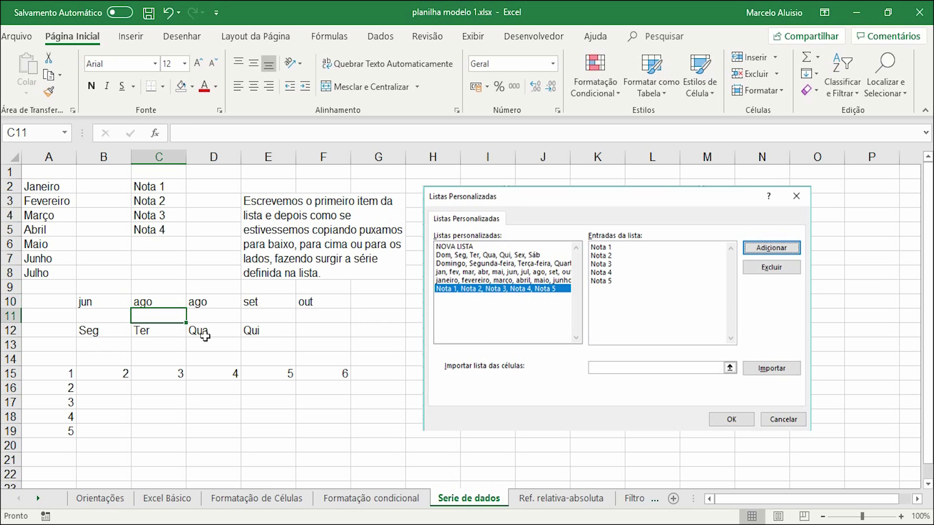
drag(119, 302, 405, 302)
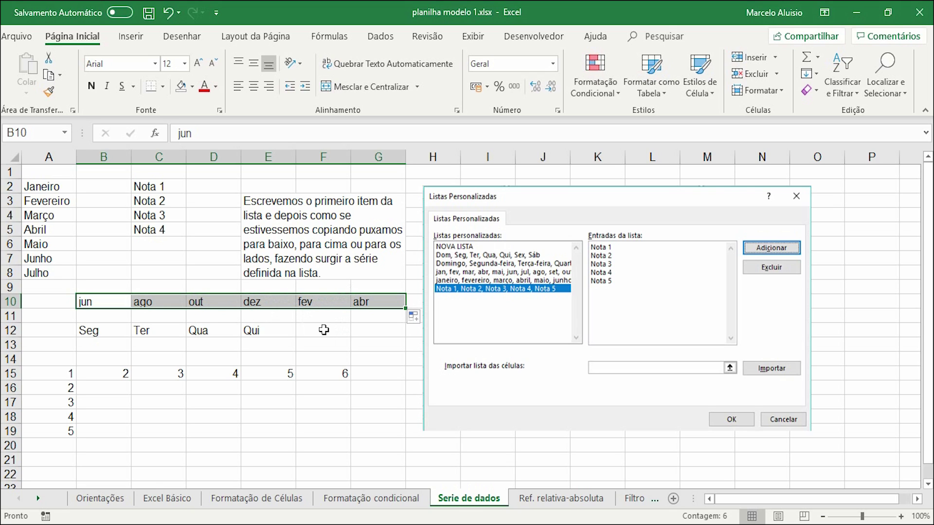
click(154, 407)
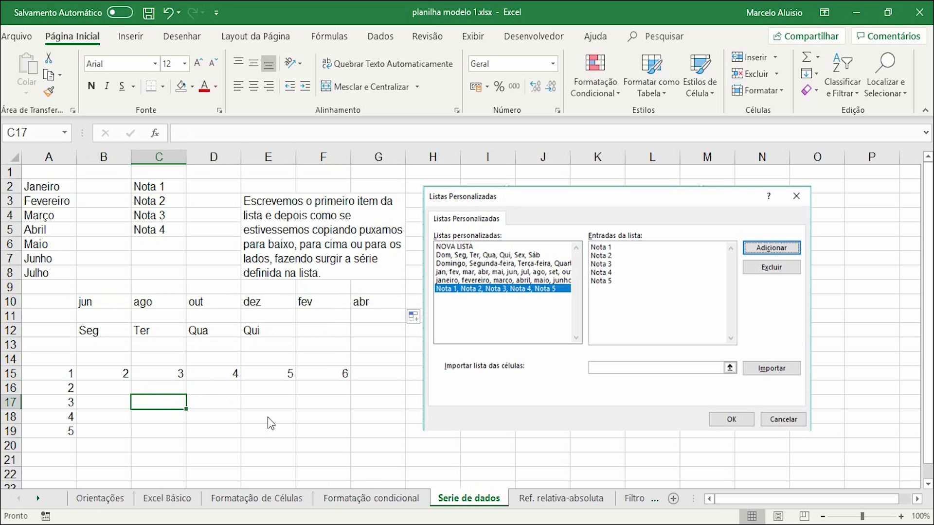
- Open the Ref. relativa-absoluta sheet and inspect the 3,89 rate in D3 and the =C7*$D$3 formulas
click(567, 499)
scroll(450, 415, down, 2)
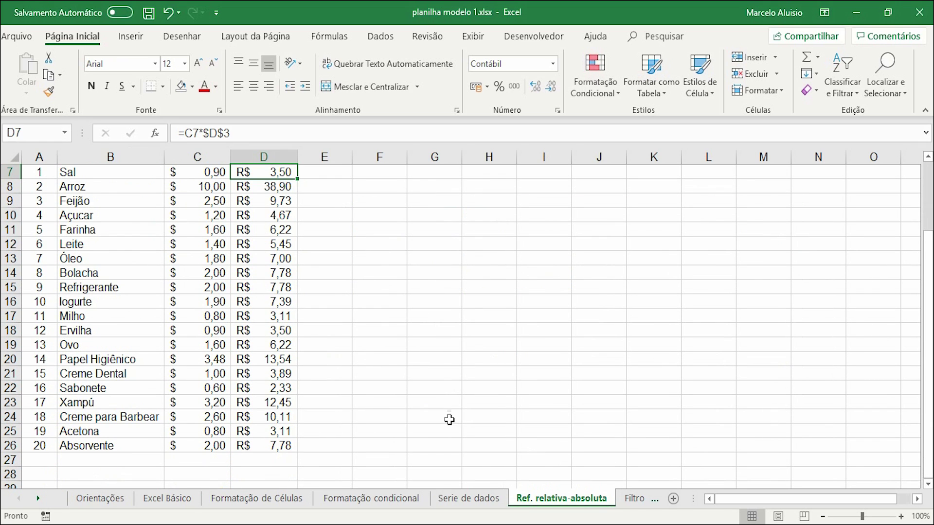
scroll(290, 356, up, 2)
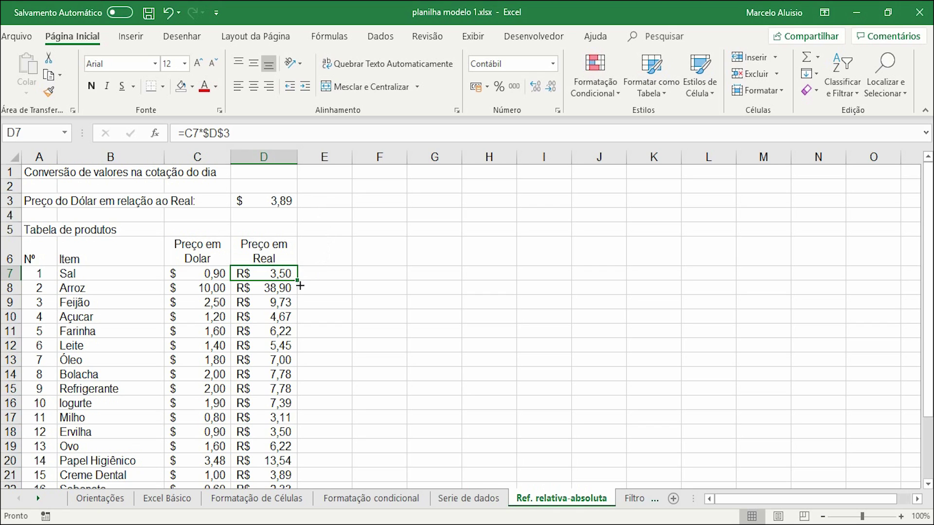
click(281, 202)
click(287, 287)
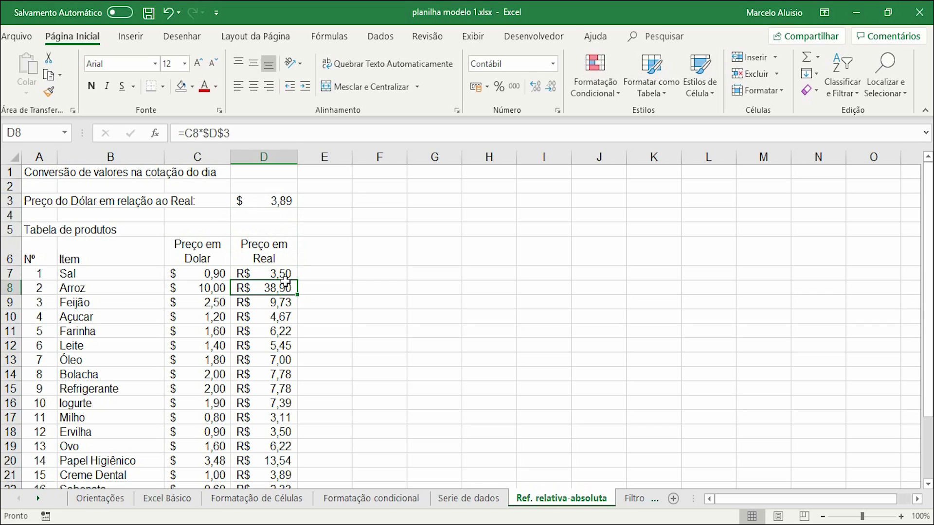
click(286, 273)
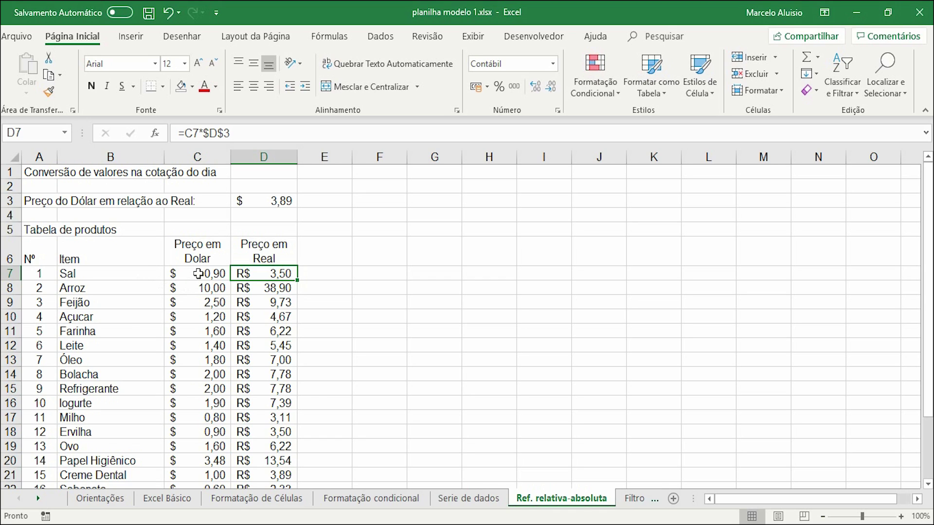
click(198, 273)
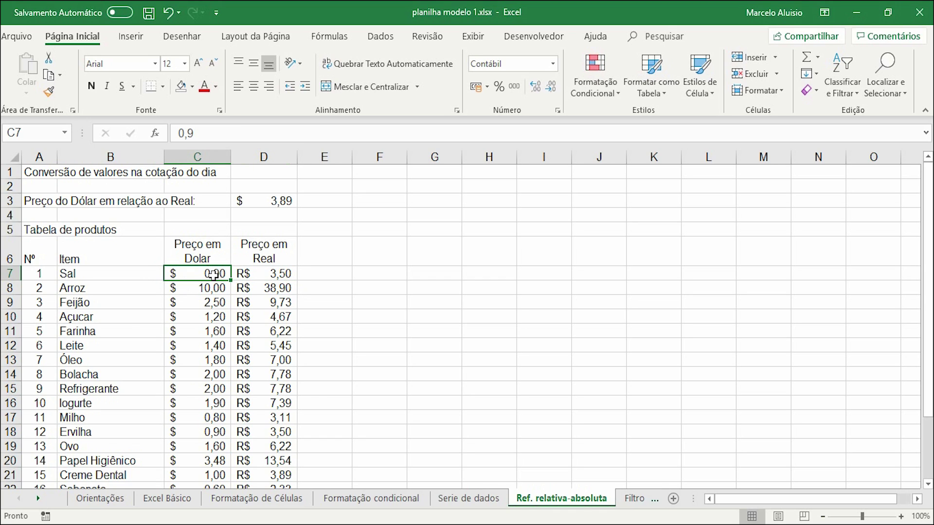
click(282, 275)
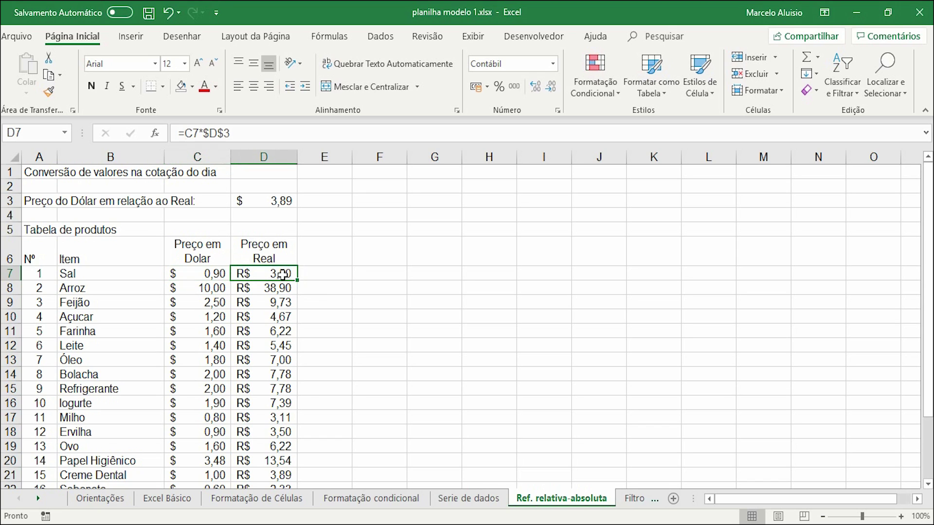
click(282, 204)
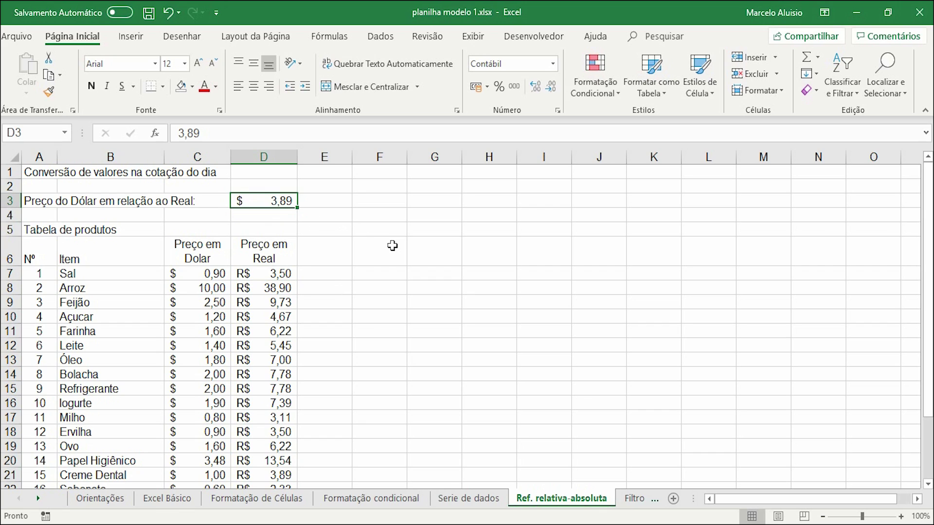
- Change the dollar rate in D3 to 3,99 and check the recalculated Real prices
text(3,99)
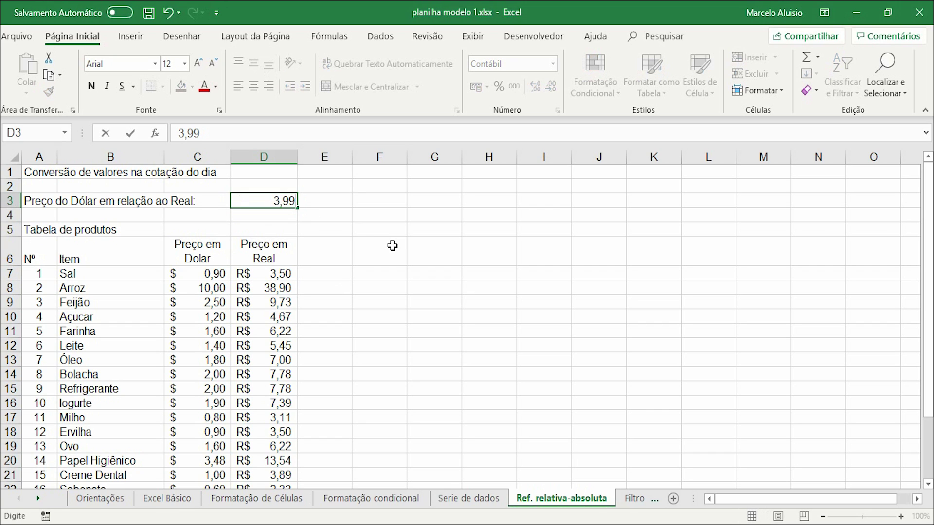
key(Return)
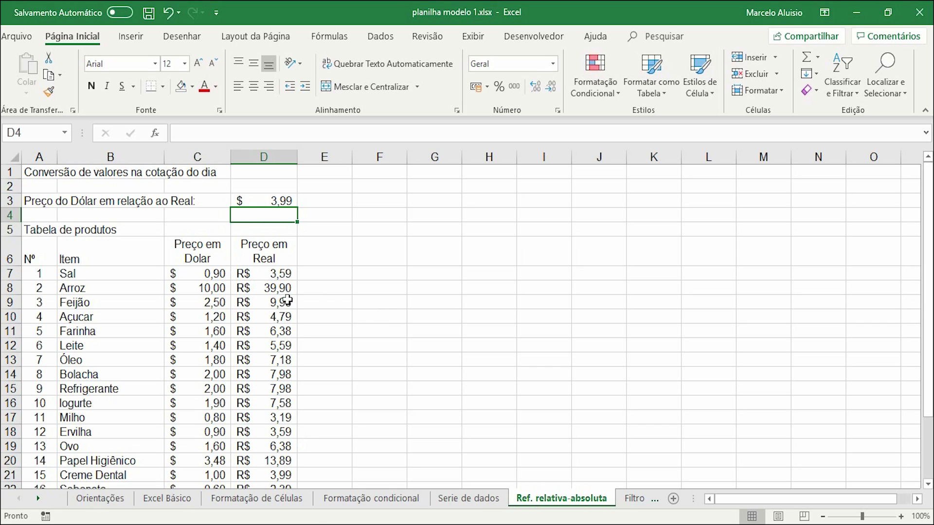
click(254, 273)
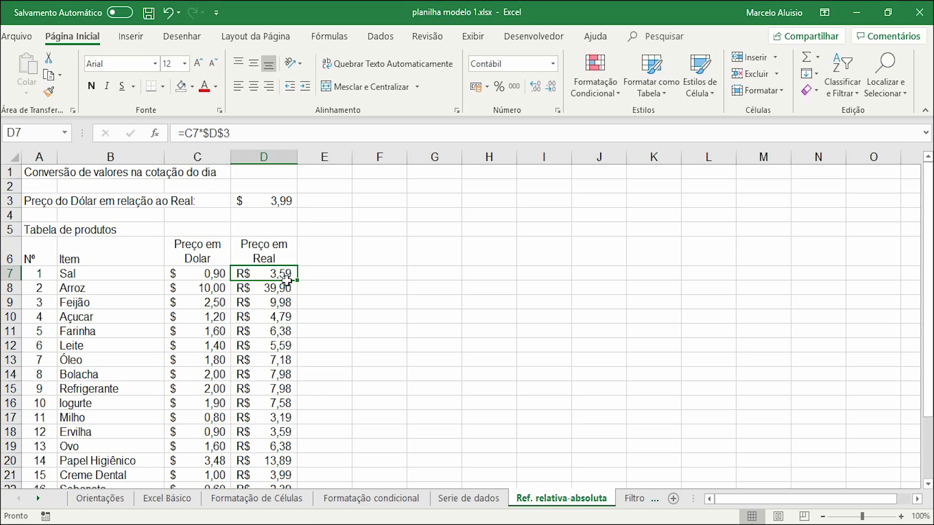
scroll(280, 312, down, 5)
scroll(287, 330, up, 1)
scroll(287, 331, up, 3)
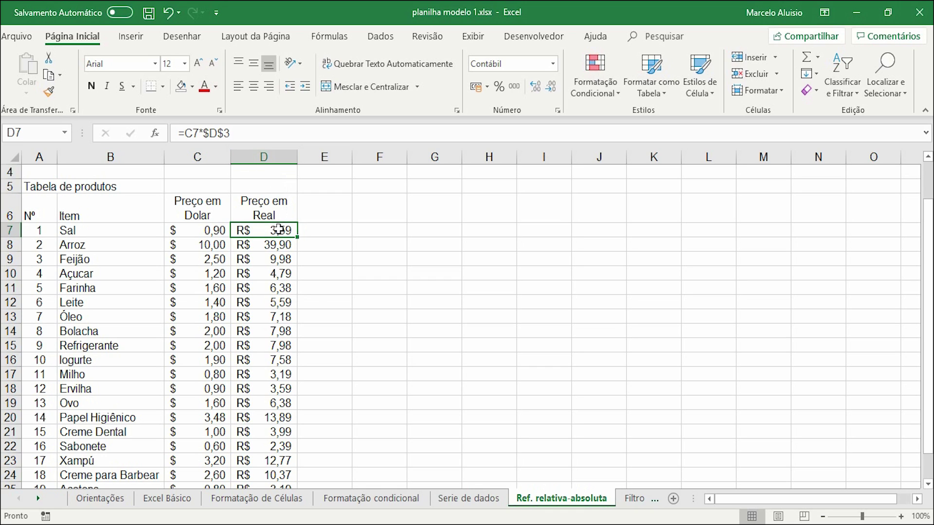
drag(203, 132, 231, 132)
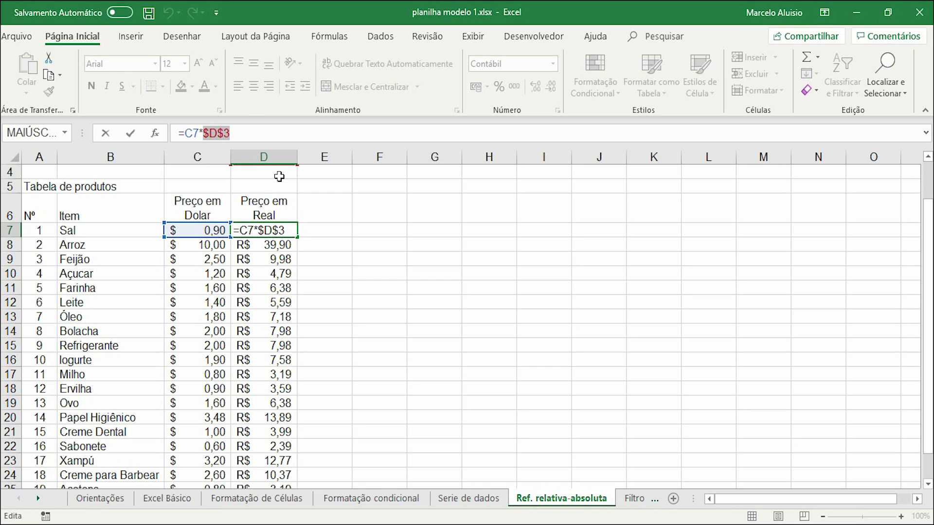
key(F4)
key(F4)
key(F4)
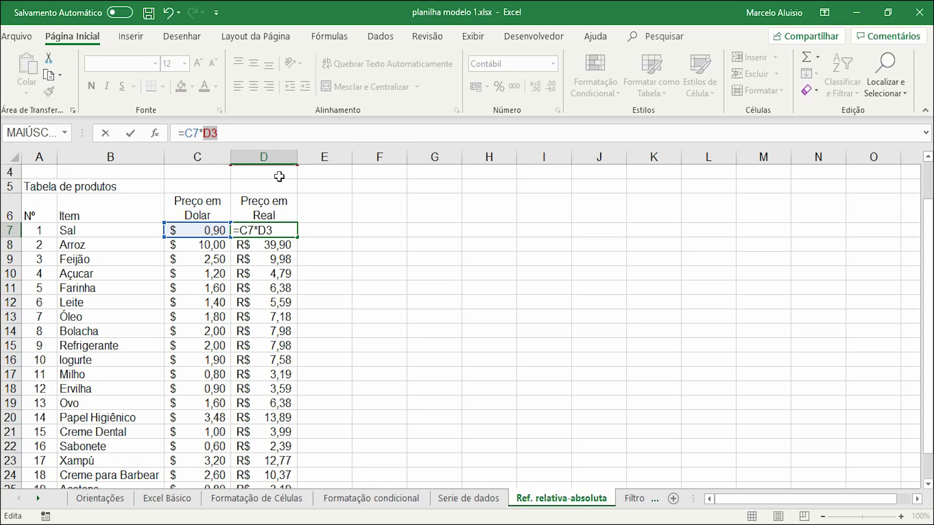
key(Return)
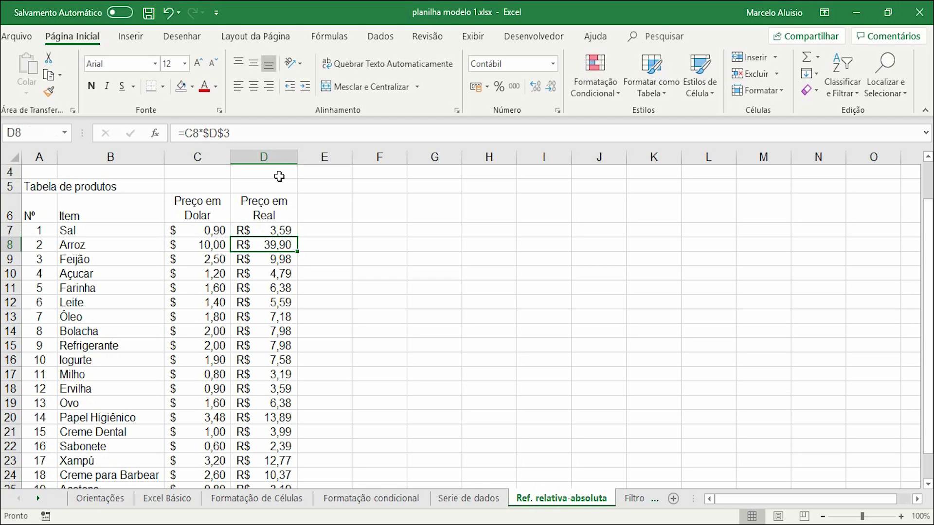
click(269, 227)
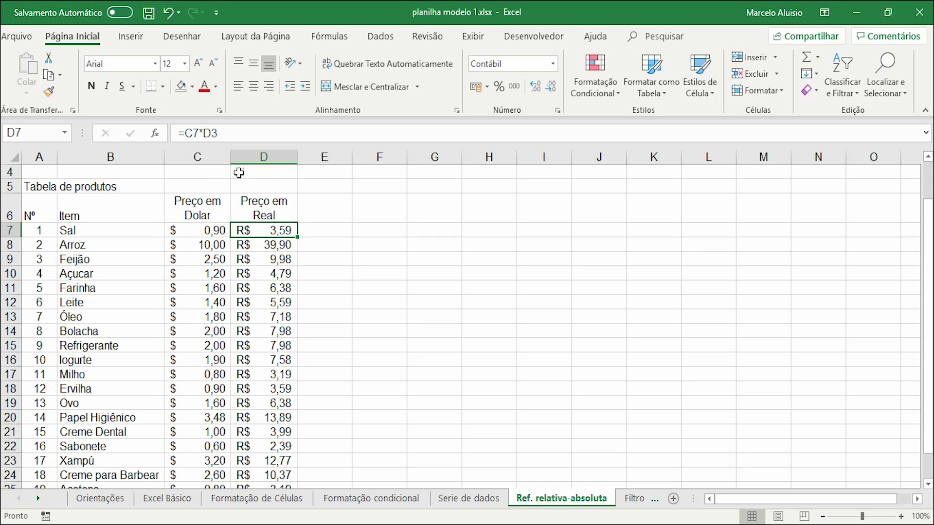
scroll(345, 284, up, 1)
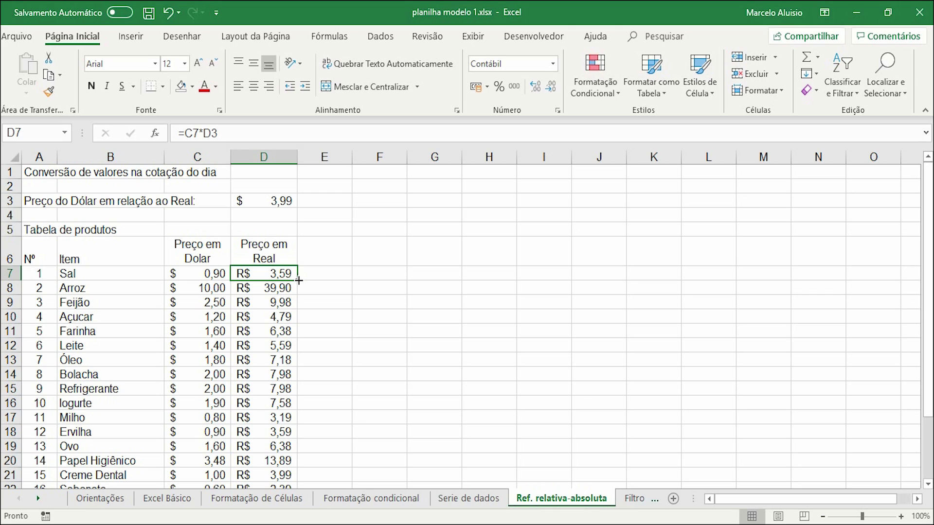
drag(300, 282, 298, 400)
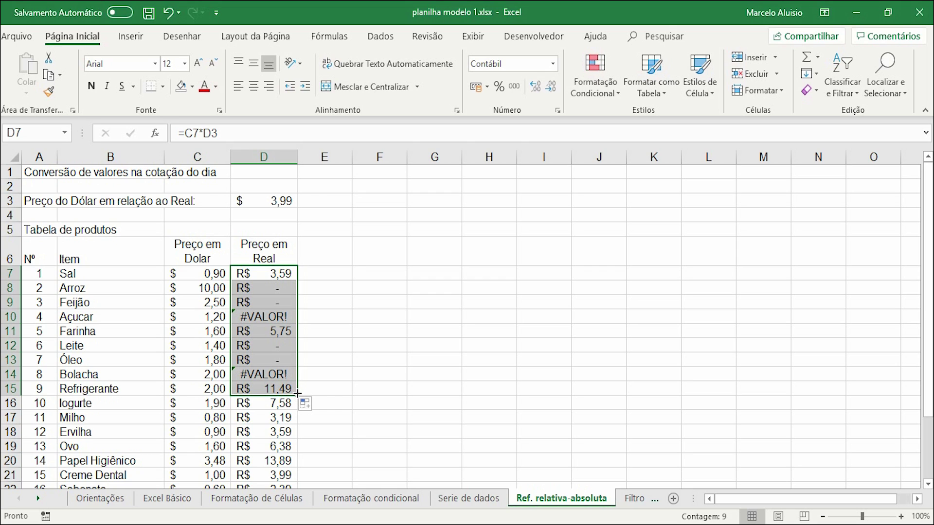
click(281, 274)
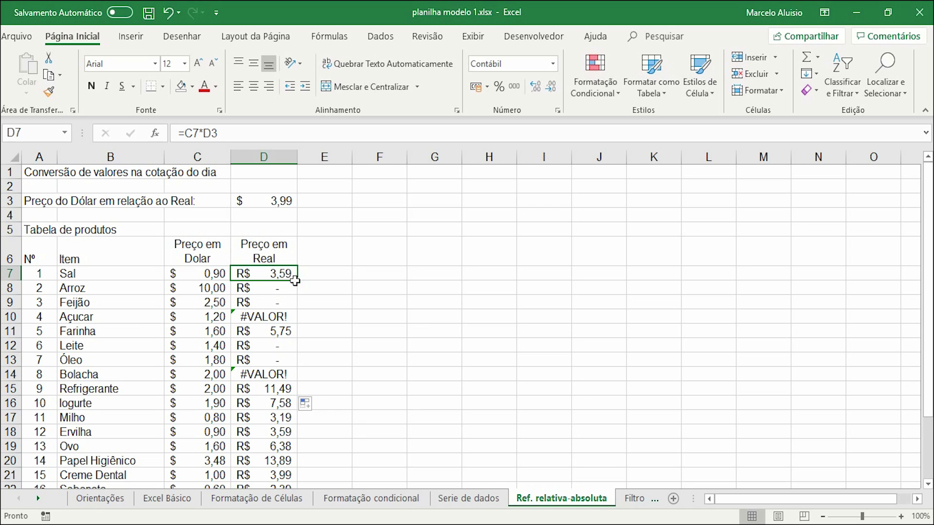
click(277, 290)
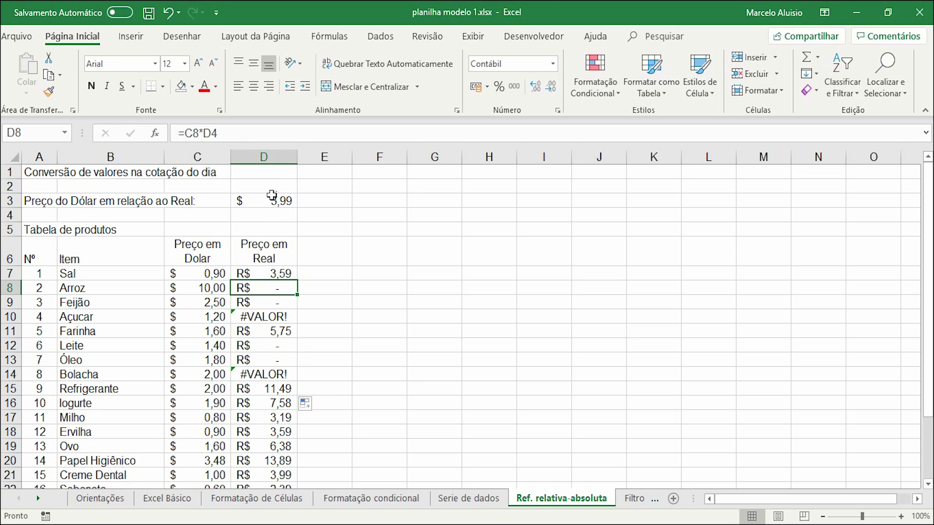
click(277, 216)
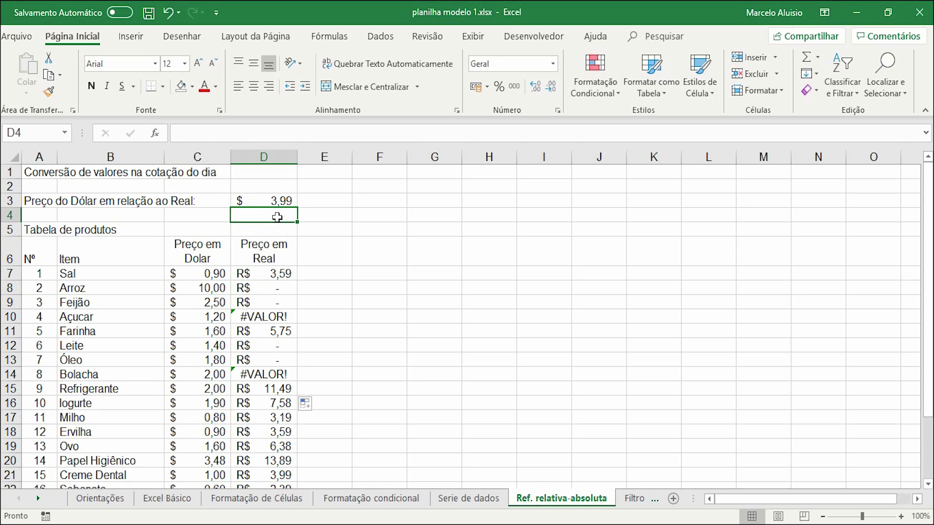
click(275, 302)
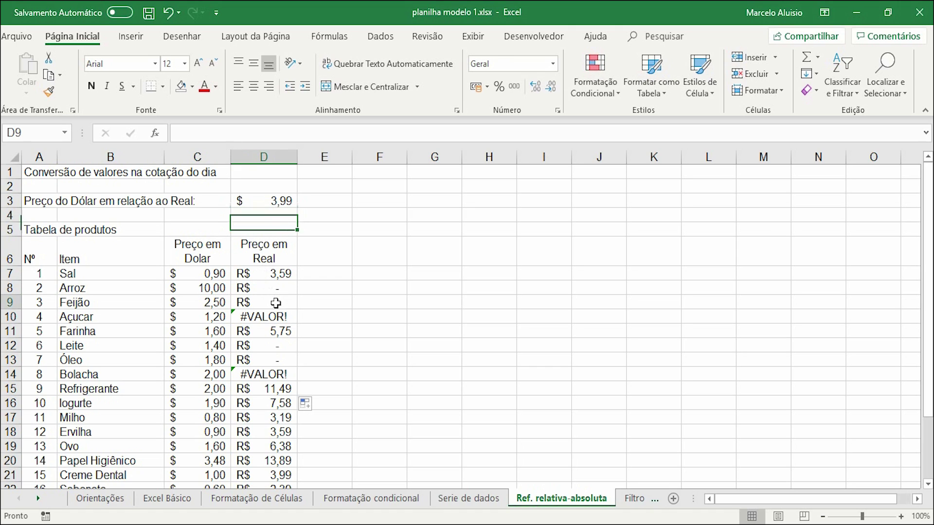
click(274, 228)
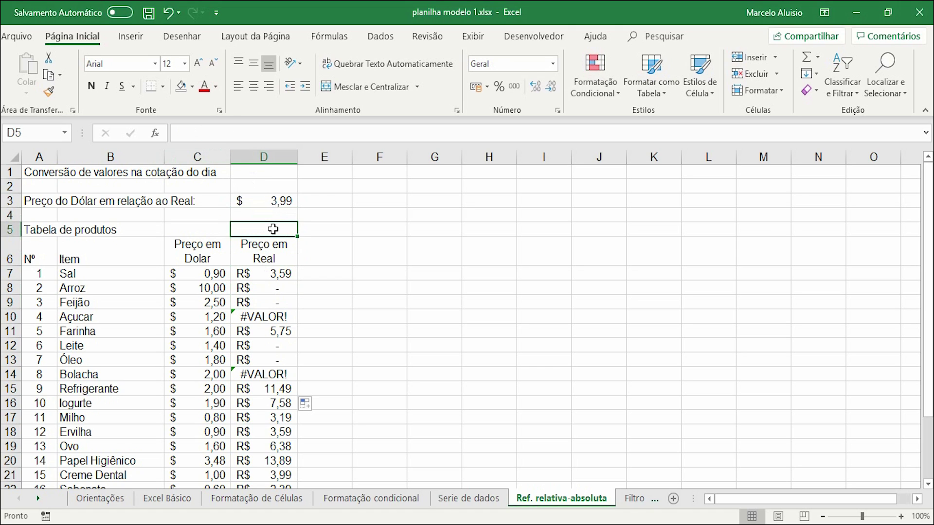
click(273, 318)
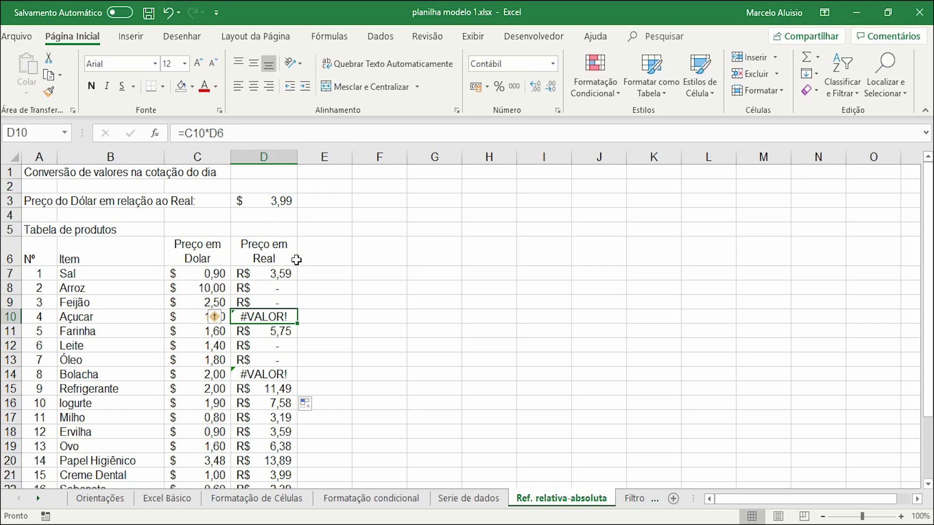
click(270, 273)
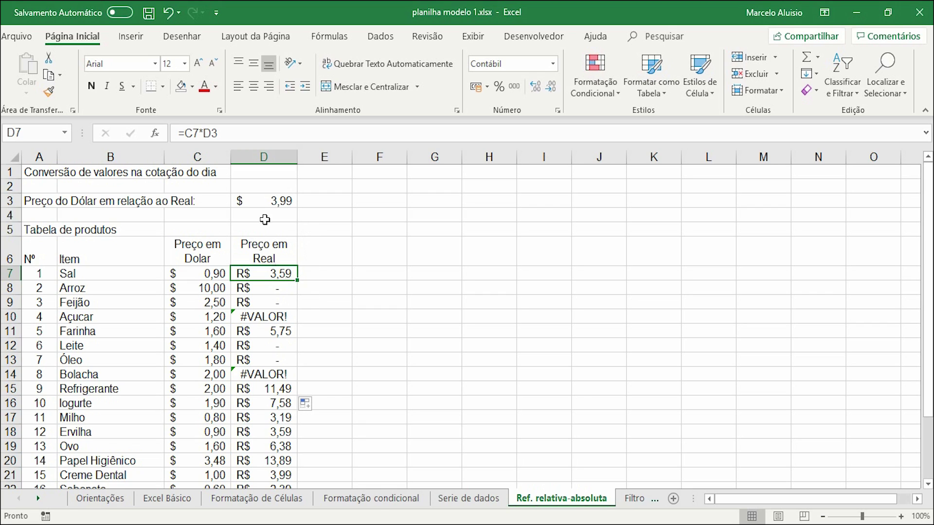
- Edit D7's formula to =C7*$D$3, making the rate reference absolute with F4
click(205, 133)
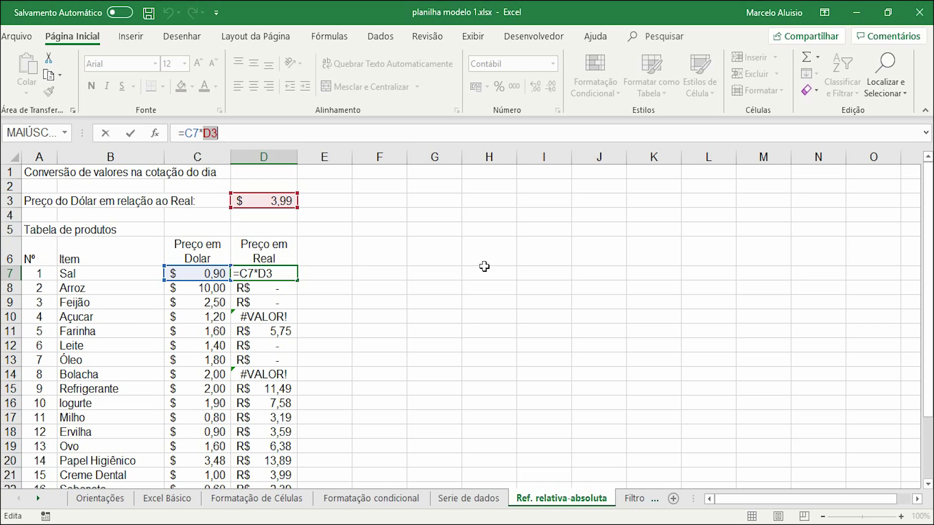
key(F4)
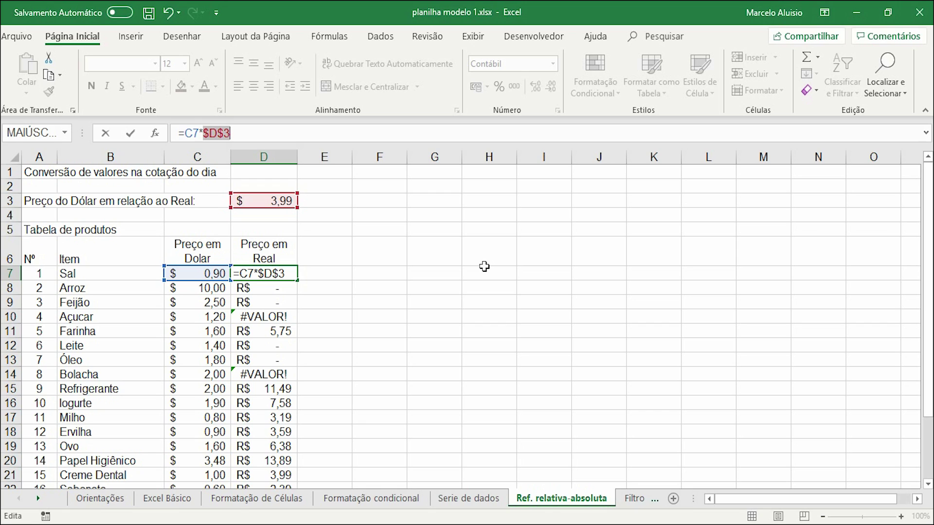
key(Return)
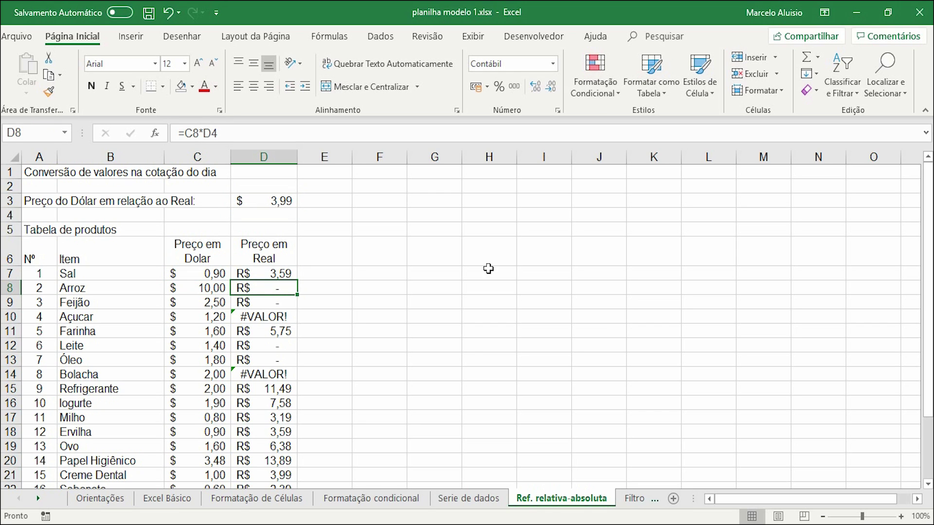
- Fill D7's =C7*$D$3 formula down to D15 and spot-check the copies in D8–D13
click(283, 275)
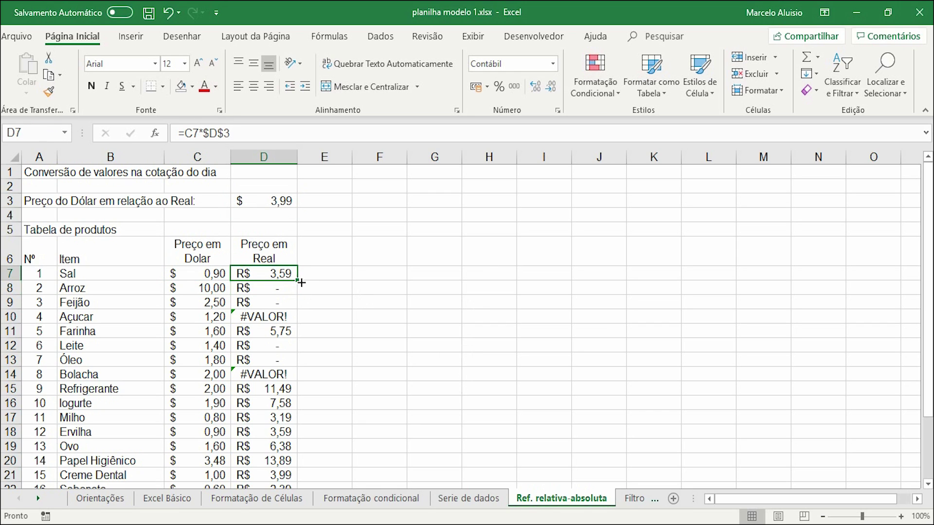
drag(298, 282, 306, 392)
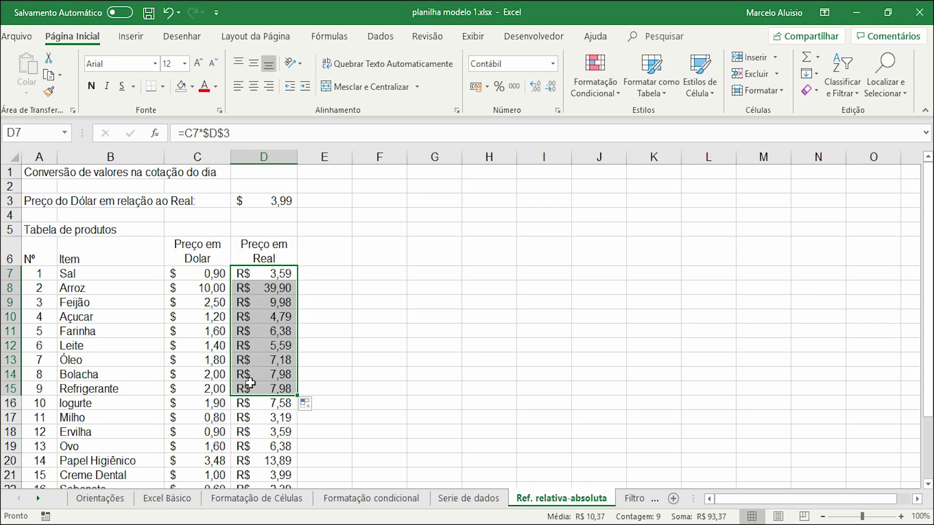
click(267, 275)
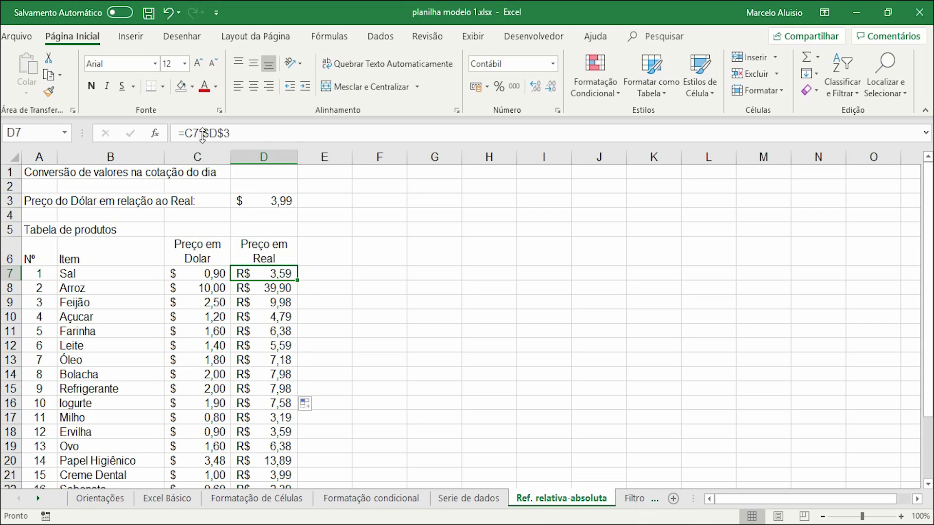
click(266, 291)
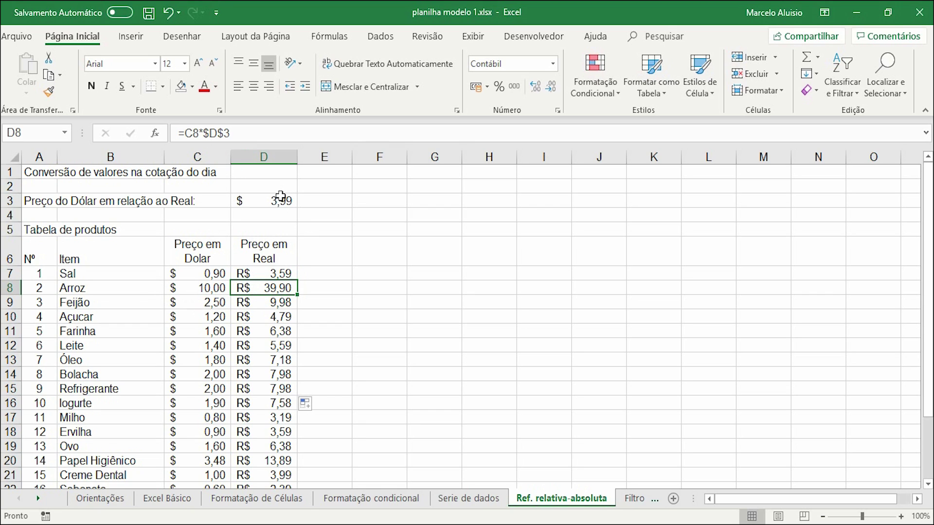
click(275, 305)
click(273, 322)
click(278, 345)
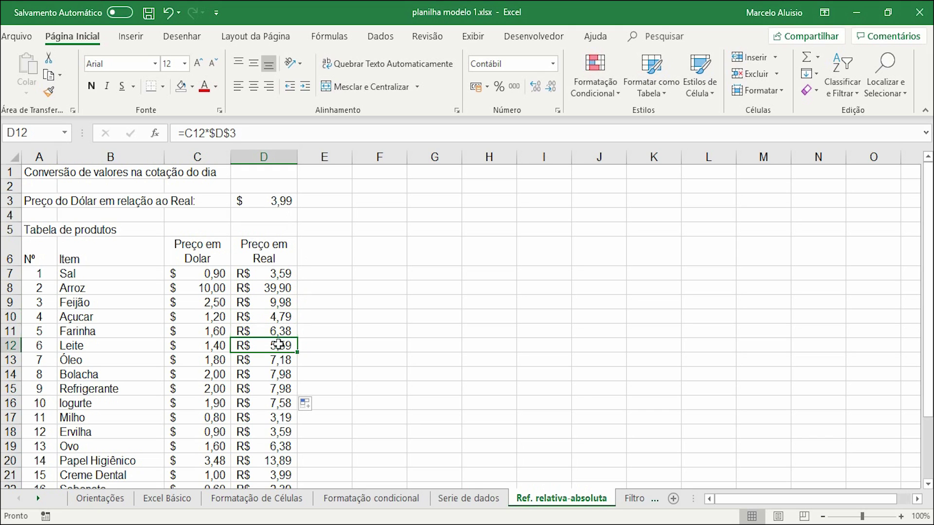
click(281, 359)
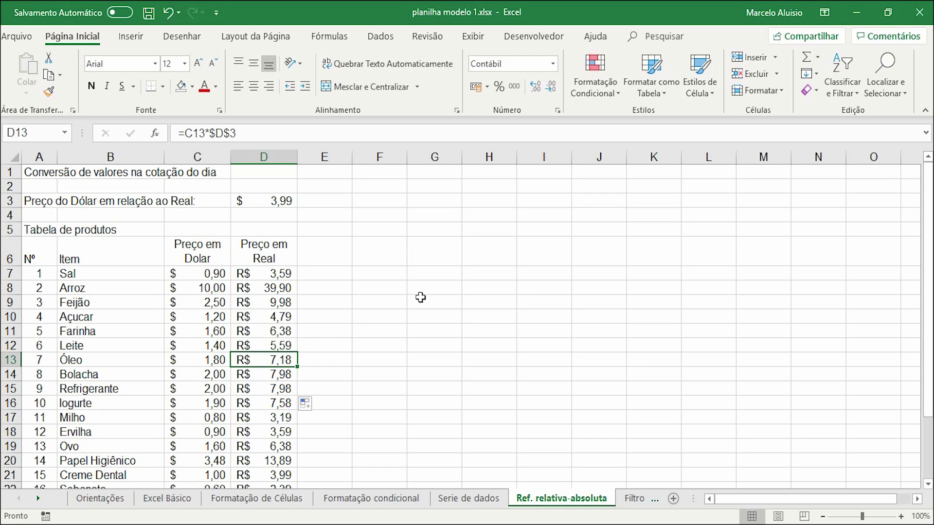
scroll(383, 333, down, 4)
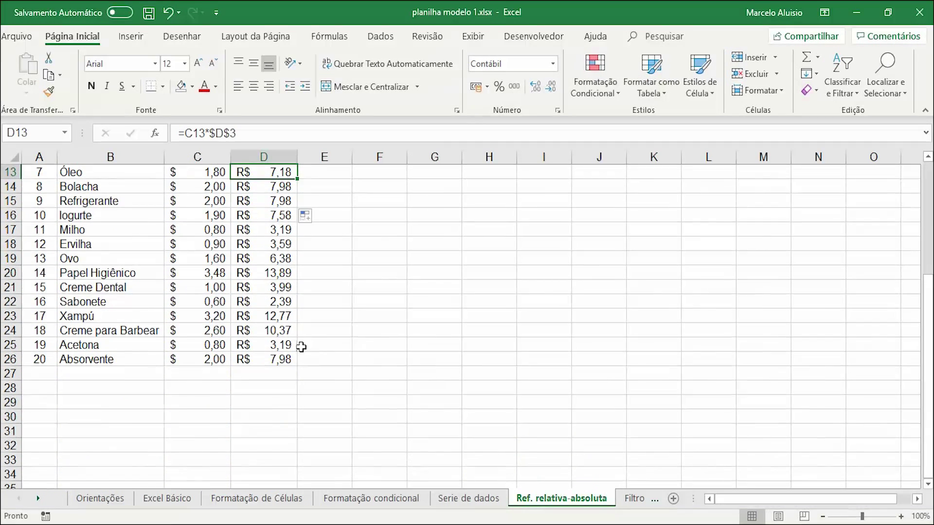
scroll(301, 346, up, 4)
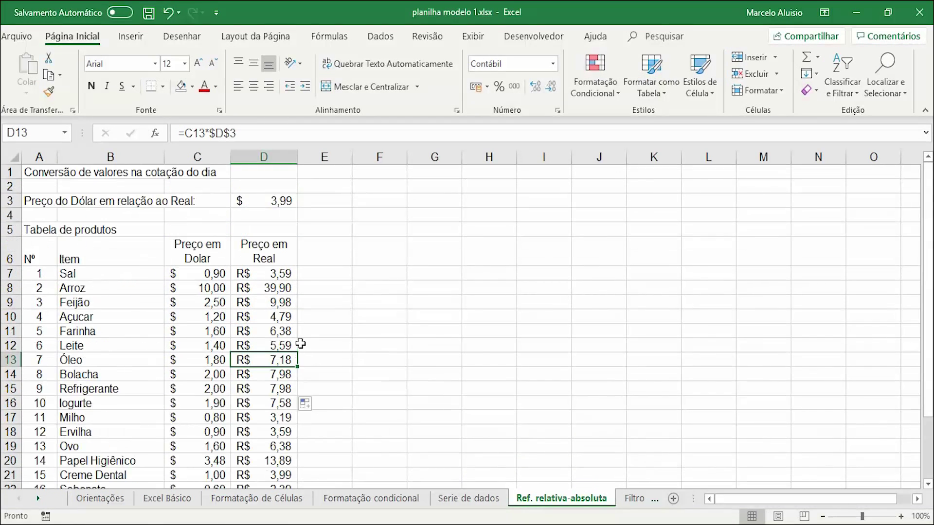
click(260, 278)
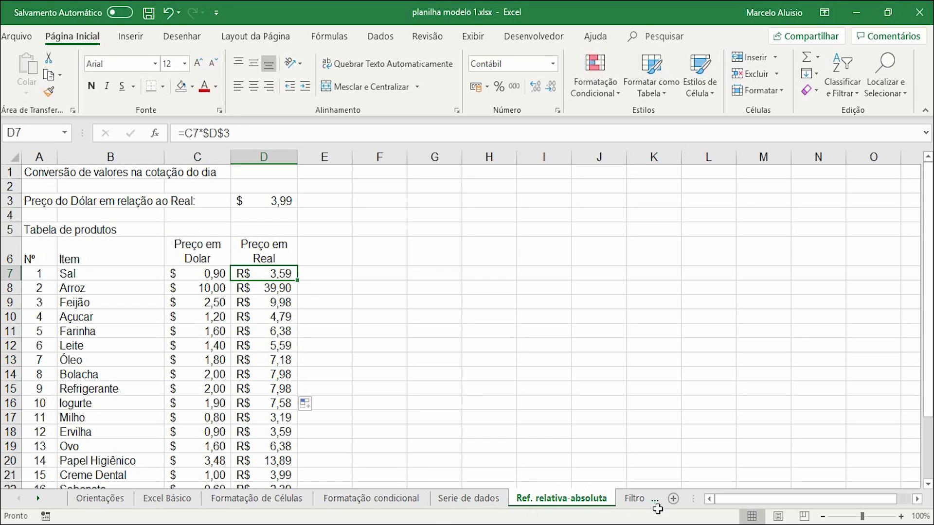
- On the Filtro 1 sheet, select the sales table A1:F9 and turn on header filters
click(634, 499)
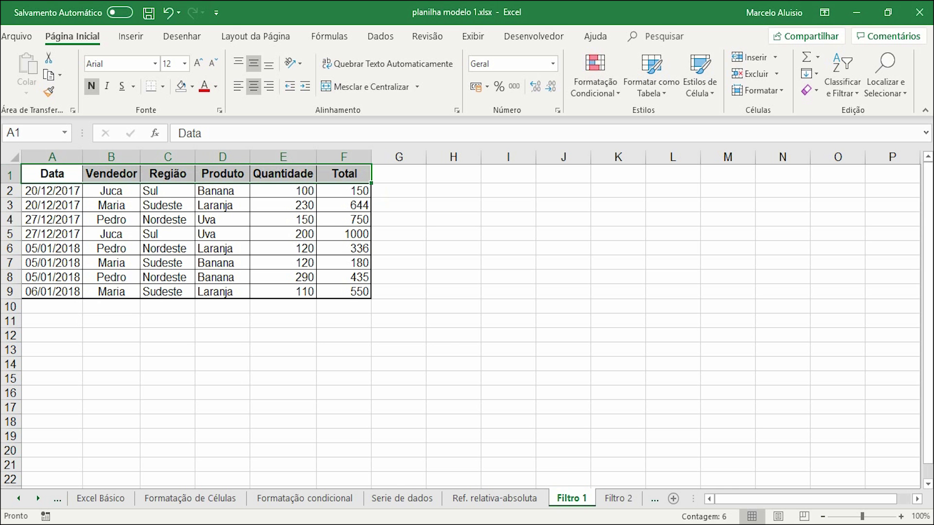
click(454, 263)
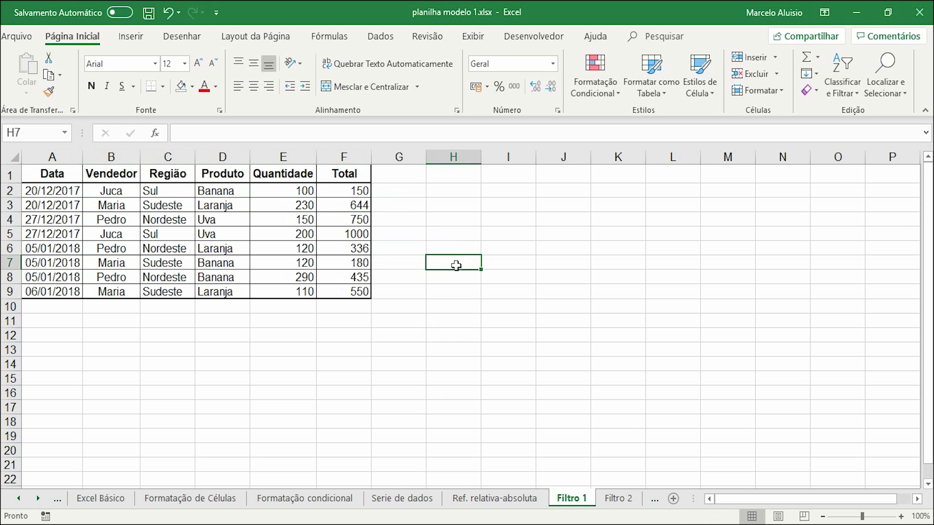
drag(47, 176, 339, 285)
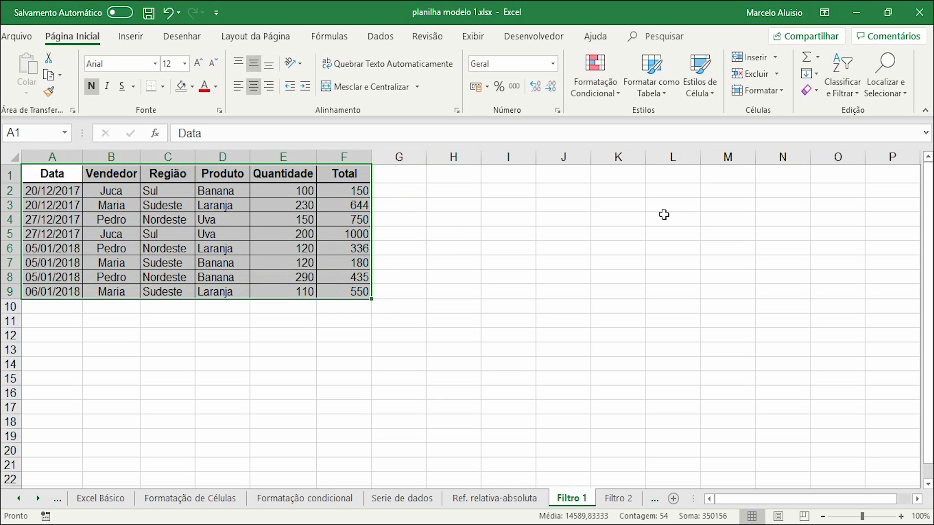
click(853, 92)
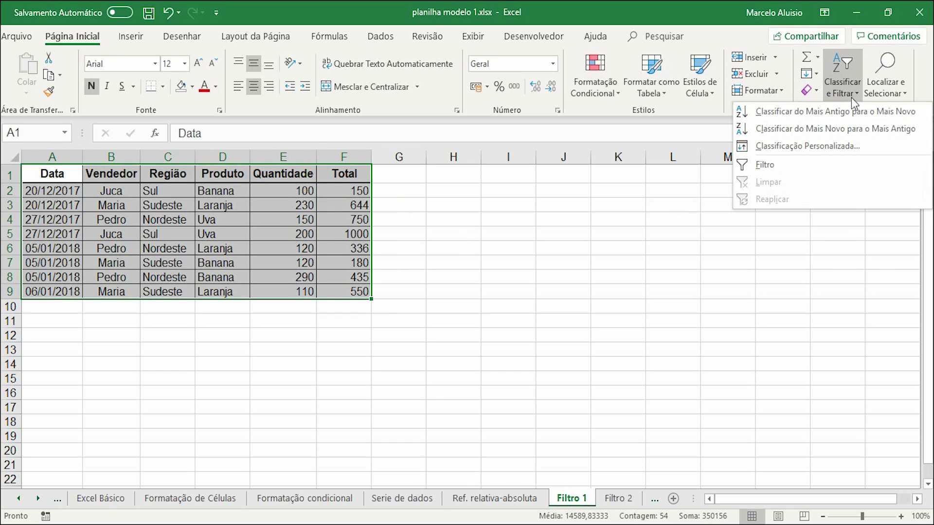
click(780, 165)
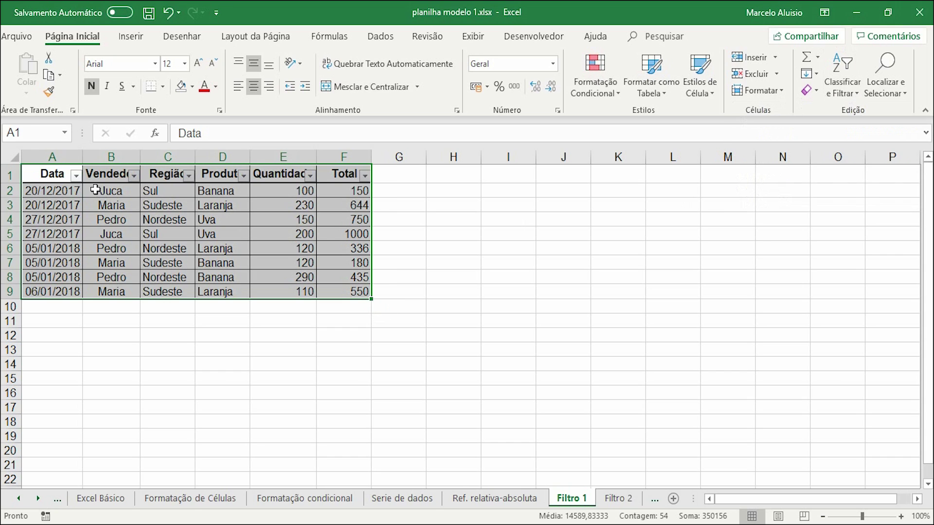
- Filter Data to 2017 dates only and Produto to Uva only
click(75, 175)
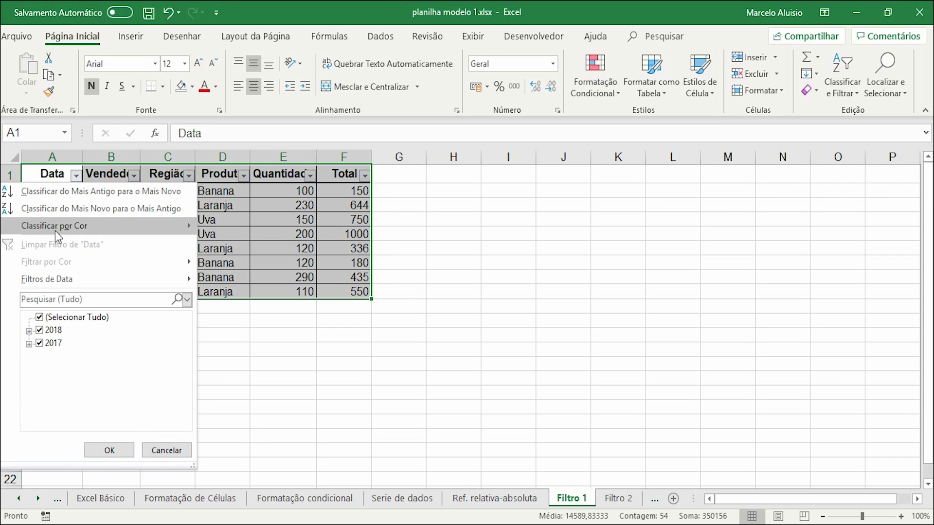
click(40, 331)
click(109, 450)
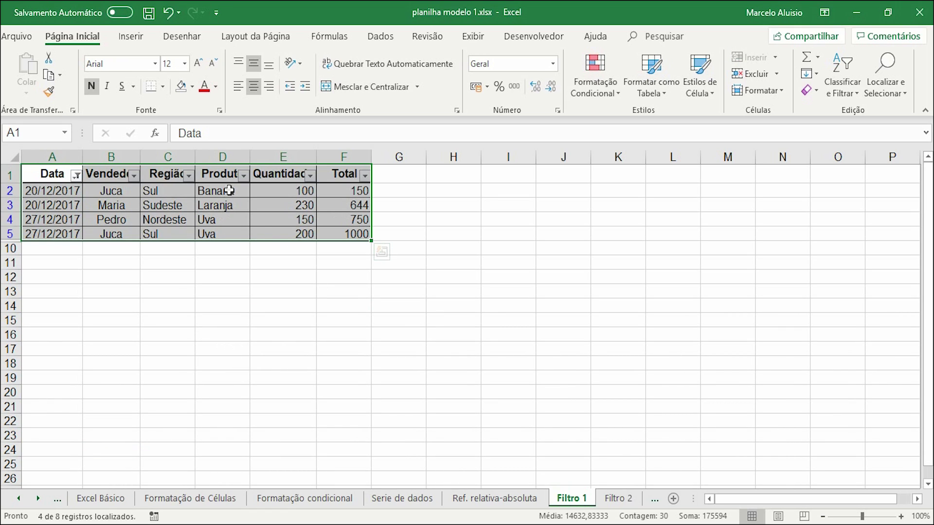
click(243, 175)
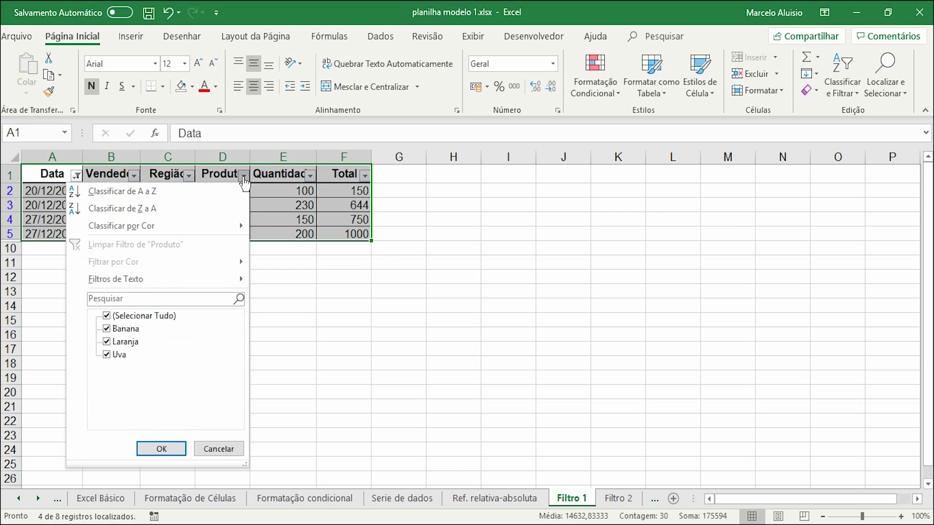
click(107, 342)
click(107, 329)
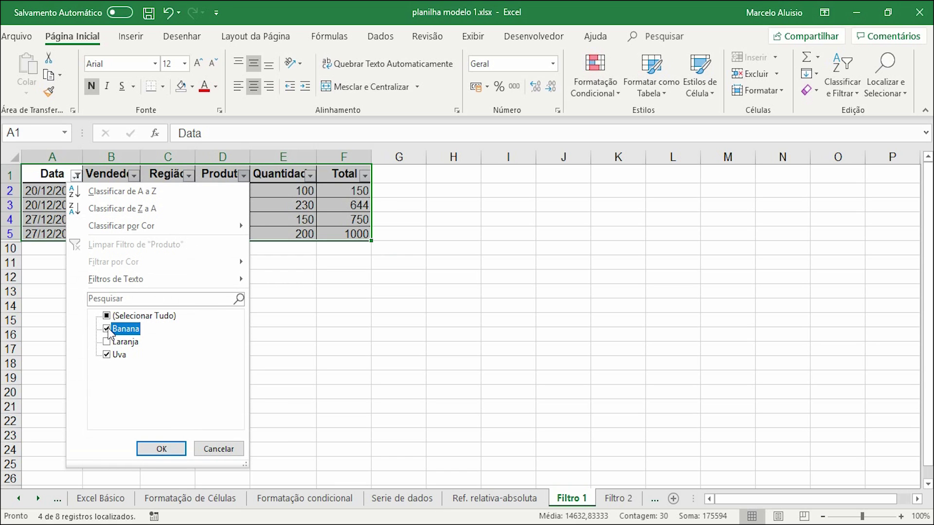
click(161, 449)
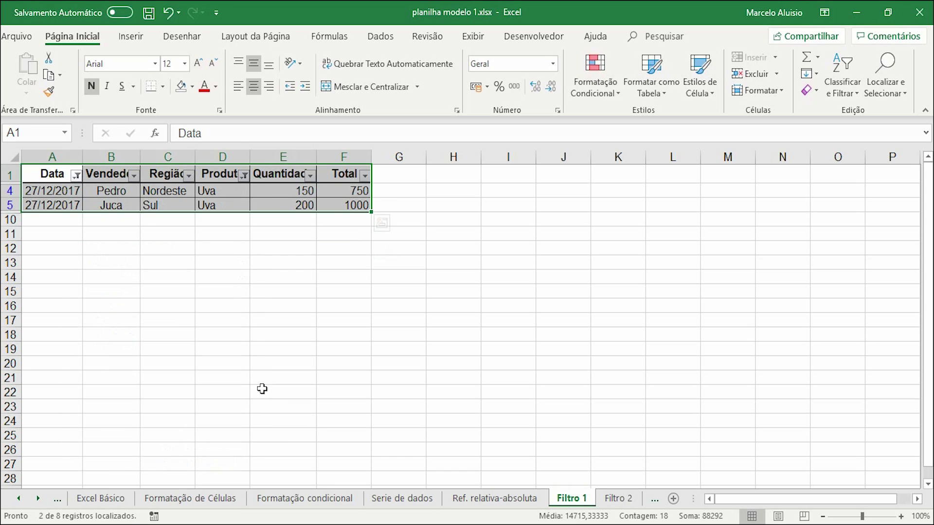
- Reinclude all products and the 2018 dates so all eight rows show again
click(243, 175)
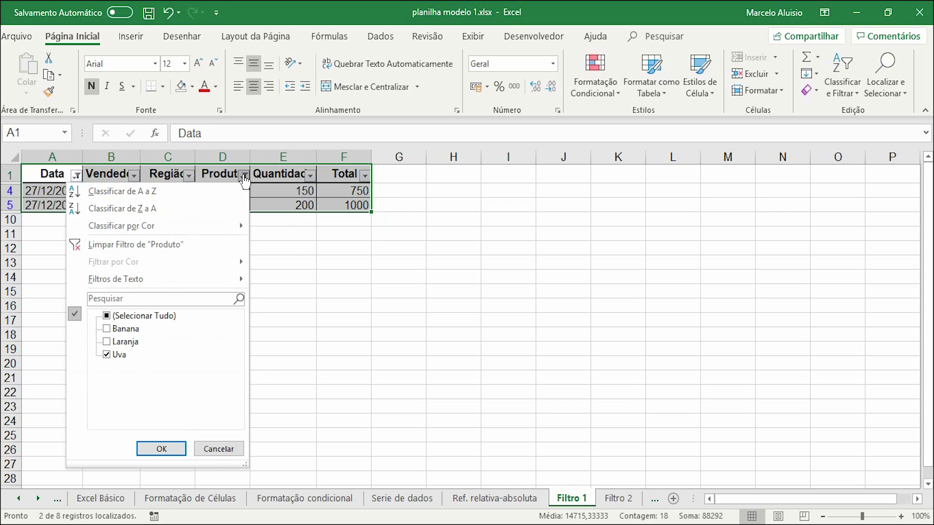
click(107, 316)
click(107, 316)
click(107, 316)
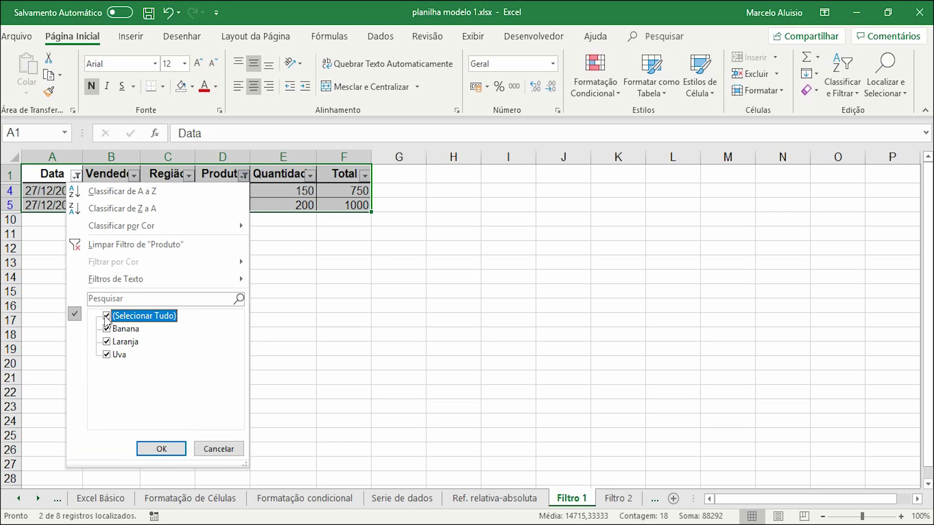
click(161, 449)
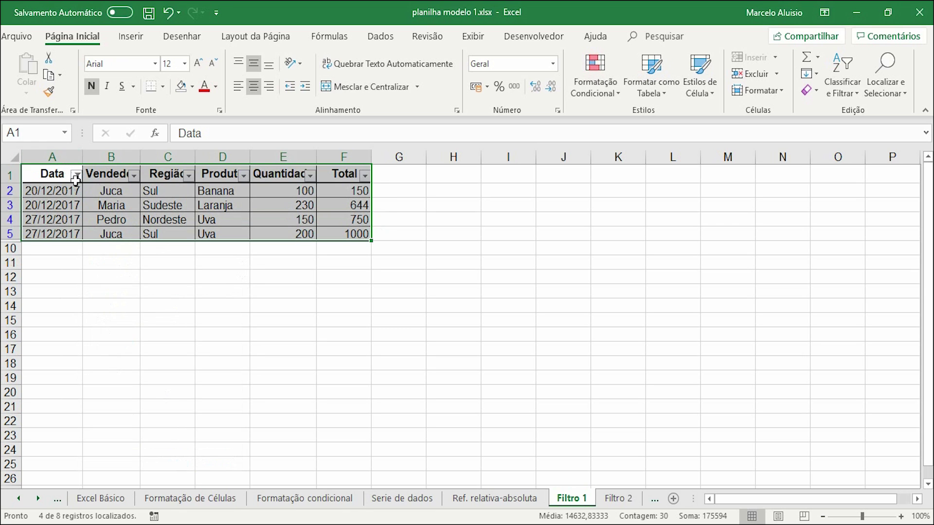
click(77, 175)
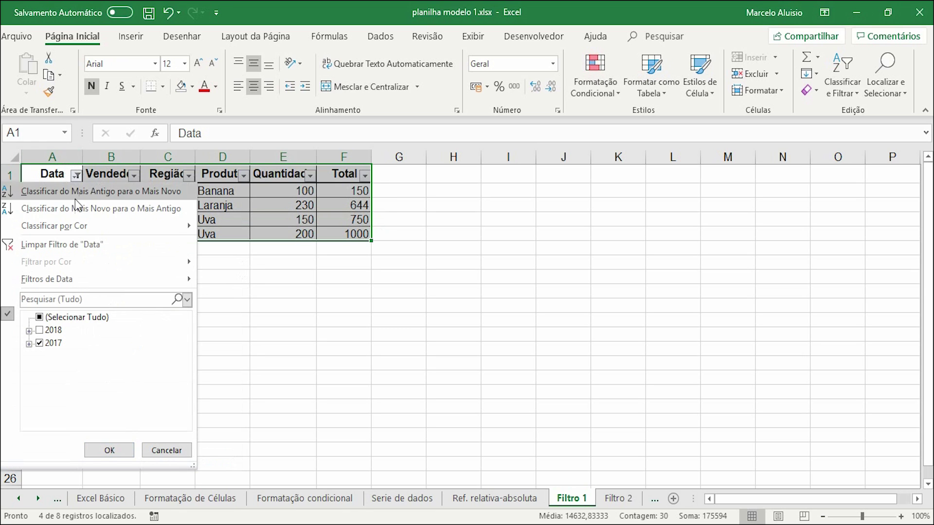
click(40, 331)
click(123, 452)
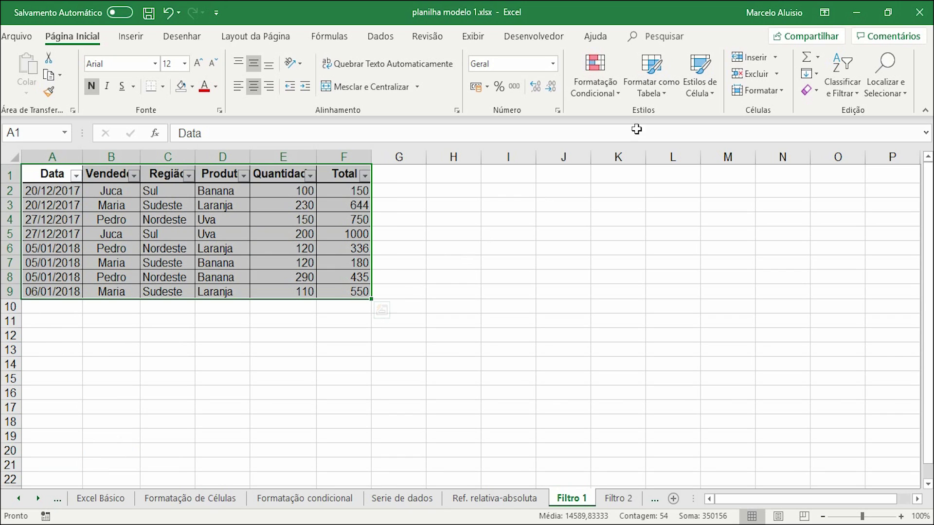
- Look at the Limpar, Classificar e Filtrar and Data filter menus, closing each unchanged
click(814, 94)
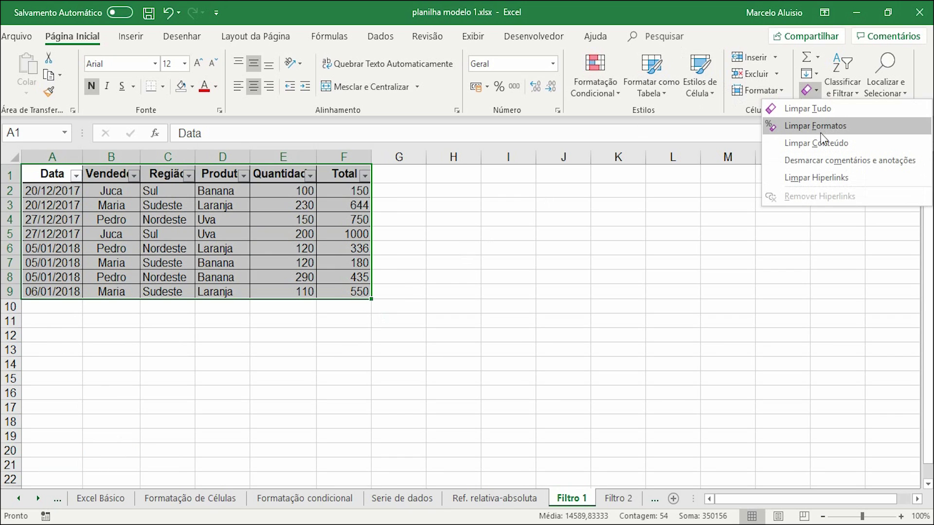
key(Escape)
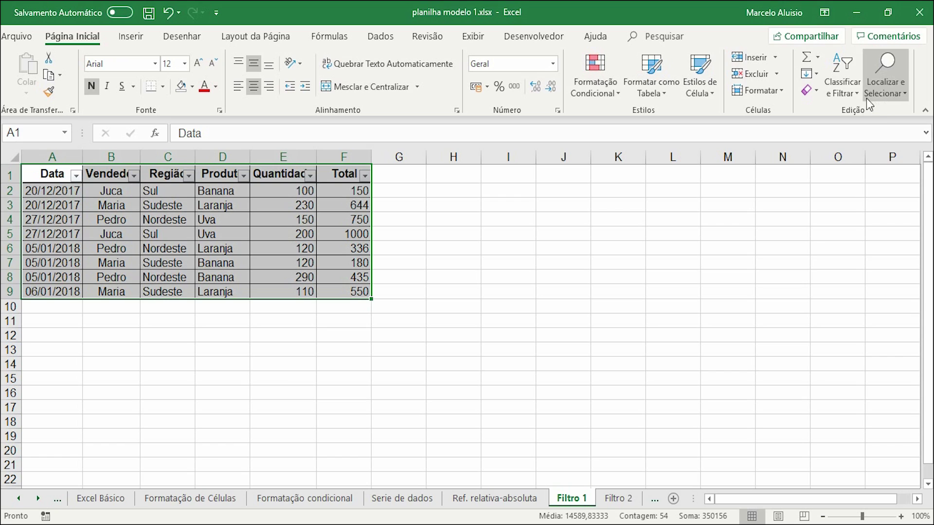
click(849, 92)
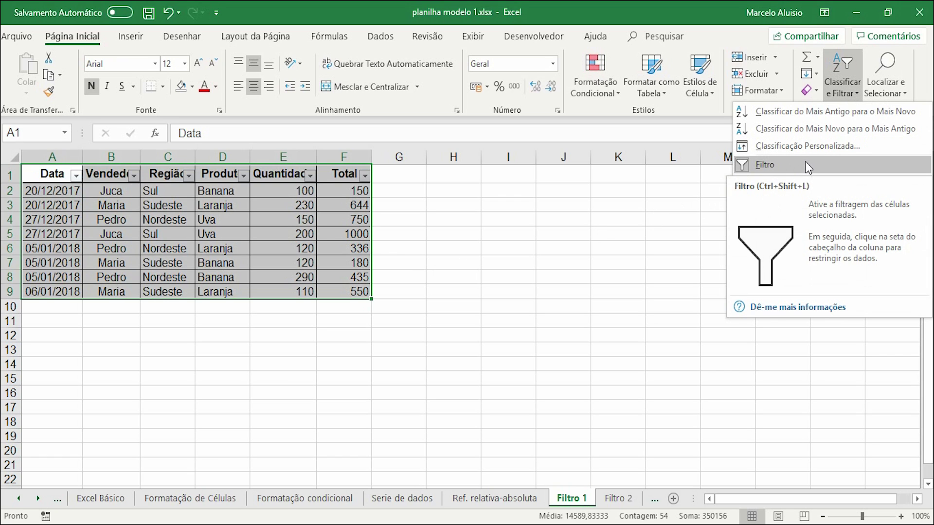
key(Escape)
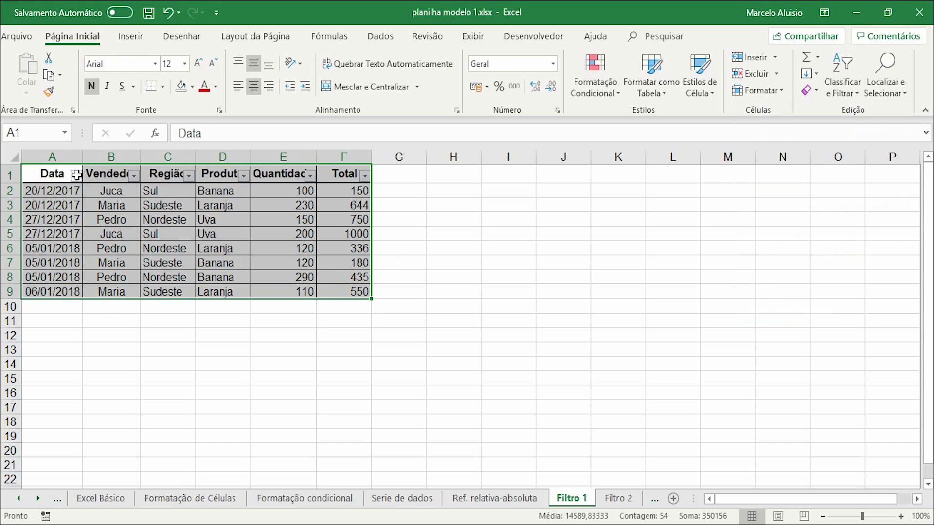
click(76, 175)
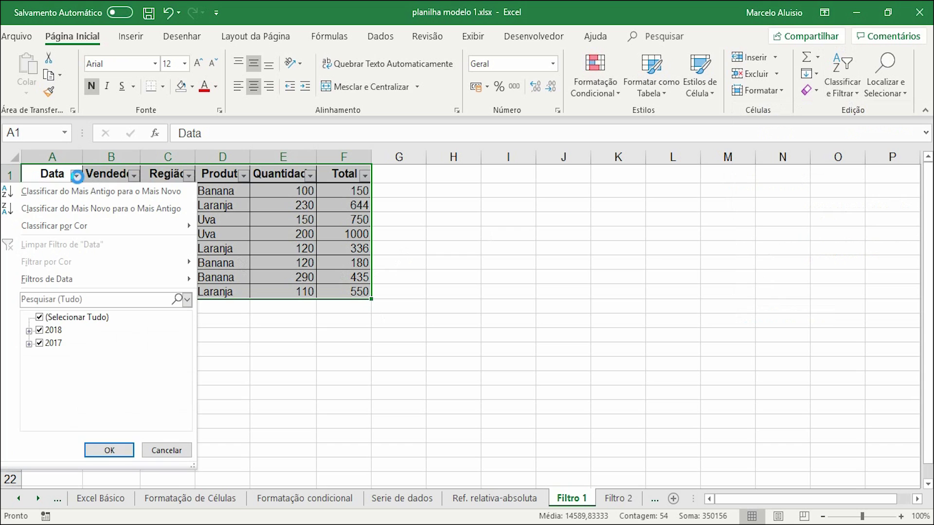
click(292, 249)
- Reselect the sales table A1:F9 and bring up the Dados ribbon
click(57, 175)
drag(56, 175, 339, 290)
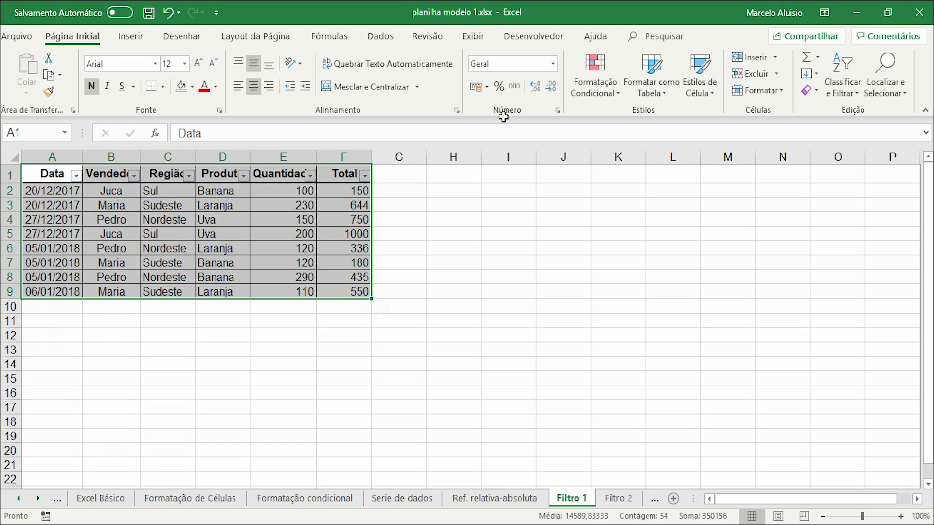
click(391, 44)
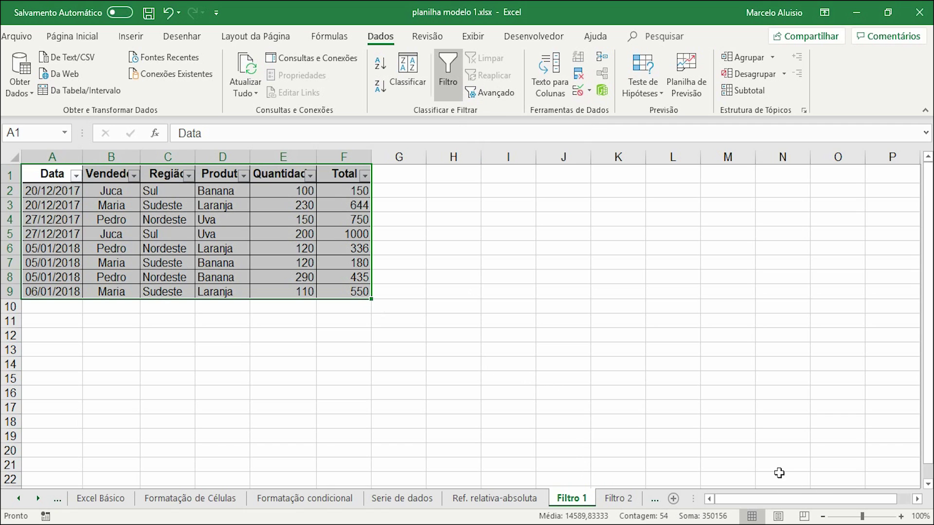
- Browse the Filtro 2, Filtro 3 and Filtro coringa sheets, then open Avançado from Filtro 1
click(629, 501)
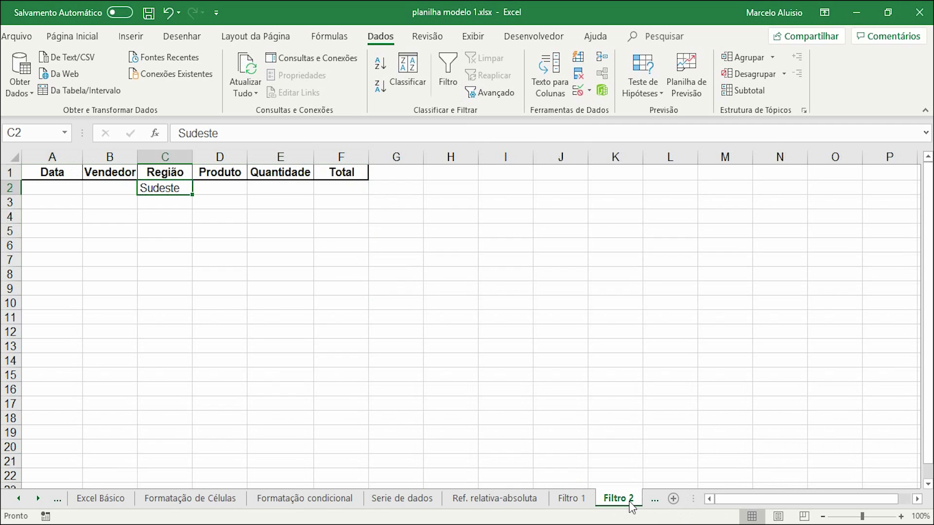
click(655, 498)
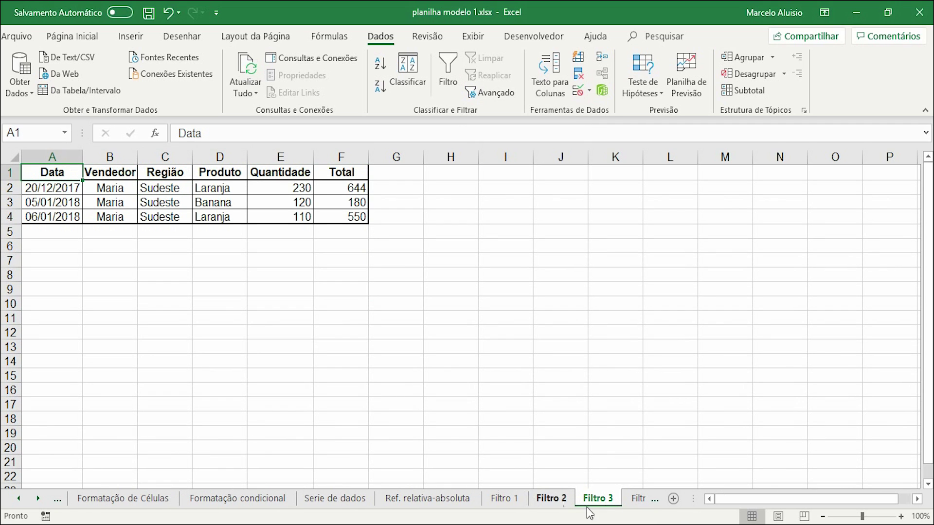
click(640, 497)
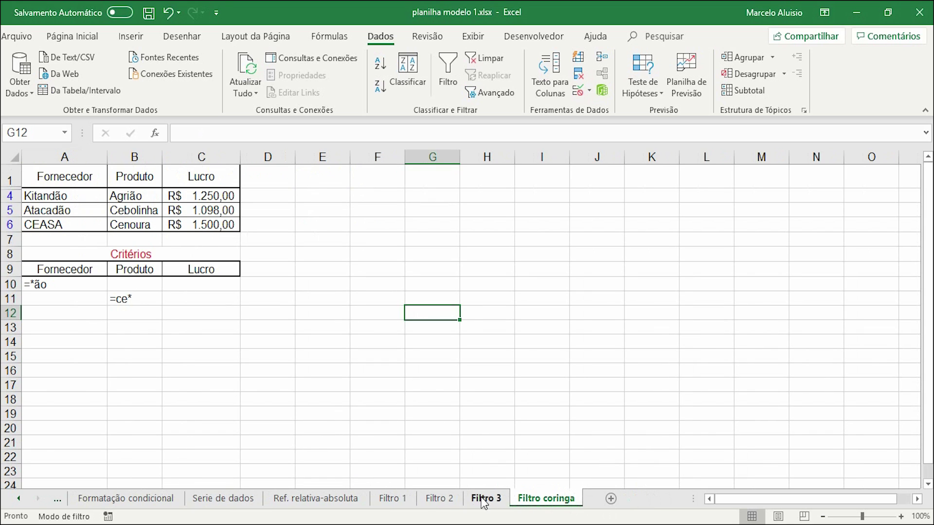
click(437, 500)
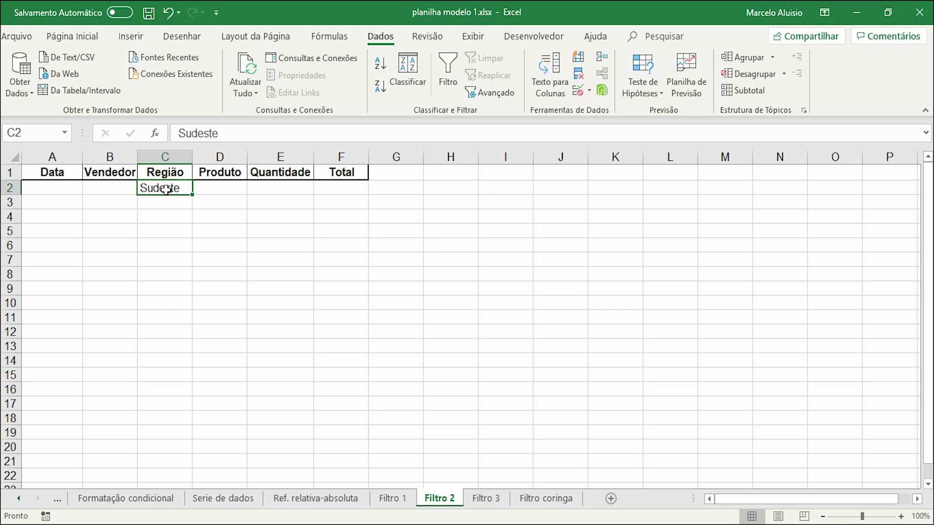
click(492, 499)
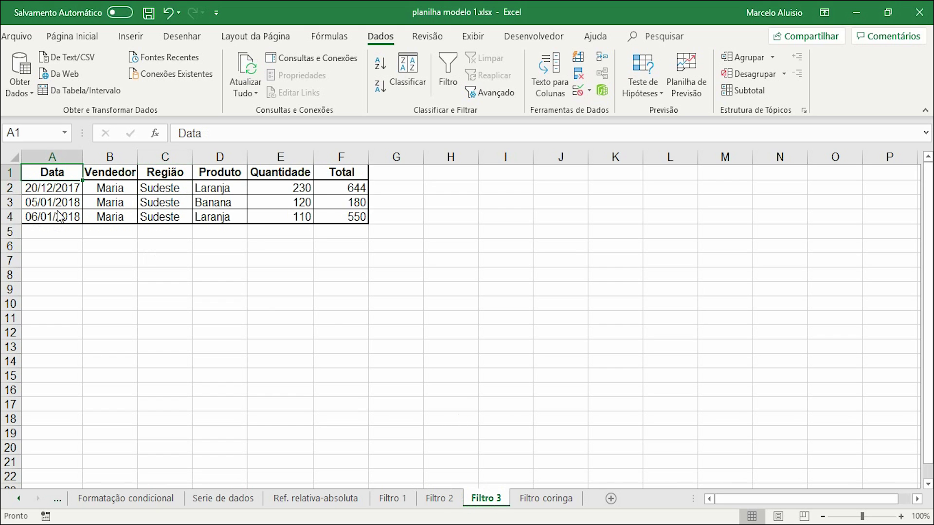
click(392, 498)
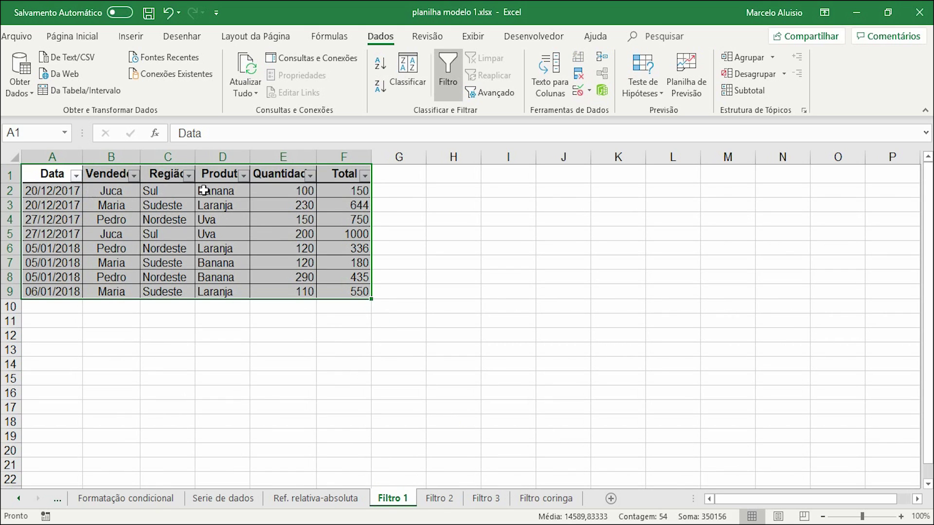
click(485, 94)
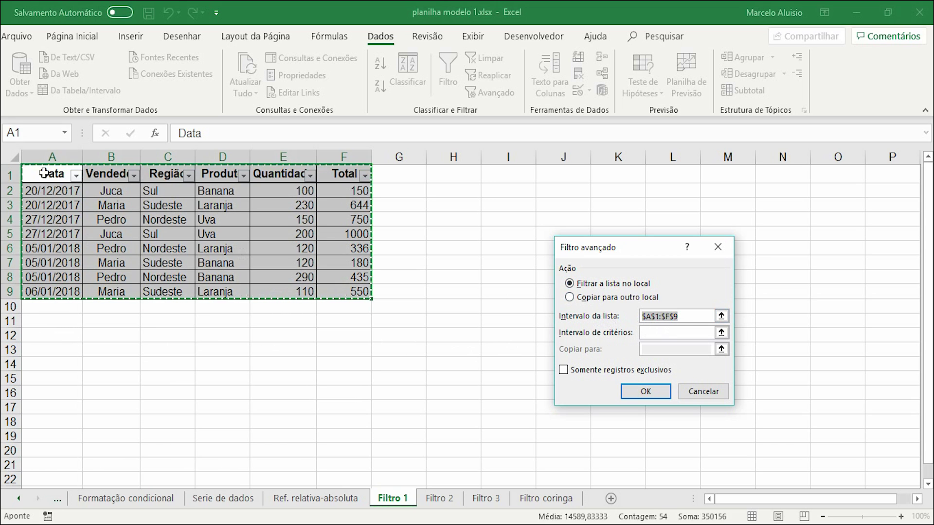
- Run the advanced filter with cell C2 as the criteria range
click(655, 331)
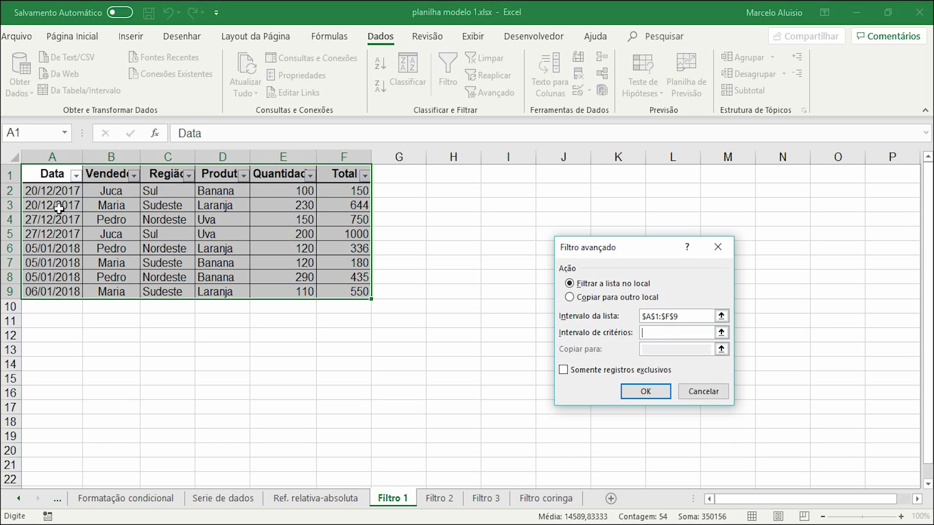
click(153, 190)
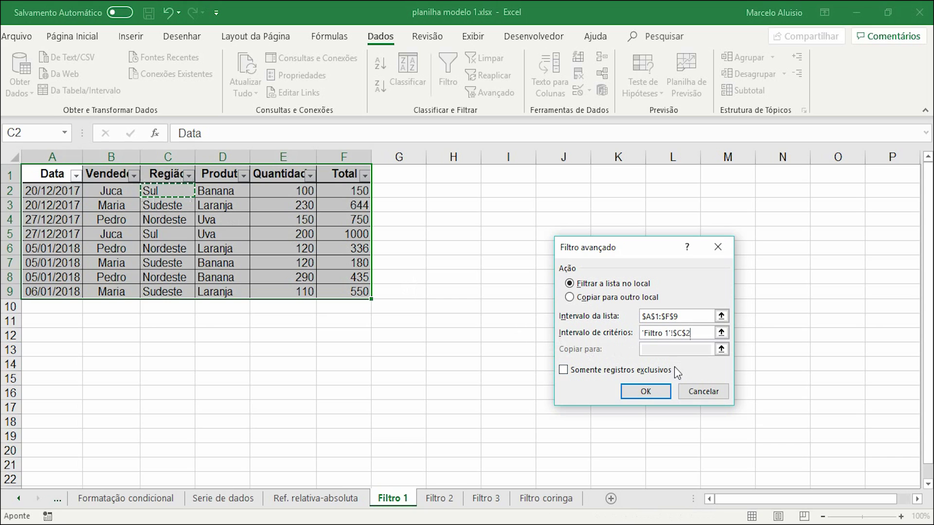
click(721, 350)
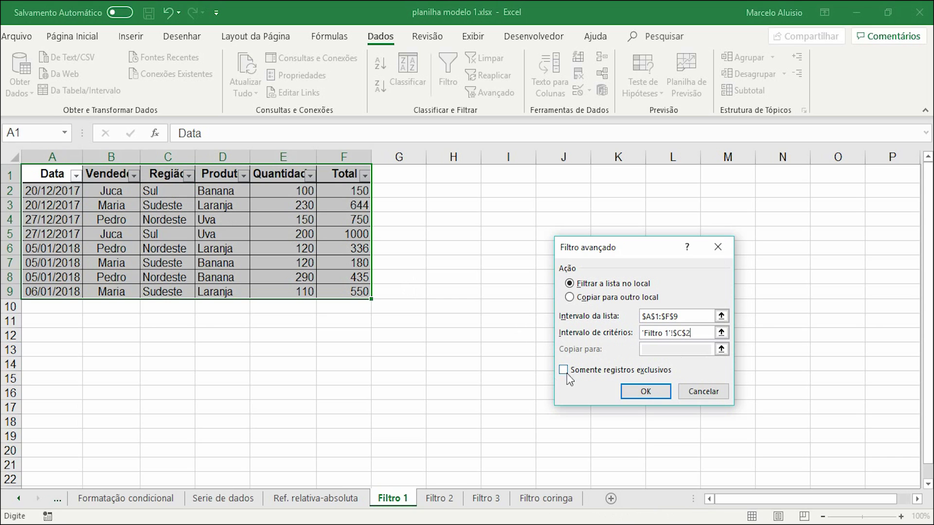
click(646, 392)
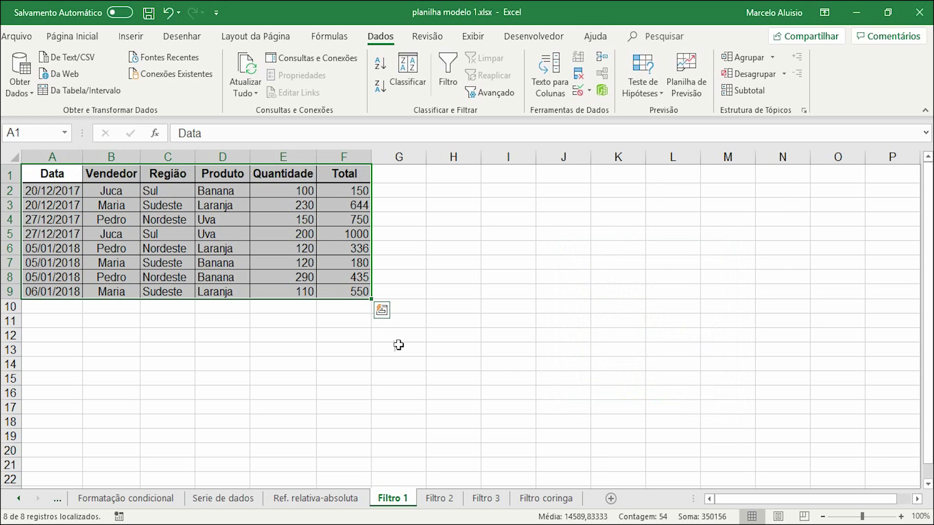
- Clear the selection and reselect the sales table from A1
scroll(232, 307, down, 5)
scroll(195, 296, up, 5)
click(229, 247)
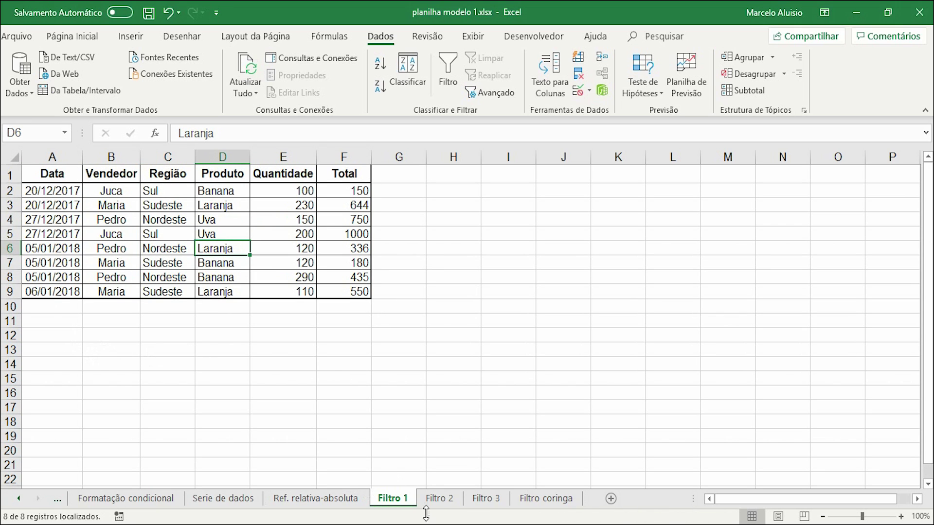
drag(52, 175, 362, 292)
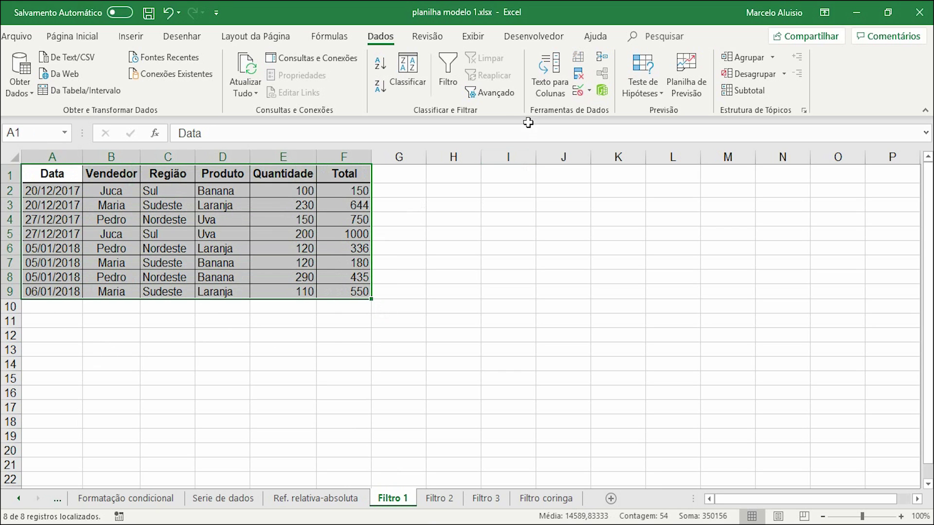
- Try Copiar para outro local and the range pickers in Avançado, cancel, then go to Filtro 3
click(491, 93)
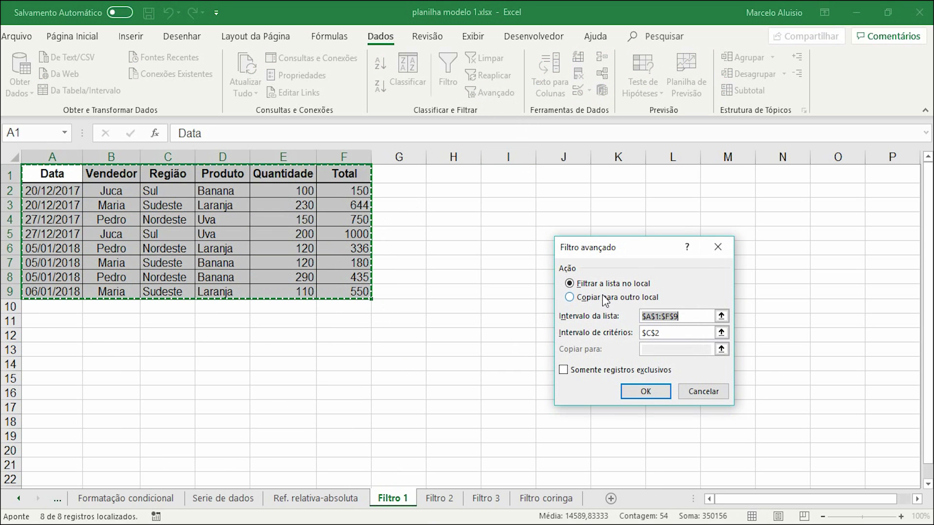
click(617, 298)
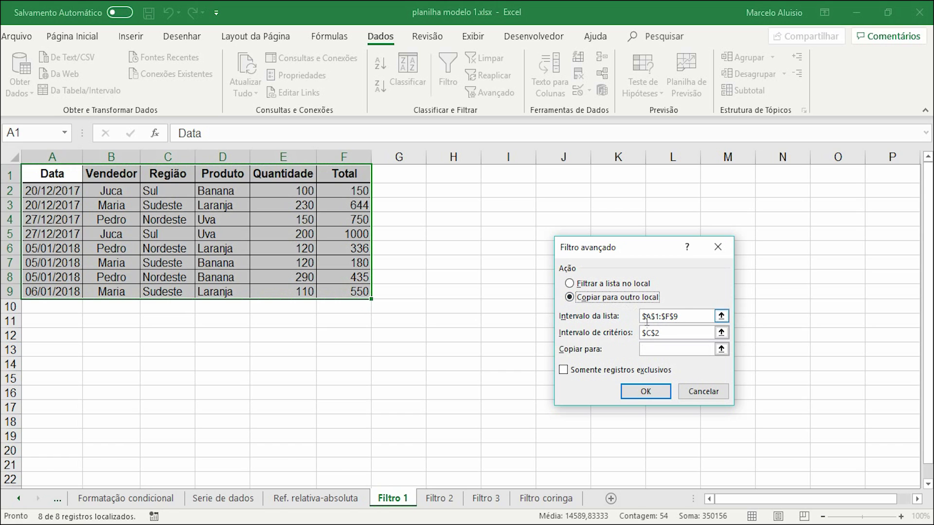
click(721, 316)
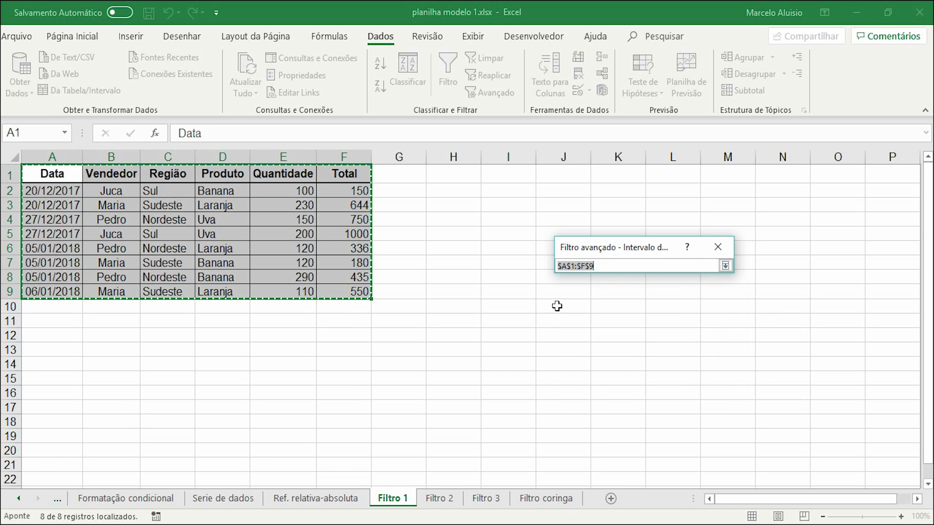
click(725, 267)
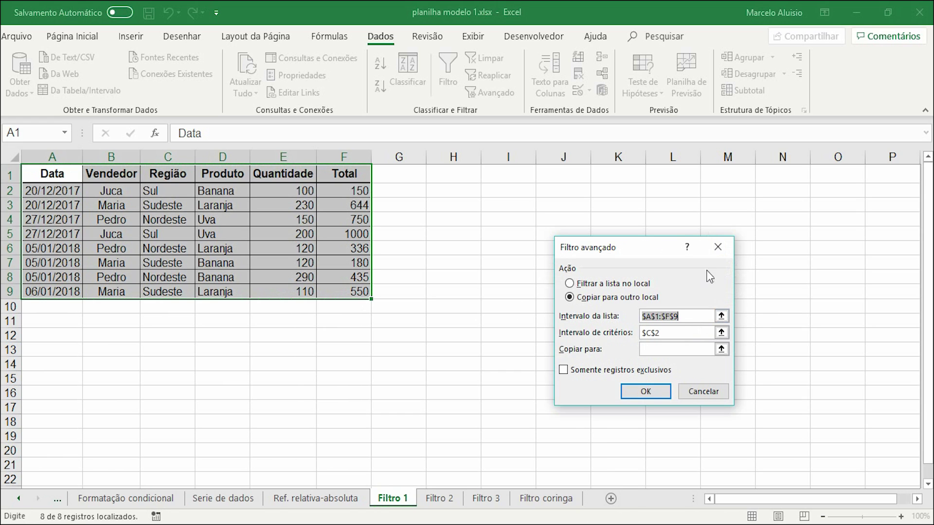
click(721, 333)
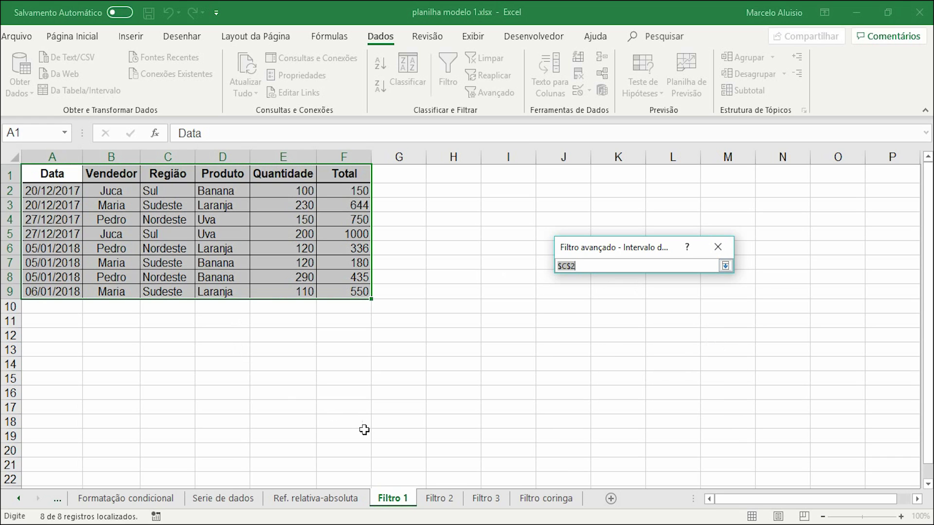
click(725, 265)
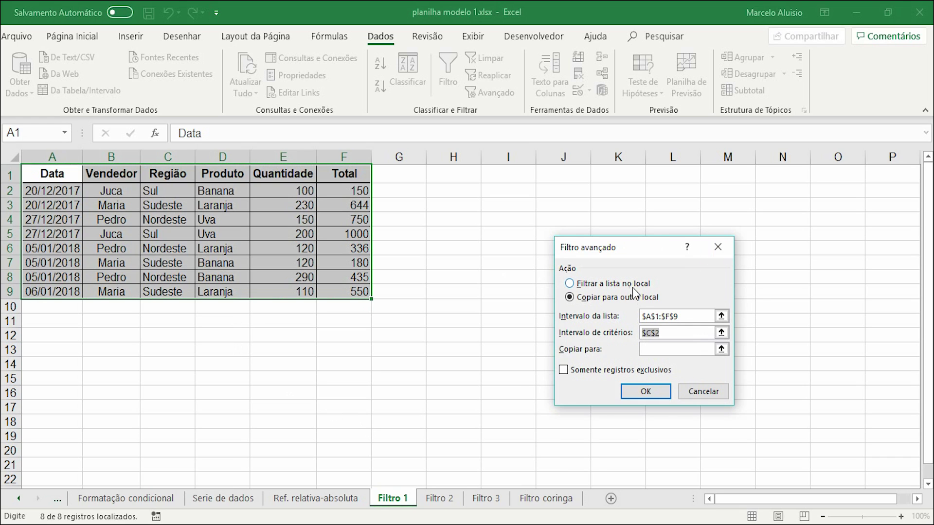
click(706, 389)
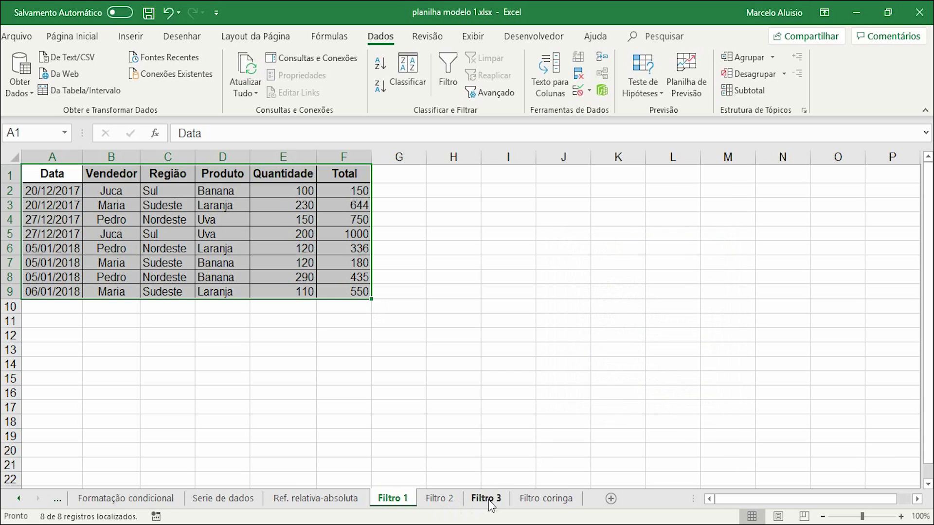
click(489, 499)
- From Filtro 3, open Avançado and set the list range to Filtro 1's A1:F9
click(52, 284)
click(61, 262)
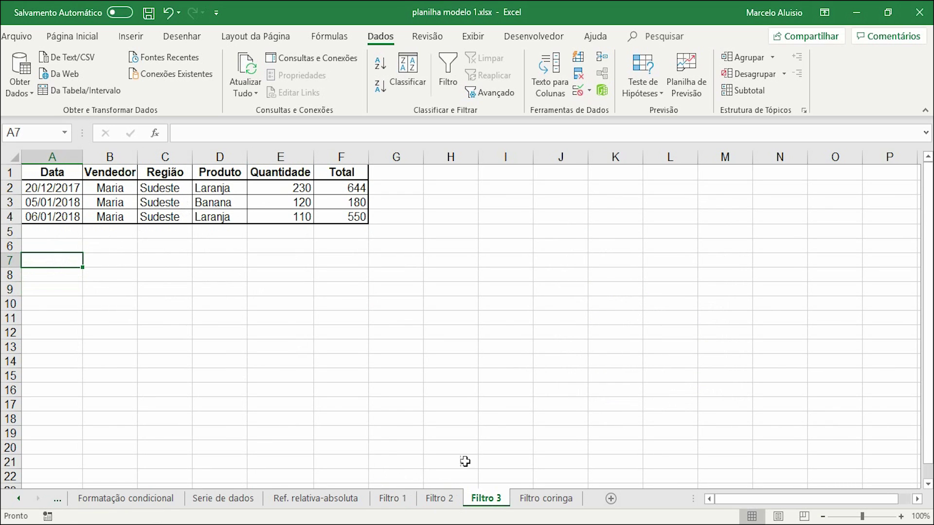
click(491, 92)
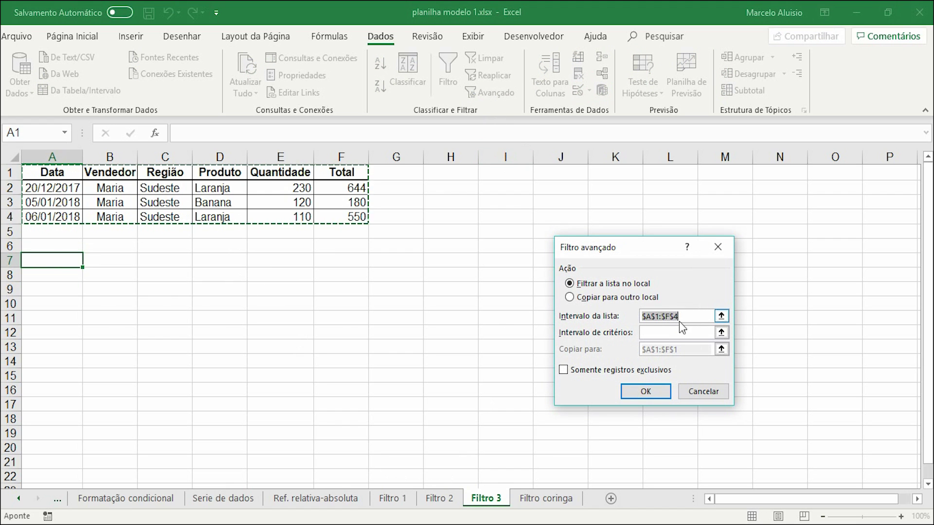
click(720, 317)
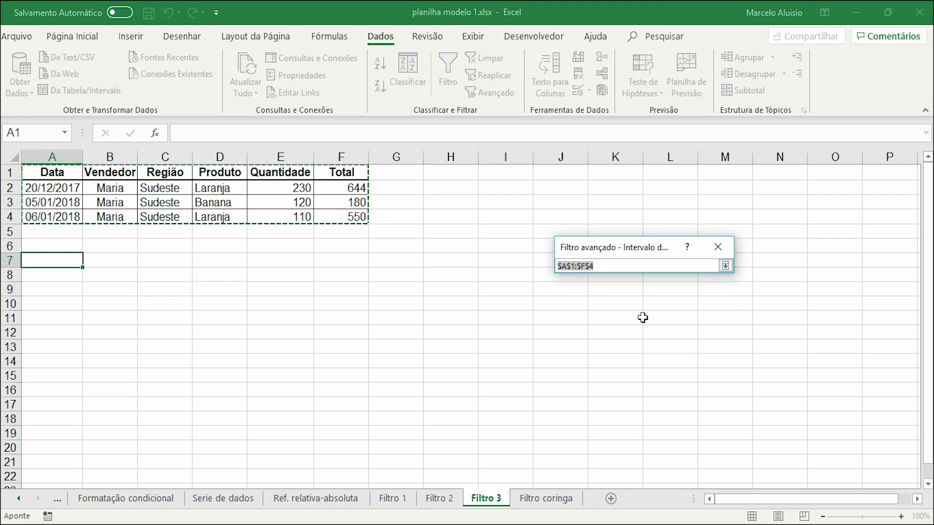
click(394, 499)
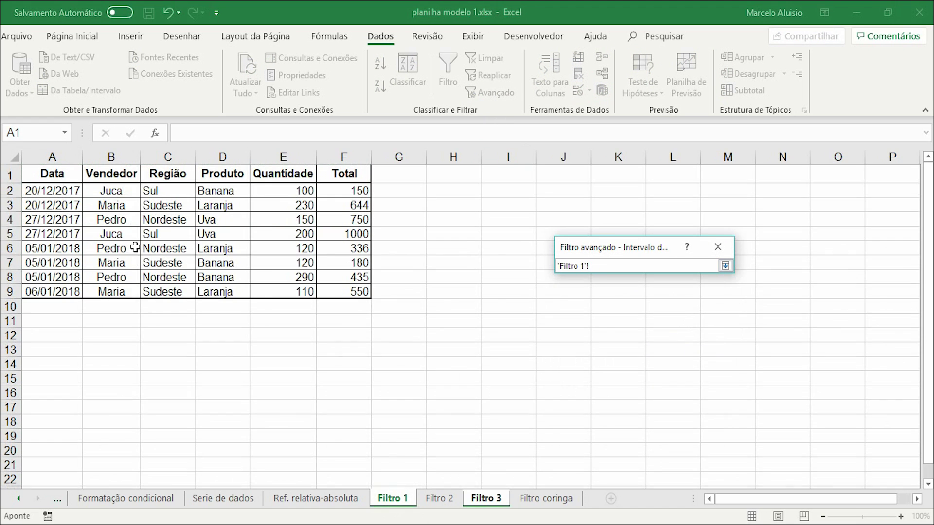
drag(54, 176, 357, 292)
click(725, 266)
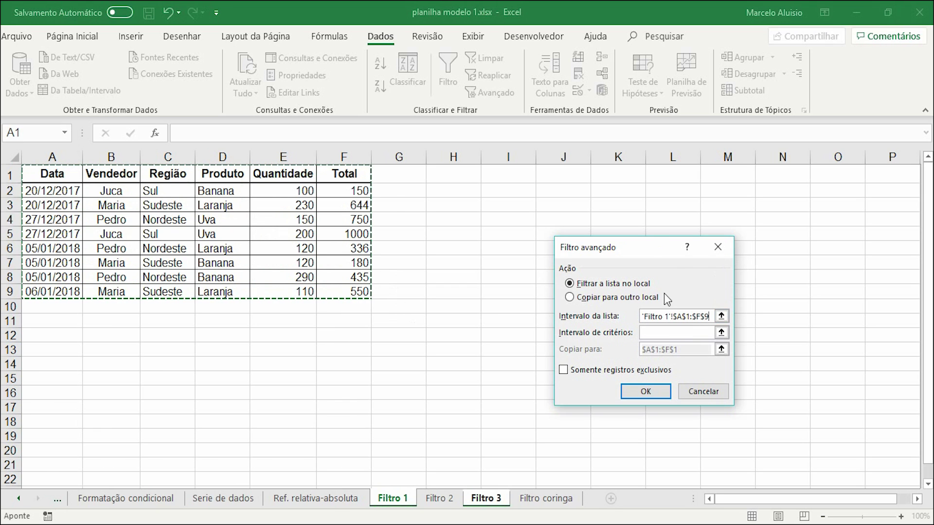
- Set criteria to 'Filtro 2'!A1:F2, copy results to another location, and run the filter
click(721, 332)
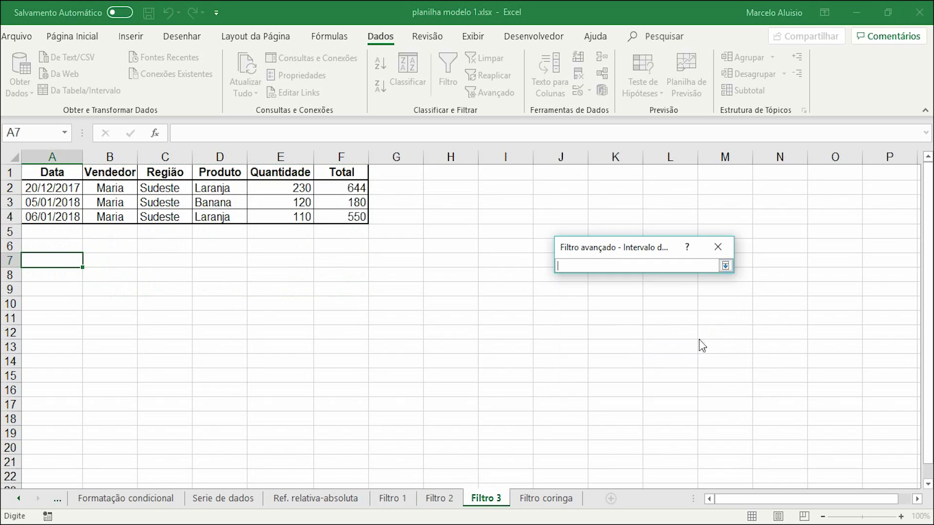
click(456, 496)
drag(68, 174, 362, 188)
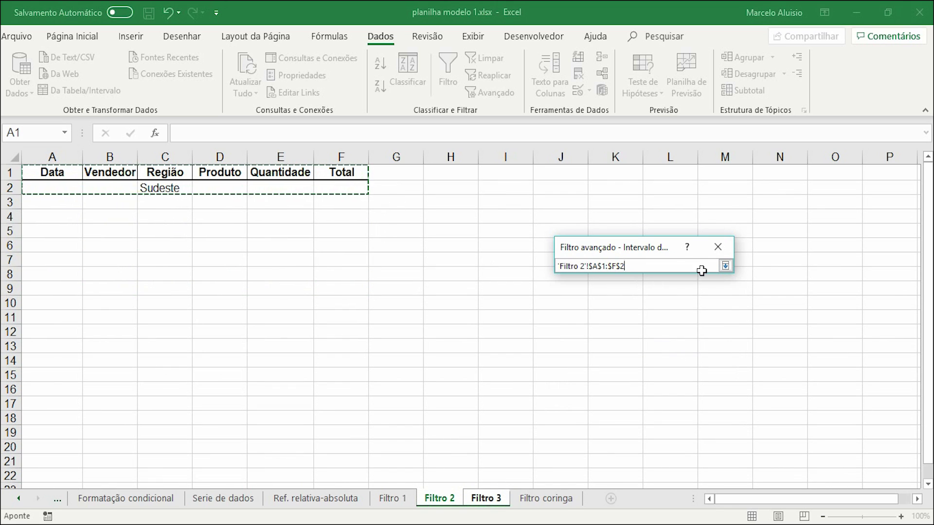
click(725, 265)
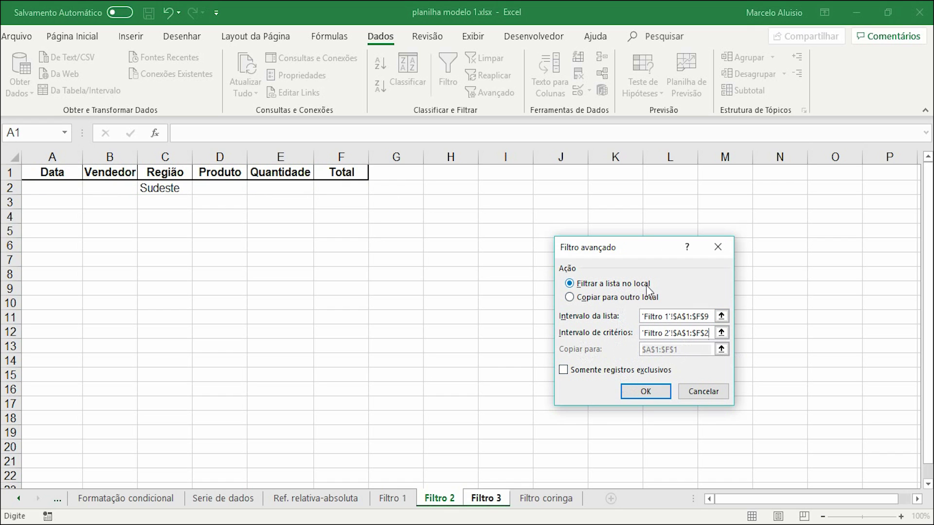
click(619, 300)
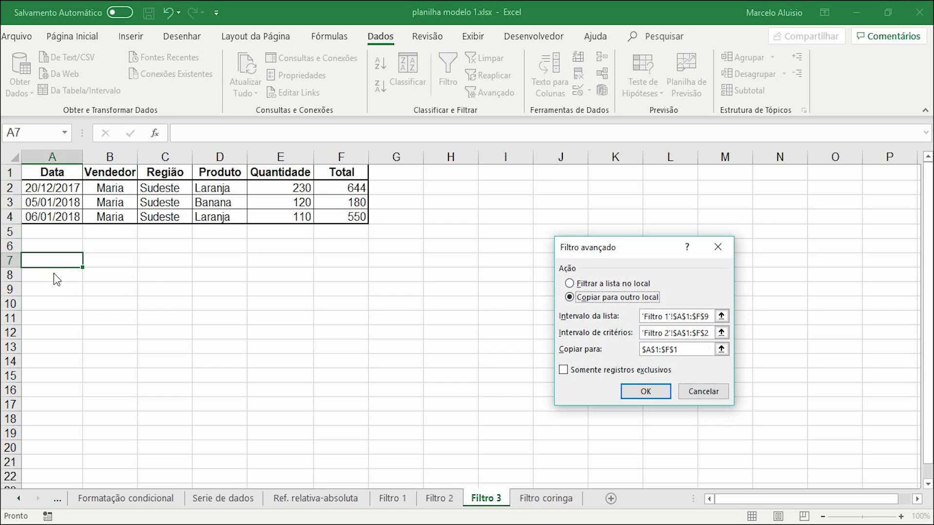
click(645, 392)
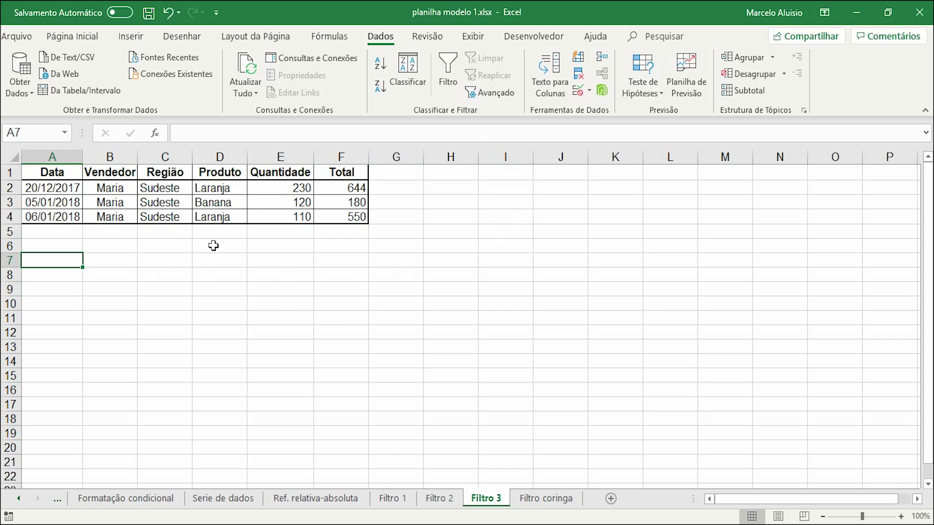
- Select the copied Sudeste table, then on Filtro 1 inspect the F9 Total formula =E9*5
drag(46, 171, 342, 216)
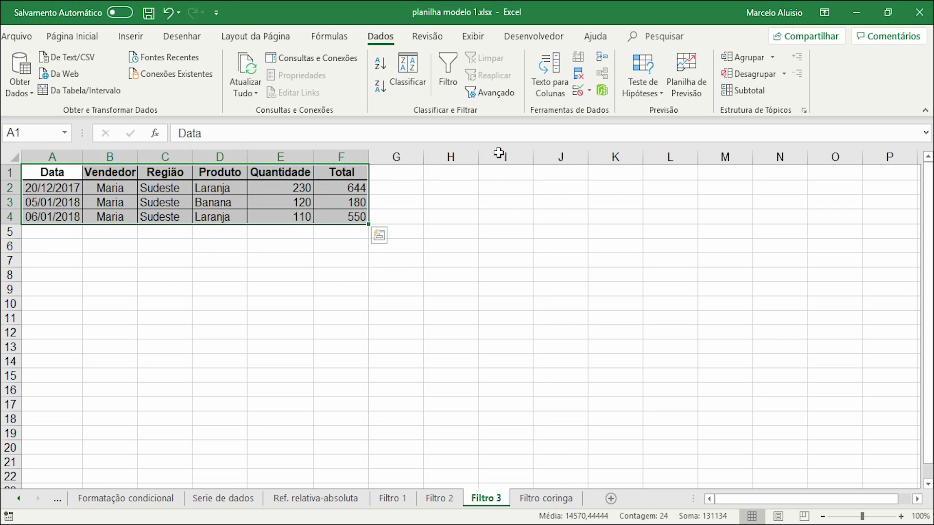
click(447, 497)
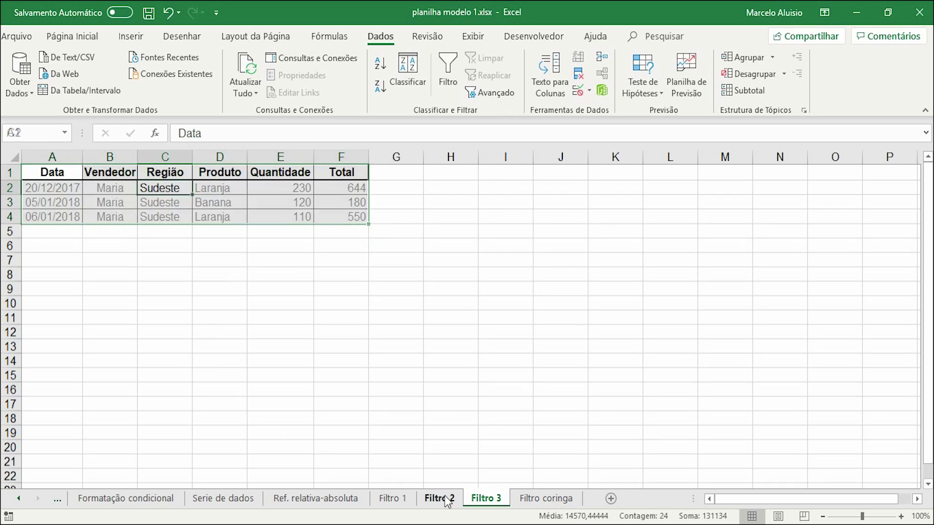
click(401, 499)
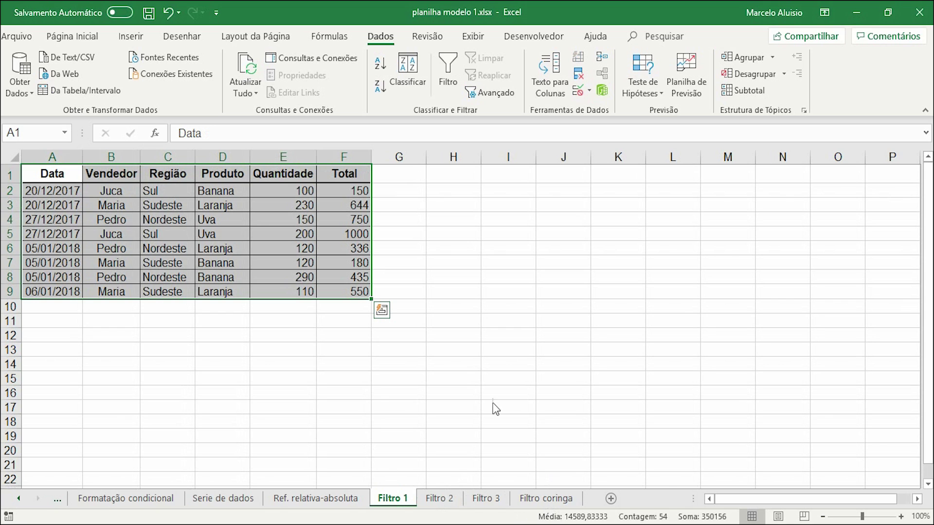
click(394, 313)
drag(37, 173, 350, 304)
click(350, 305)
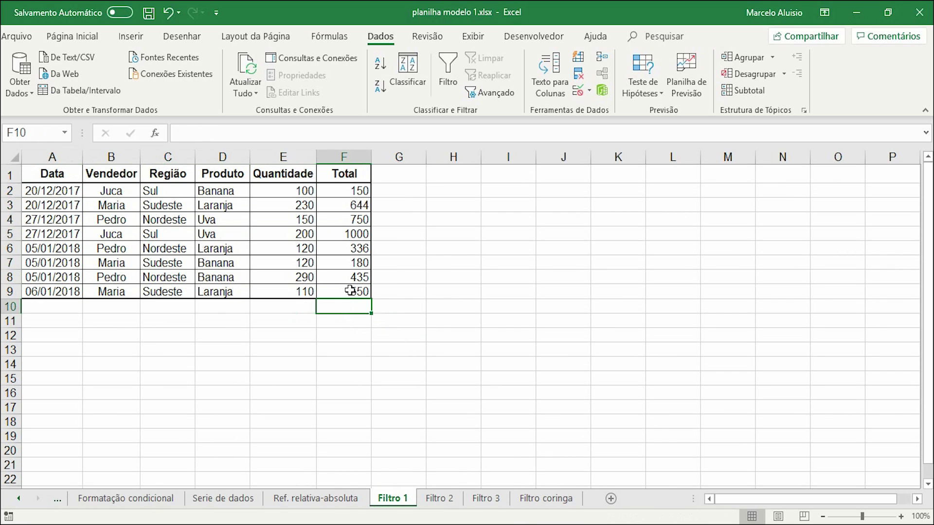
click(350, 290)
double_click(348, 290)
click(458, 281)
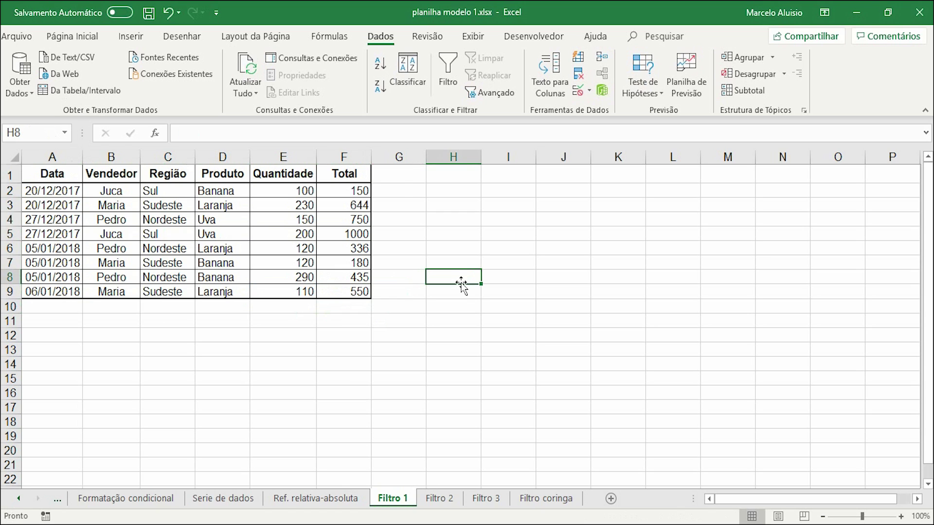
- Reselect the full A1:F9 sales table, then switch to the Filtro coringa sheet
drag(54, 171, 357, 289)
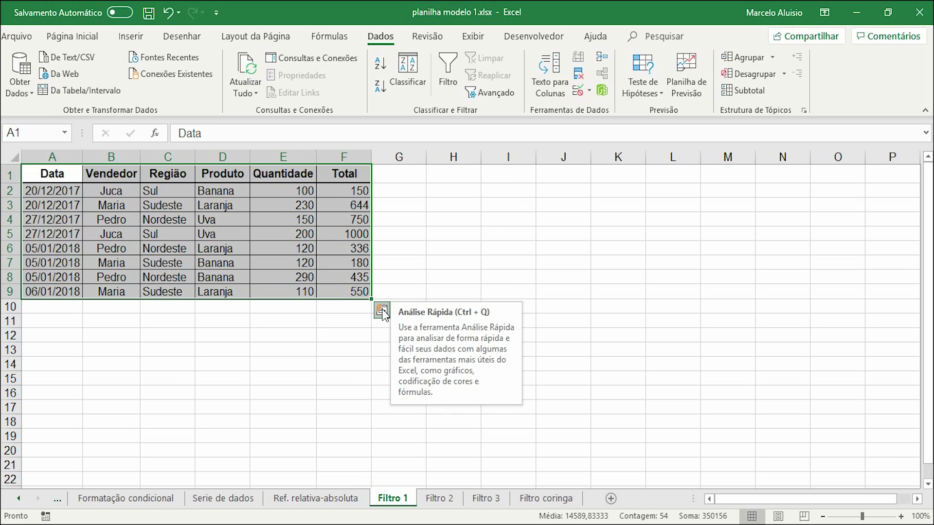
click(451, 262)
drag(49, 174, 351, 299)
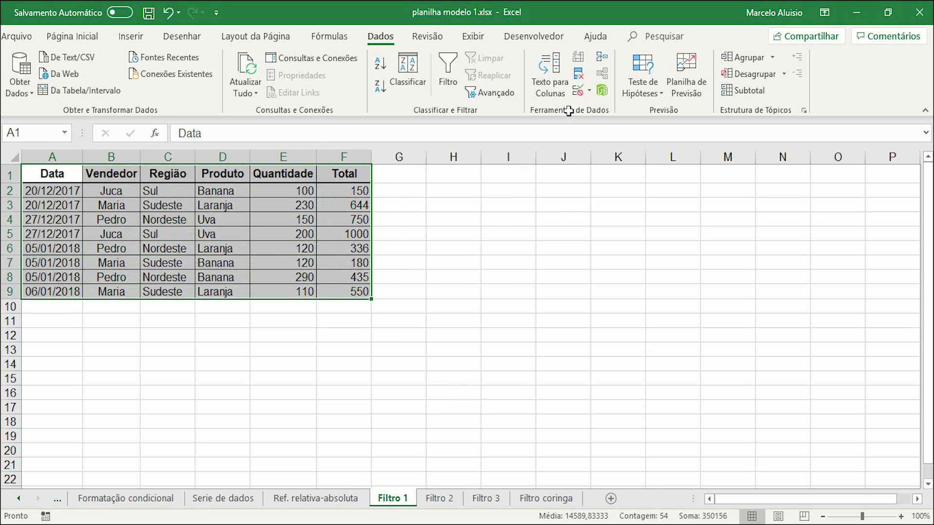
click(454, 334)
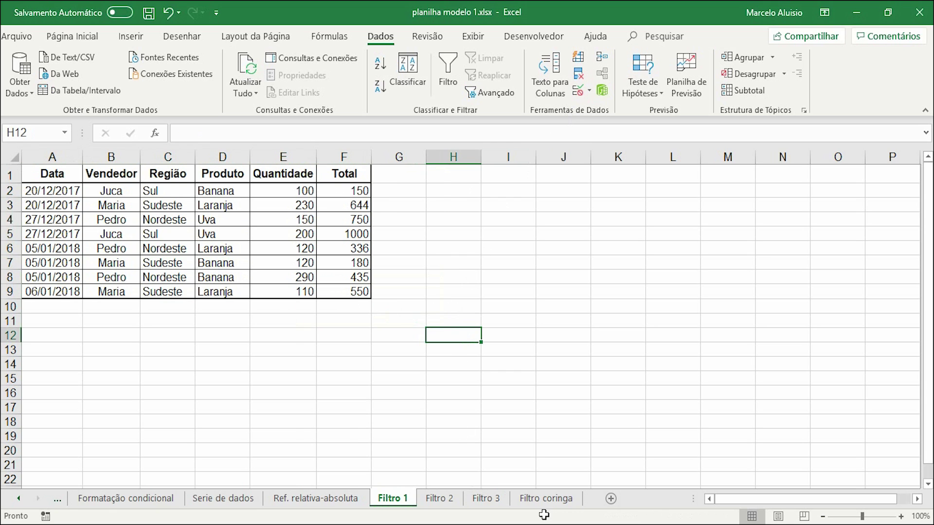
click(554, 503)
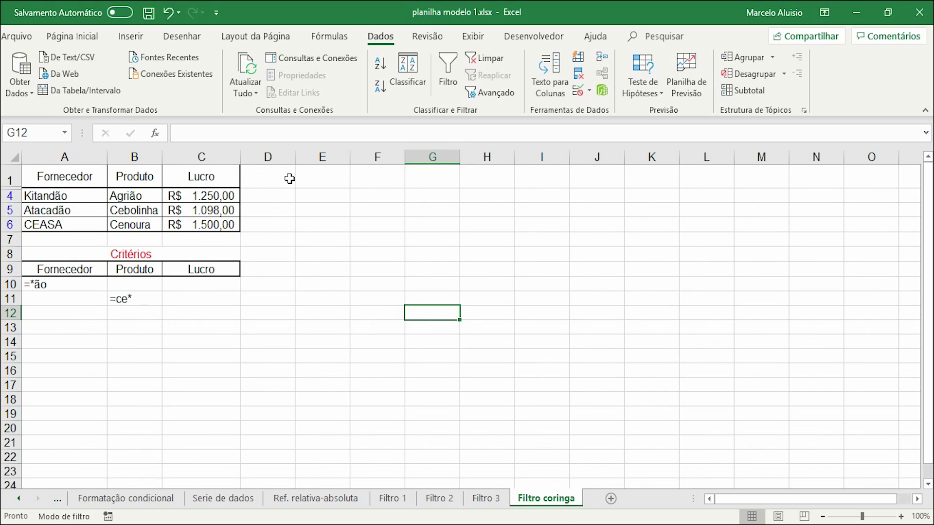
- Clear the filter to show all five suppliers, check criteria cells A10 and B11, and open Avançado
click(45, 178)
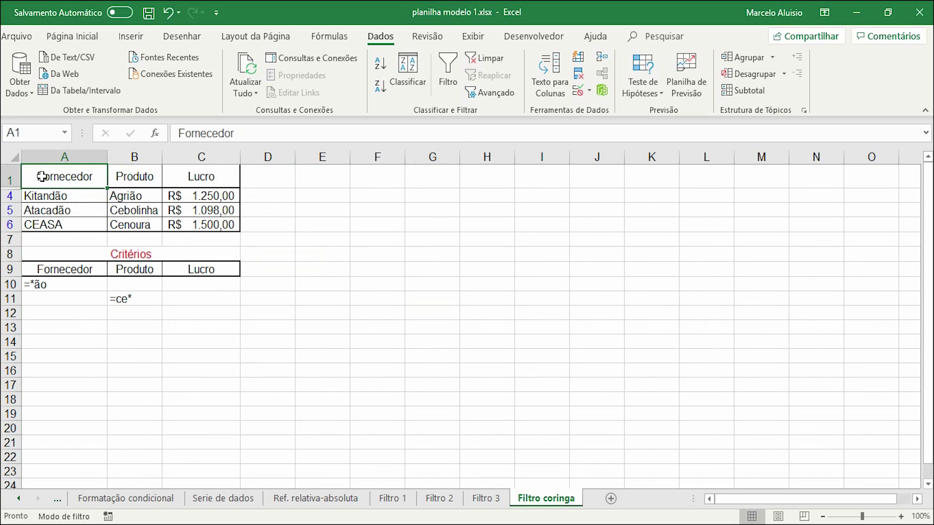
click(485, 58)
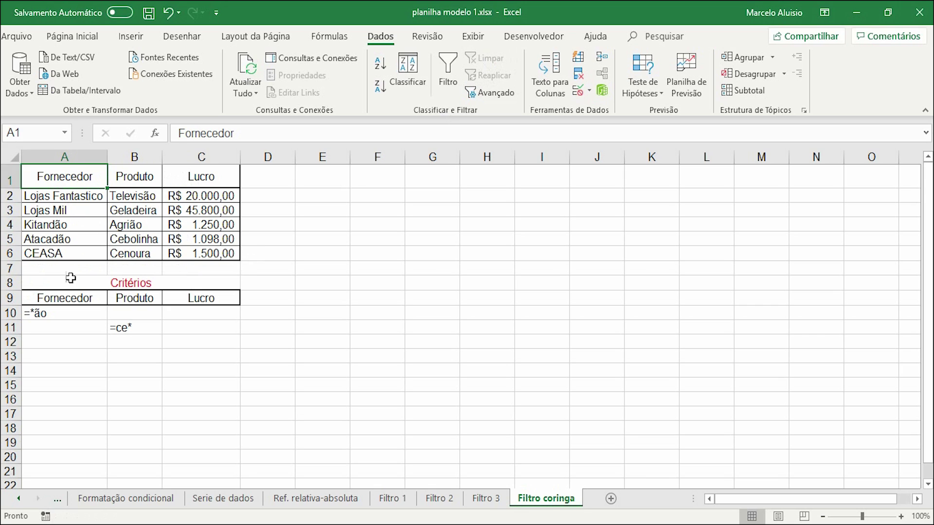
click(37, 315)
click(125, 329)
click(54, 314)
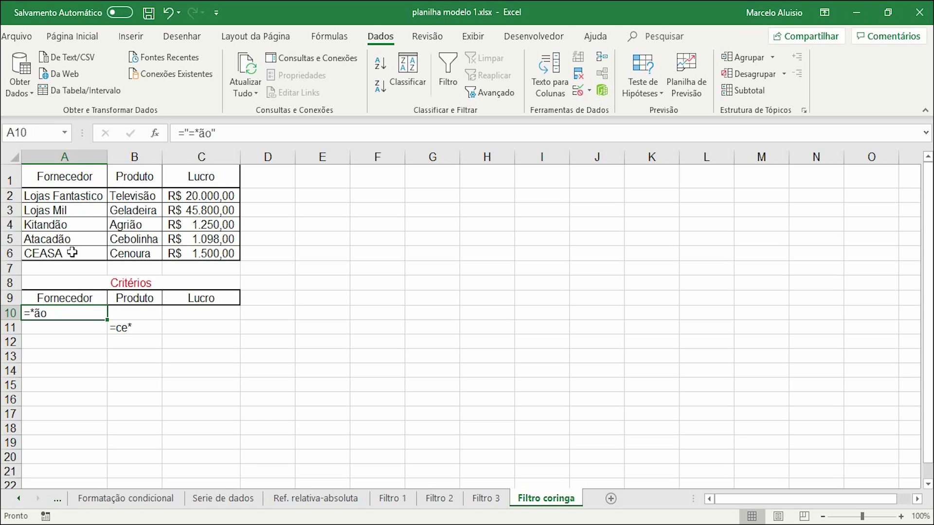
click(122, 329)
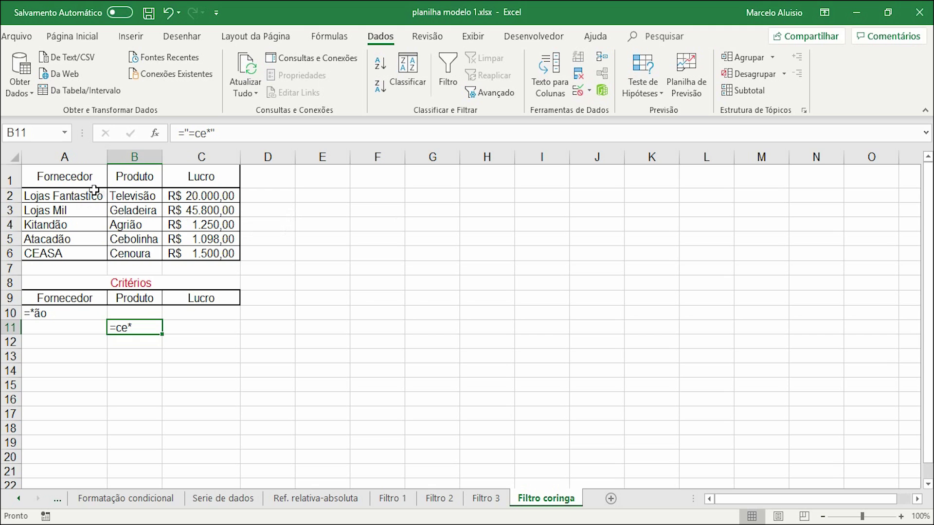
click(64, 175)
click(505, 90)
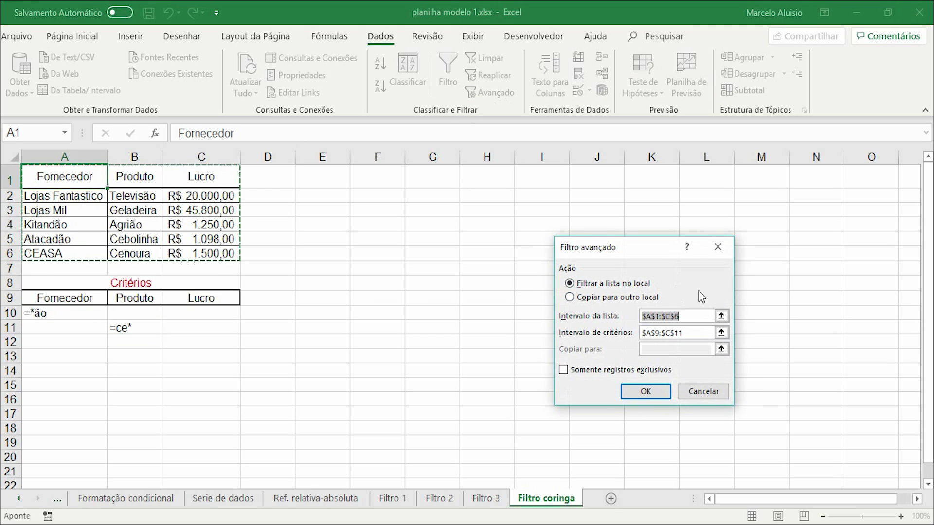
- Set criteria range A9:C11 and apply, leaving Kitandão, Atacadão and CEASA
click(721, 331)
drag(68, 297, 206, 334)
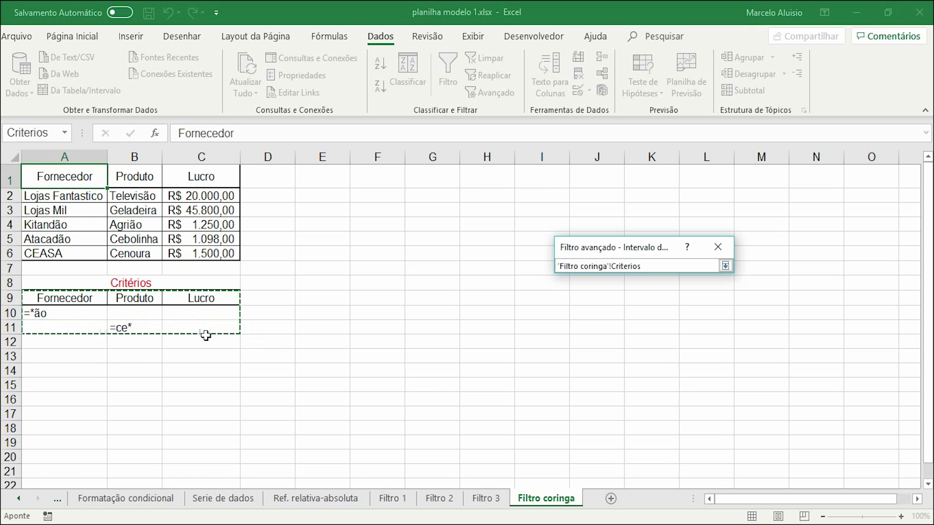
click(725, 266)
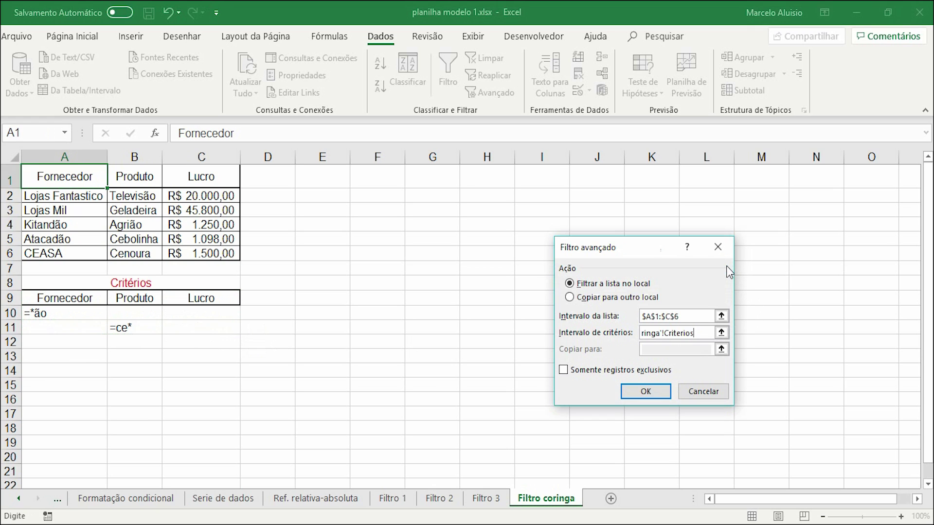
click(645, 391)
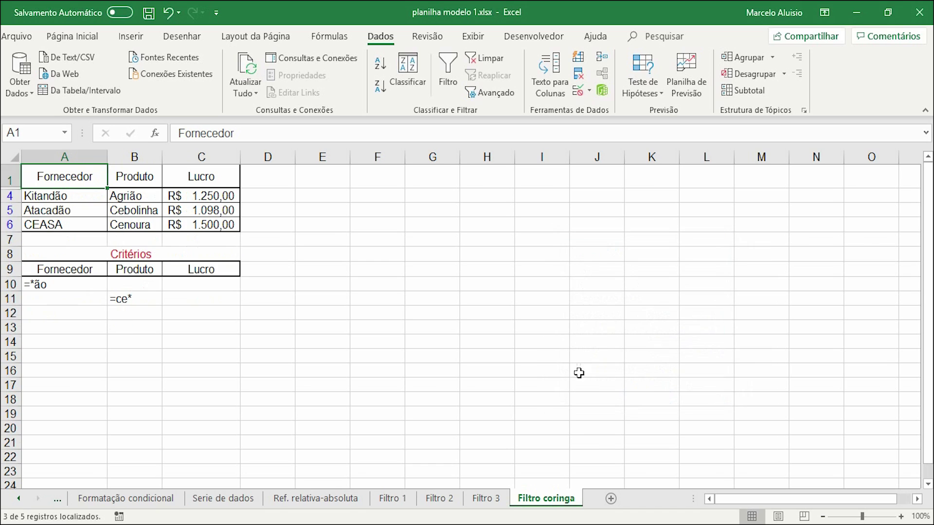